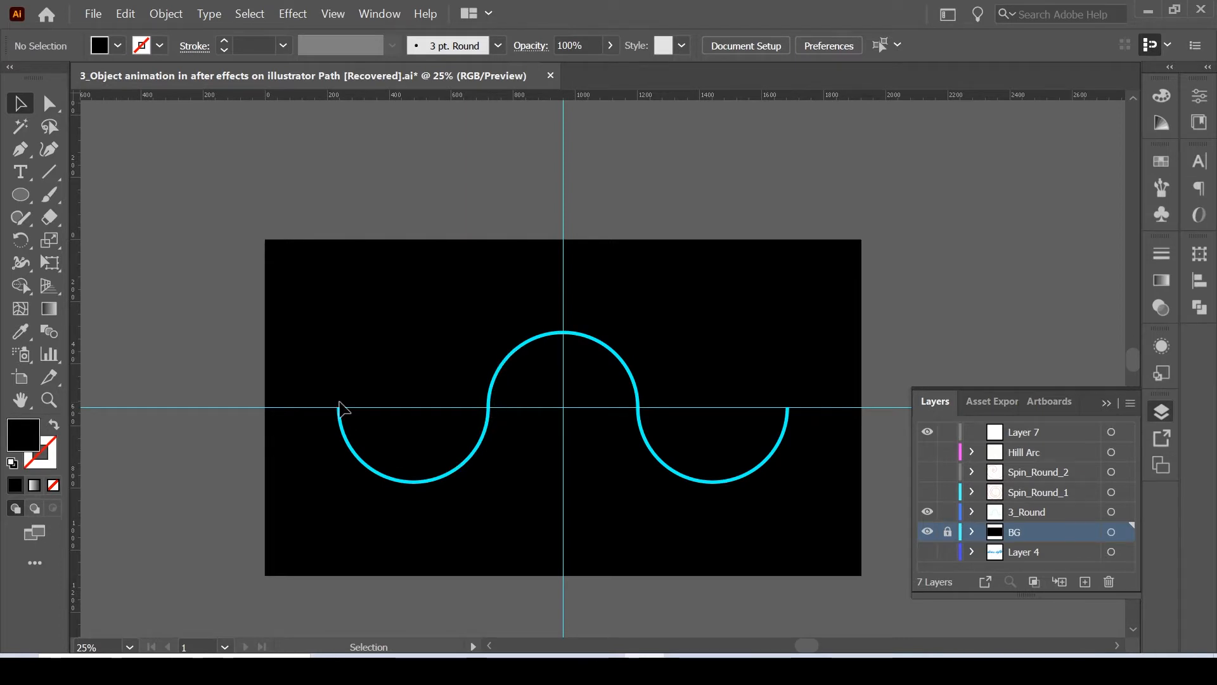
# Show the Spin_Round_1, Spin_Round_2 and Hilll Arc layers one at a time, leaving them and 3_Round hidden.
pyautogui.click(927, 511)
pyautogui.click(927, 492)
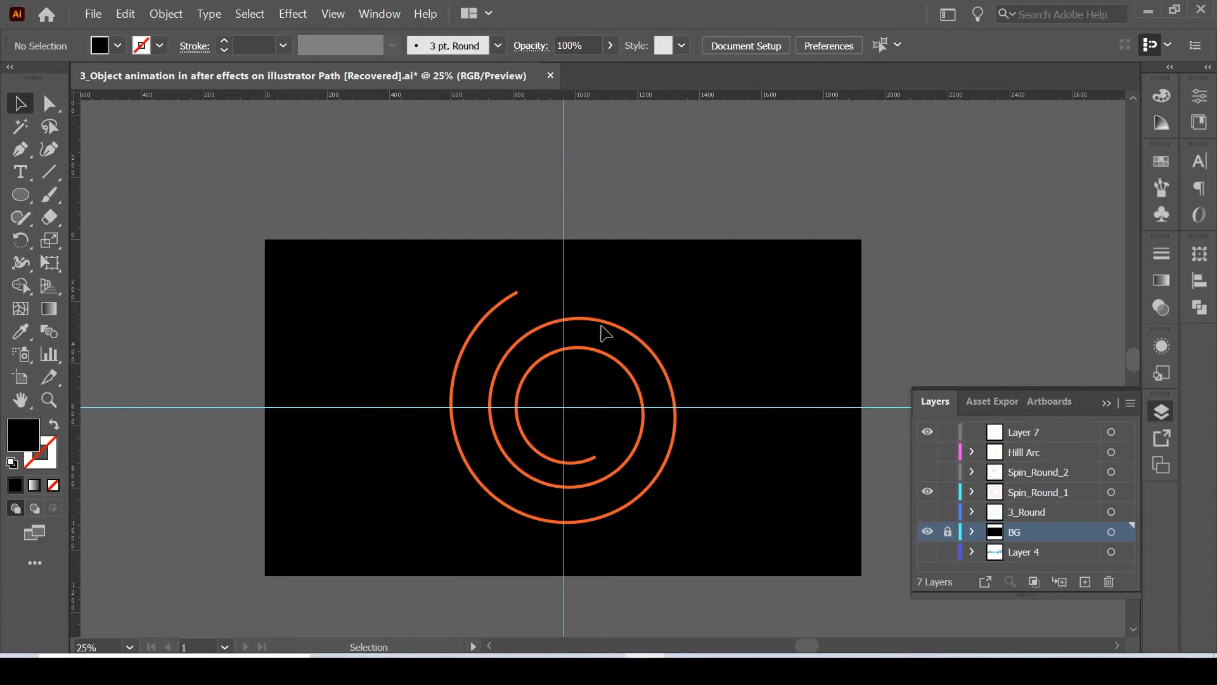
pyautogui.click(927, 492)
pyautogui.click(927, 471)
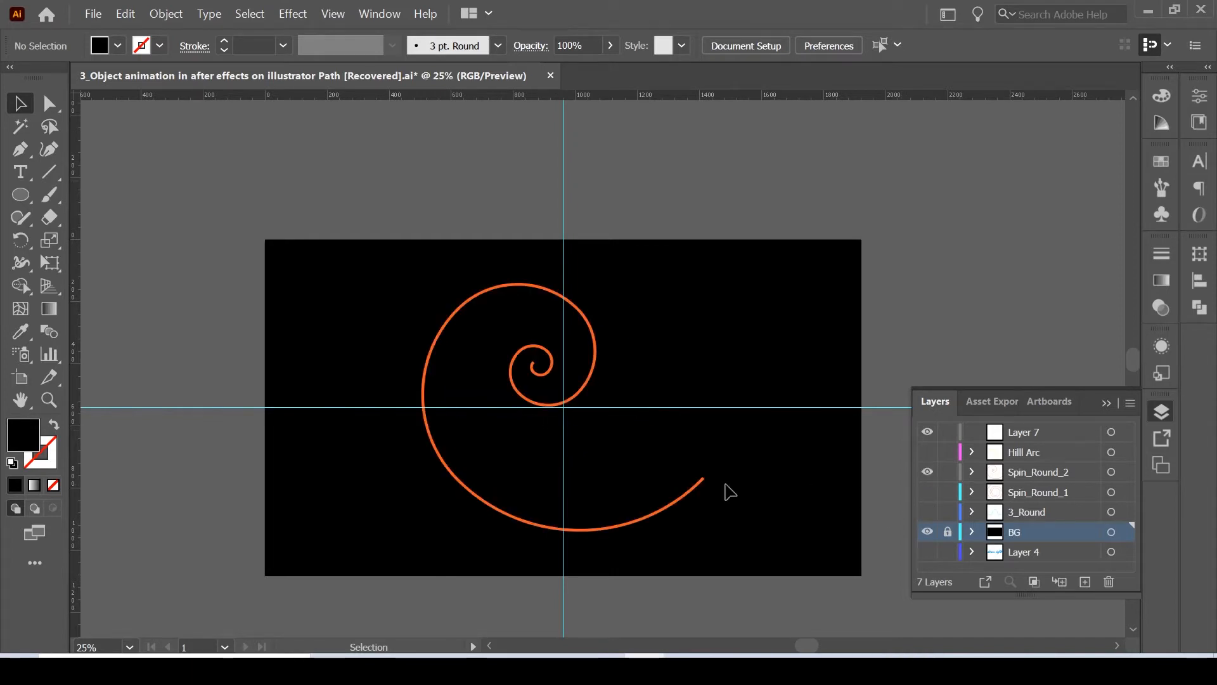
pyautogui.click(927, 472)
pyautogui.click(928, 452)
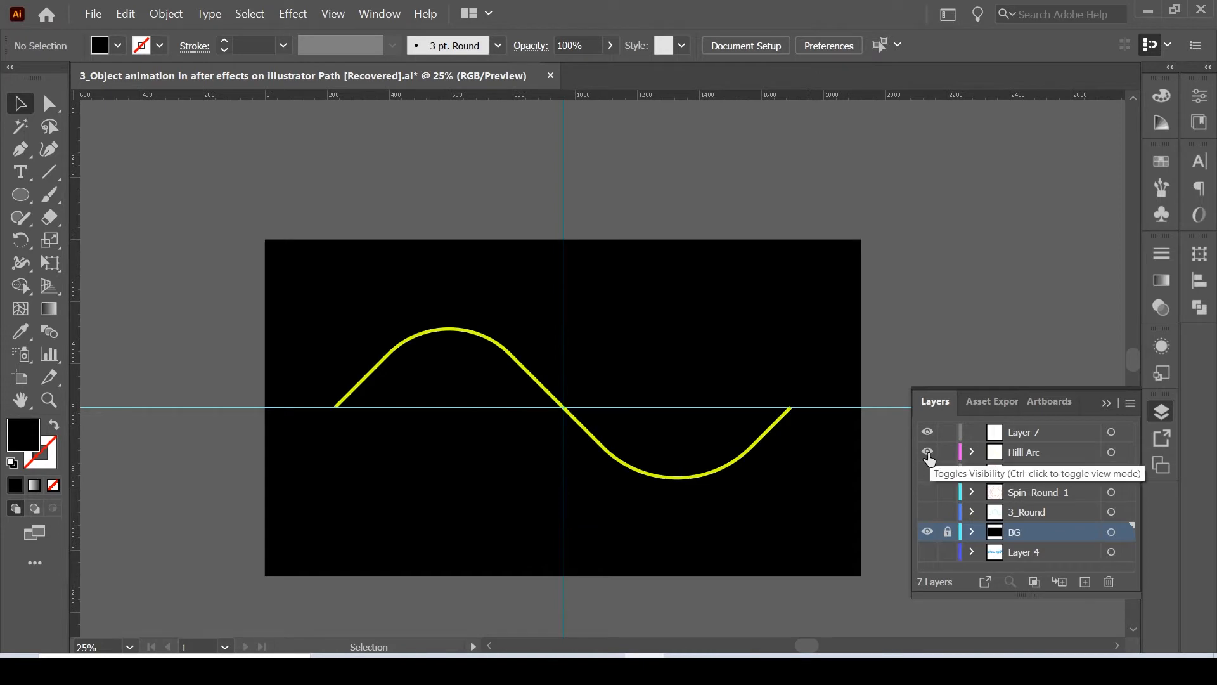
pyautogui.click(928, 452)
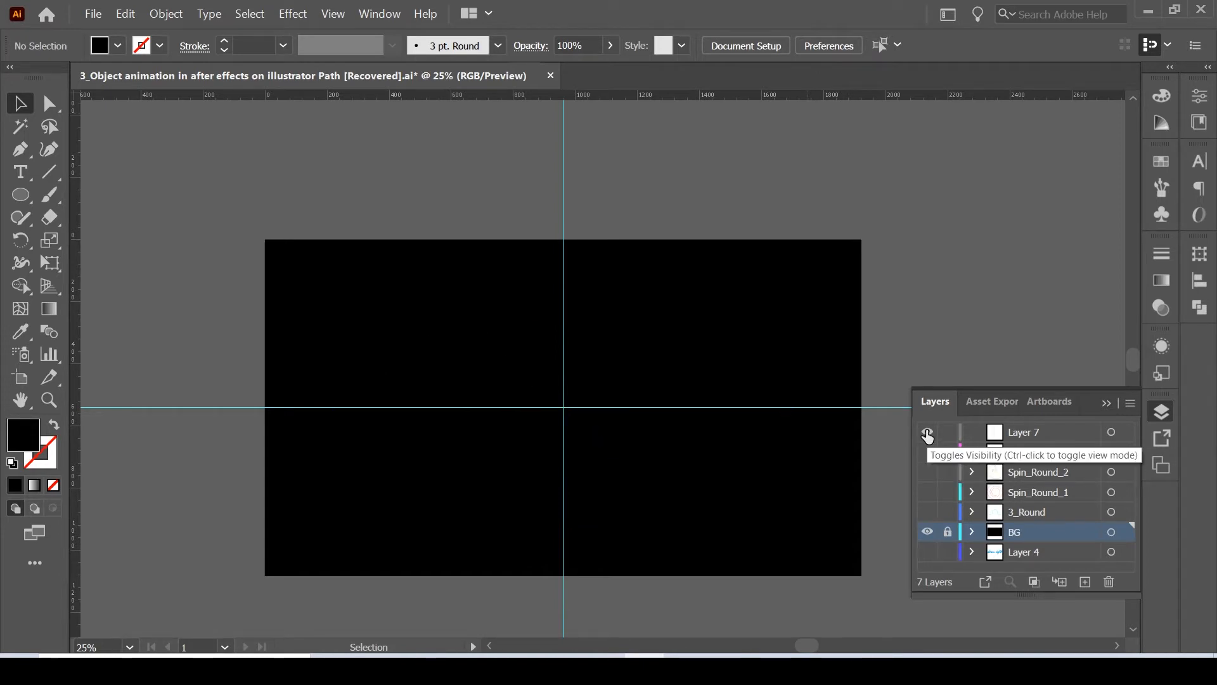
# Draw a 500 × 500 px circle on Layer 7 with the Ellipse tool.
pyautogui.click(20, 194)
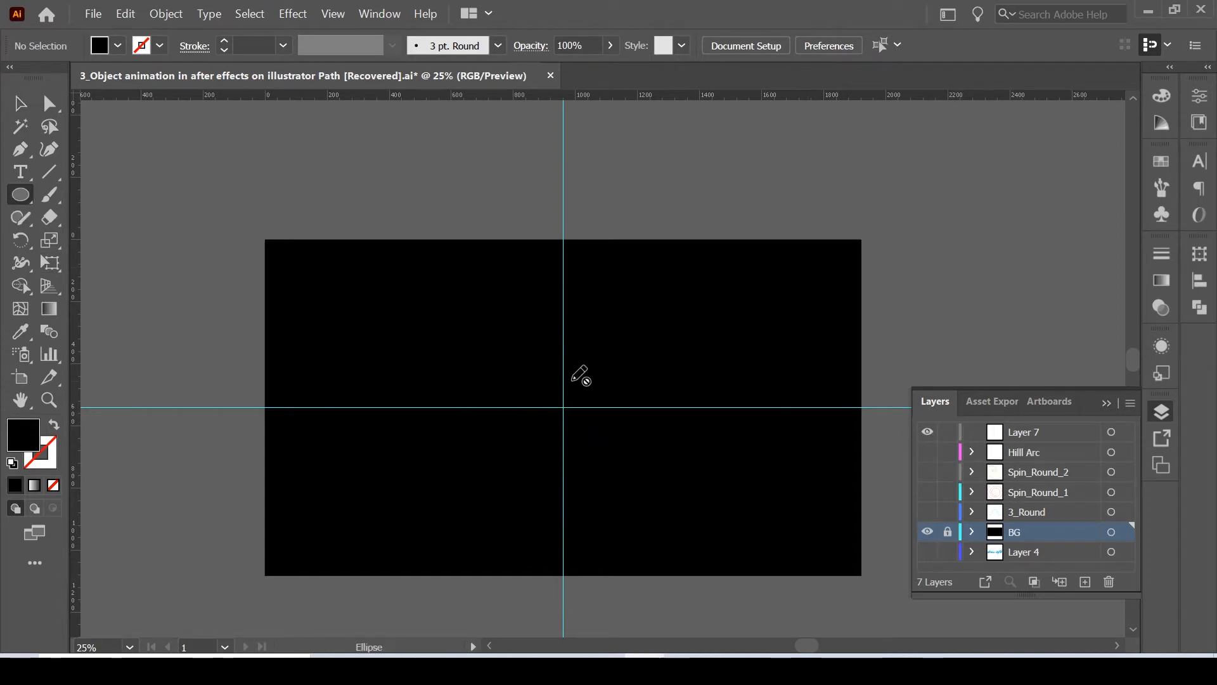
pyautogui.click(1049, 435)
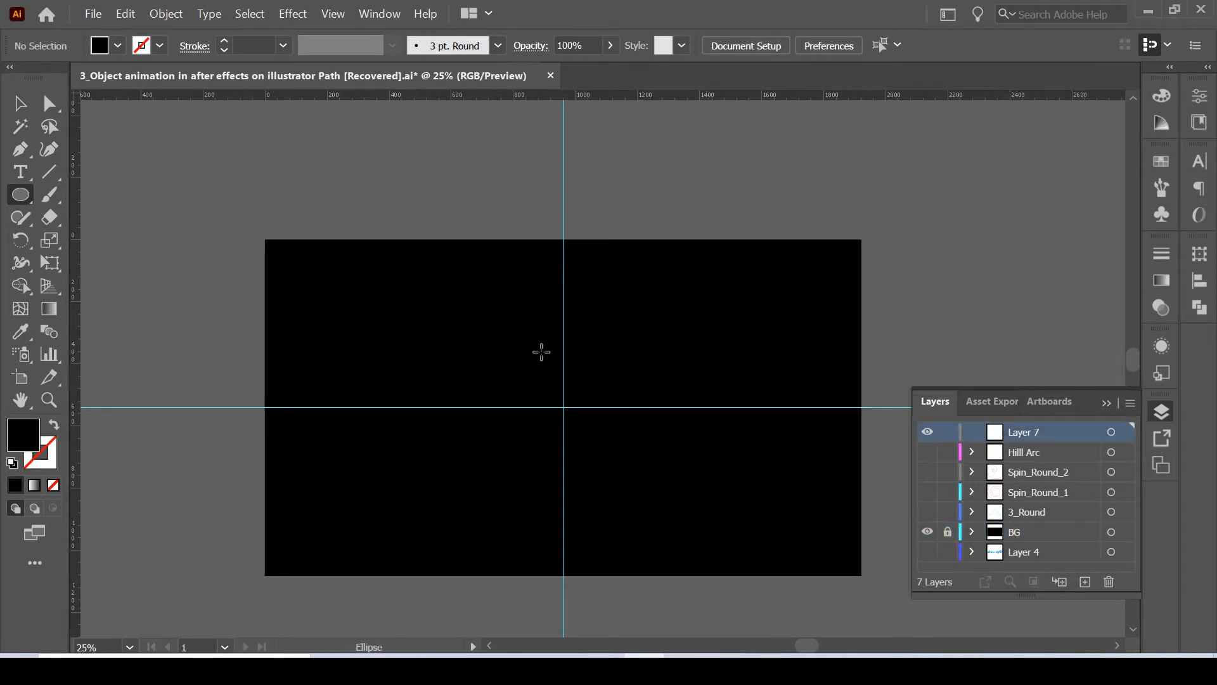
pyautogui.click(416, 350)
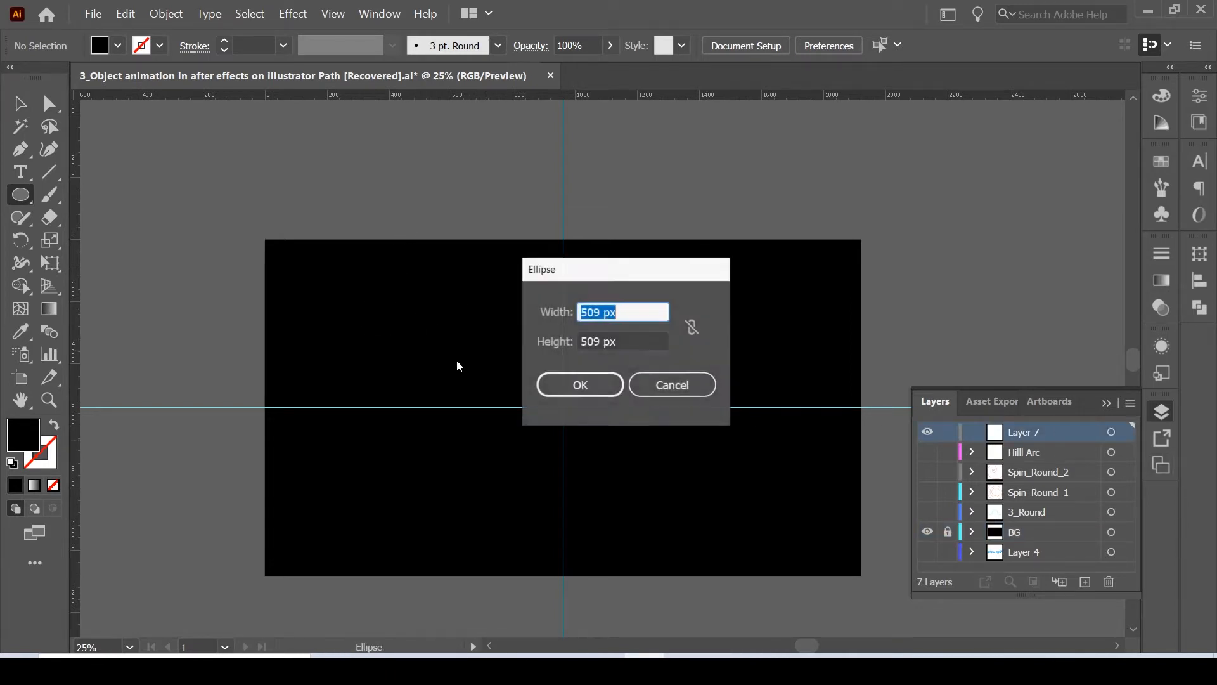
pyautogui.write('5')
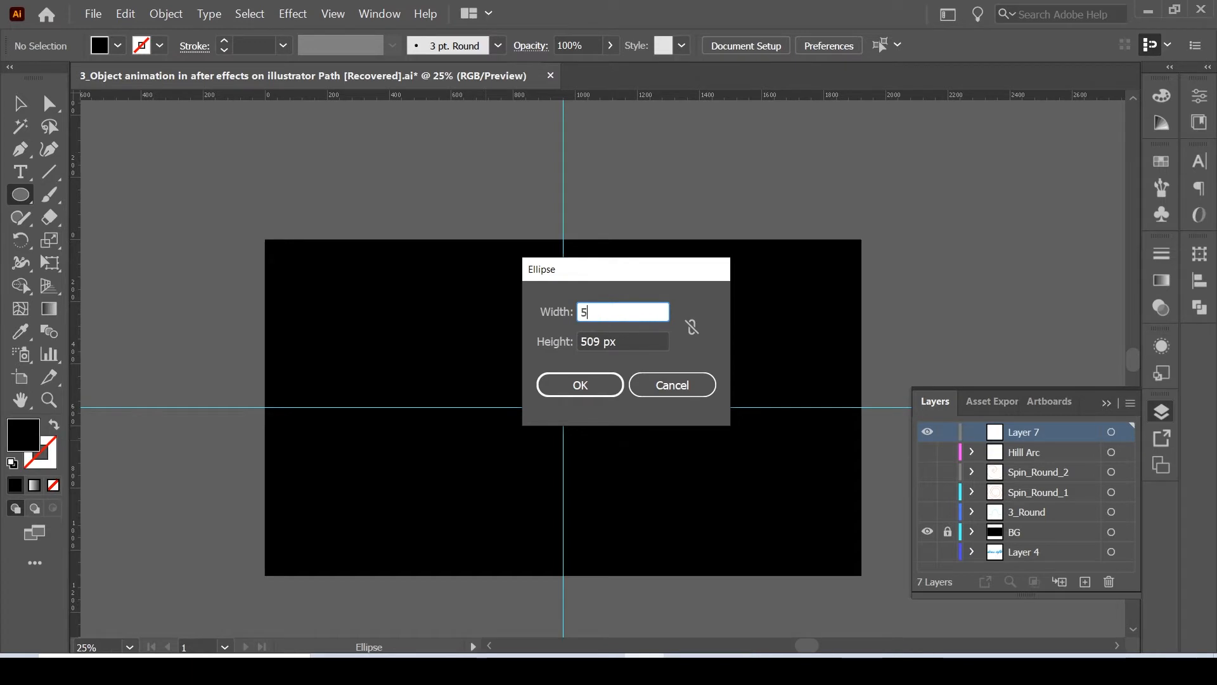
pyautogui.write('00')
pyautogui.press('Tab')
pyautogui.write('5')
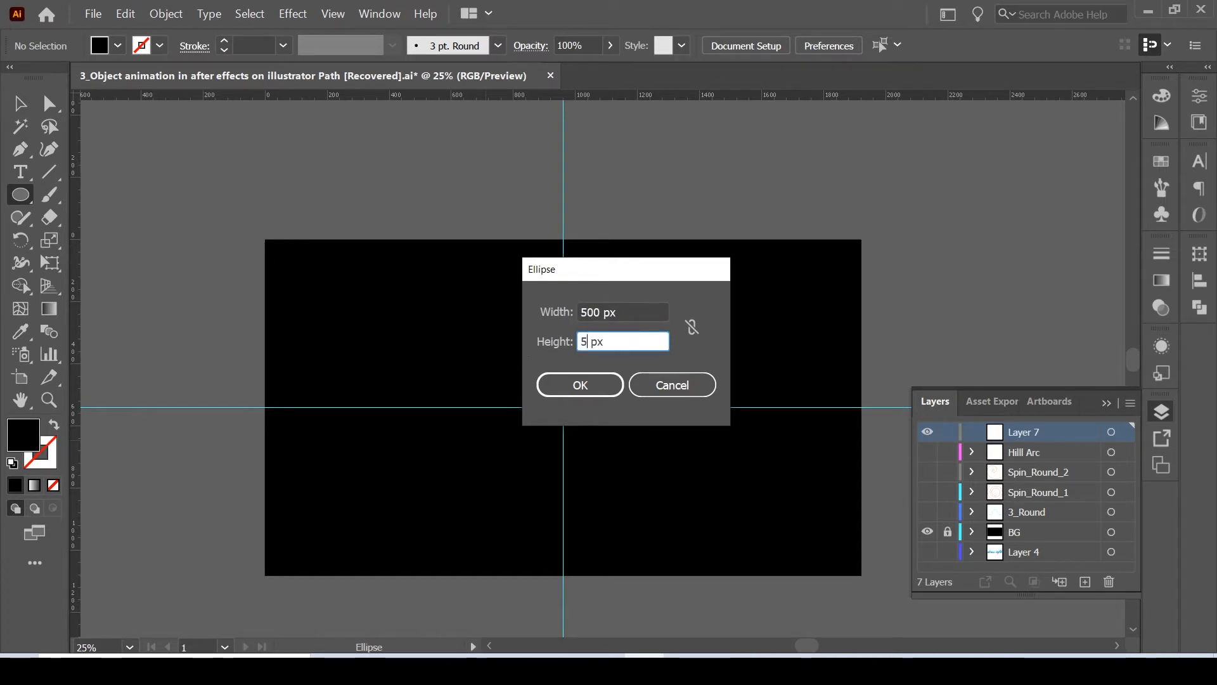
pyautogui.write('00')
pyautogui.click(587, 390)
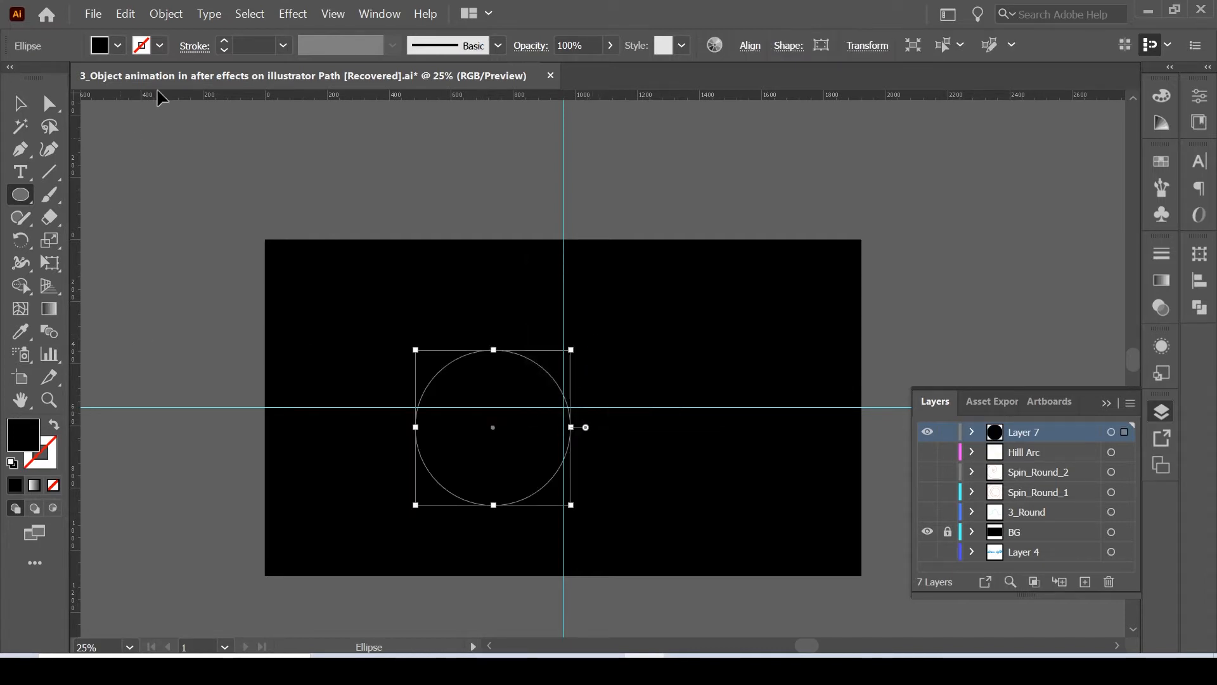
# Remove the circle's fill and give it a cyan stroke 8 px thick.
pyautogui.click(117, 46)
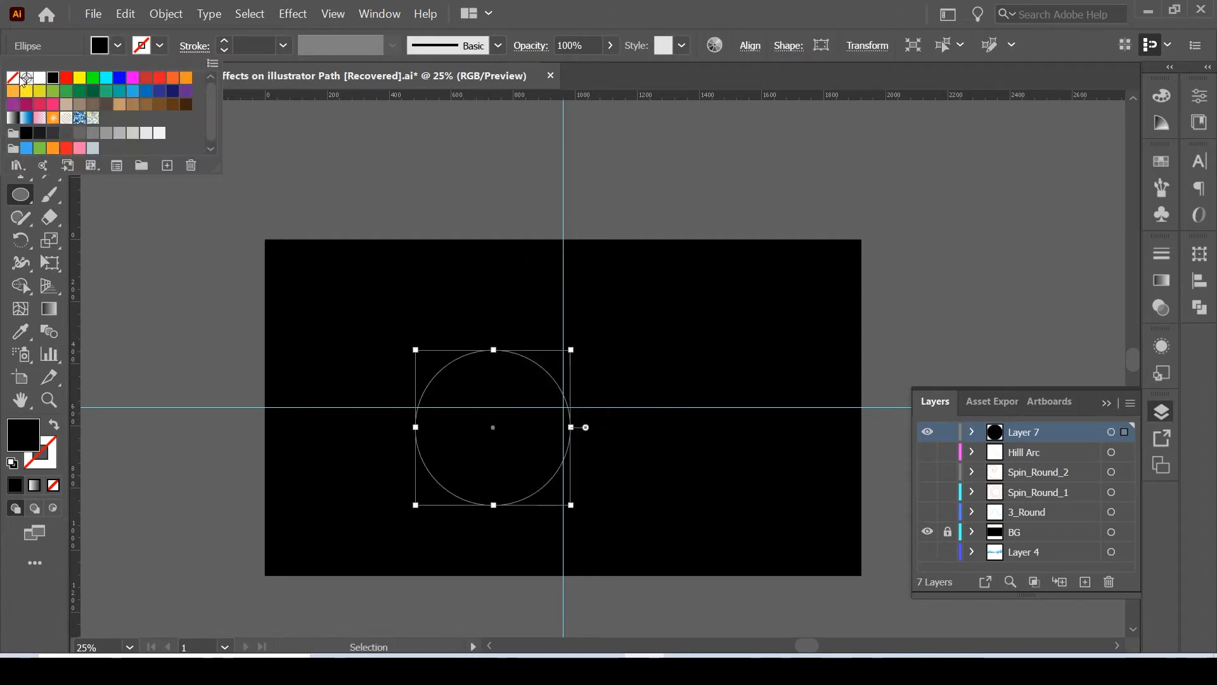
pyautogui.click(13, 78)
pyautogui.click(162, 47)
pyautogui.click(161, 47)
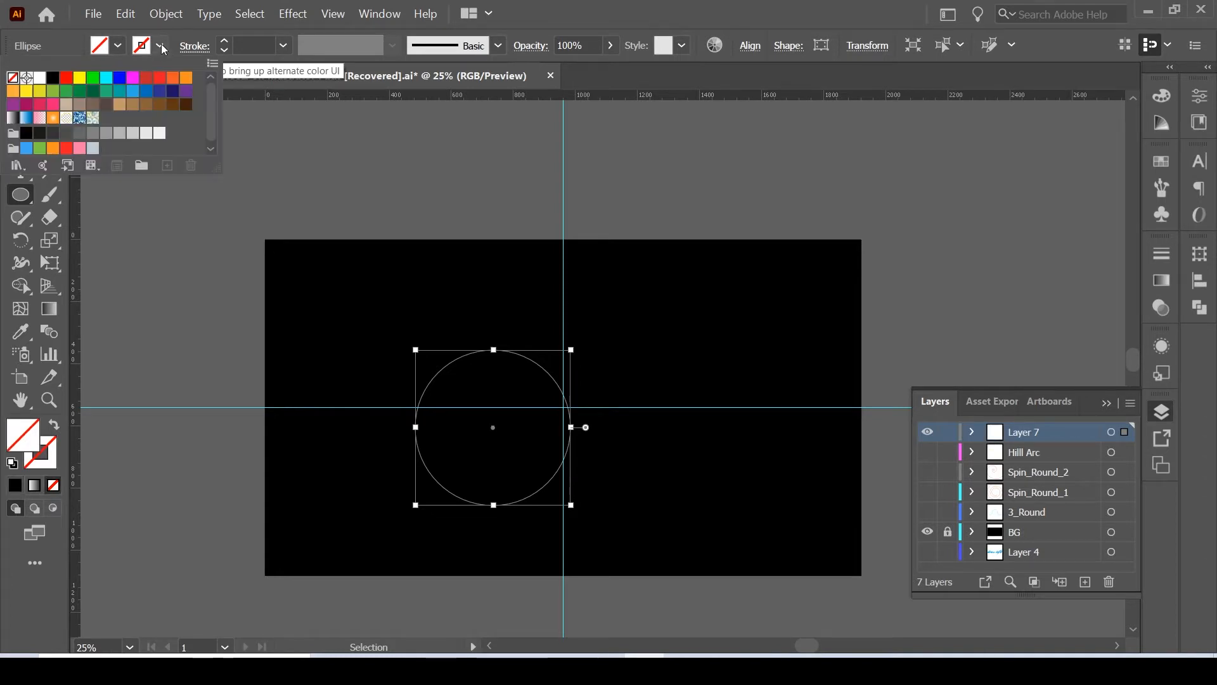
pyautogui.click(106, 78)
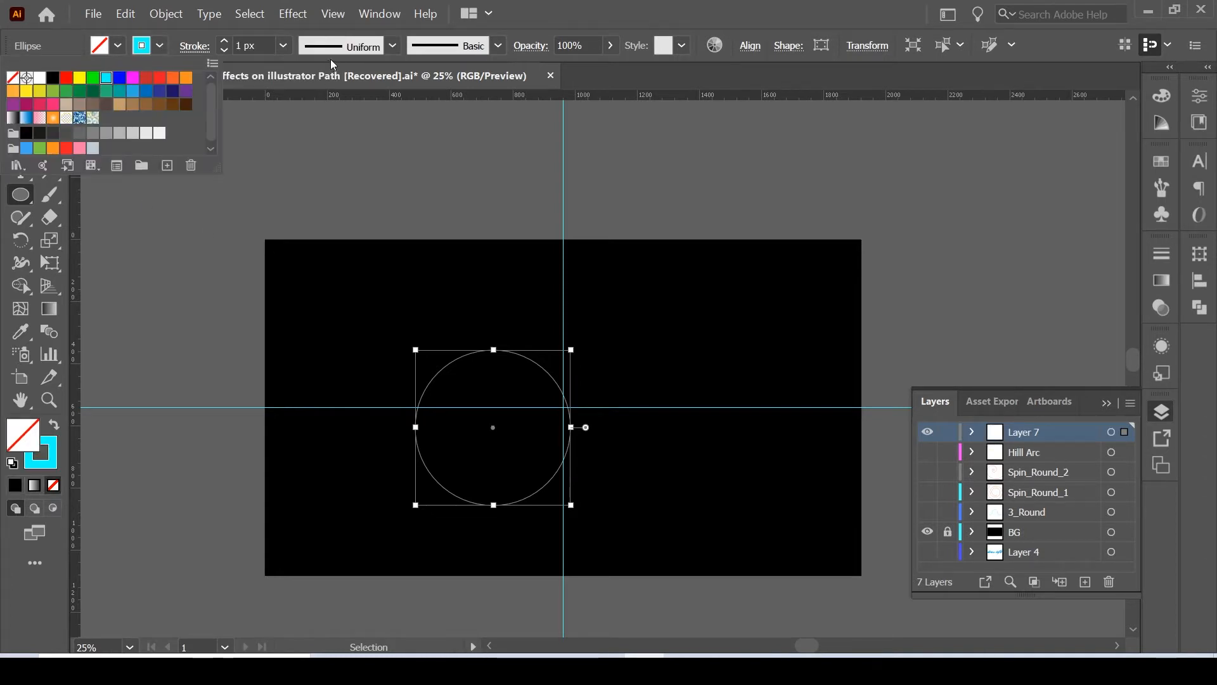
pyautogui.click(285, 46)
pyautogui.click(285, 46)
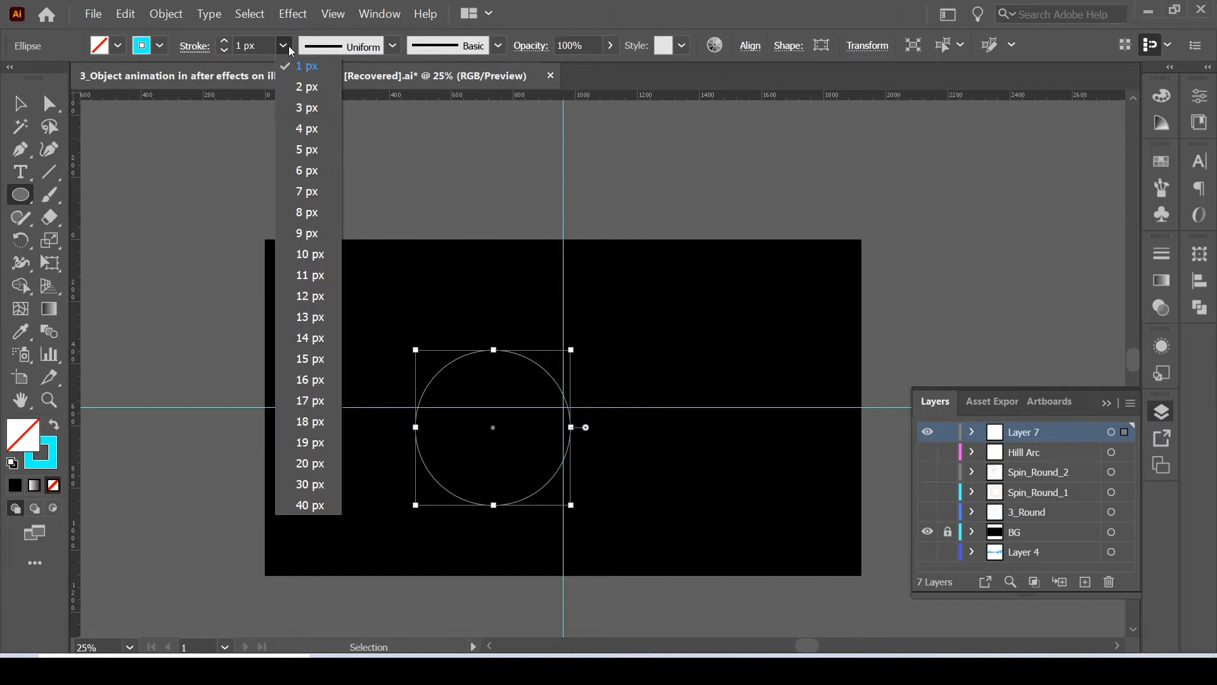
pyautogui.click(314, 214)
pyautogui.click(19, 103)
pyautogui.click(301, 353)
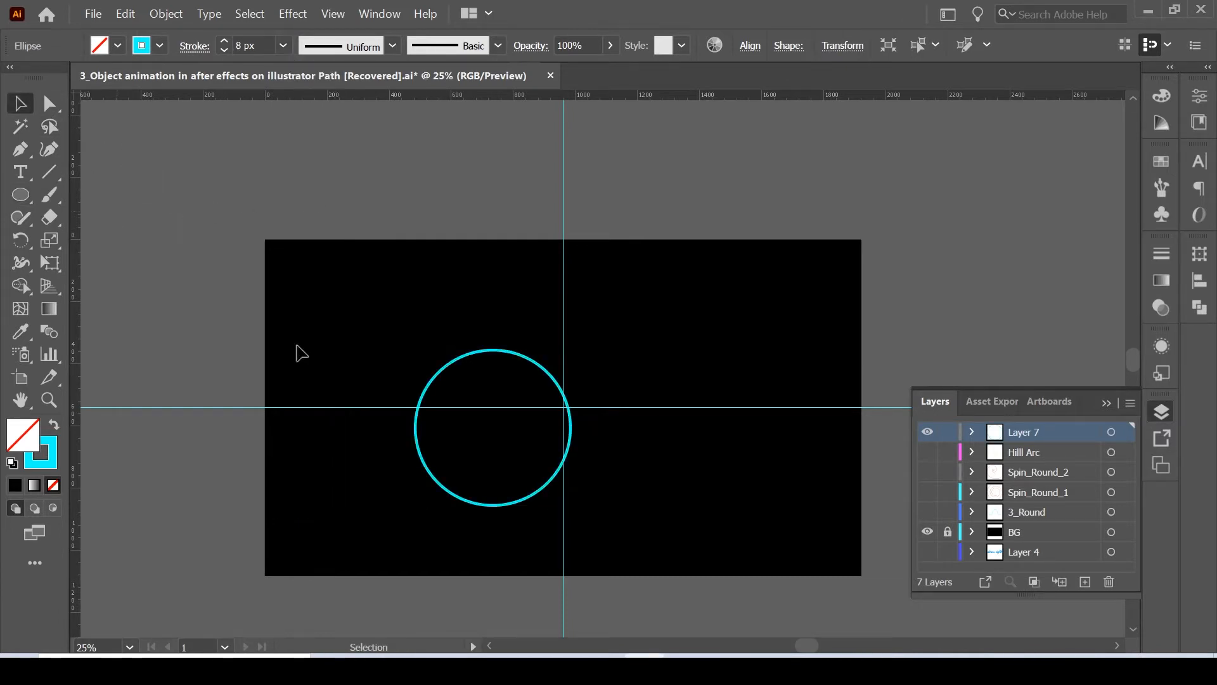
# Centre the circle horizontally and vertically on the artboard.
pyautogui.click(529, 497)
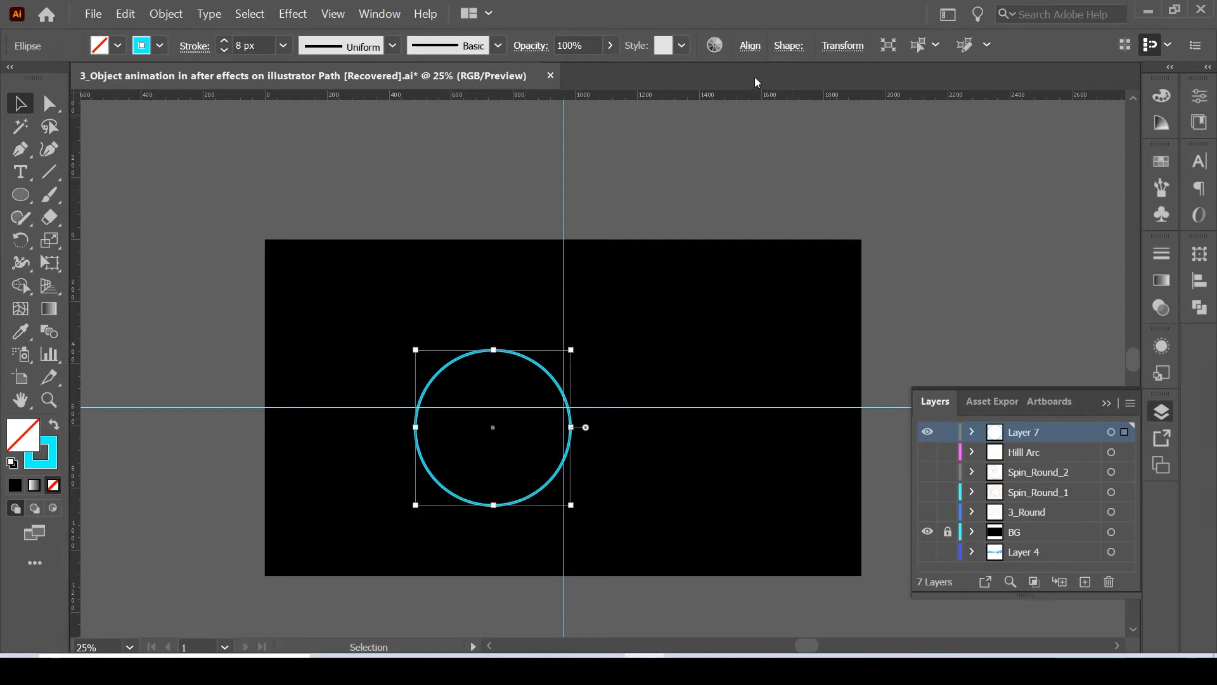
pyautogui.click(750, 45)
pyautogui.click(593, 102)
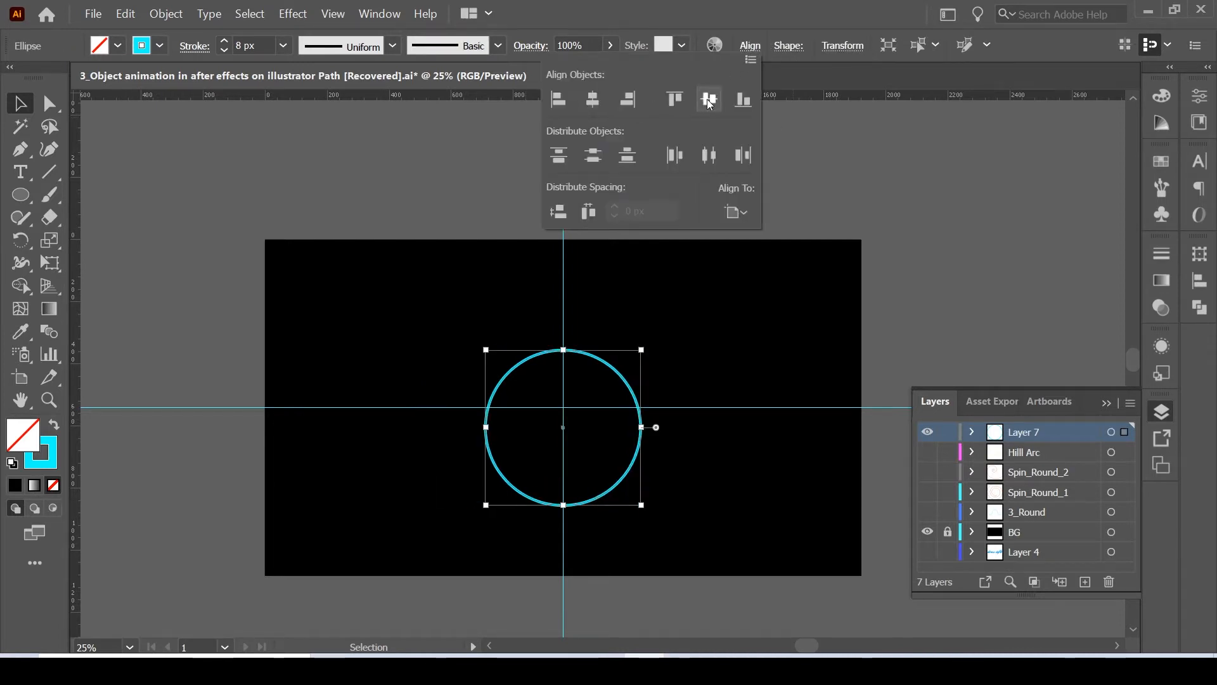
pyautogui.click(743, 217)
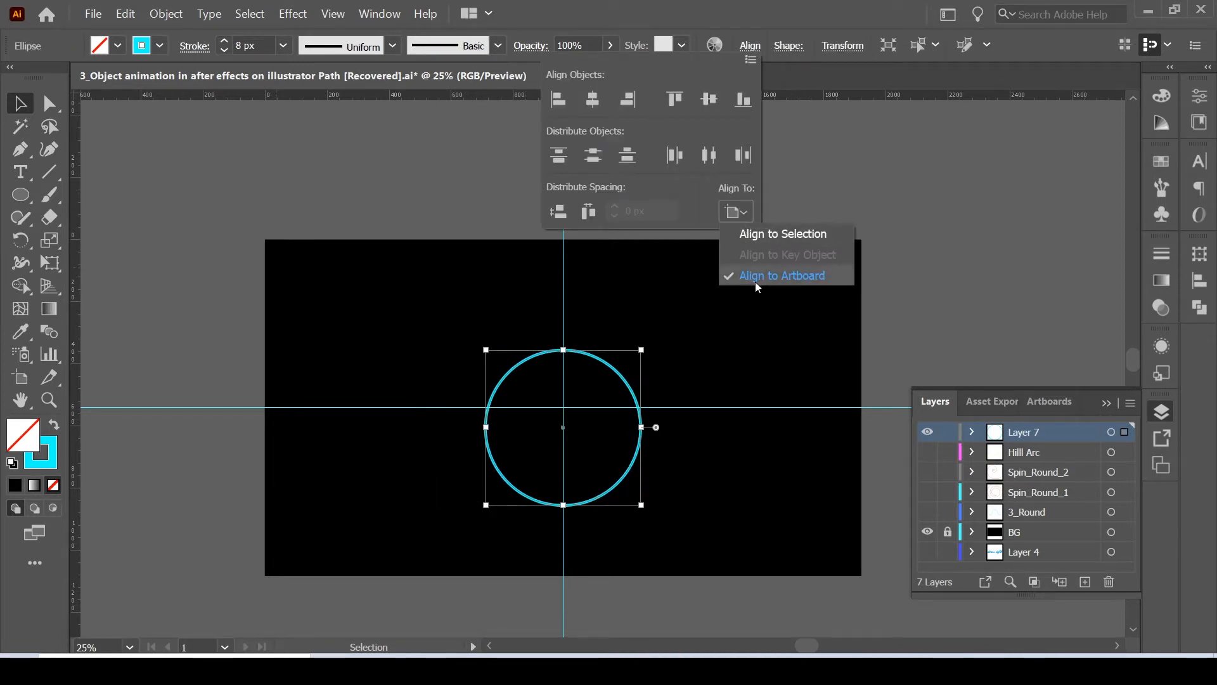
pyautogui.click(707, 102)
pyautogui.click(706, 102)
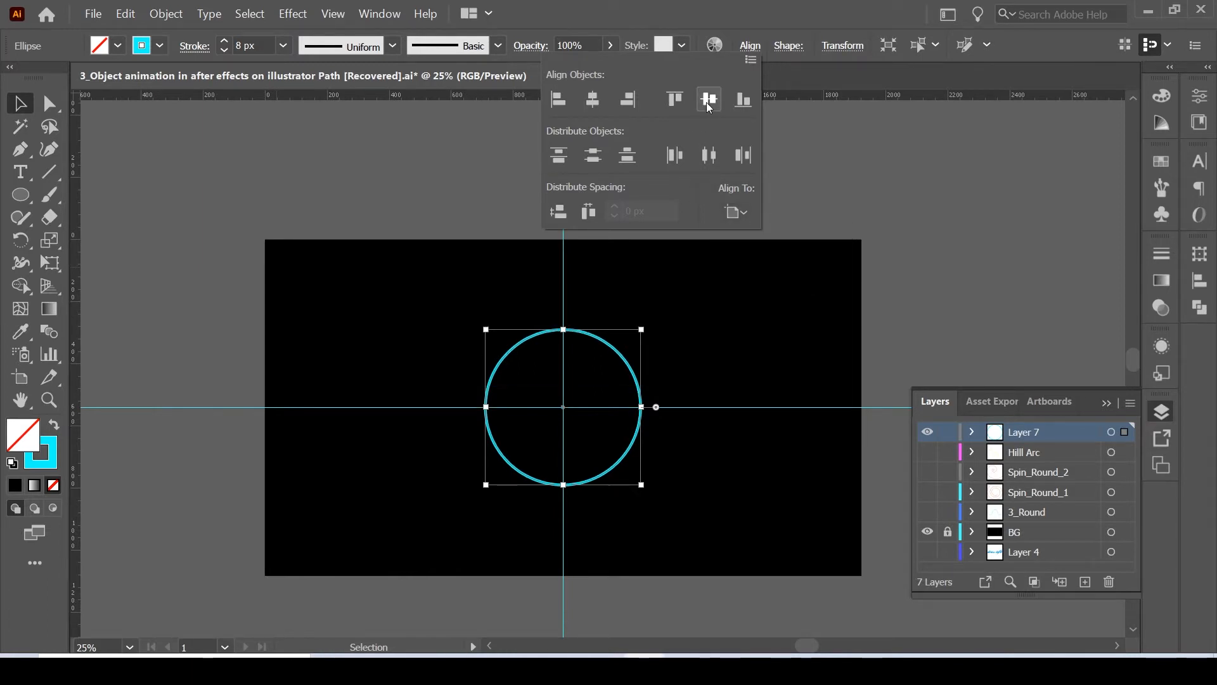
pyautogui.click(758, 452)
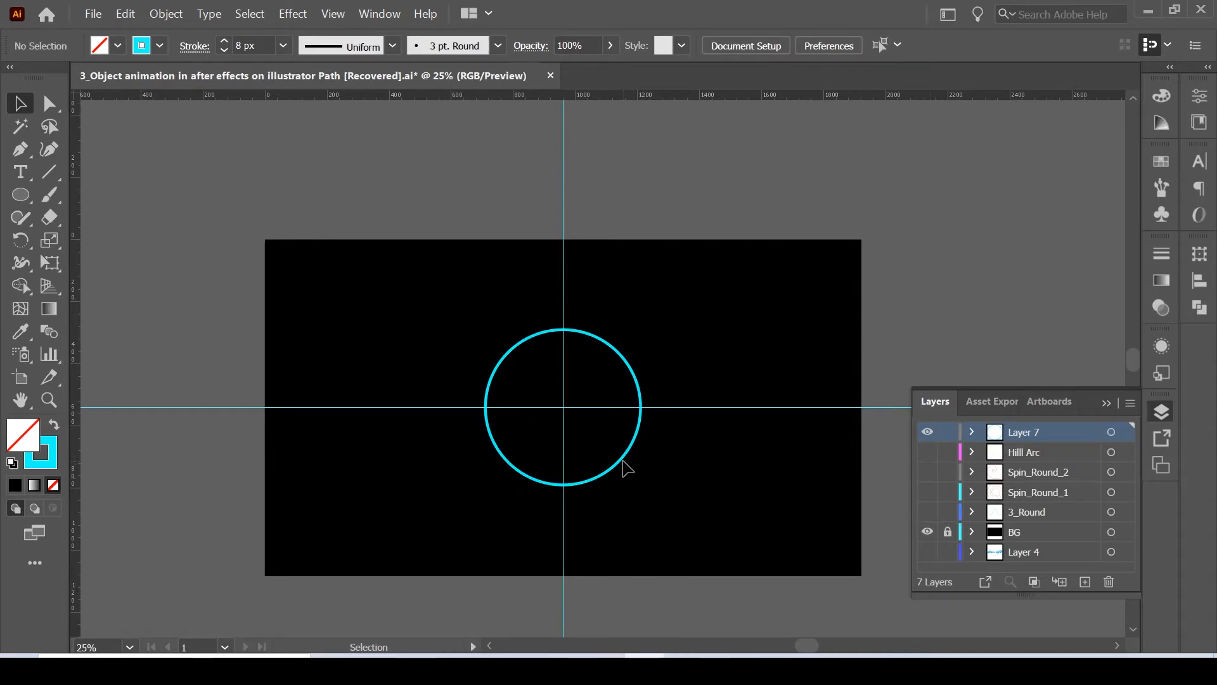
# Duplicate the centre circle once to each side so the three circles touch edge to edge in a row.
pyautogui.click(521, 472)
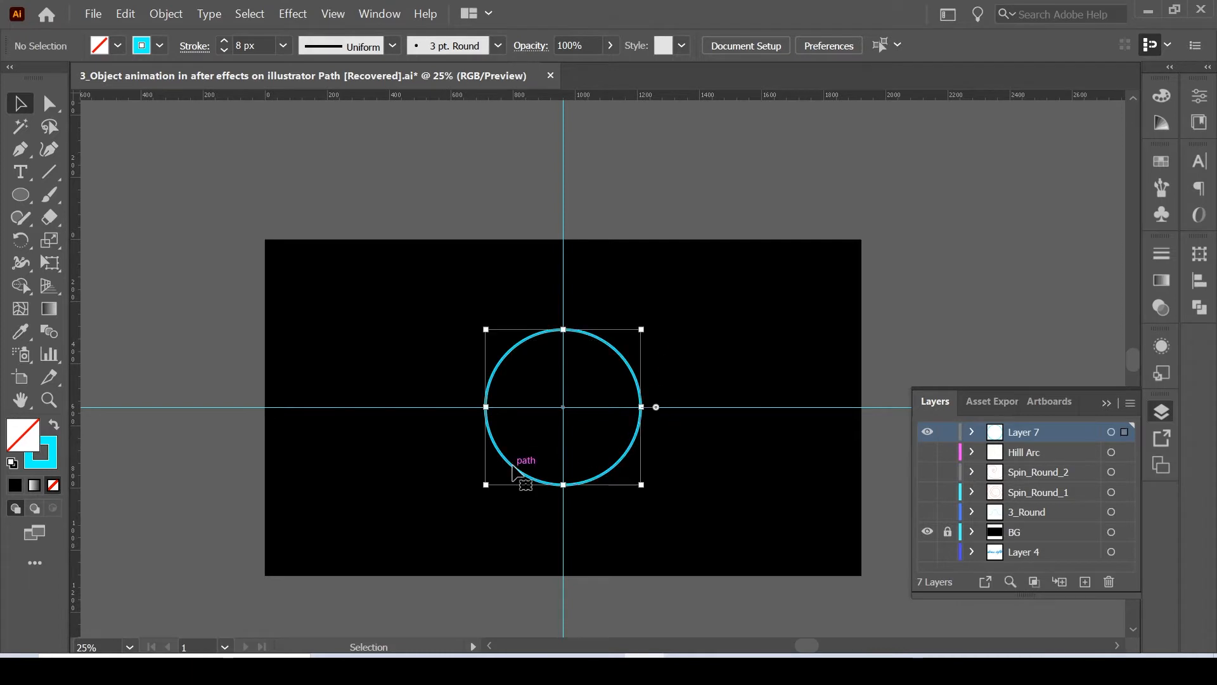
pyautogui.moveTo(620, 468); pyautogui.dragTo(465, 485)
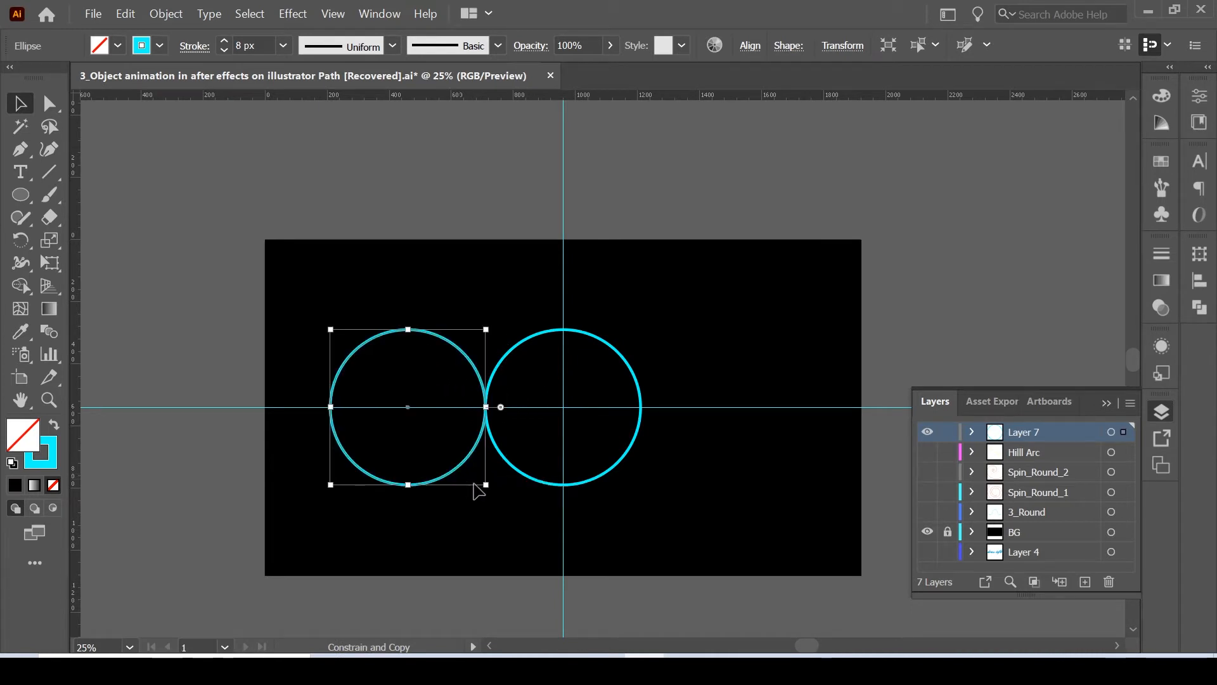
pyautogui.click(625, 465)
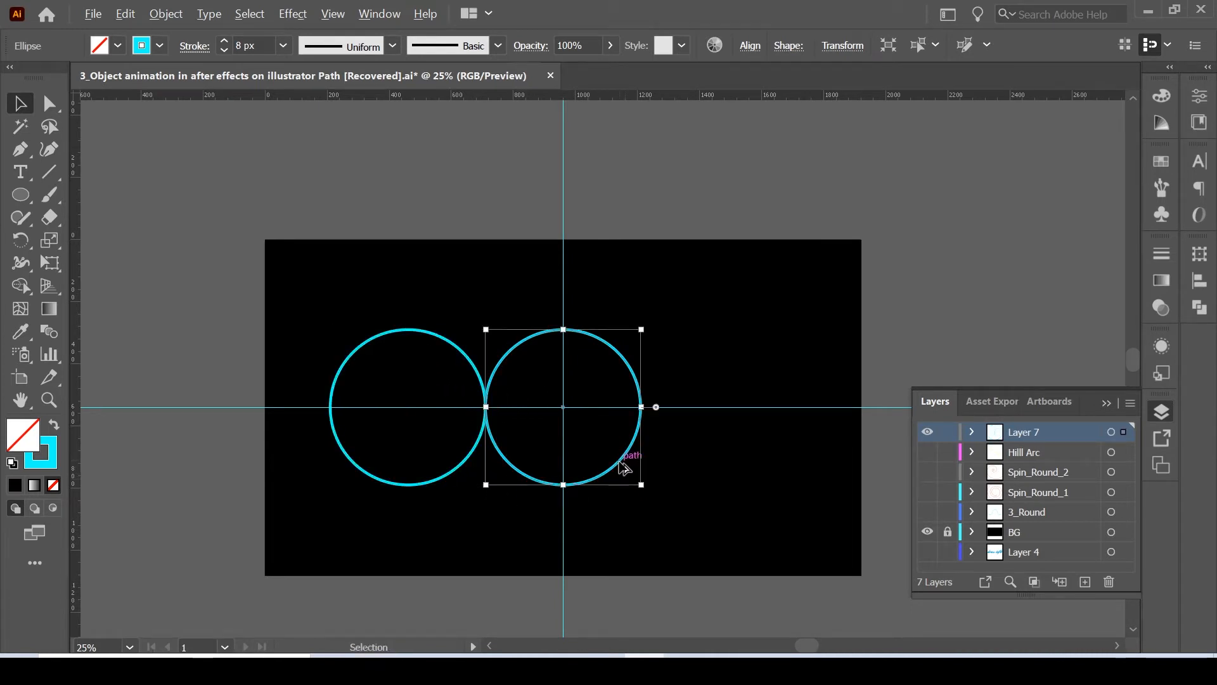
pyautogui.moveTo(624, 466); pyautogui.dragTo(779, 459)
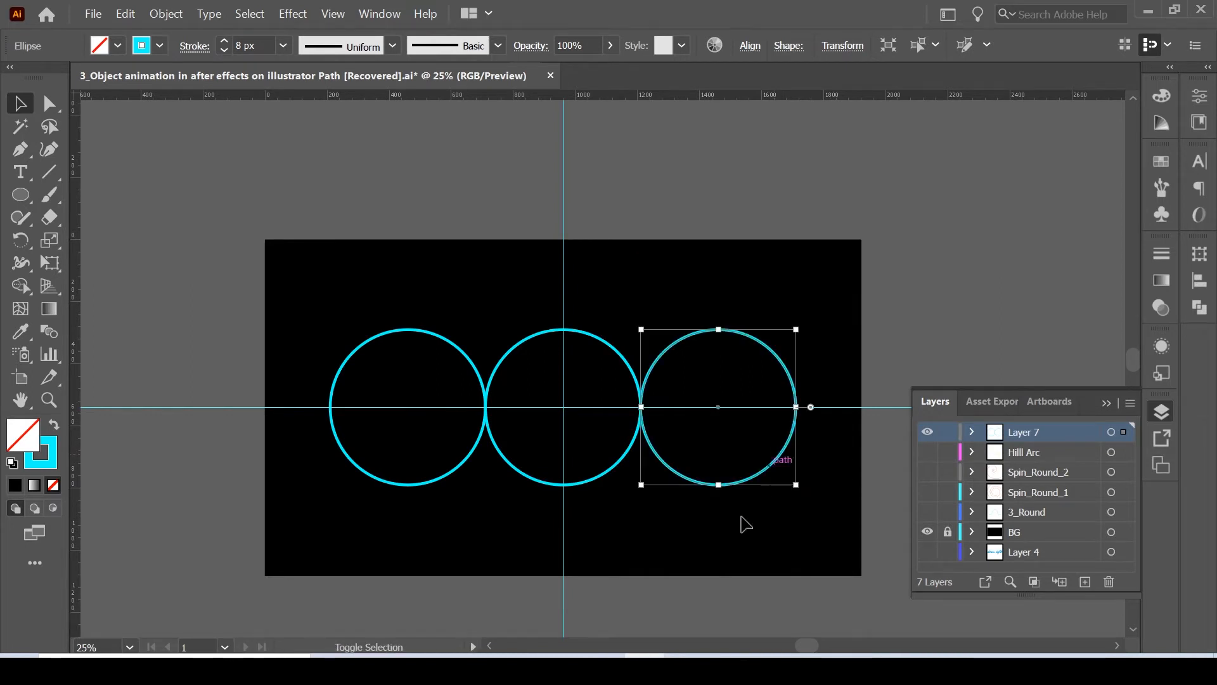
pyautogui.click(603, 610)
# Switch the artwork of three circles to outline view.
pyautogui.press('z')
pyautogui.click(606, 429)
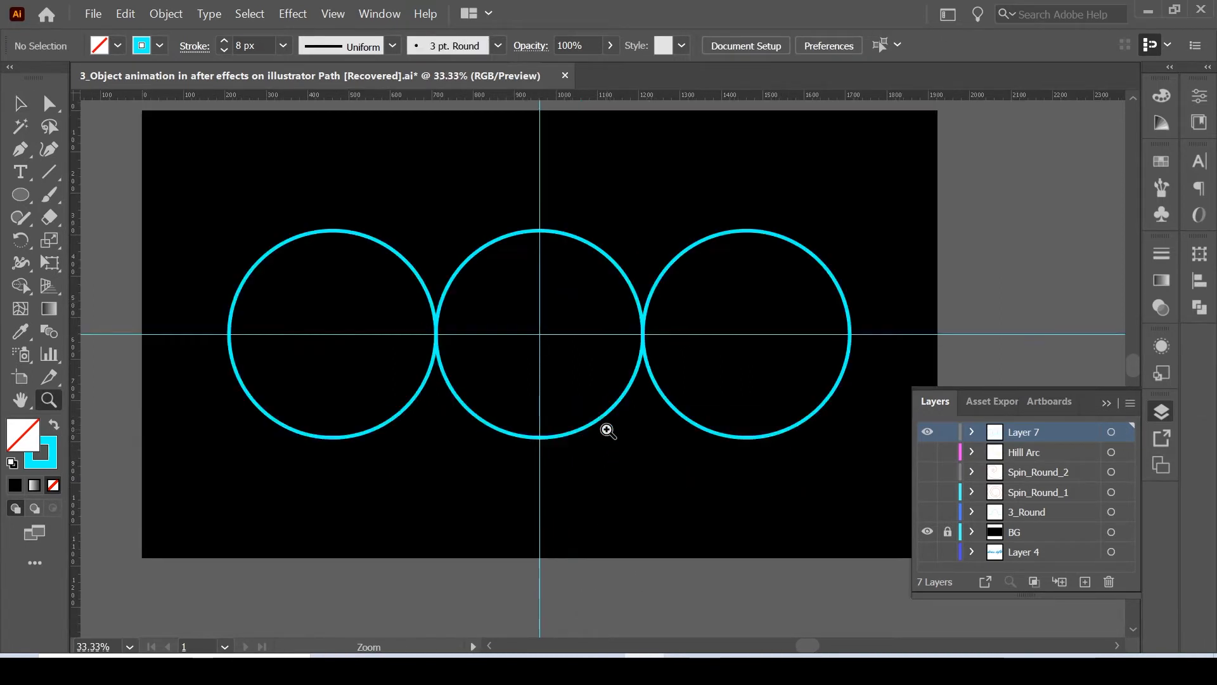
pyautogui.scroll(-2, 440, 440)
pyautogui.hotkey('ctrl', 'y')
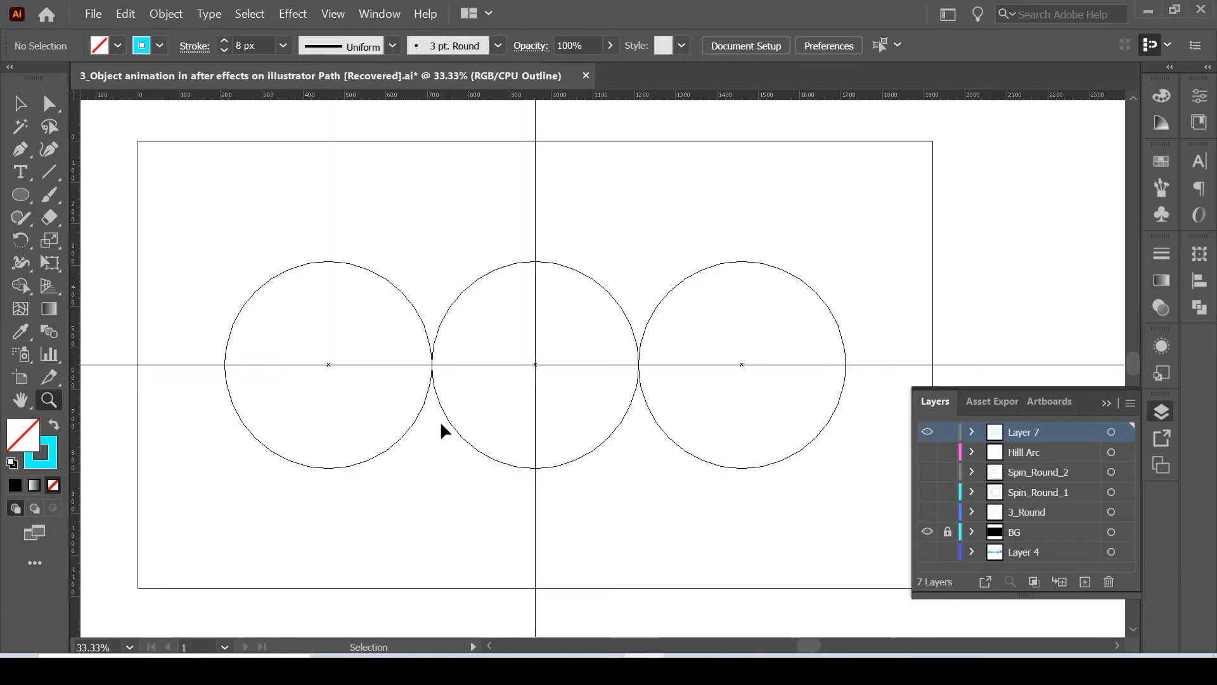
# Examine the points where neighbouring circles touch to check that their edges meet.
pyautogui.click(611, 356)
pyautogui.click(633, 388)
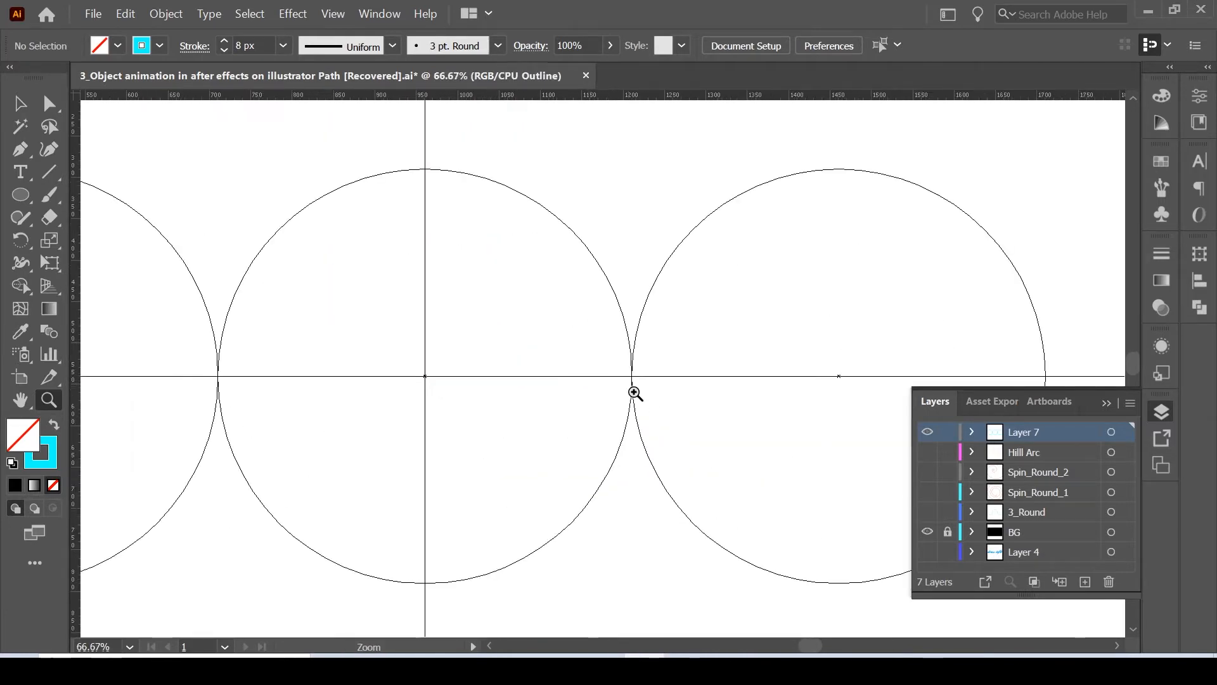
pyautogui.click(641, 381)
pyautogui.hscroll(-8, 643, 382)
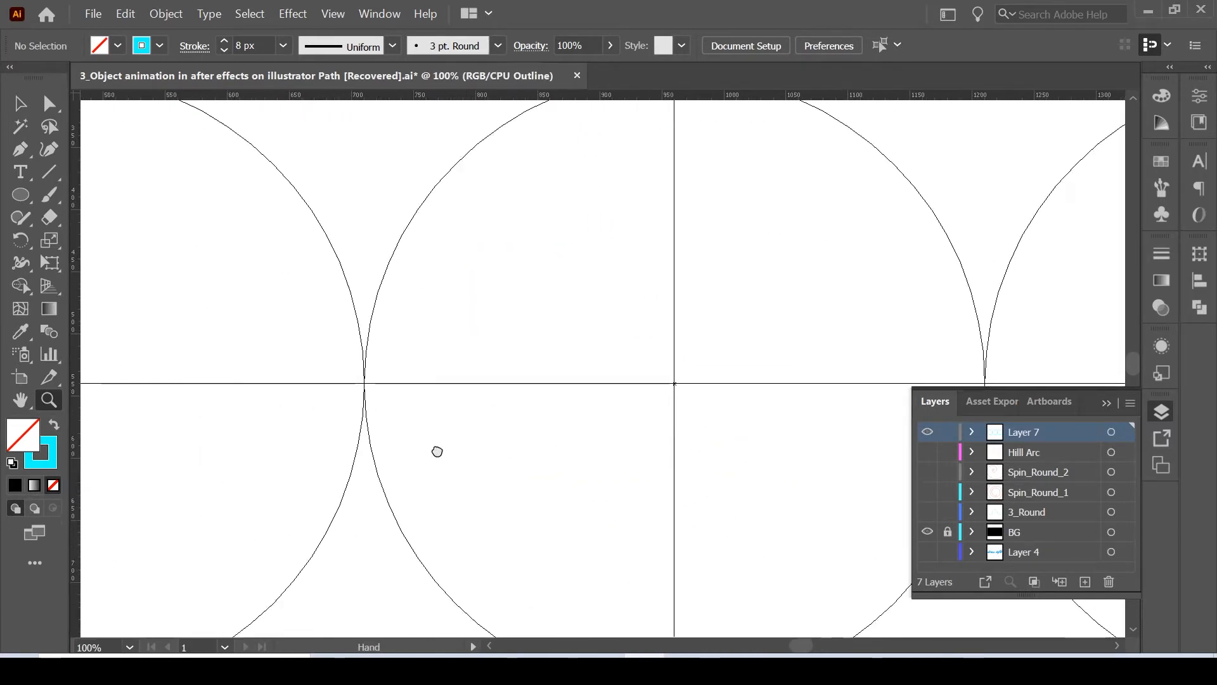
pyautogui.hotkey('ctrl', '-')
pyautogui.hotkey('ctrl', '-')
pyautogui.hotkey('ctrl', '-')
pyautogui.hotkey('ctrl', '-')
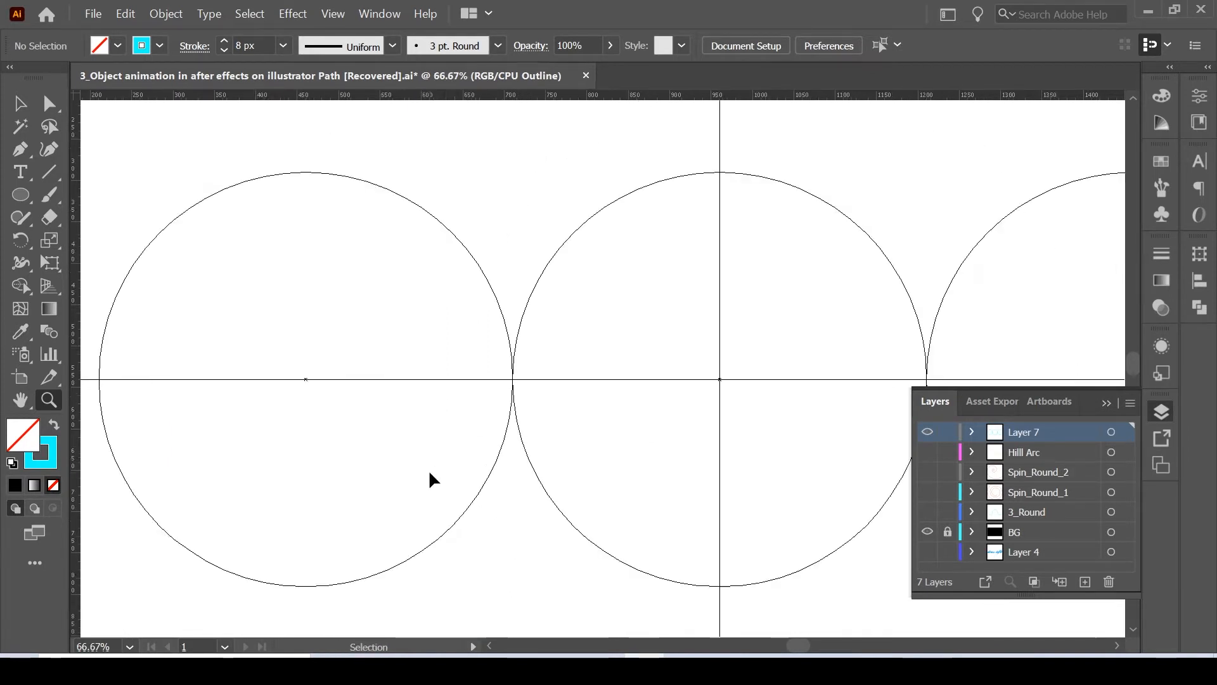
pyautogui.moveTo(724, 477); pyautogui.dragTo(571, 488)
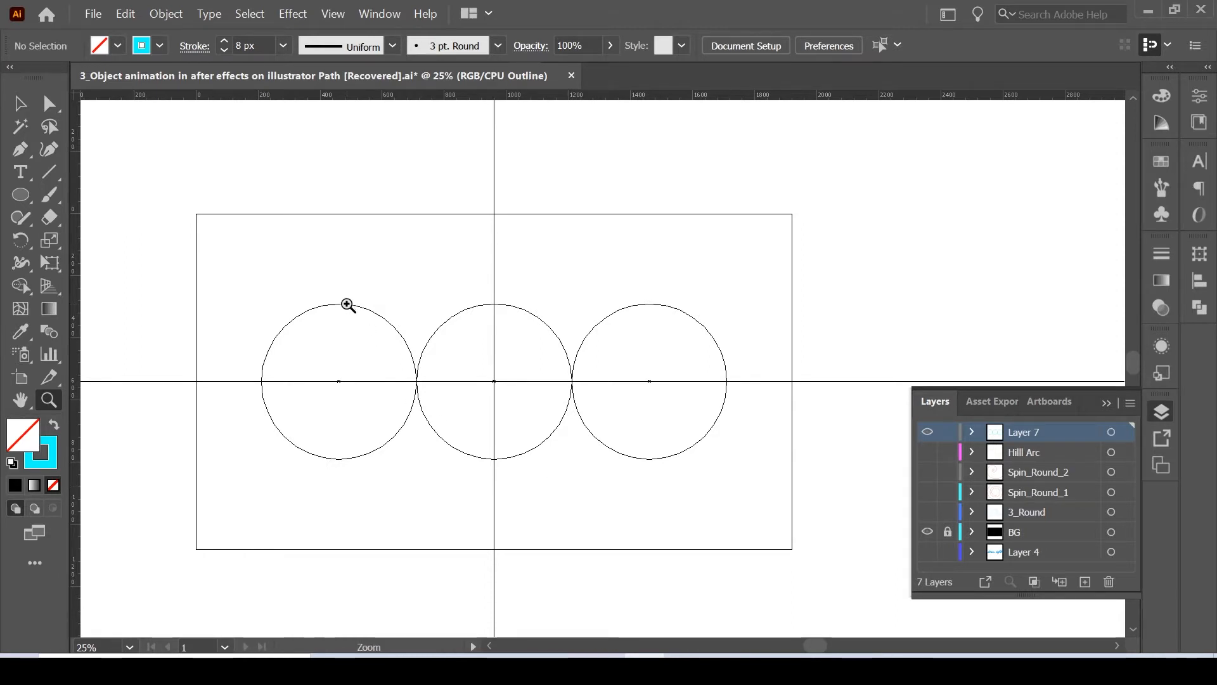
# Delete the top anchor point of the middle circle to leave only its lower half.
pyautogui.press('a')
pyautogui.click(338, 459)
pyautogui.click(342, 291)
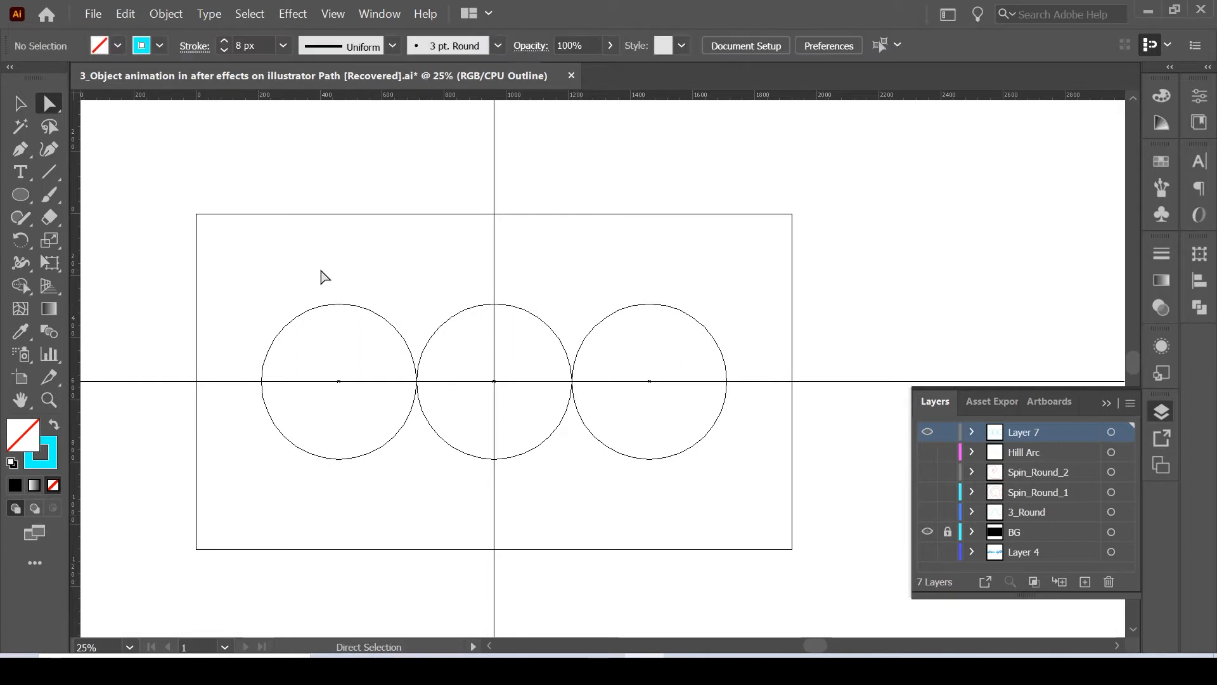
pyautogui.moveTo(320, 270); pyautogui.dragTo(381, 251)
pyautogui.moveTo(462, 265); pyautogui.dragTo(536, 343)
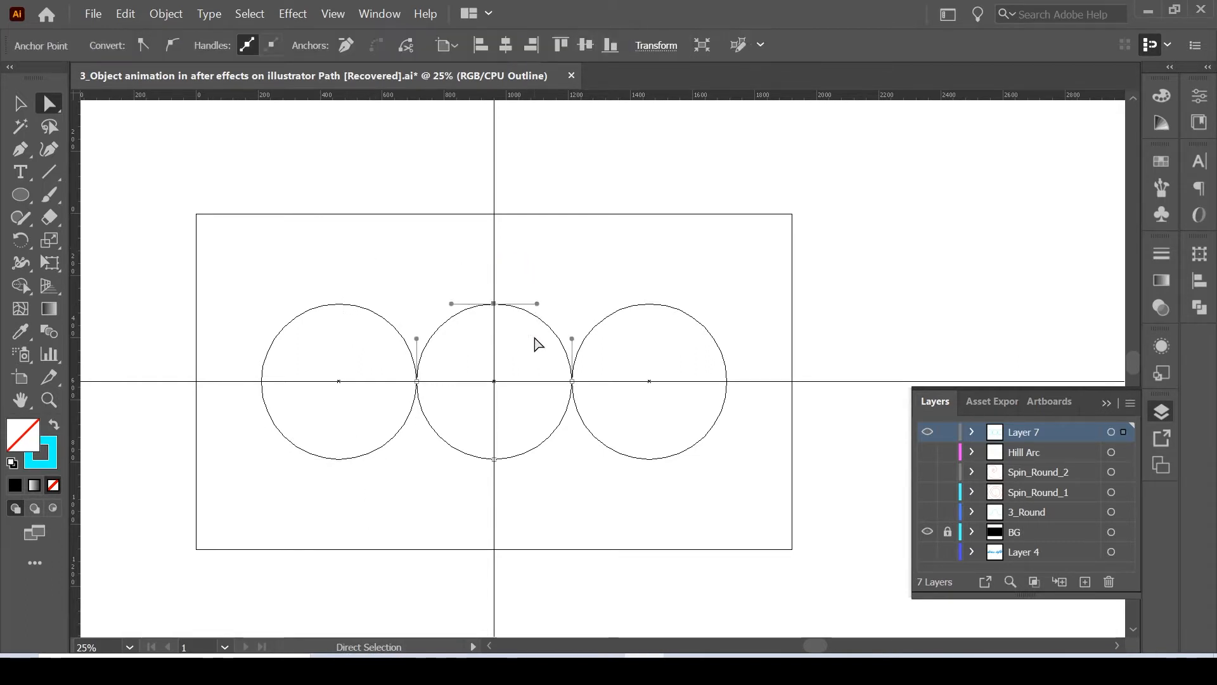
pyautogui.press('Delete')
# Delete the bottom anchor points of the two outer circles to leave their upper halves.
pyautogui.moveTo(323, 491); pyautogui.dragTo(359, 443)
pyautogui.press('Delete')
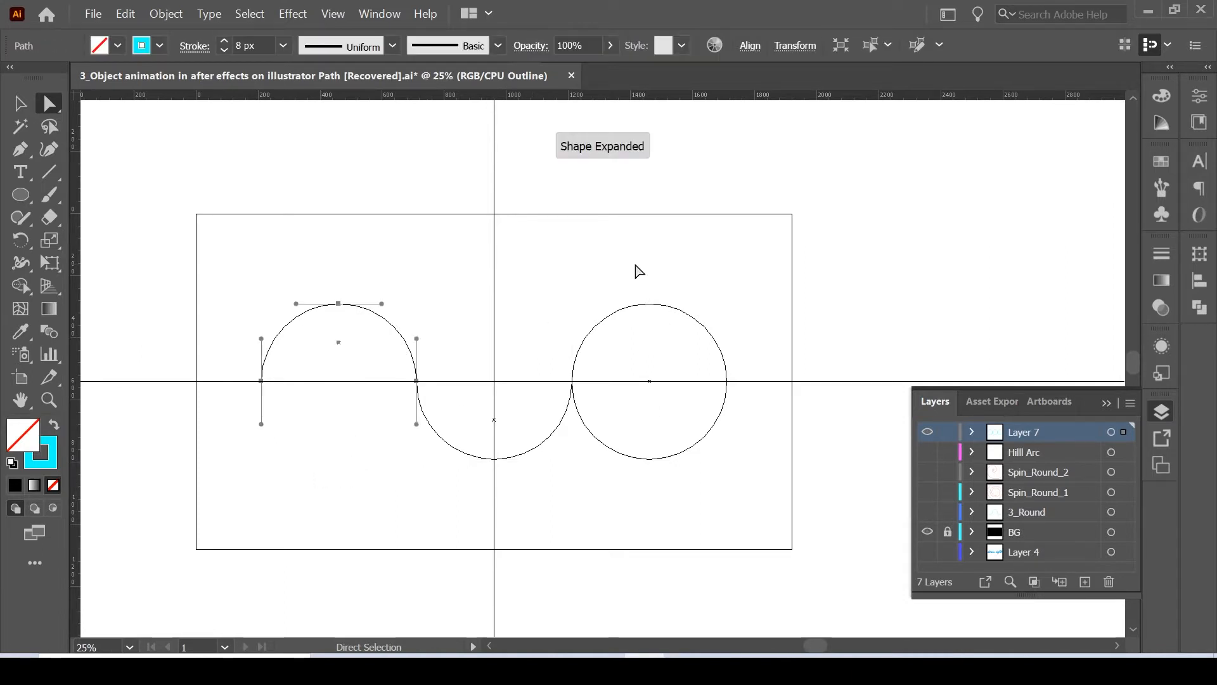
pyautogui.moveTo(636, 263); pyautogui.dragTo(659, 333)
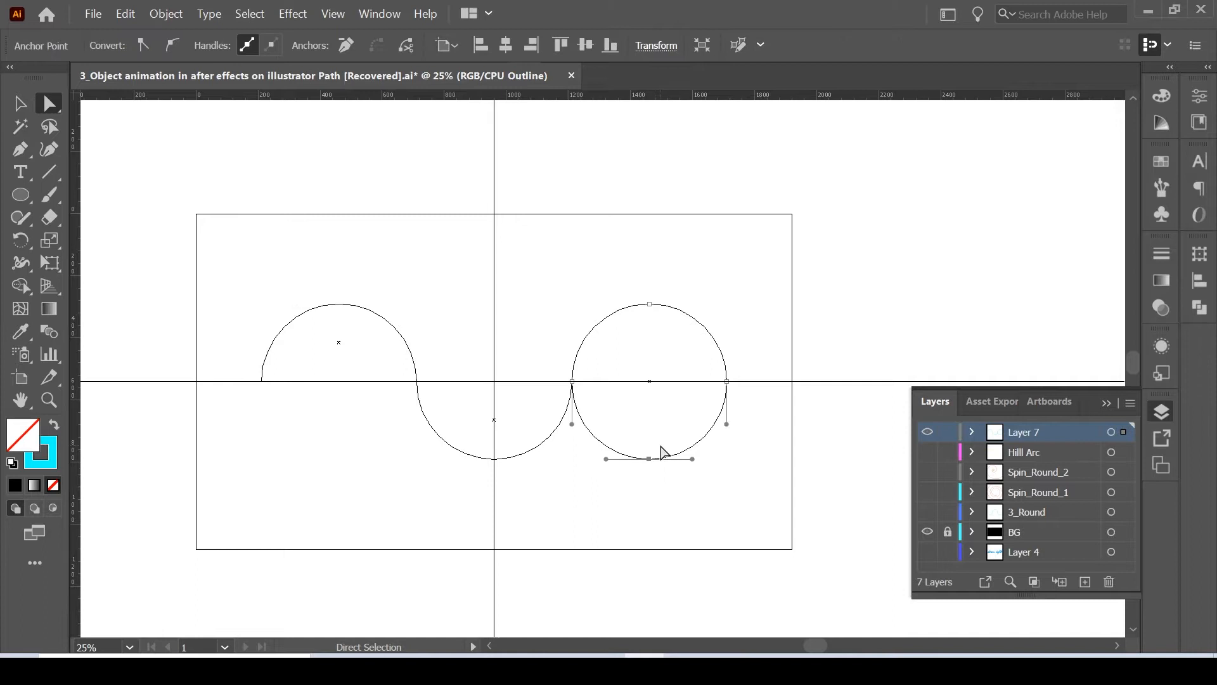
pyautogui.press('Delete')
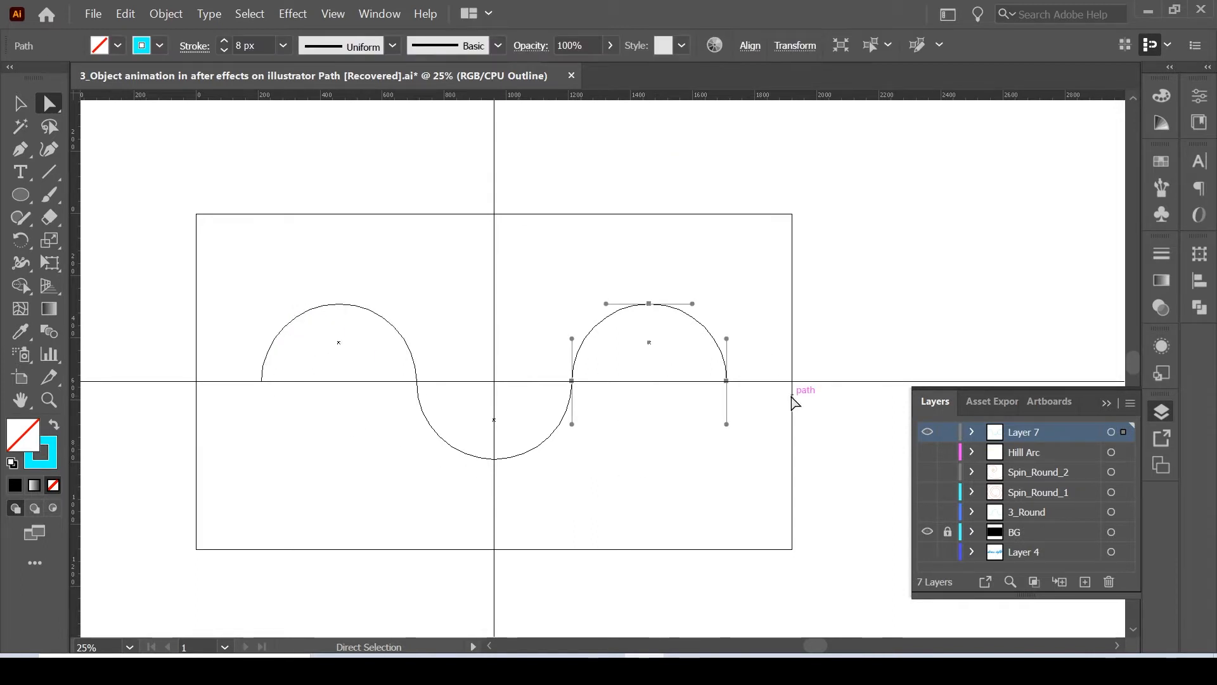
# Return the artwork from outline view to the coloured preview and deselect the third arc.
pyautogui.press('ctrl')
pyautogui.hotkey('ctrl', 'y')
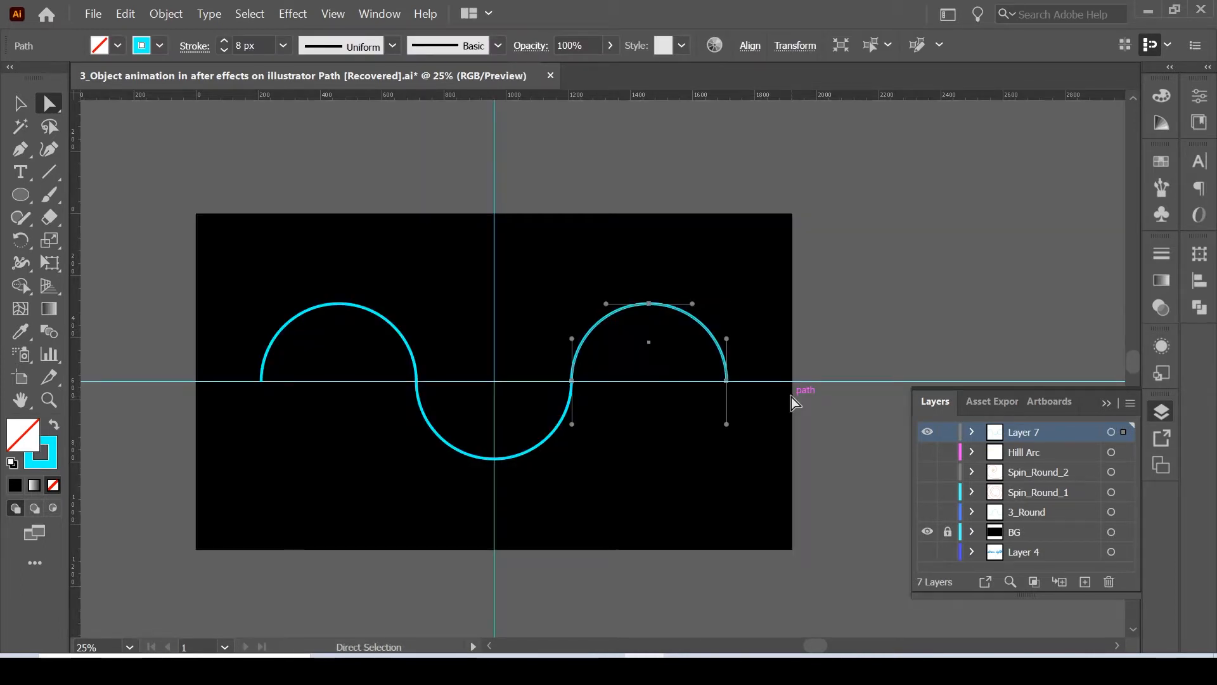
pyautogui.keyDown('ctrl'); pyautogui.click(810, 364); pyautogui.keyUp('ctrl')
pyautogui.moveTo(491, 451); pyautogui.dragTo(514, 435)
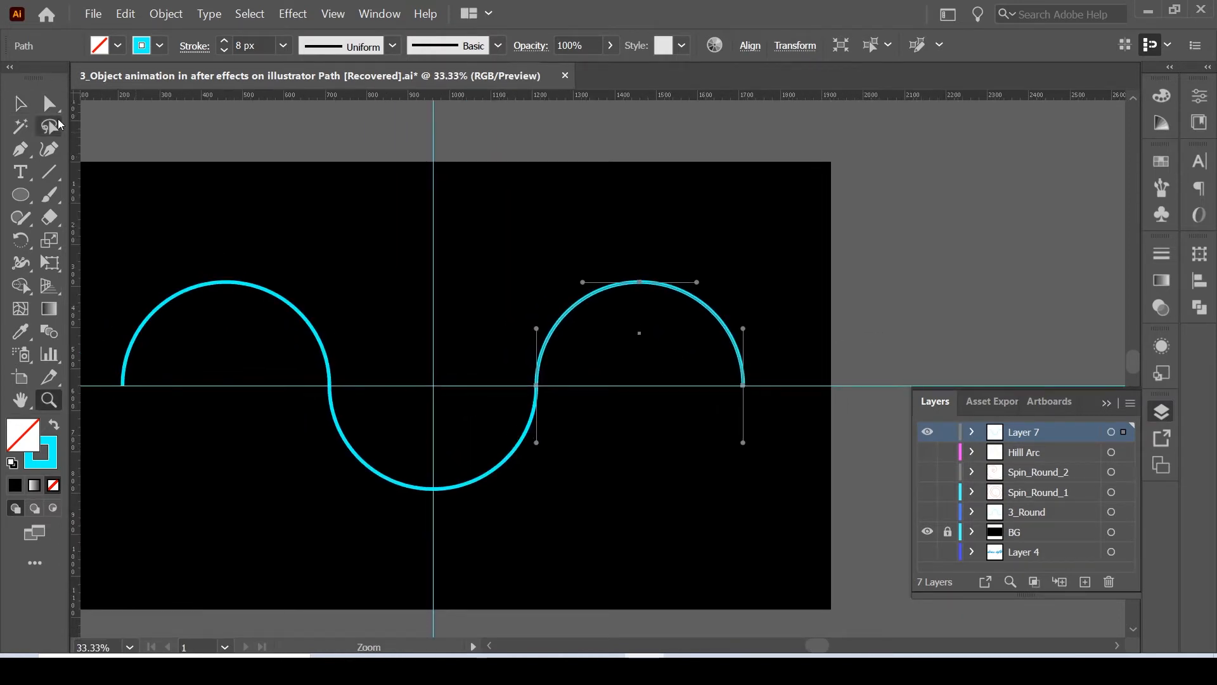
pyautogui.click(19, 106)
pyautogui.click(945, 233)
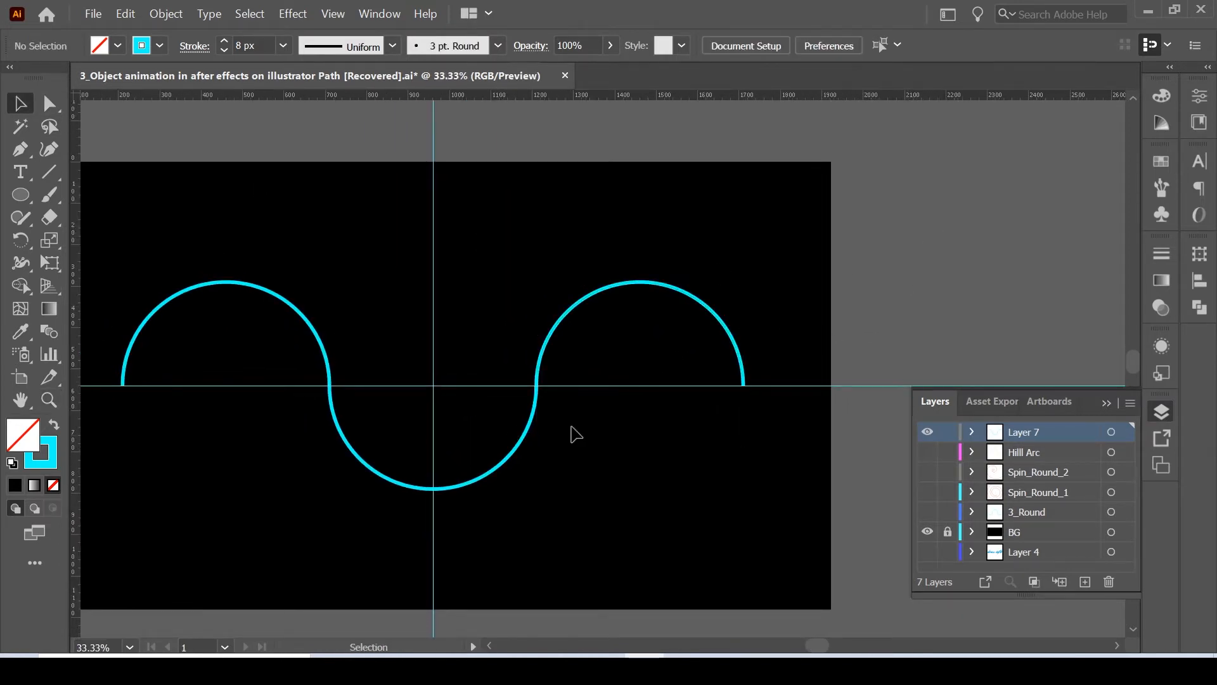
# Select the three arcs individually and together to check whether they are still separate paths.
pyautogui.click(279, 296)
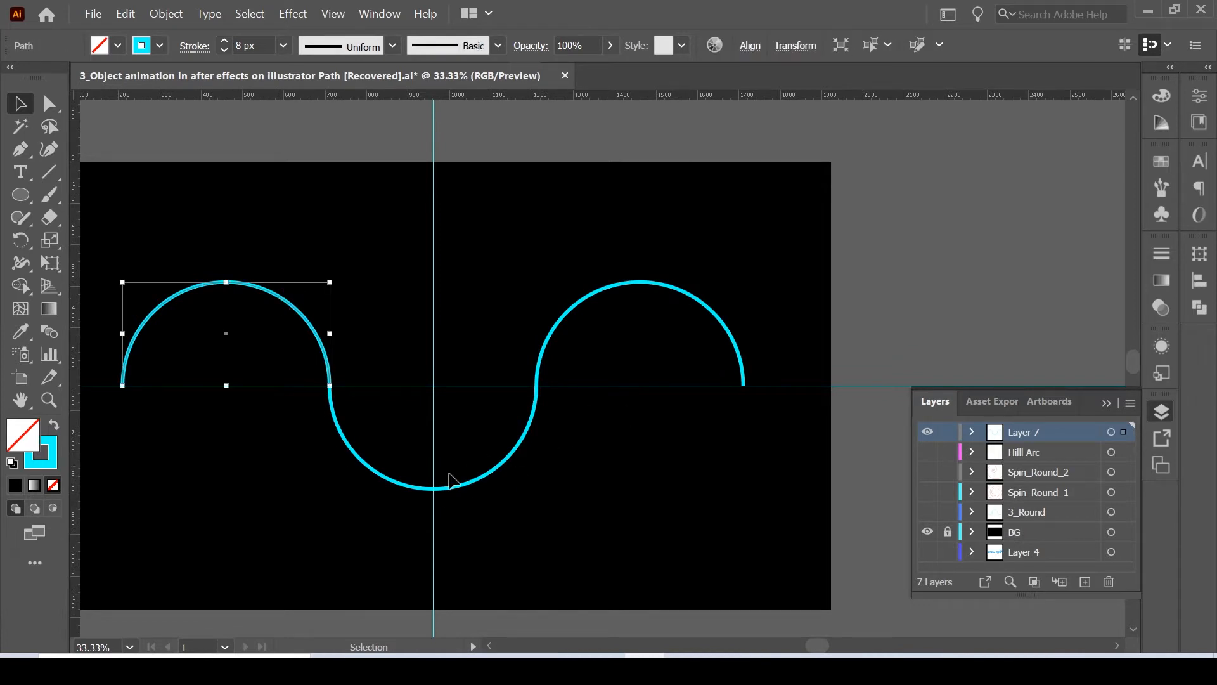
pyautogui.click(387, 337)
pyautogui.moveTo(365, 346); pyautogui.dragTo(306, 439)
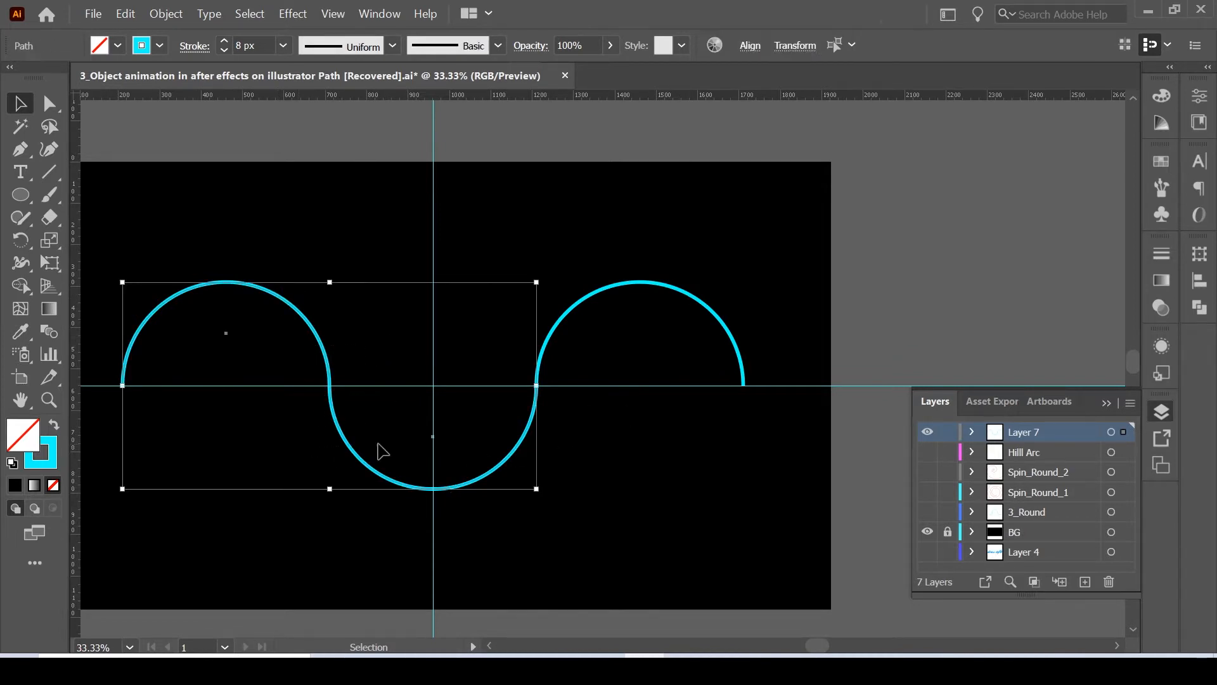
pyautogui.click(623, 511)
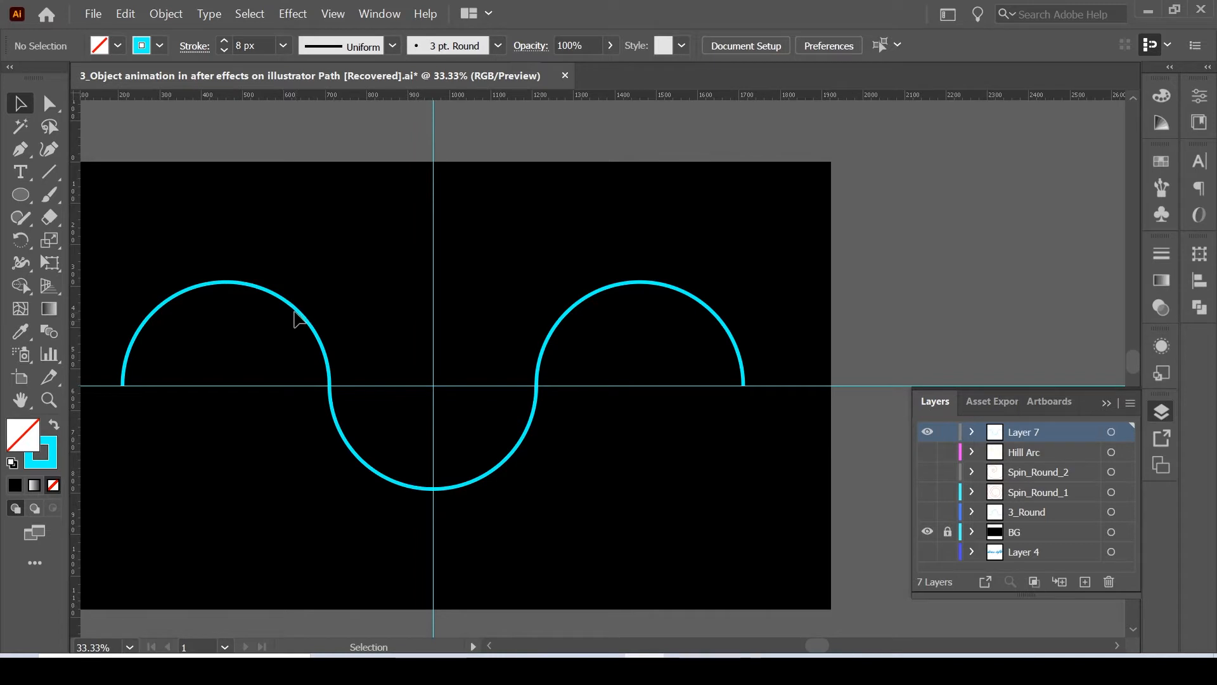
pyautogui.click(296, 309)
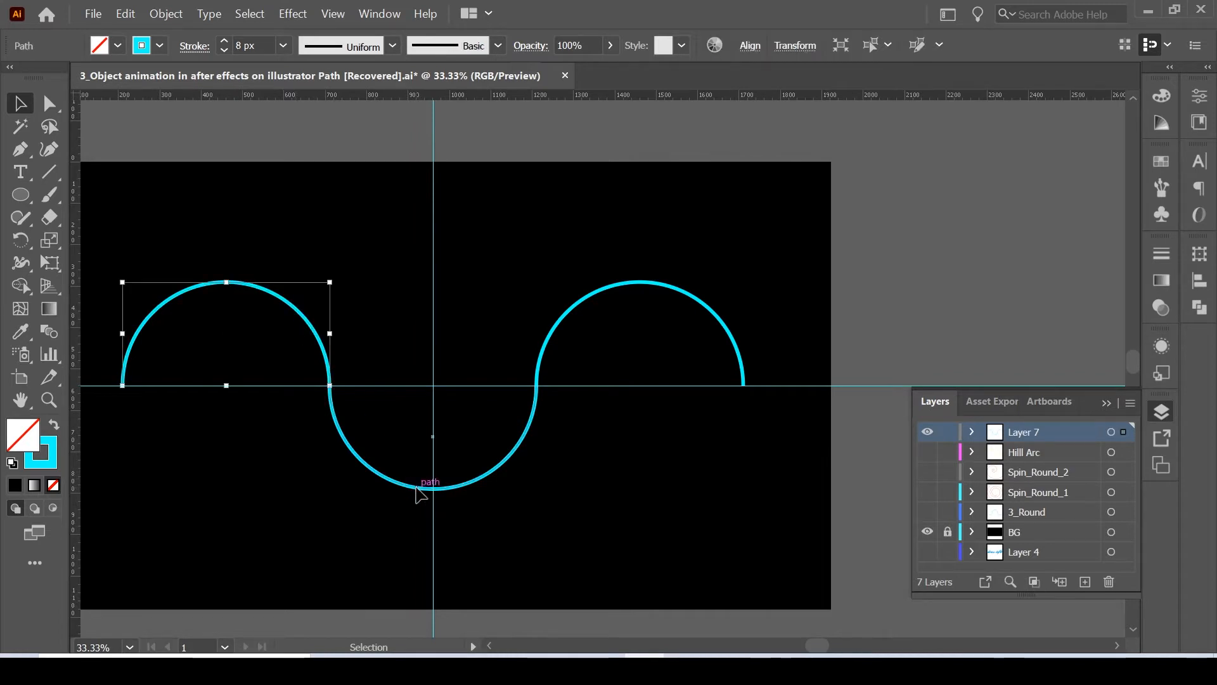
pyautogui.click(421, 490)
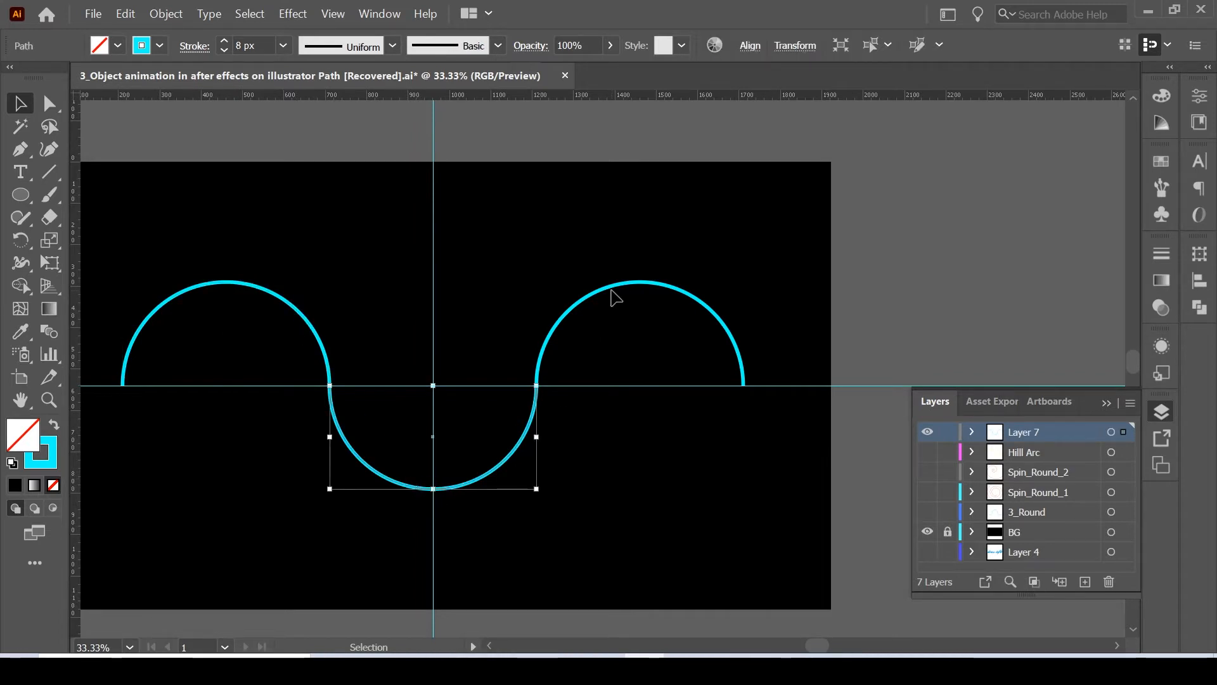
pyautogui.click(613, 287)
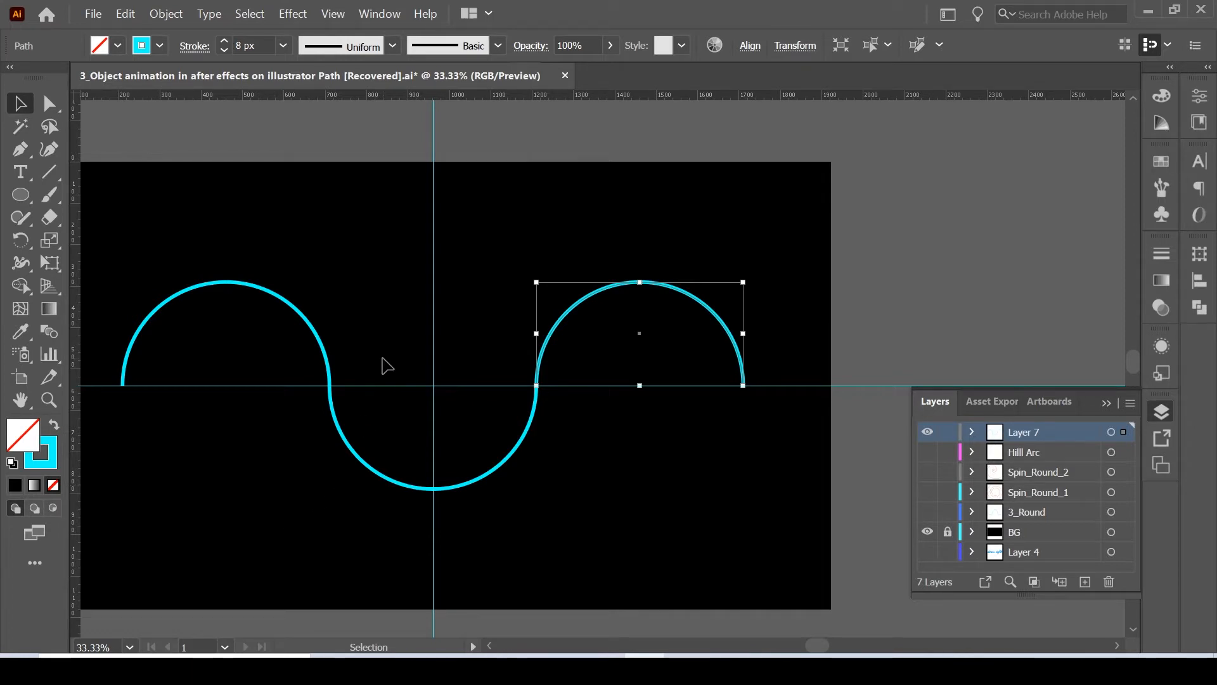
# Join the touching end points of the first and middle arcs into one continuous path.
pyautogui.press('a')
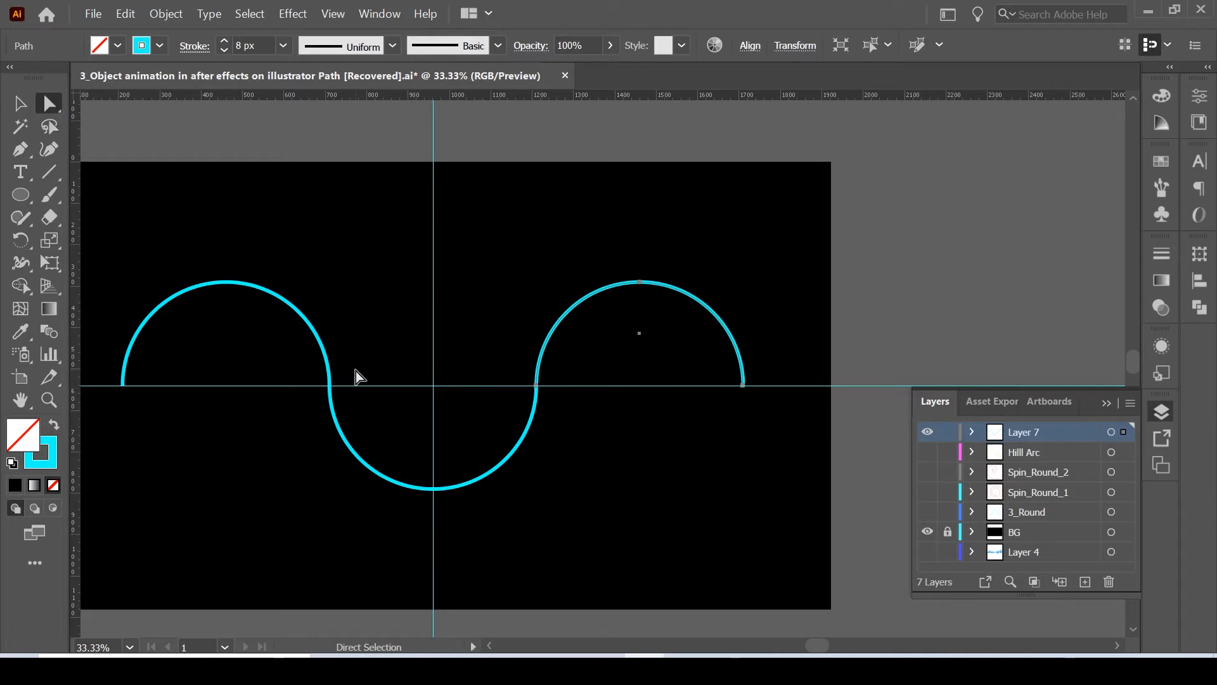
pyautogui.moveTo(356, 370); pyautogui.dragTo(302, 413)
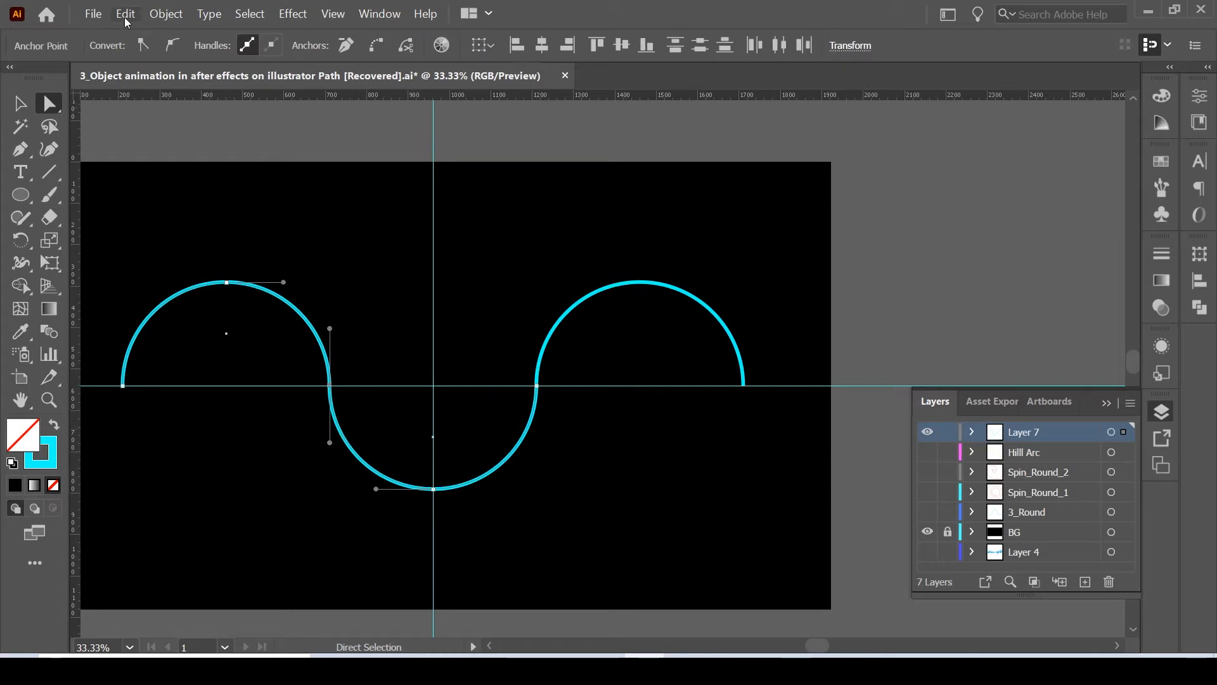
pyautogui.click(166, 14)
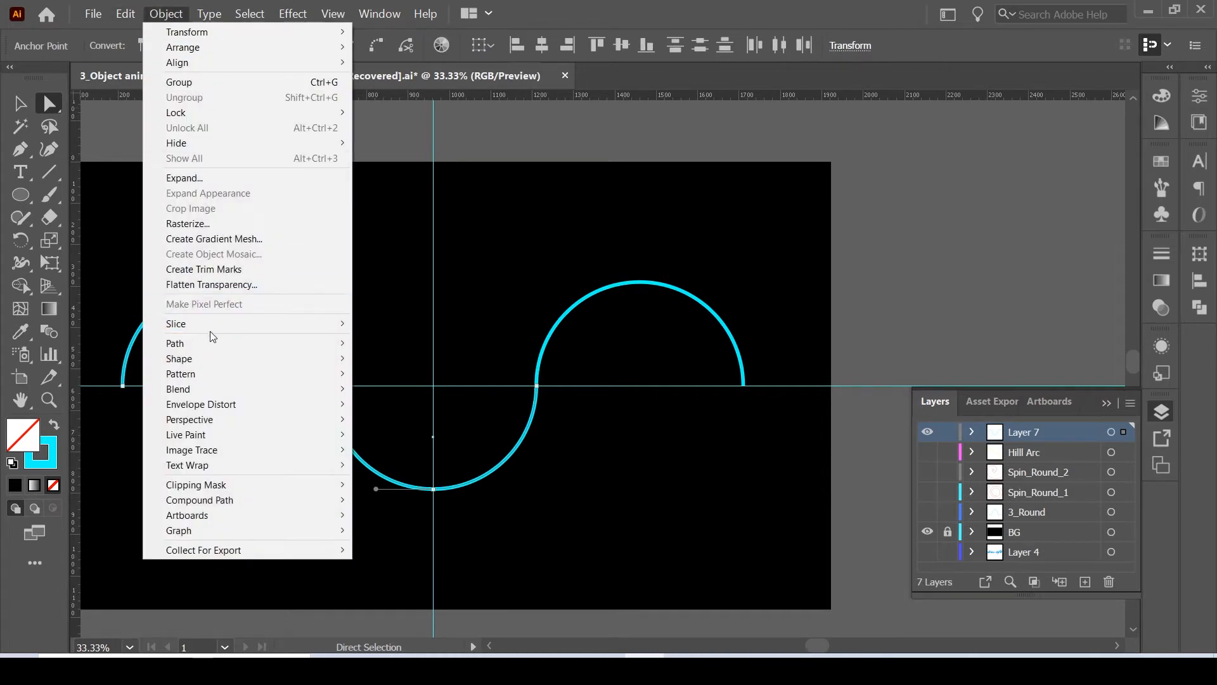
pyautogui.moveTo(211, 343)
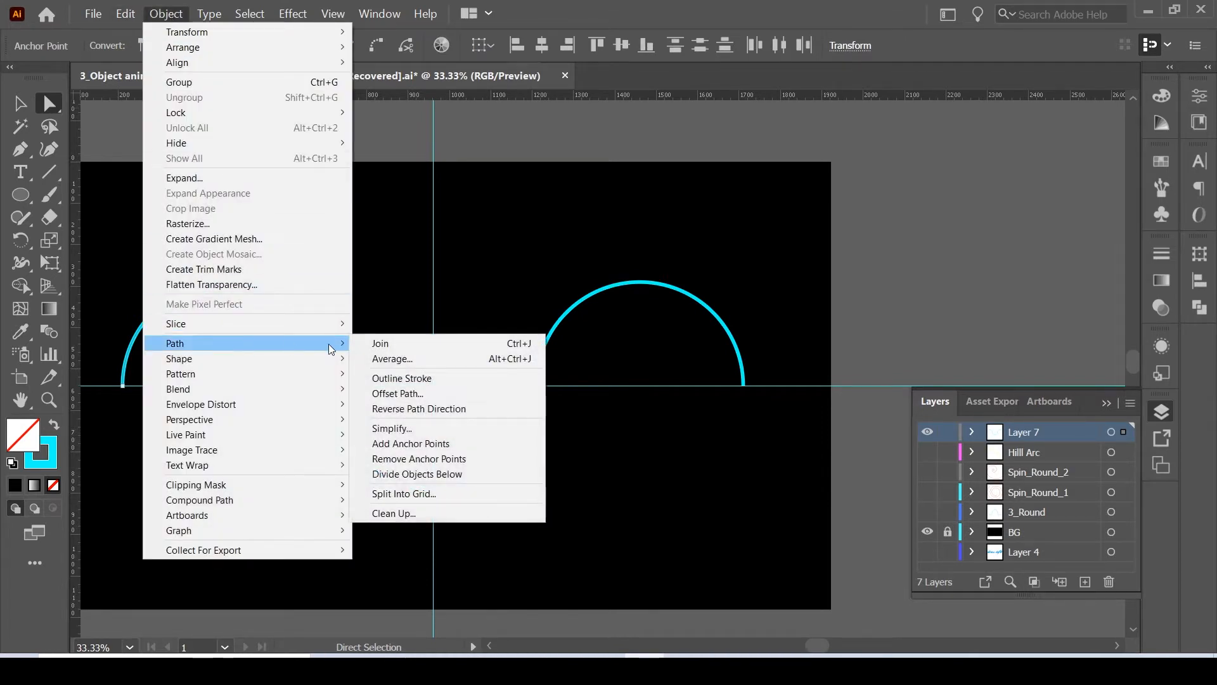
pyautogui.click(463, 344)
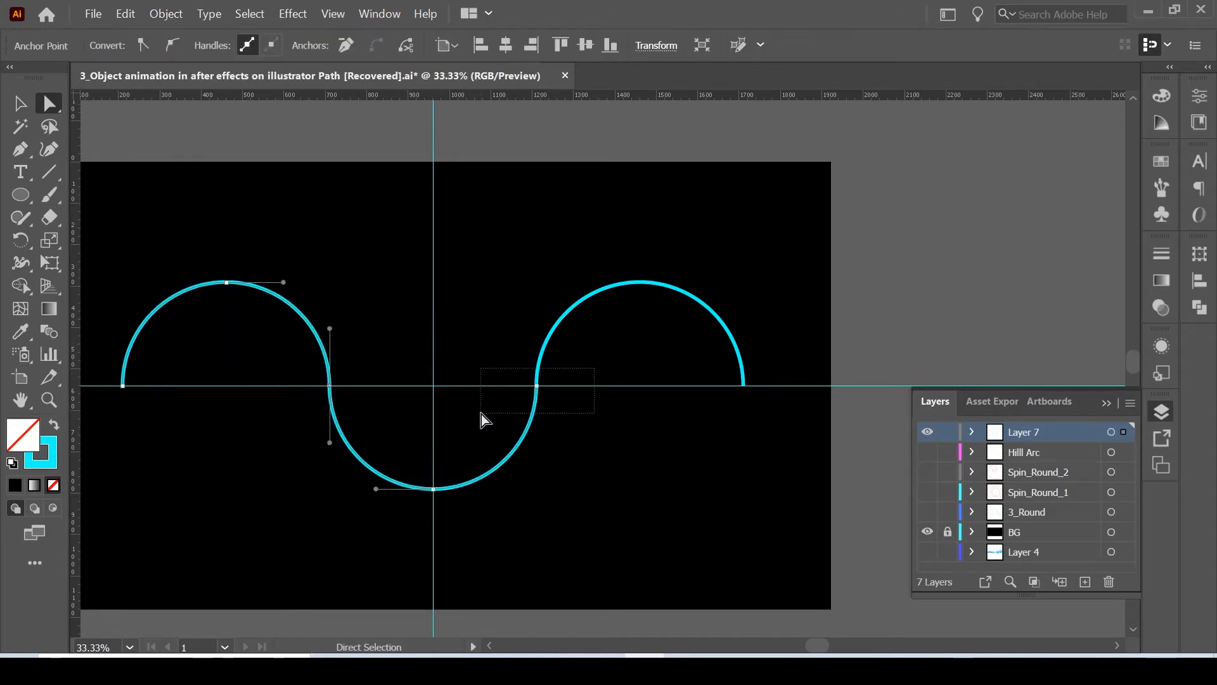
# Join the touching end points of the middle and third arcs and select the wave to check that it is one path.
pyautogui.moveTo(481, 414); pyautogui.dragTo(481, 415)
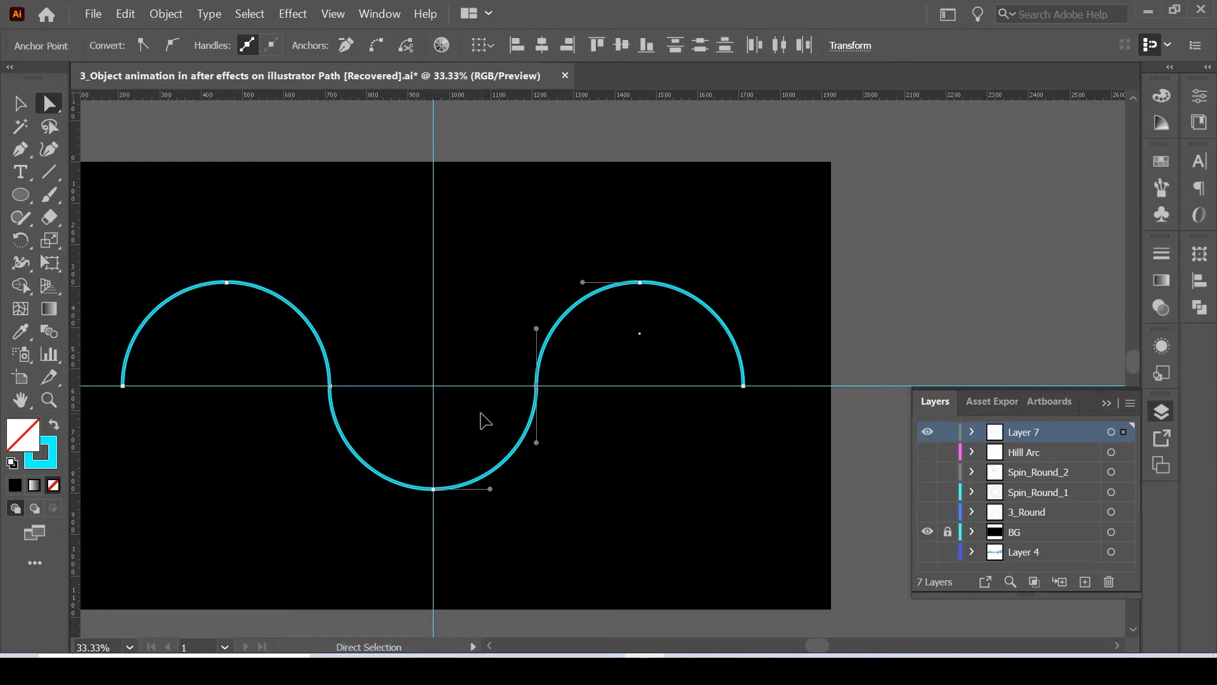
pyautogui.hotkey('ctrl', 'a')
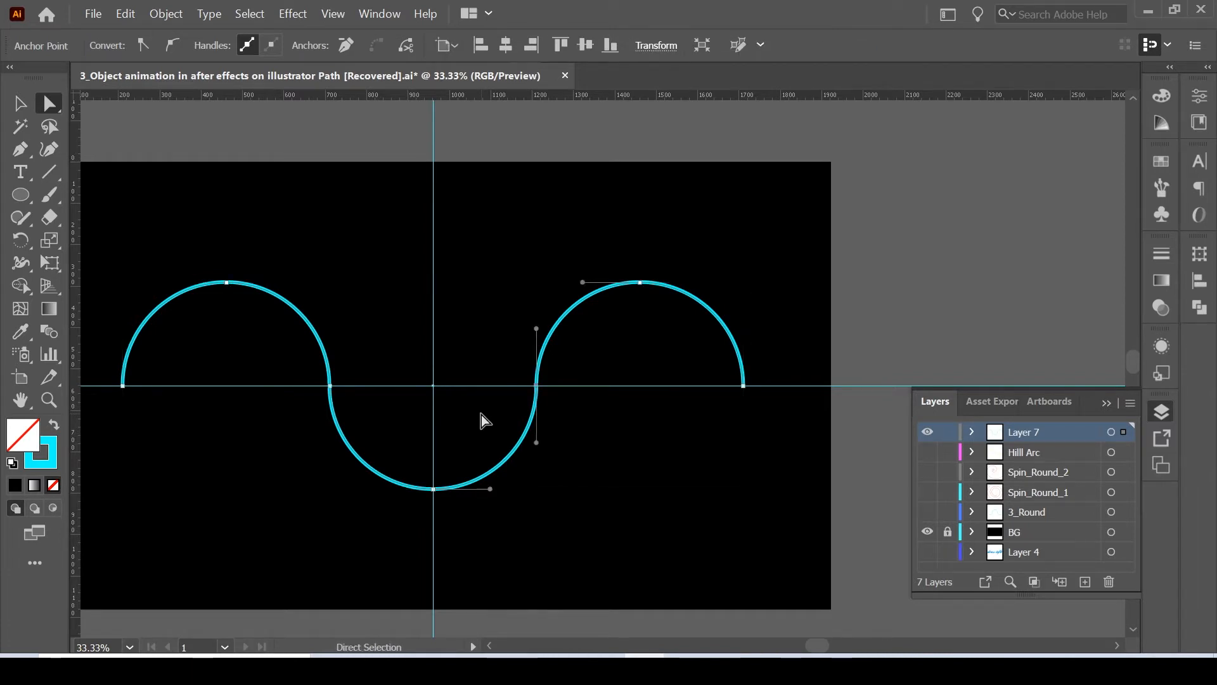
pyautogui.click(554, 508)
pyautogui.press('v')
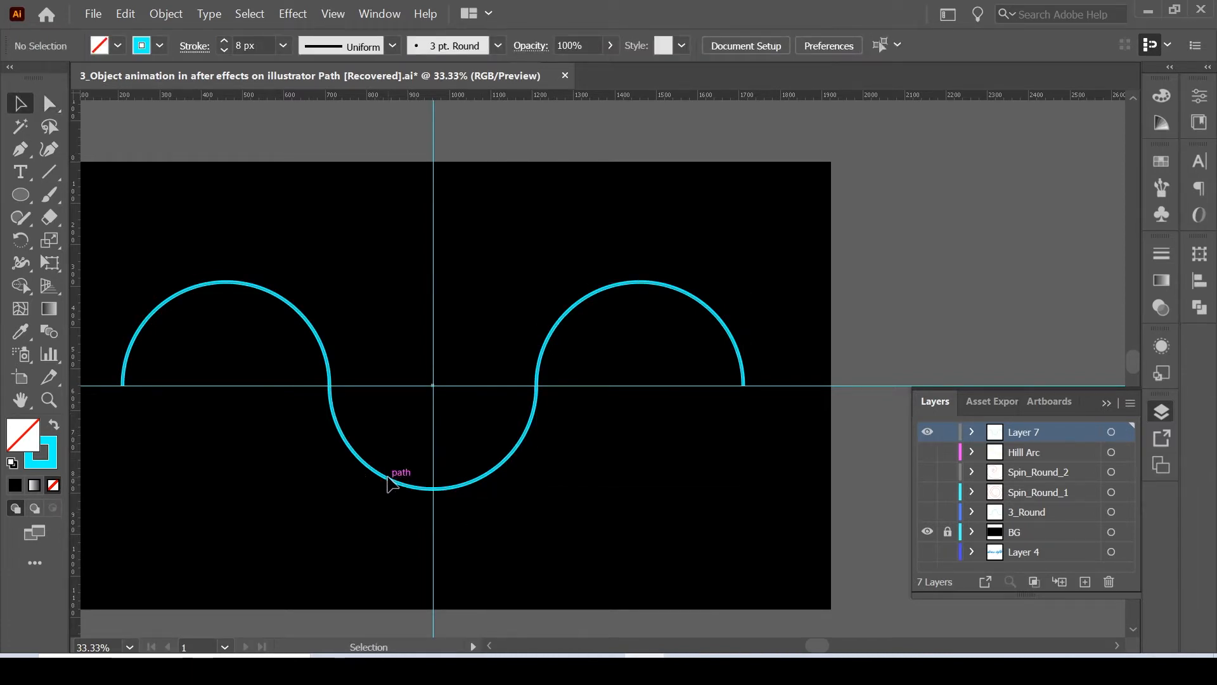
pyautogui.click(396, 480)
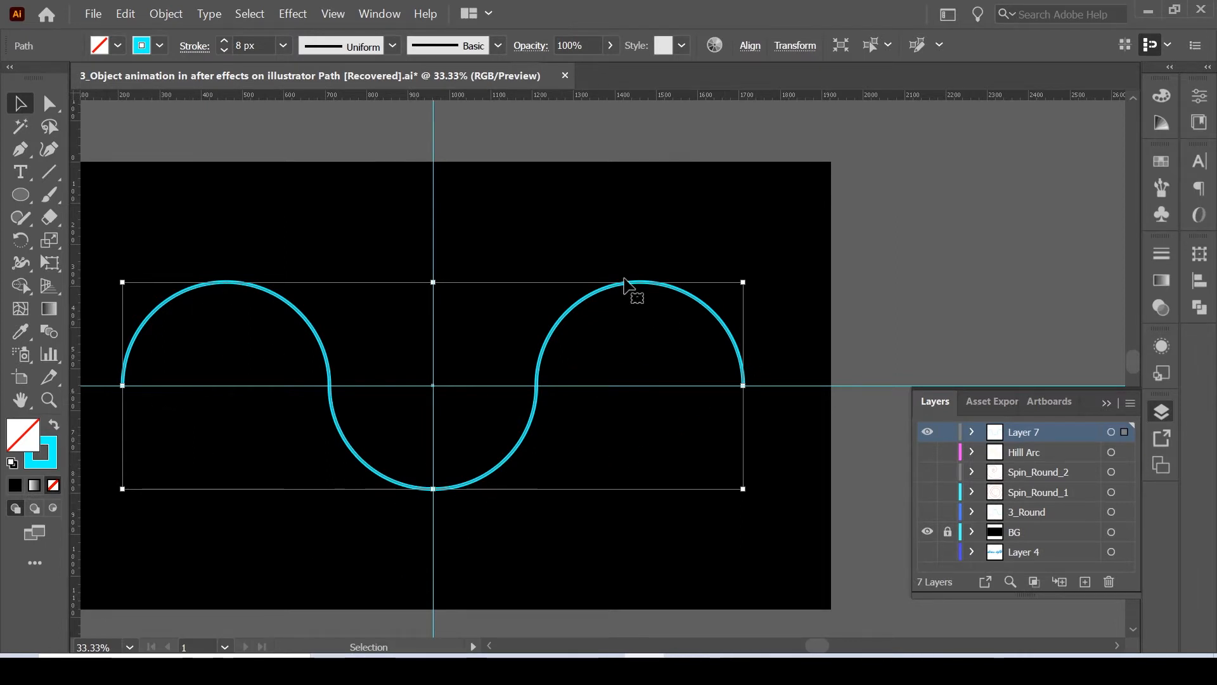
# Rename the wave's layer, Layer 7, to 3_Round by reusing the existing layer's name.
pyautogui.doubleClick(1031, 512)
pyautogui.hotkey('ctrl', 'c')
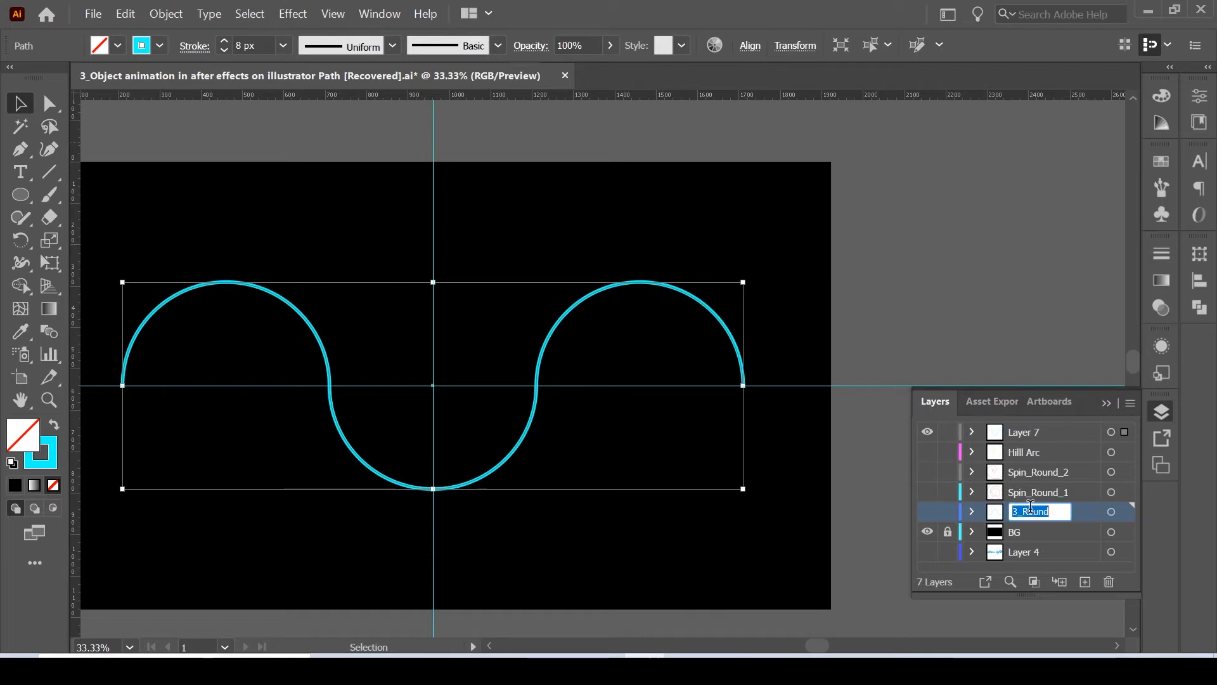
pyautogui.doubleClick(1032, 432)
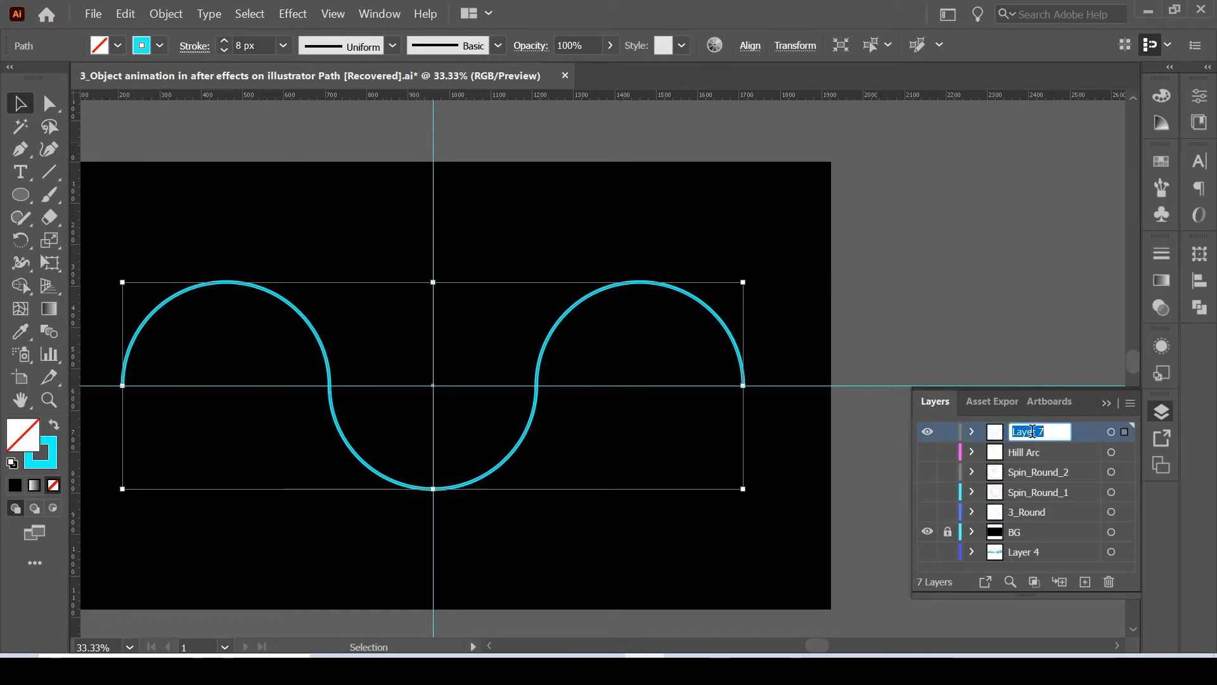
pyautogui.hotkey('ctrl', 'v')
pyautogui.press('Return')
# Lock the renamed 3_Round wave layer and hide it.
pyautogui.click(928, 432)
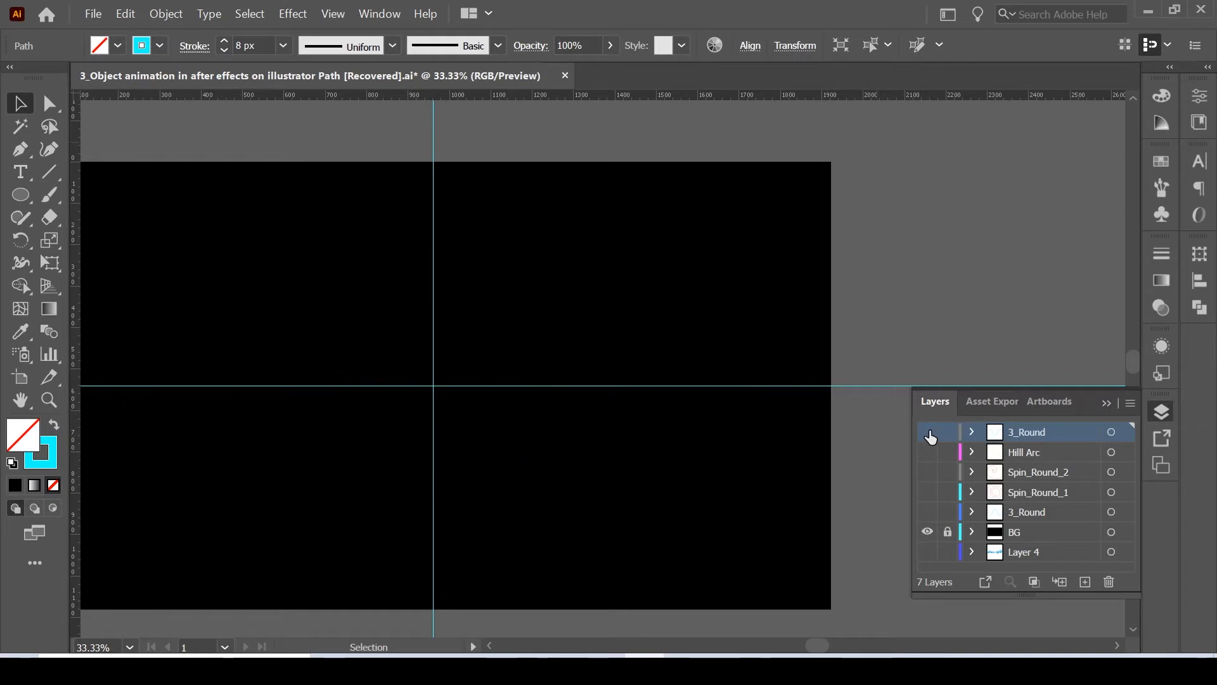
pyautogui.click(928, 433)
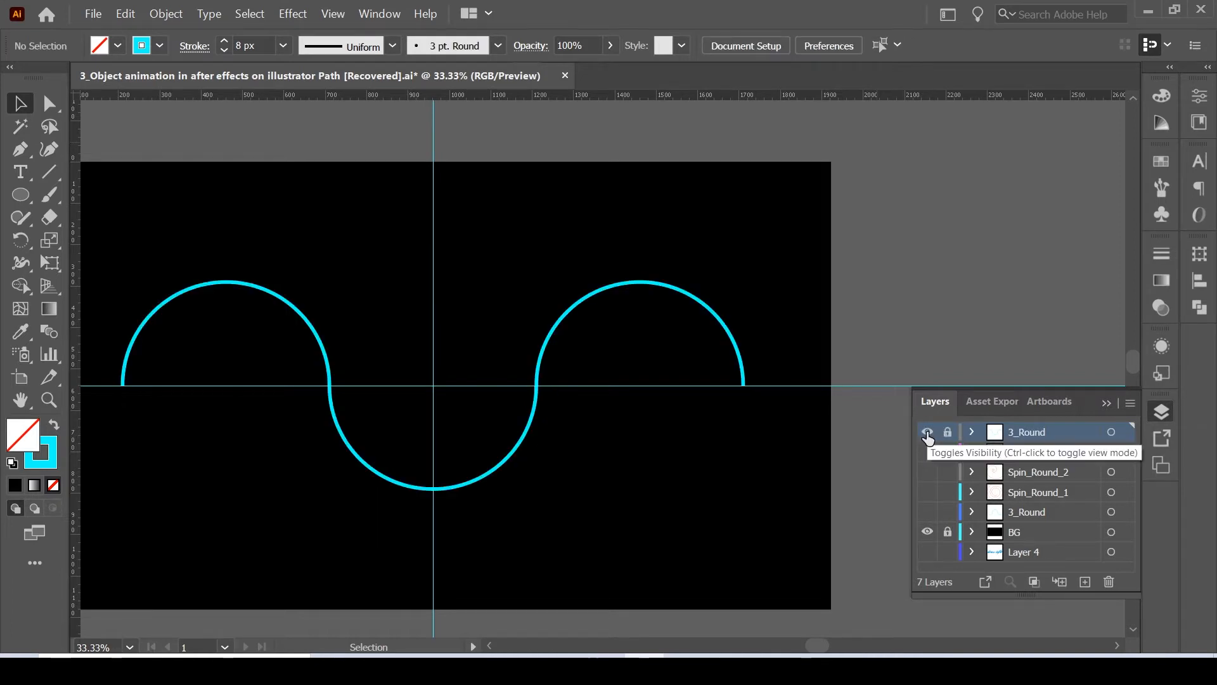
pyautogui.click(927, 433)
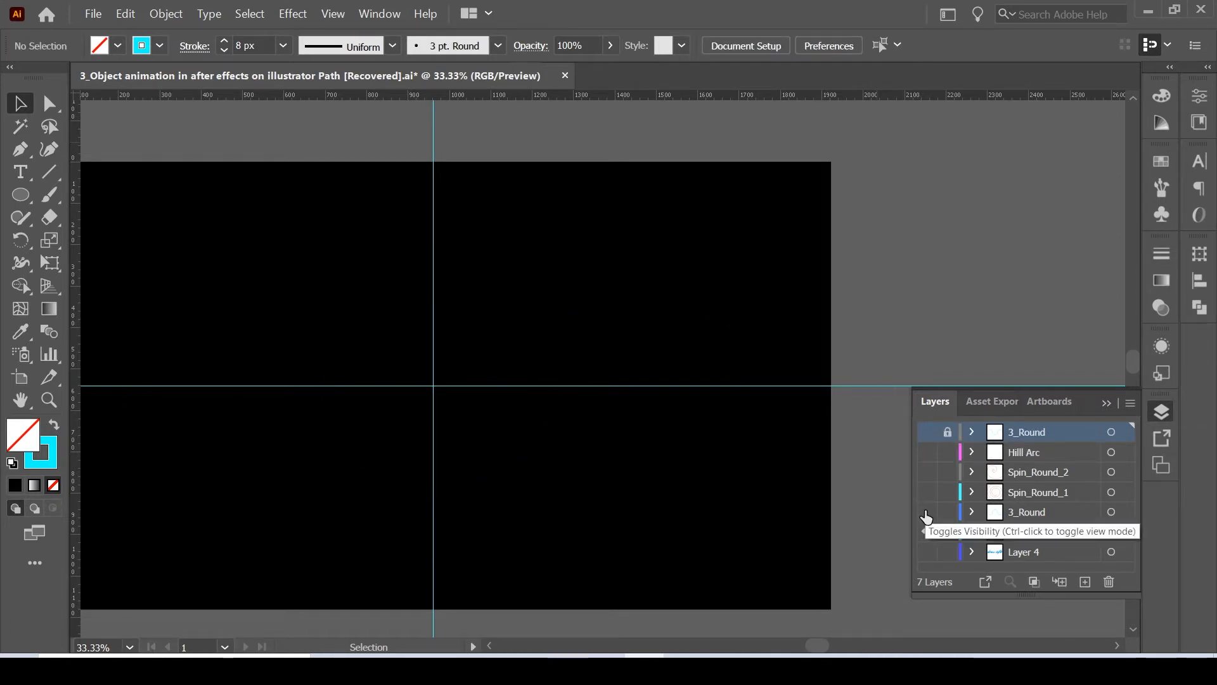
# Preview the Spin_Round_1 artwork as a reference, hide it again, and add a new layer above the others.
pyautogui.click(928, 494)
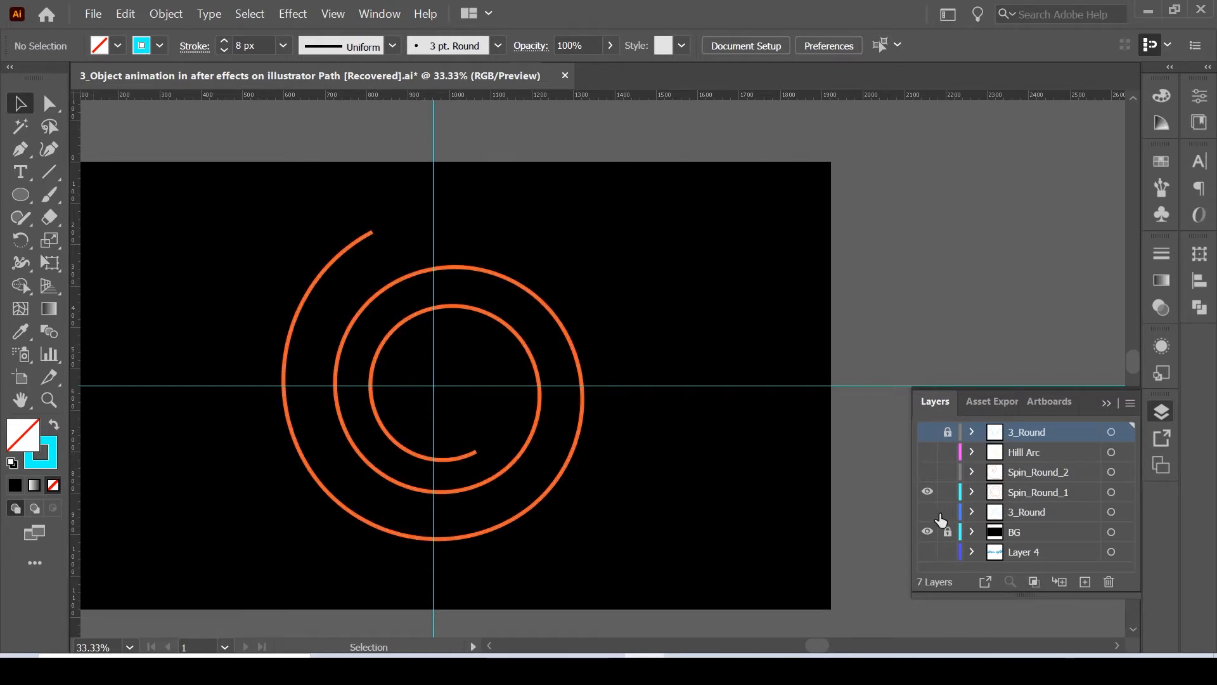
pyautogui.click(927, 494)
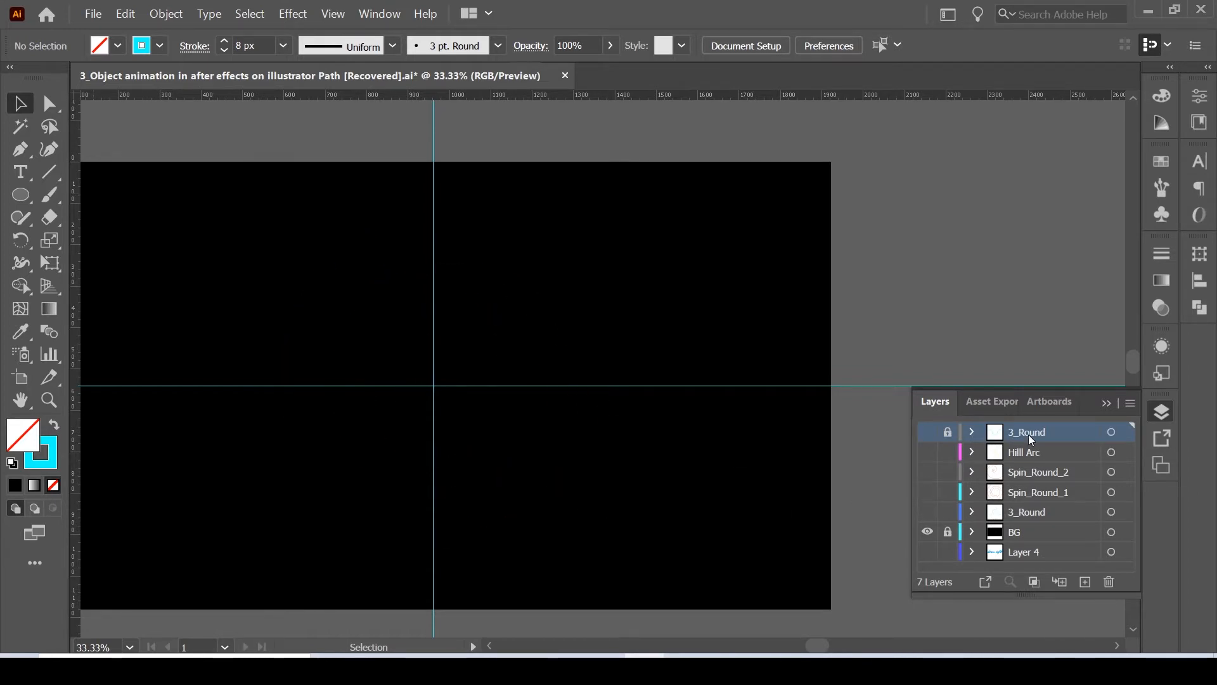
pyautogui.click(1085, 582)
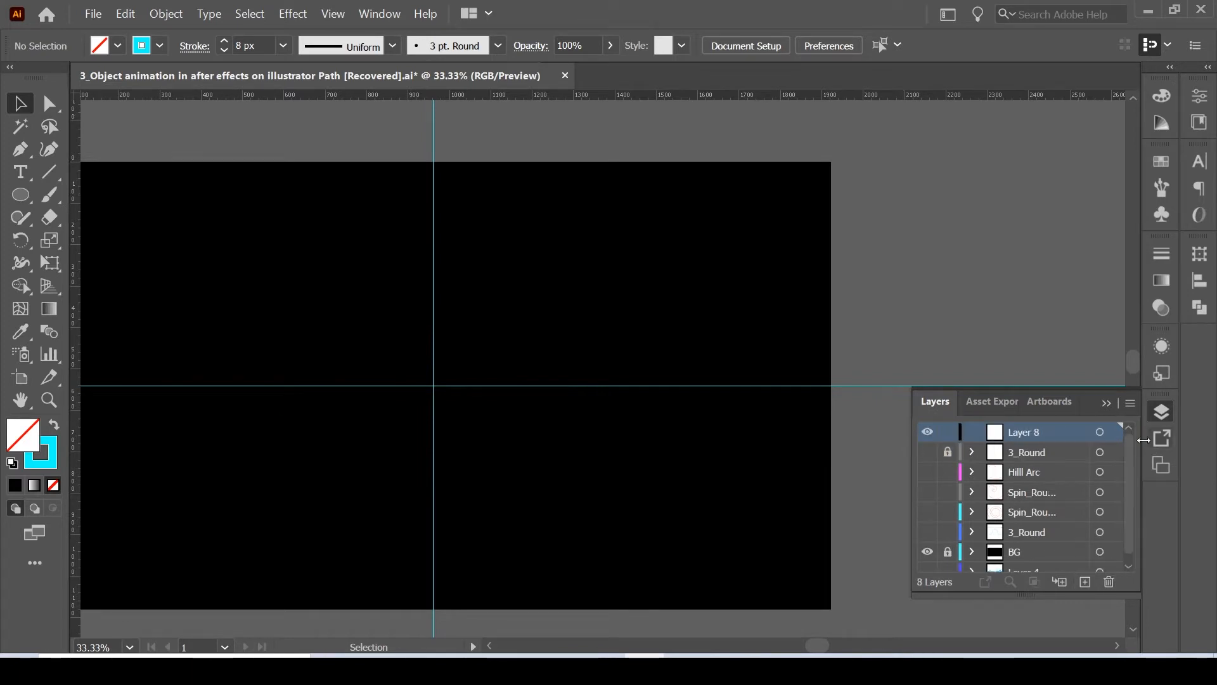
# Draw a spiral of about two and a half turns with the Spiral tool on the new layer.
pyautogui.click(59, 174)
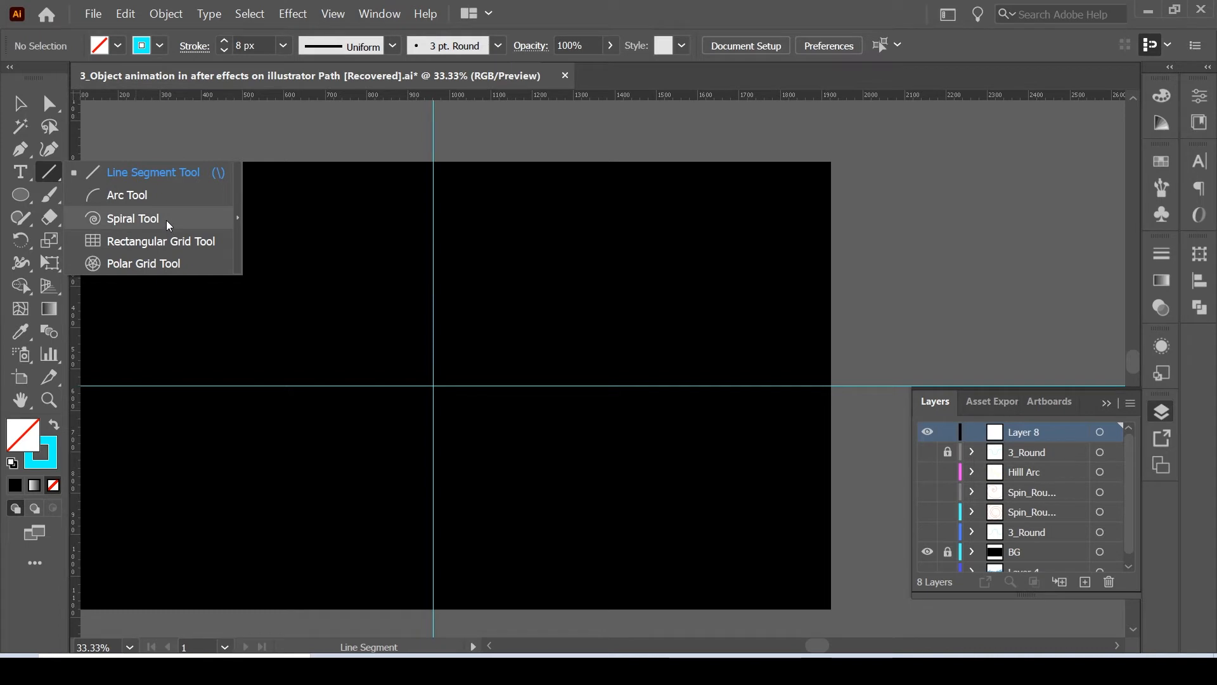
pyautogui.click(166, 219)
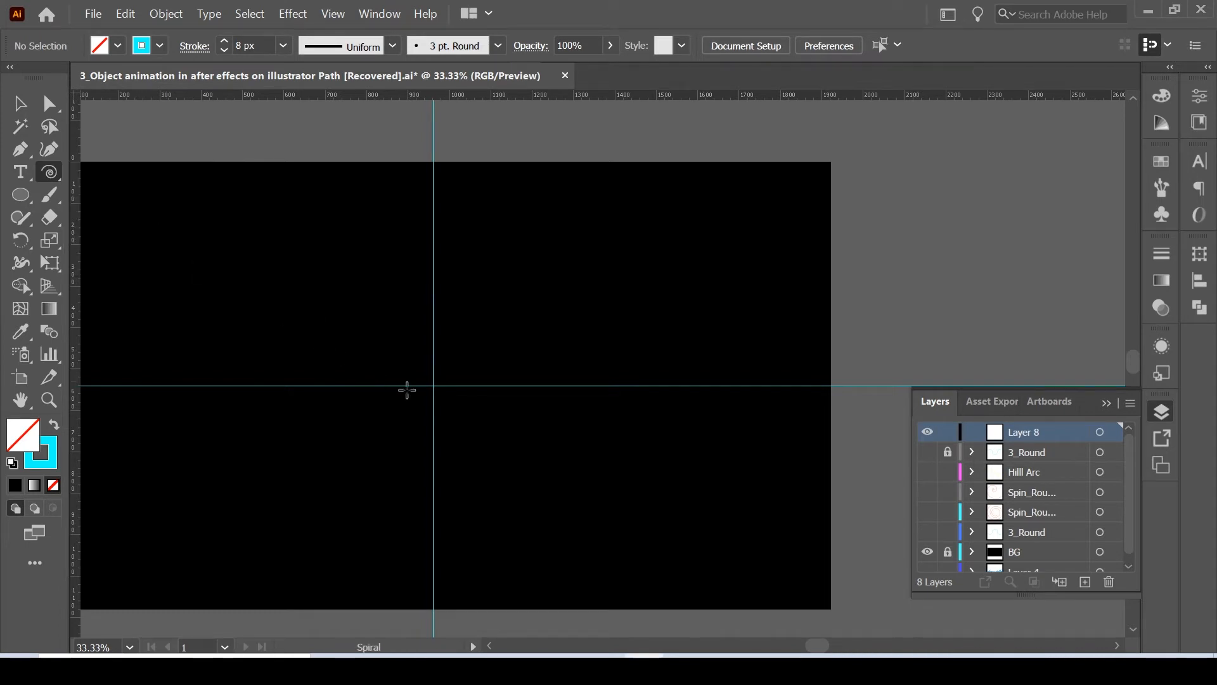
pyautogui.moveTo(434, 385)
pyautogui.mouseDown()
pyautogui.moveTo(480, 430)
pyautogui.moveTo(380, 336)
pyautogui.moveTo(418, 377)
pyautogui.mouseUp()
pyautogui.moveTo(413, 369)
pyautogui.mouseDown()
pyautogui.moveTo(394, 345)
pyautogui.moveTo(403, 359)
pyautogui.mouseUp()
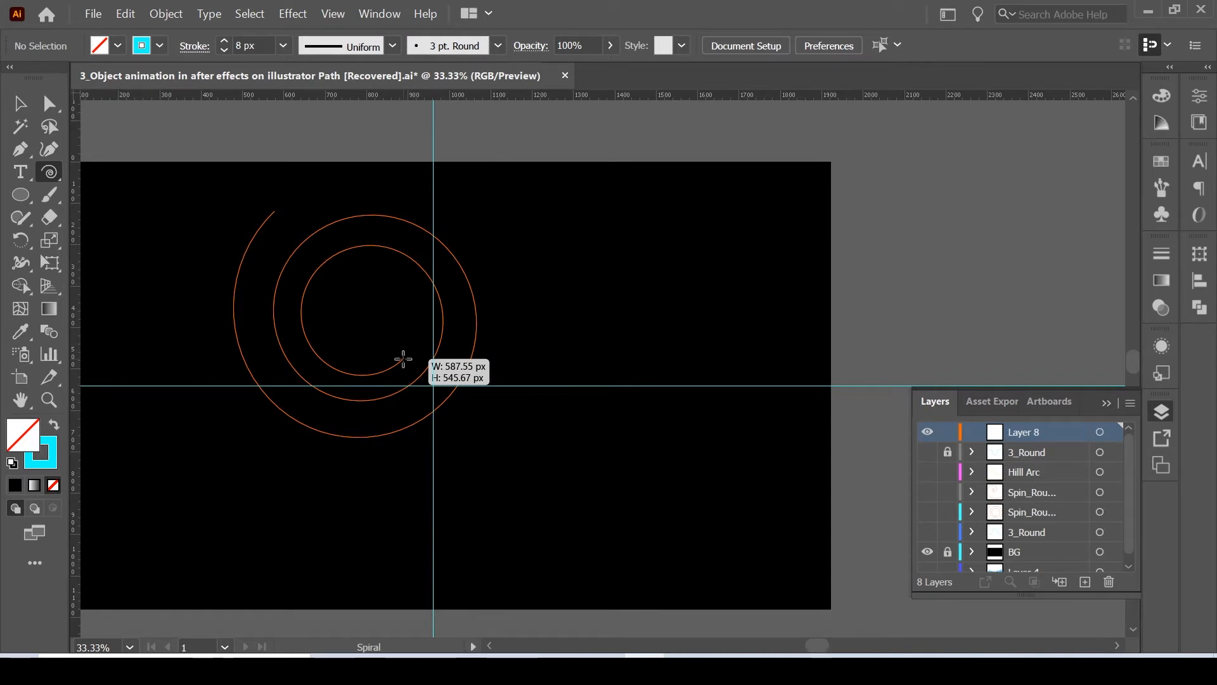
pyautogui.moveTo(403, 359); pyautogui.dragTo(404, 357)
pyautogui.press('ctrl')
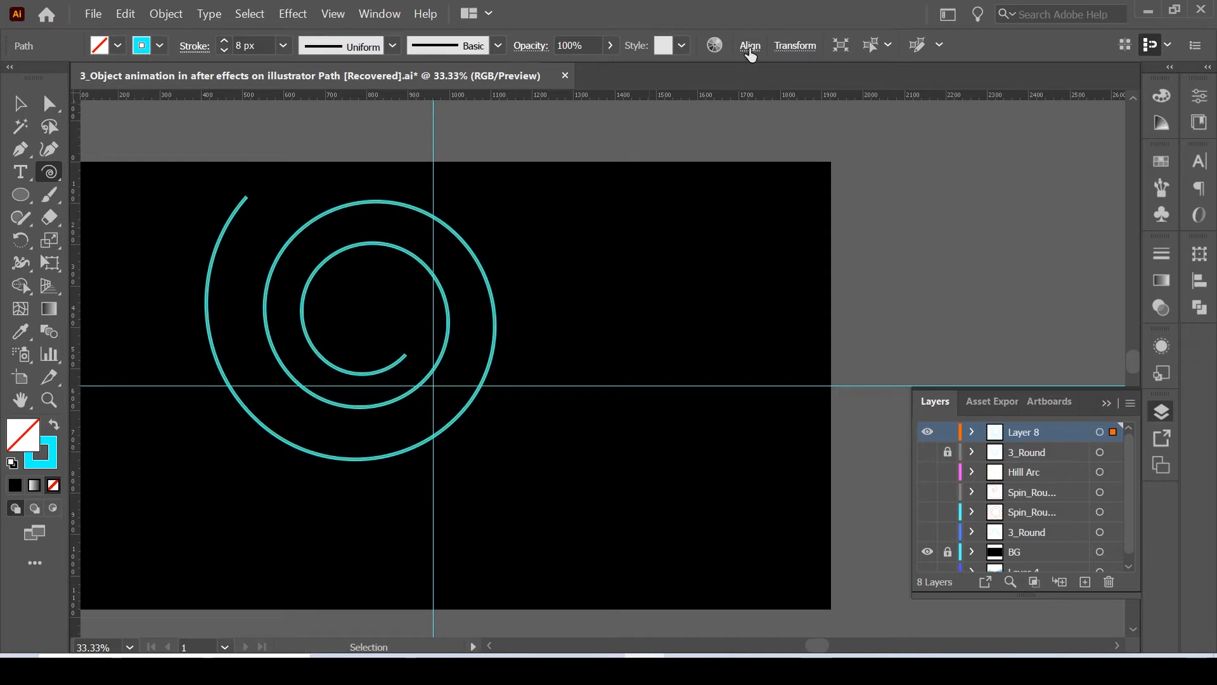
# Centre the spiral horizontally and vertically on the artboard.
pyautogui.click(750, 46)
pyautogui.click(592, 99)
pyautogui.click(709, 98)
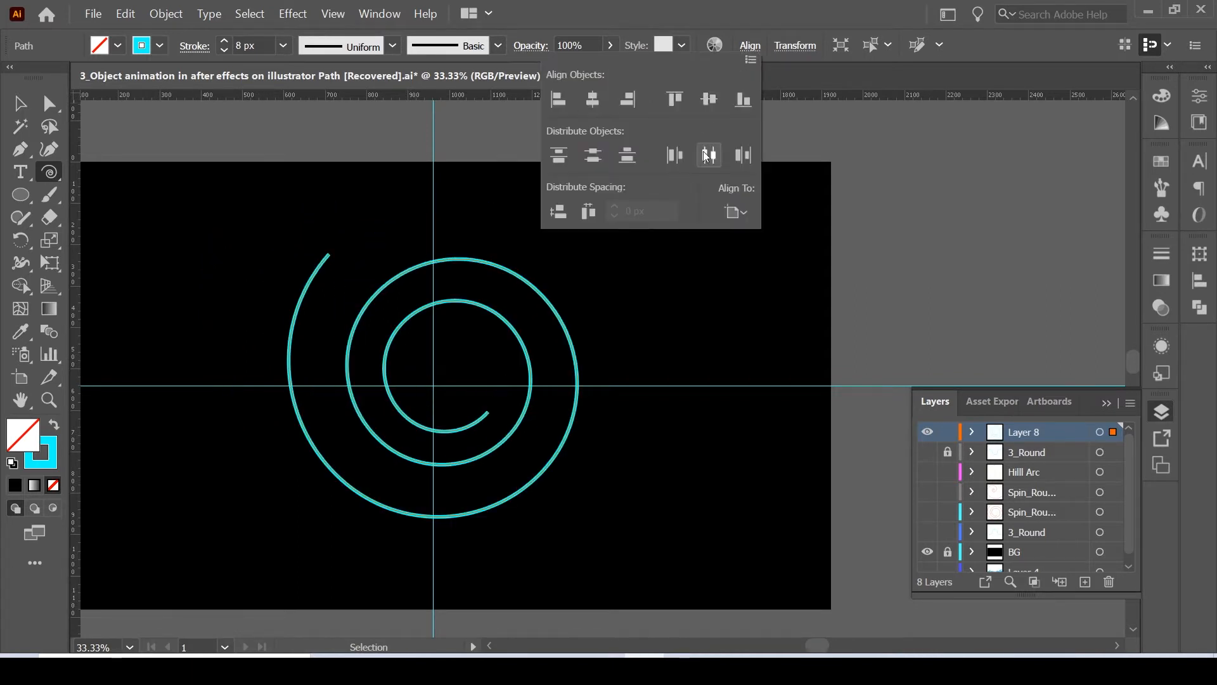
# Toggle the visibility of the spiral's layer, Layer 8, and leave it hidden.
pyautogui.click(948, 452)
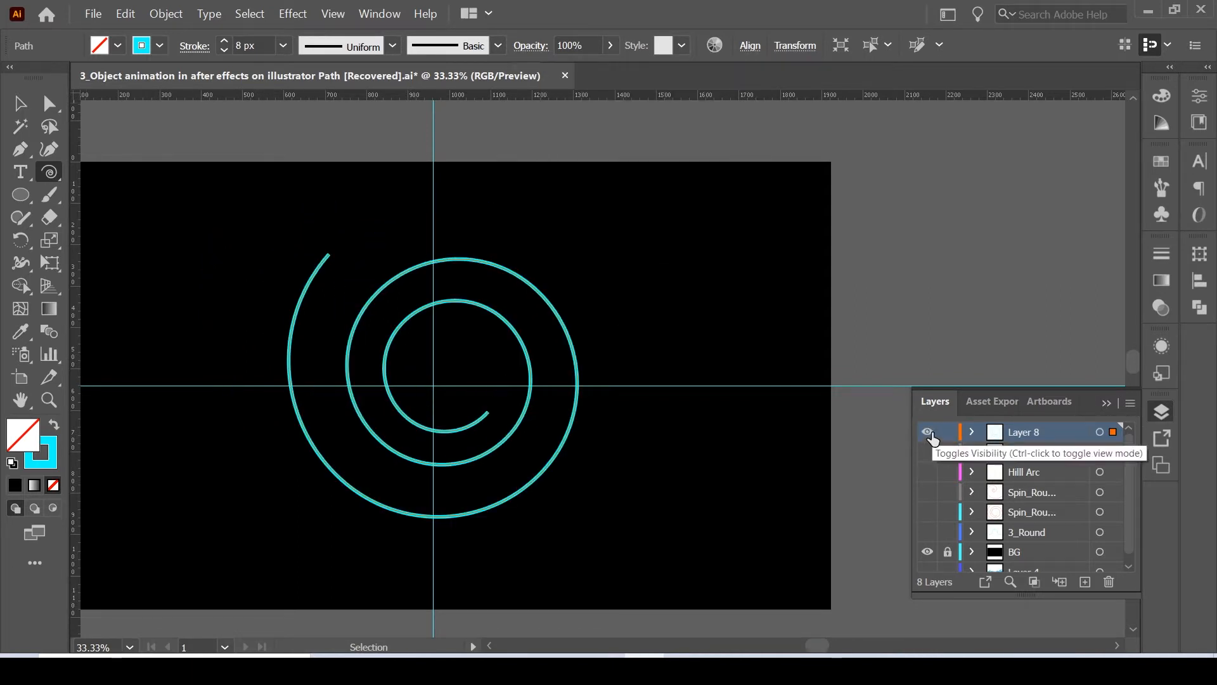
pyautogui.click(928, 432)
pyautogui.click(928, 433)
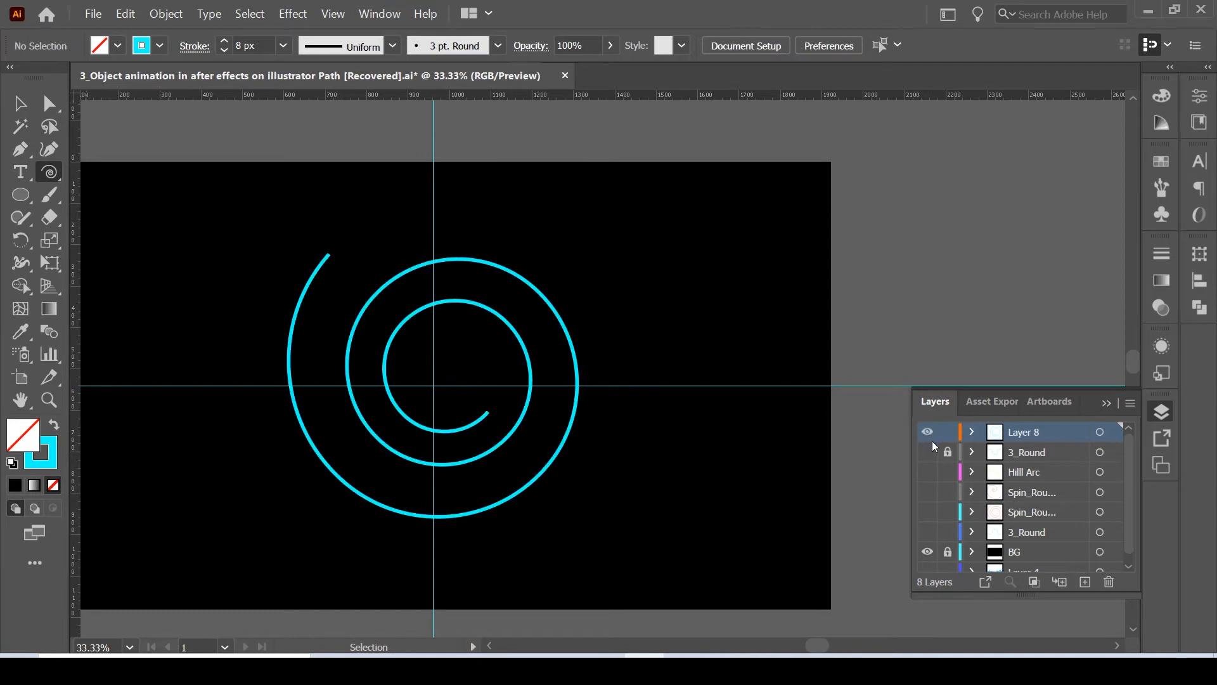
pyautogui.click(929, 437)
pyautogui.click(930, 438)
pyautogui.click(928, 437)
# Preview the 3_Round, Hilll Arc and Spin_Round path layers one at a time, hiding each again.
pyautogui.click(928, 453)
pyautogui.click(928, 453)
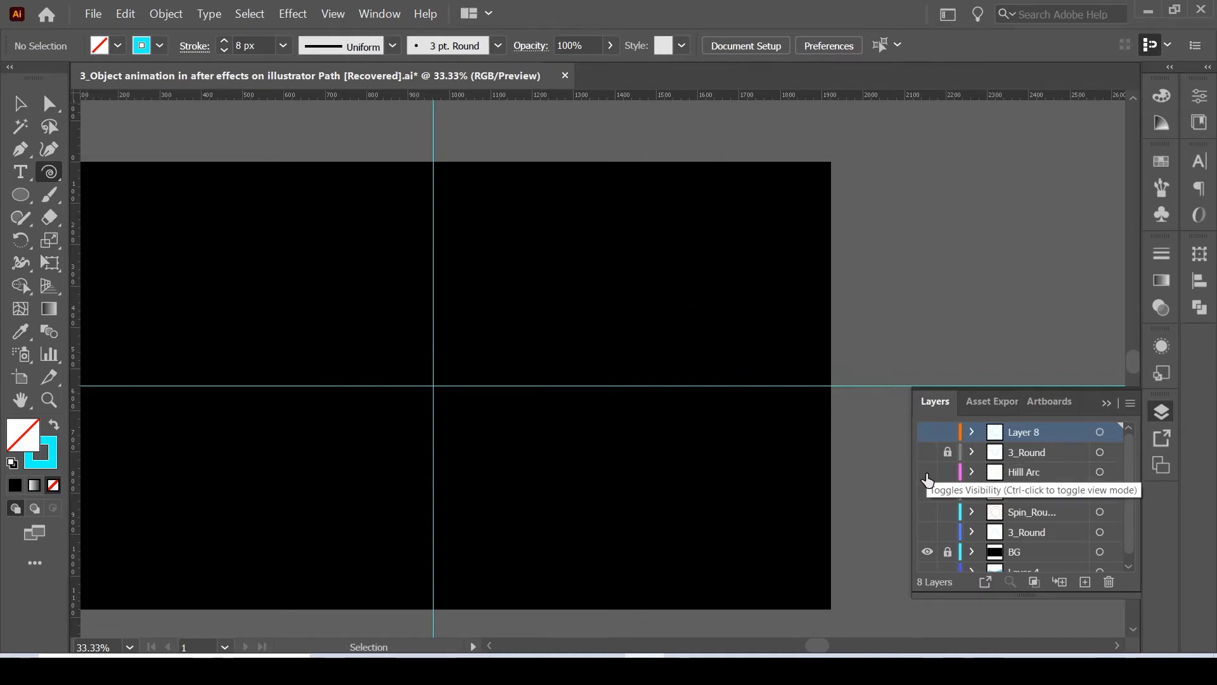
pyautogui.click(927, 473)
pyautogui.click(927, 475)
pyautogui.click(927, 492)
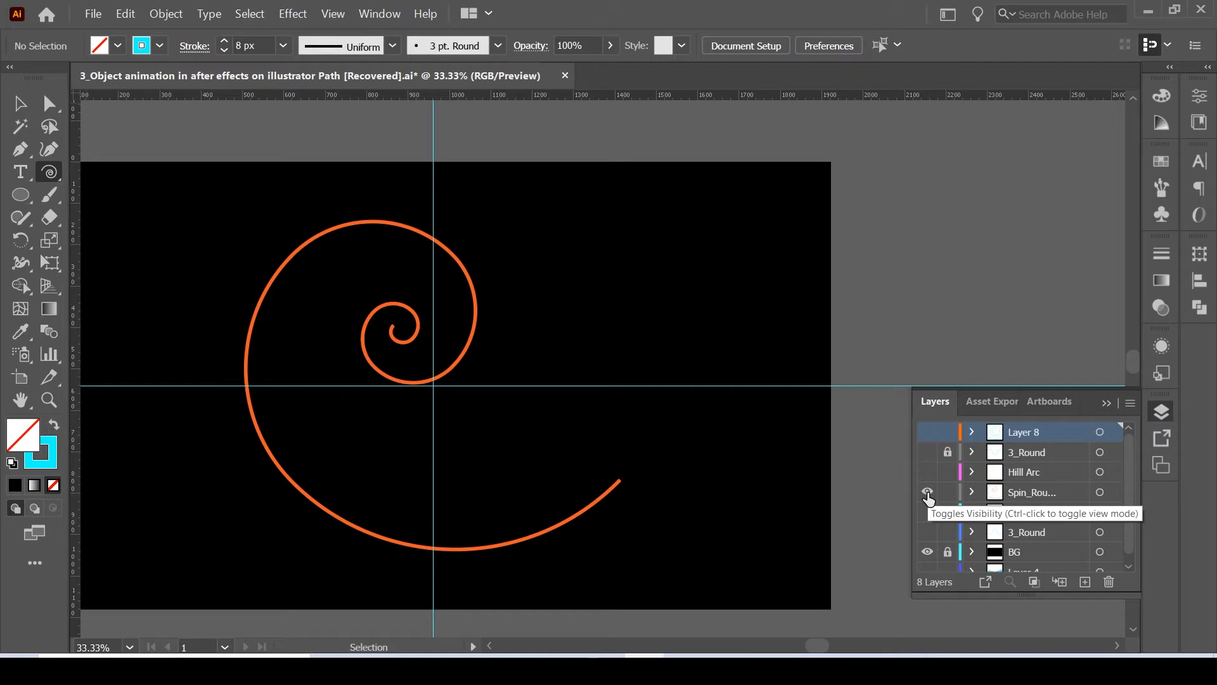
pyautogui.click(928, 492)
pyautogui.click(927, 471)
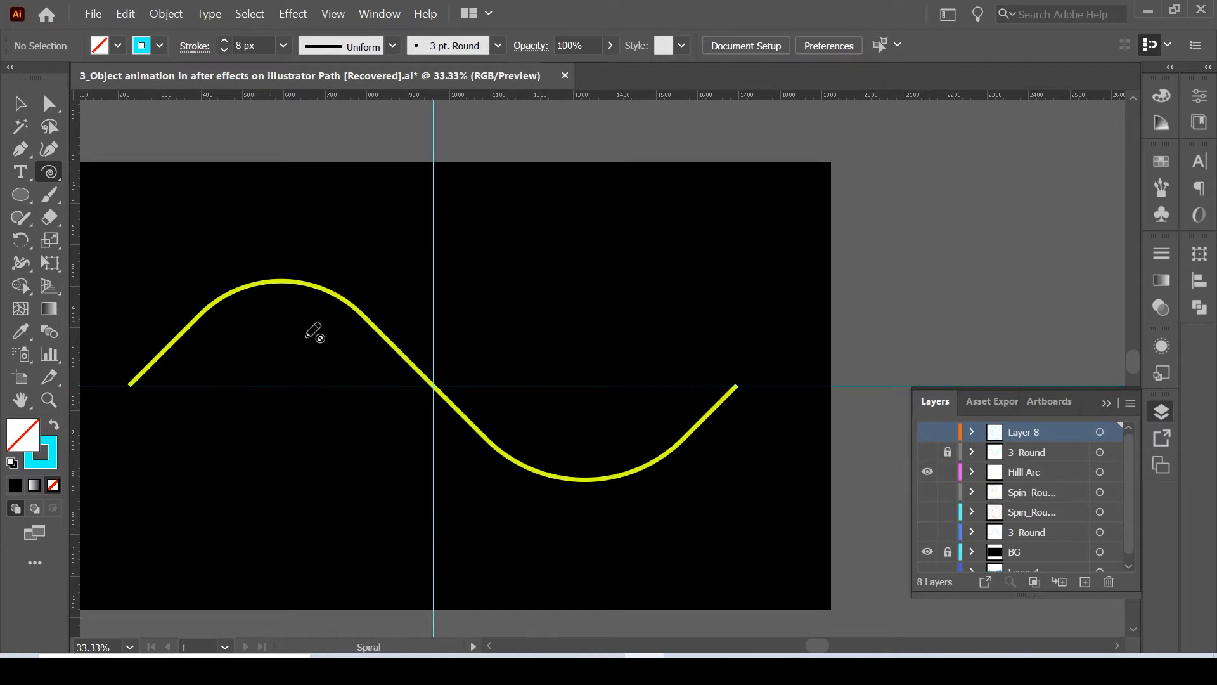
pyautogui.click(927, 472)
# Rename Layer 8 as Spin_Round_2, reusing the orange spiral layer's name.
pyautogui.click(1038, 495)
pyautogui.doubleClick(1037, 495)
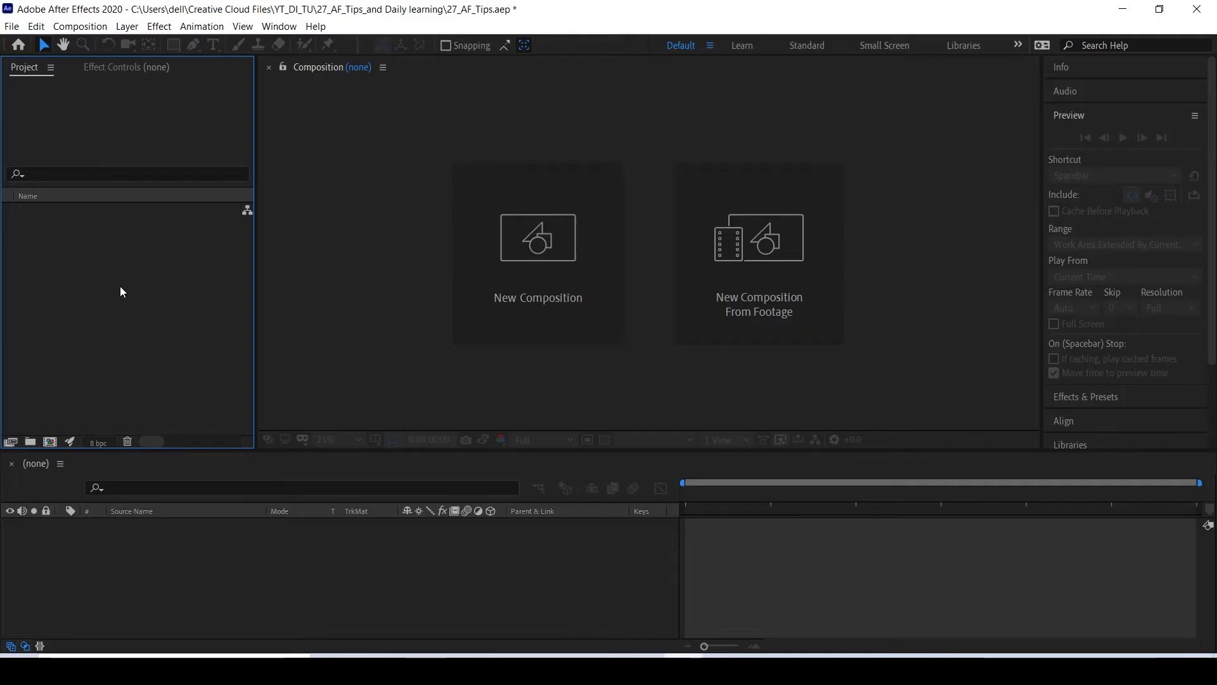
# In After Effects, import "3_Object animation in after effects on illustrator Path [Recovered].ai" as a composition with footage dimensions set to Layer Size.
pyautogui.rightClick(120, 288)
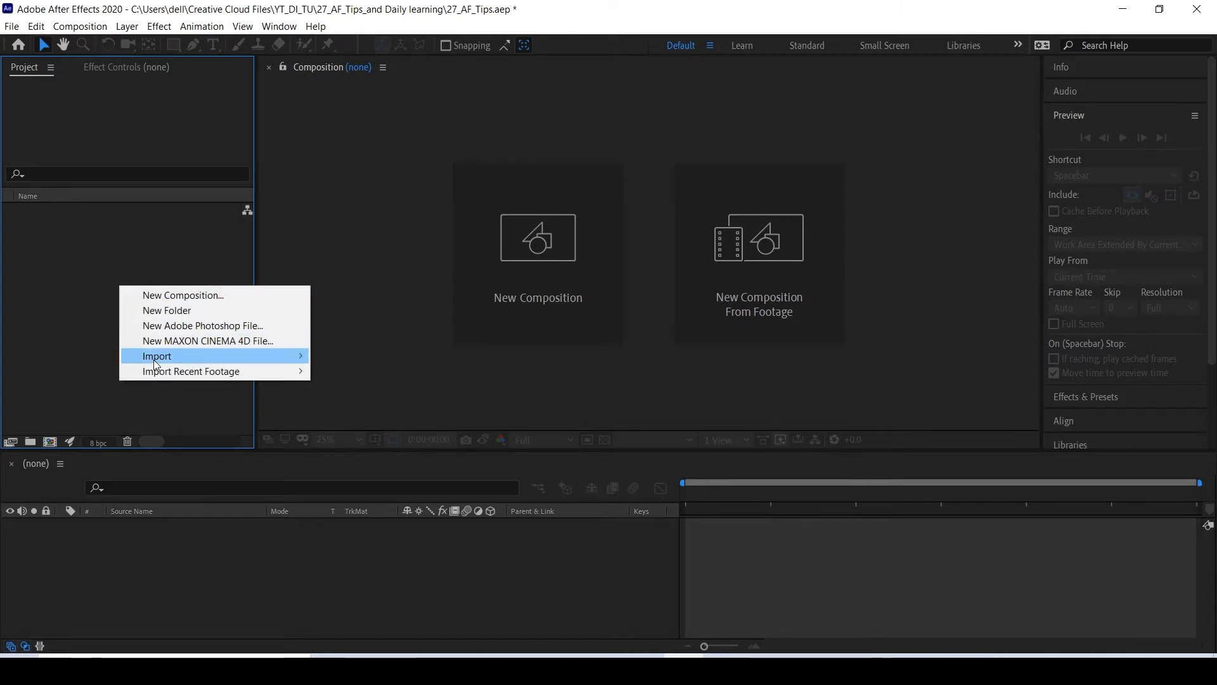
pyautogui.moveTo(154, 363)
pyautogui.click(352, 359)
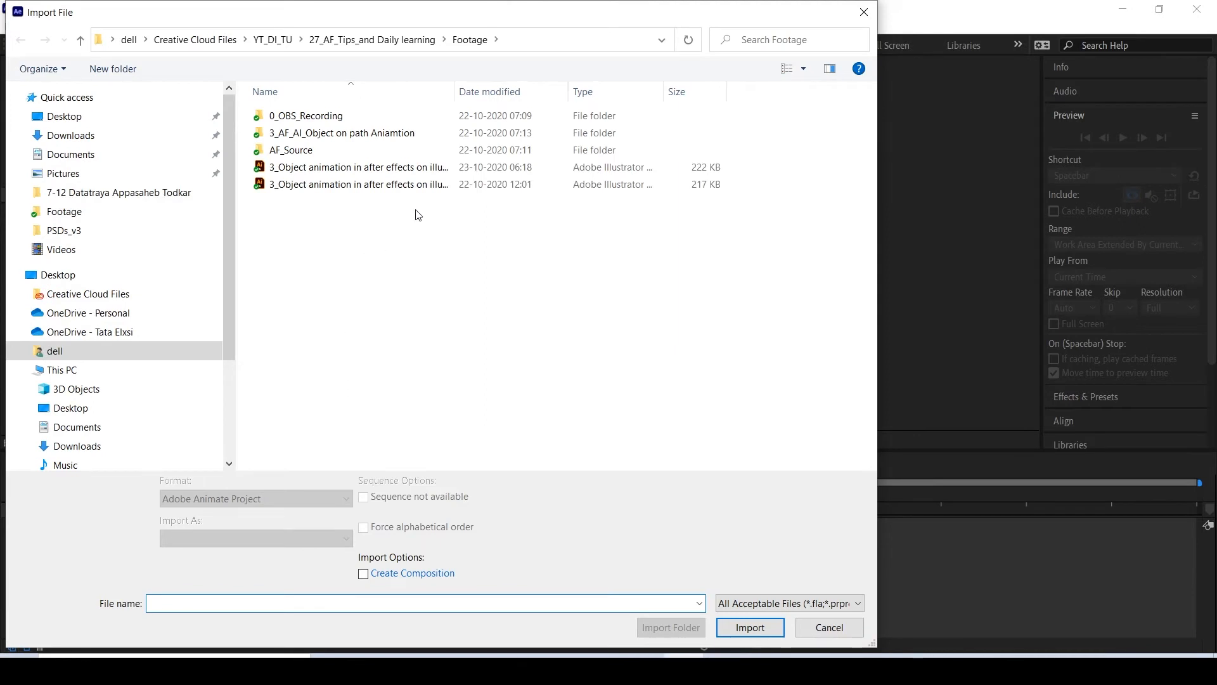
pyautogui.doubleClick(454, 91)
pyautogui.click(480, 173)
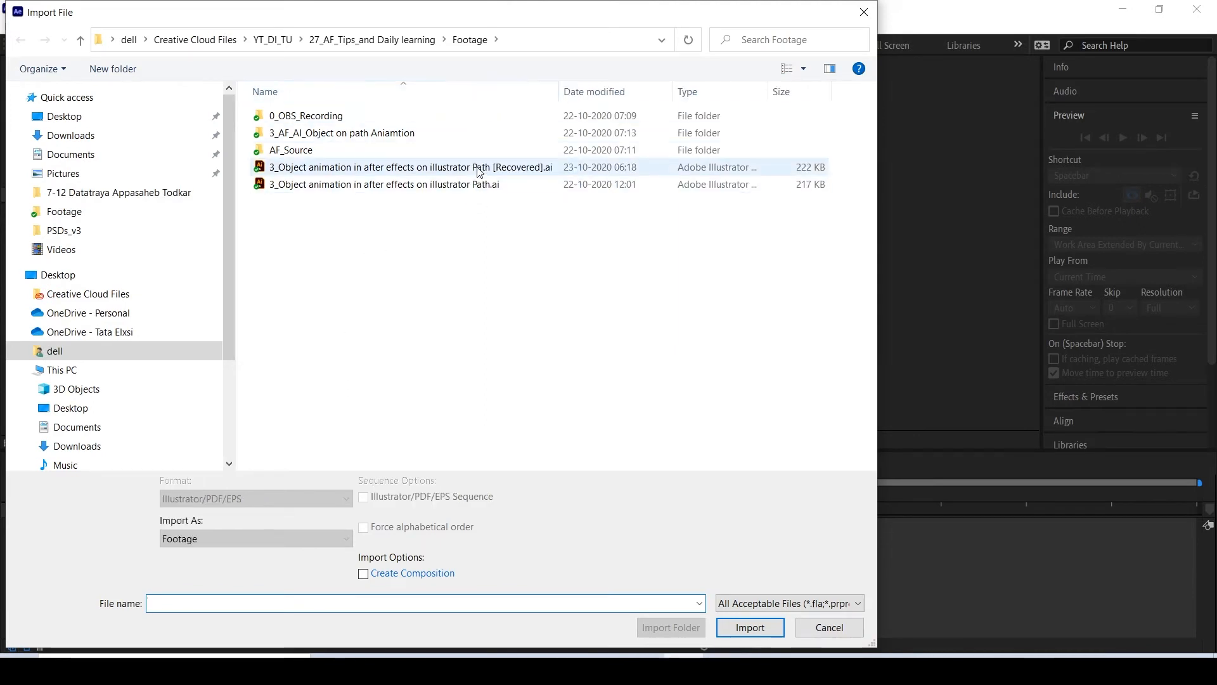
pyautogui.click(758, 628)
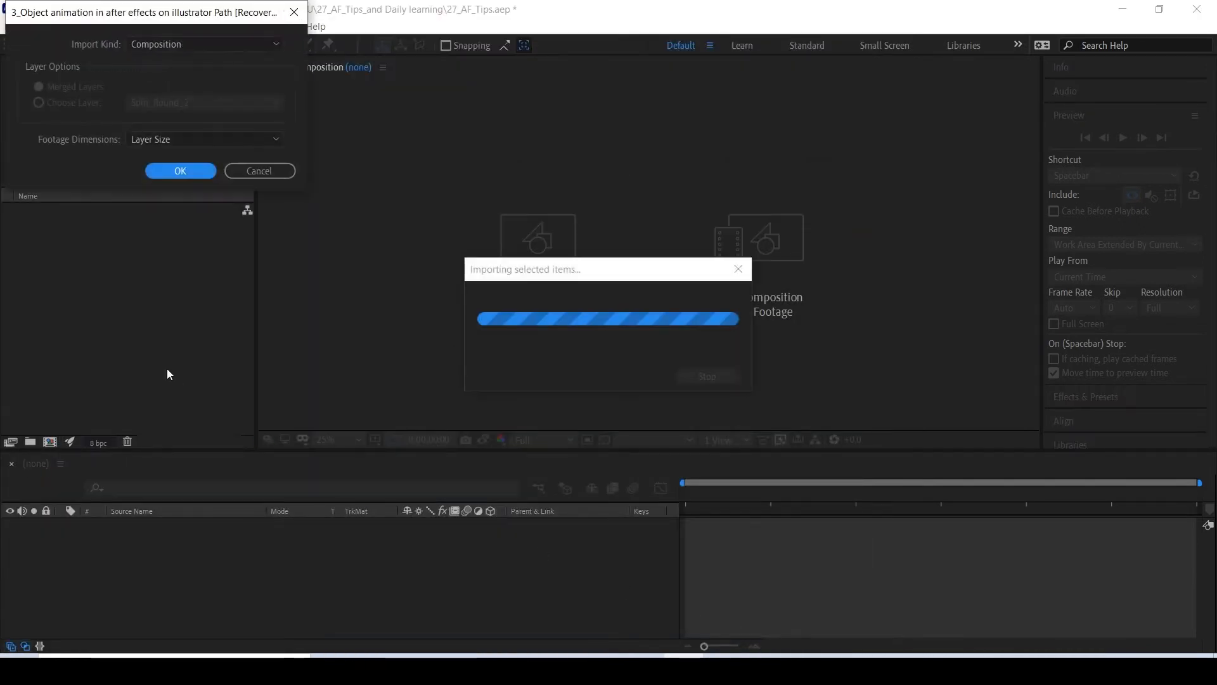
pyautogui.click(182, 48)
pyautogui.click(181, 48)
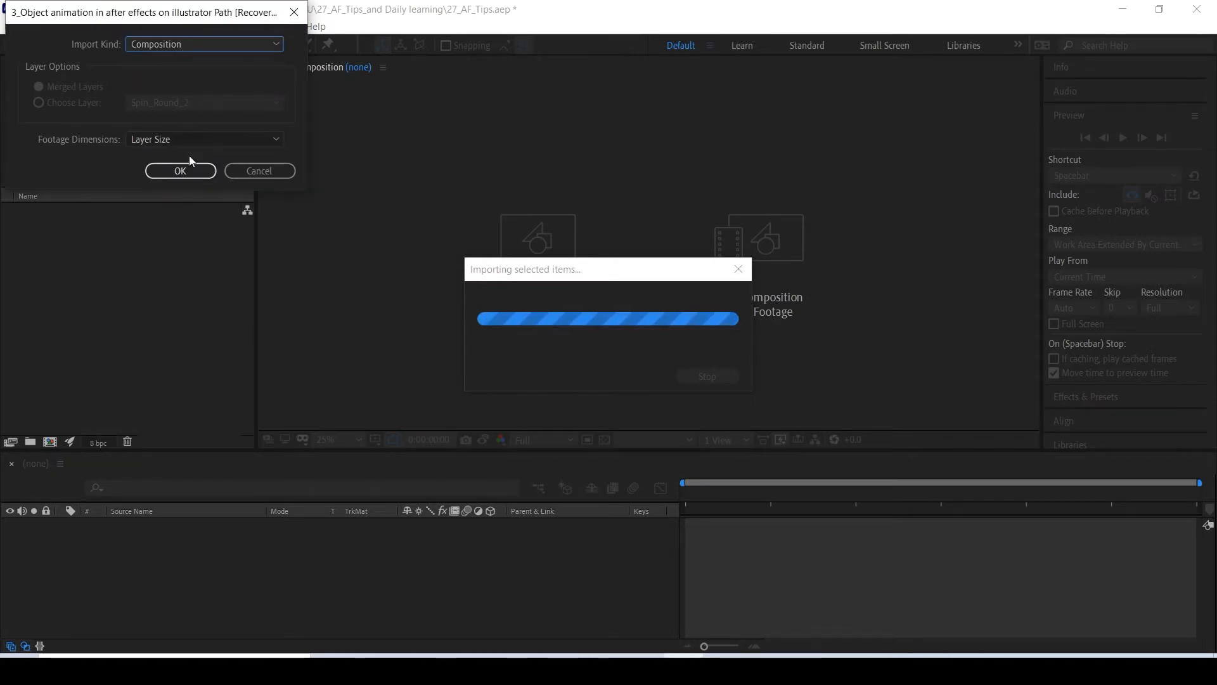
pyautogui.click(181, 173)
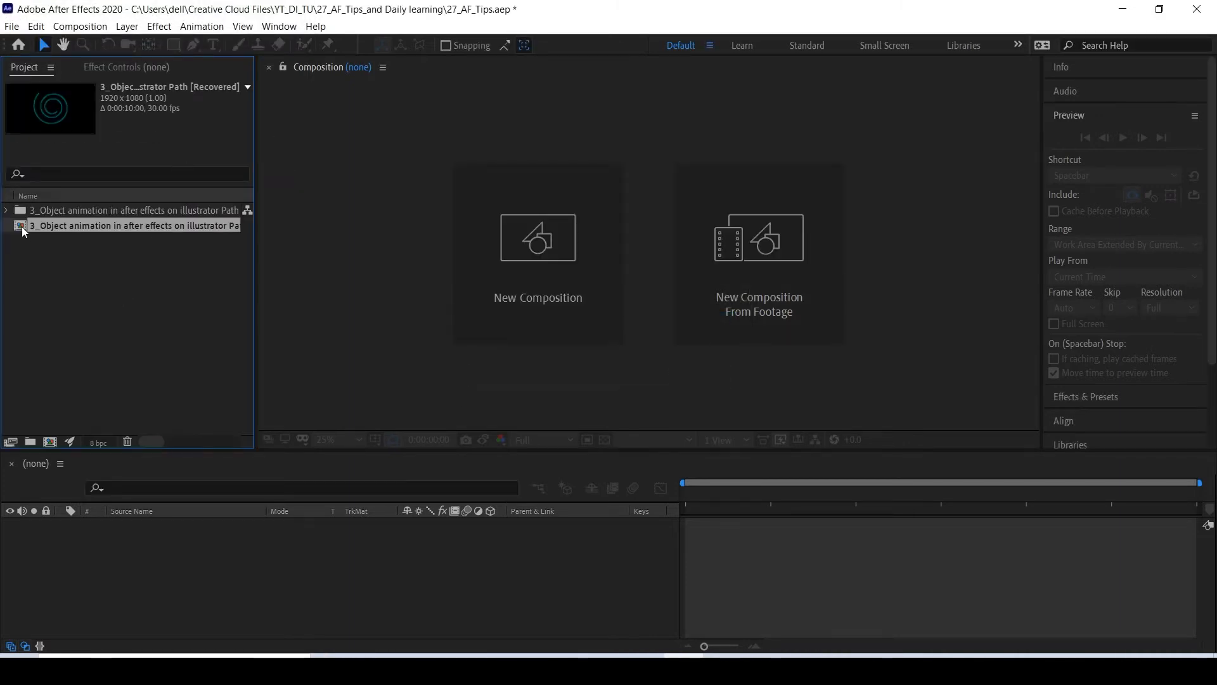
# Open the imported Illustrator composition in the timeline.
pyautogui.click(47, 271)
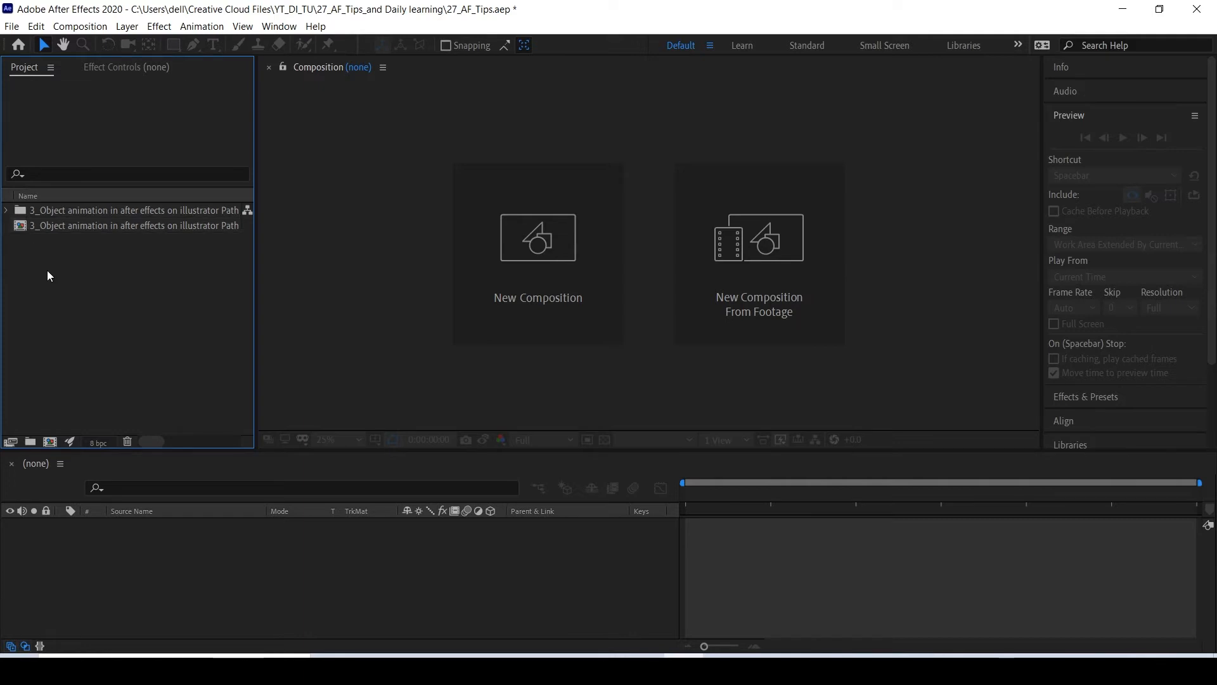
pyautogui.click(121, 228)
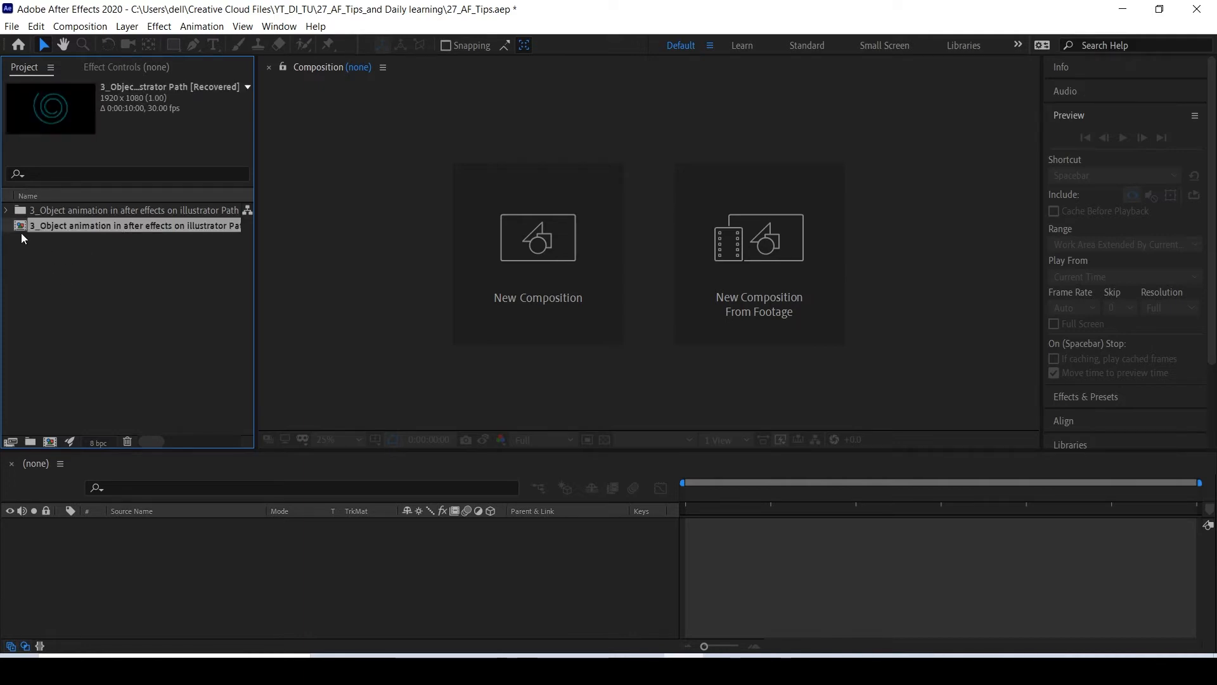
pyautogui.click(176, 299)
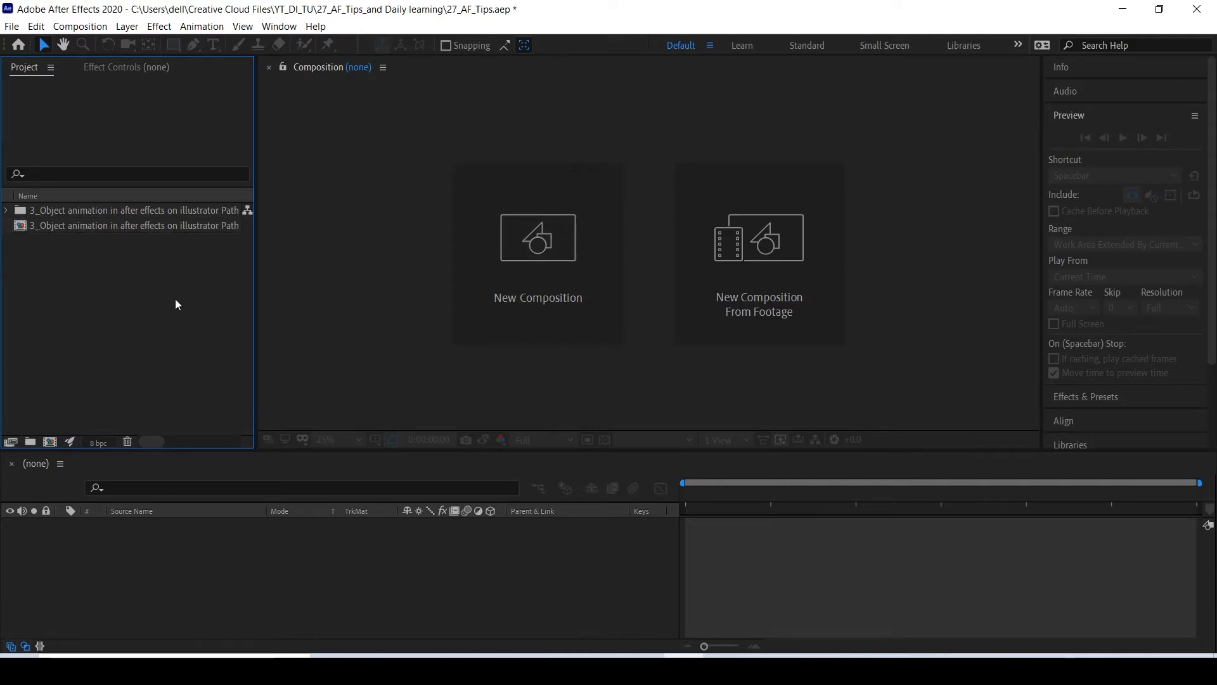
pyautogui.moveTo(105, 302); pyautogui.dragTo(146, 208)
pyautogui.click(66, 275)
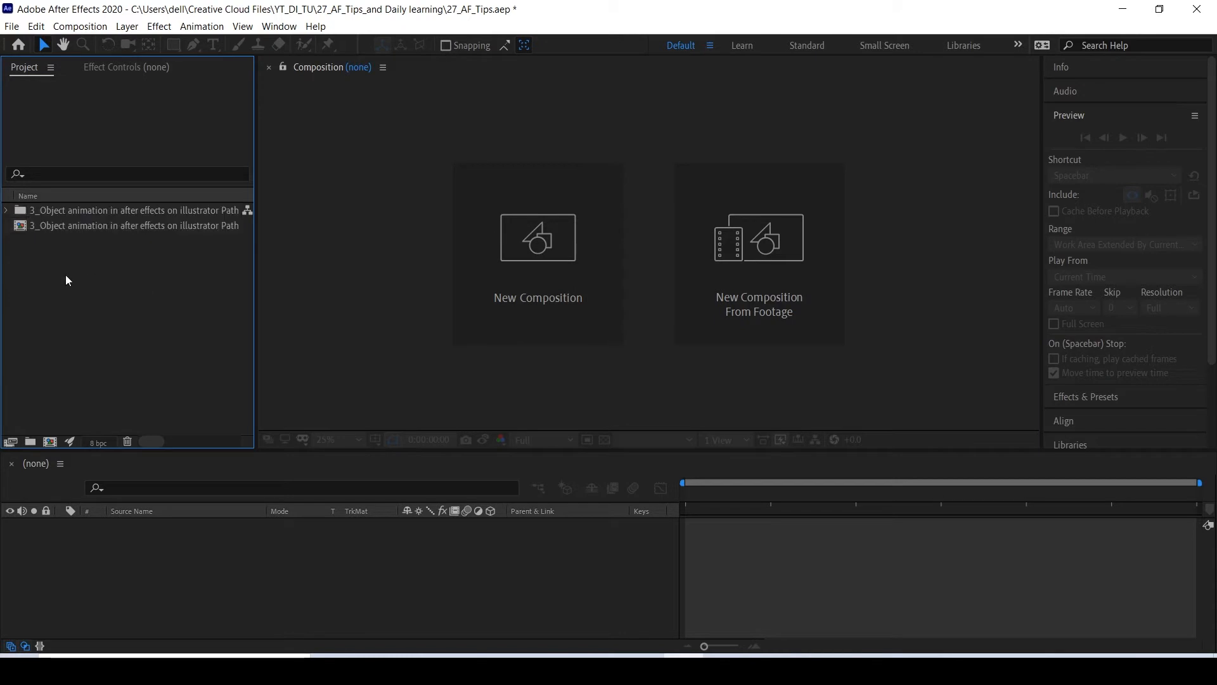
pyautogui.doubleClick(25, 230)
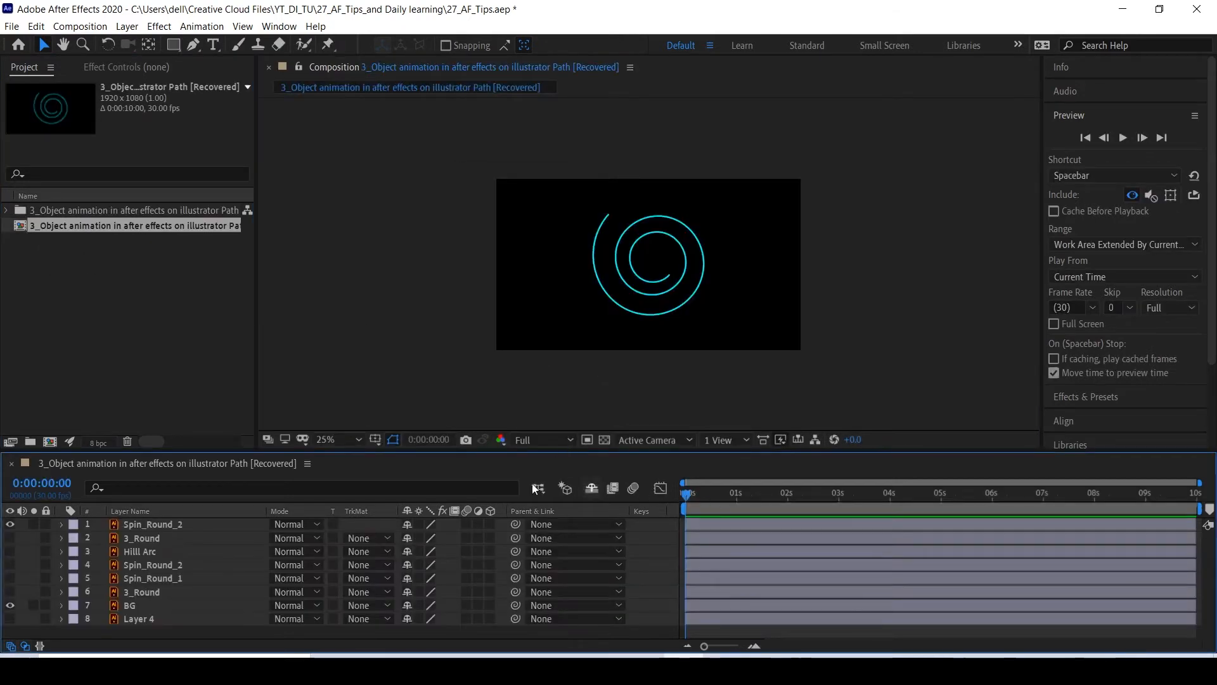
# Hide the top Spin_Round_2 layer and the BG layer, and briefly preview Layer 4.
pyautogui.click(10, 524)
pyautogui.click(9, 605)
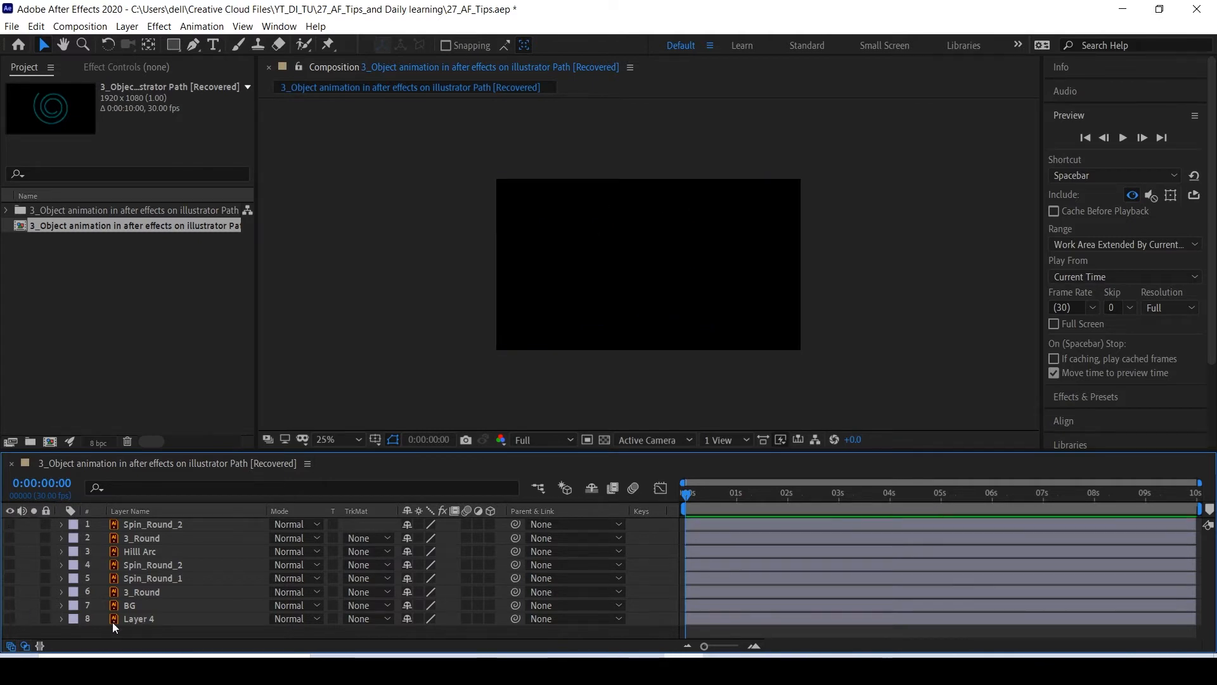
pyautogui.click(9, 619)
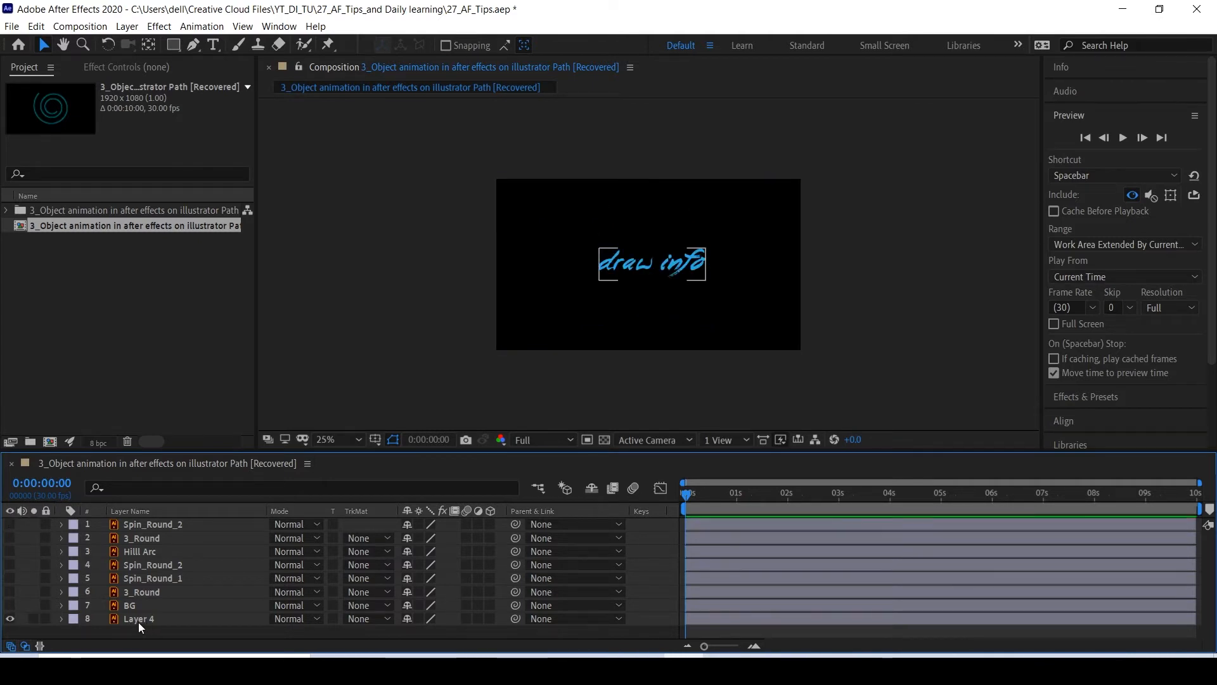
pyautogui.click(11, 617)
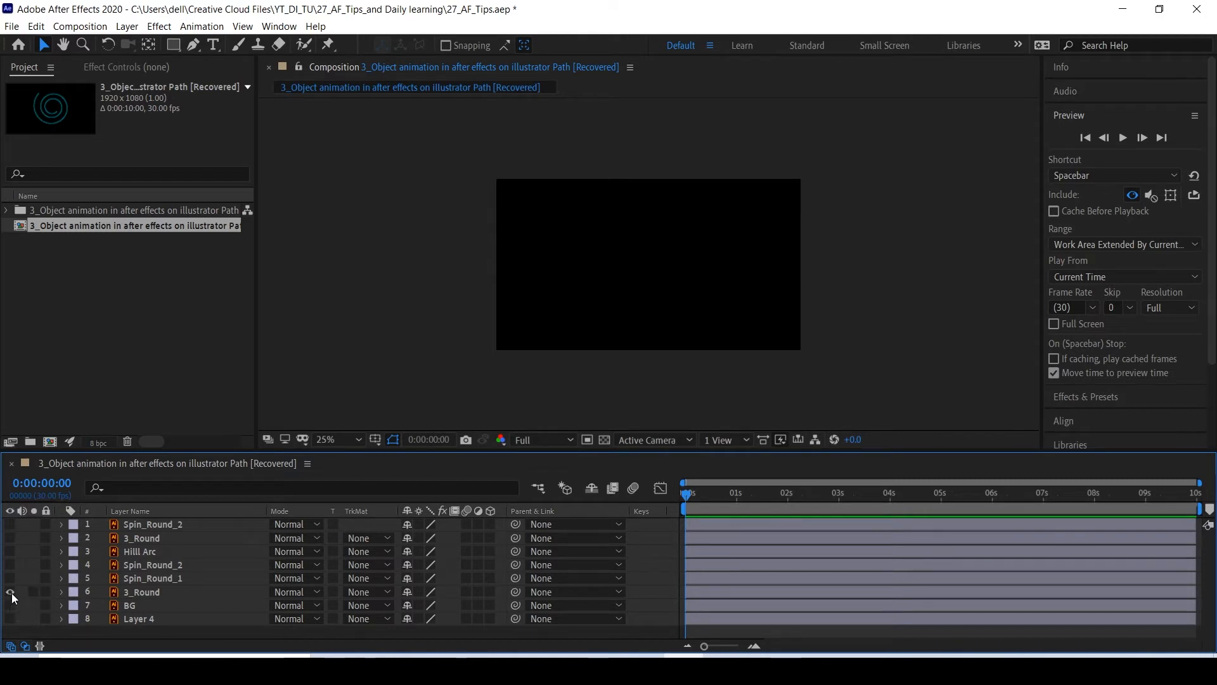
# Preview the round, spiral and Hilll Arc layers one by one, leaving only the top Spin_Round_2 layer visible.
pyautogui.click(10, 591)
pyautogui.click(10, 579)
pyautogui.click(10, 578)
pyautogui.click(11, 565)
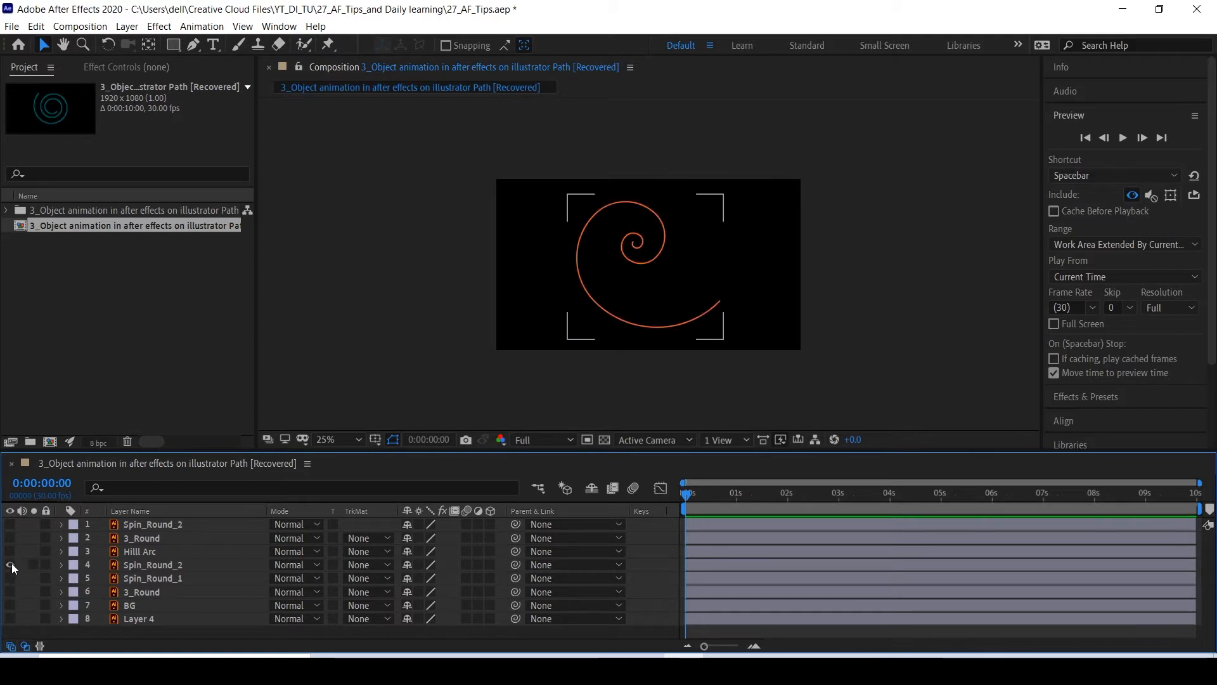
pyautogui.click(12, 563)
pyautogui.click(12, 552)
pyautogui.click(13, 552)
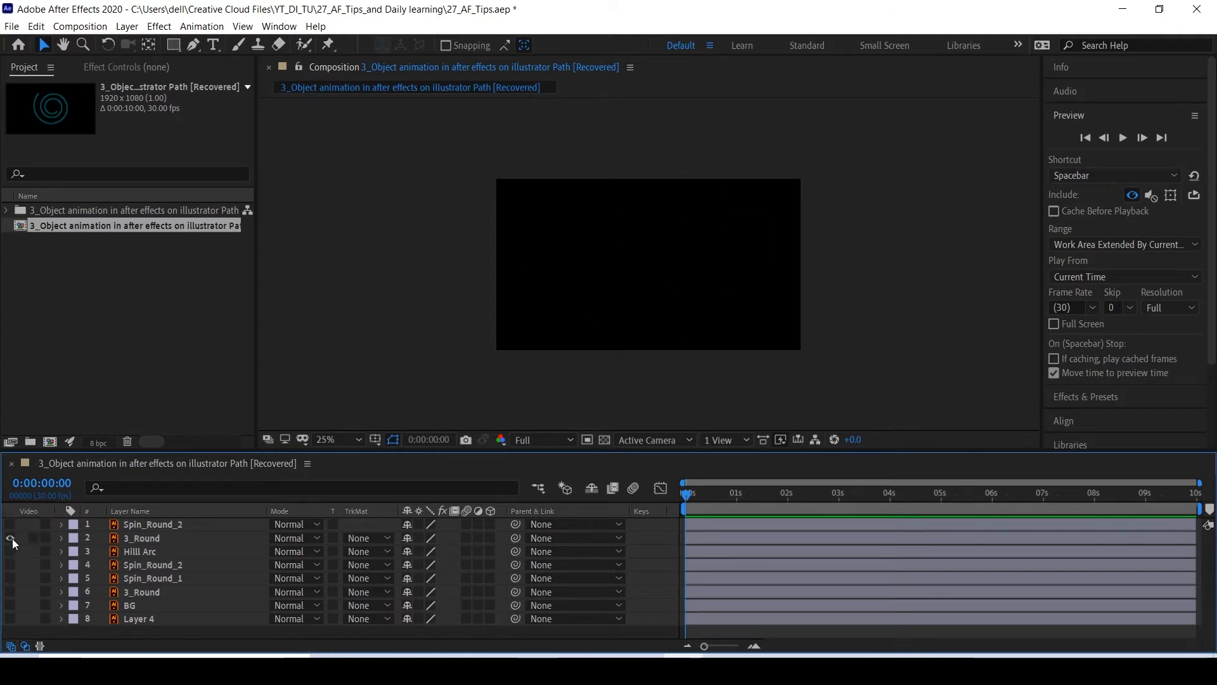
pyautogui.click(12, 538)
pyautogui.click(12, 538)
pyautogui.click(11, 525)
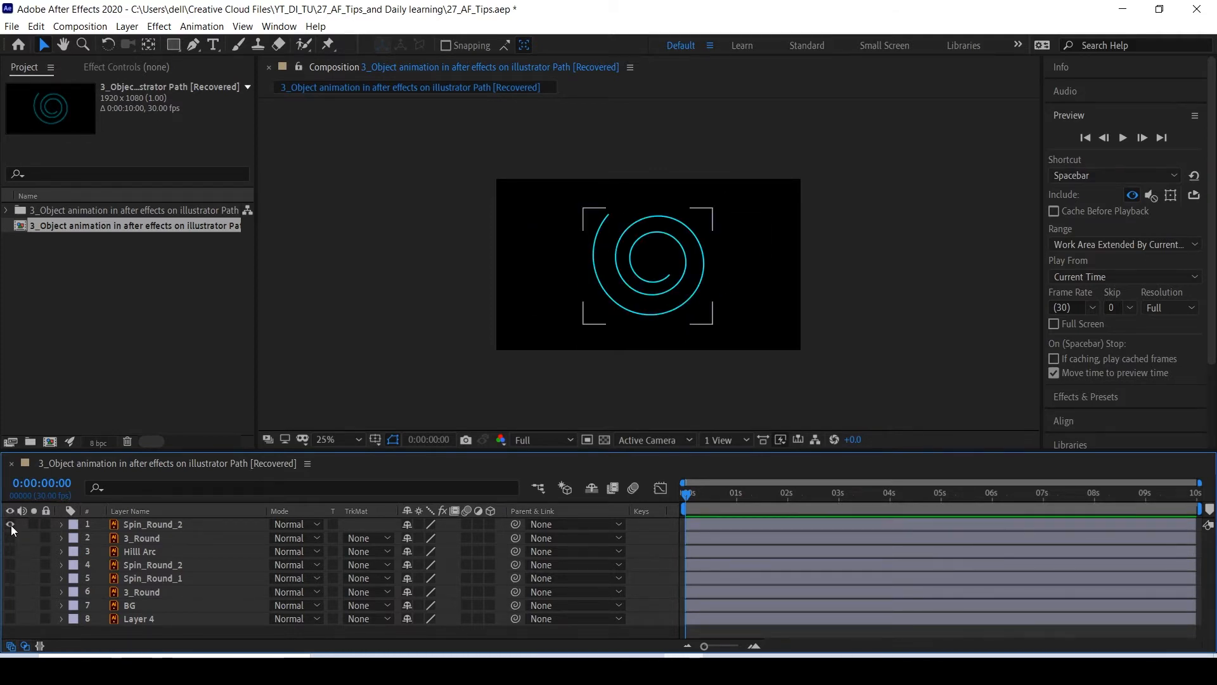
pyautogui.click(10, 525)
pyautogui.click(10, 525)
# Create a new 1920 x 1080 px composition named Comp 1 at 30 fps with a 10-second duration.
pyautogui.rightClick(116, 278)
pyautogui.click(152, 287)
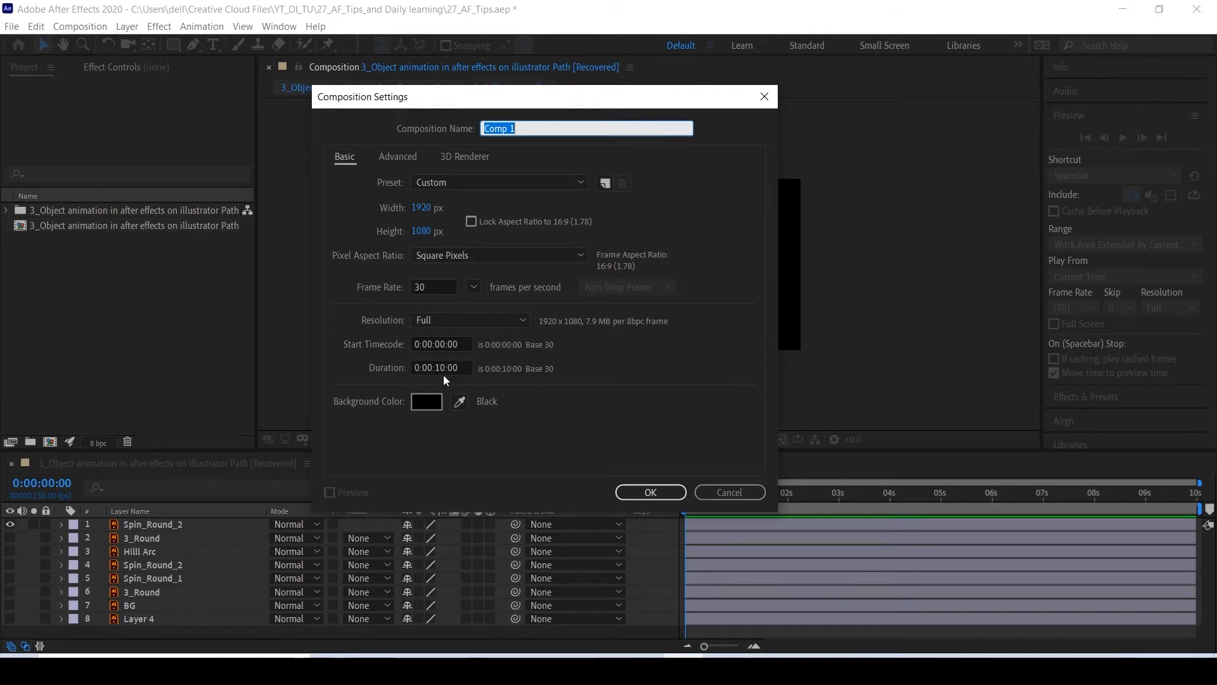
pyautogui.click(639, 493)
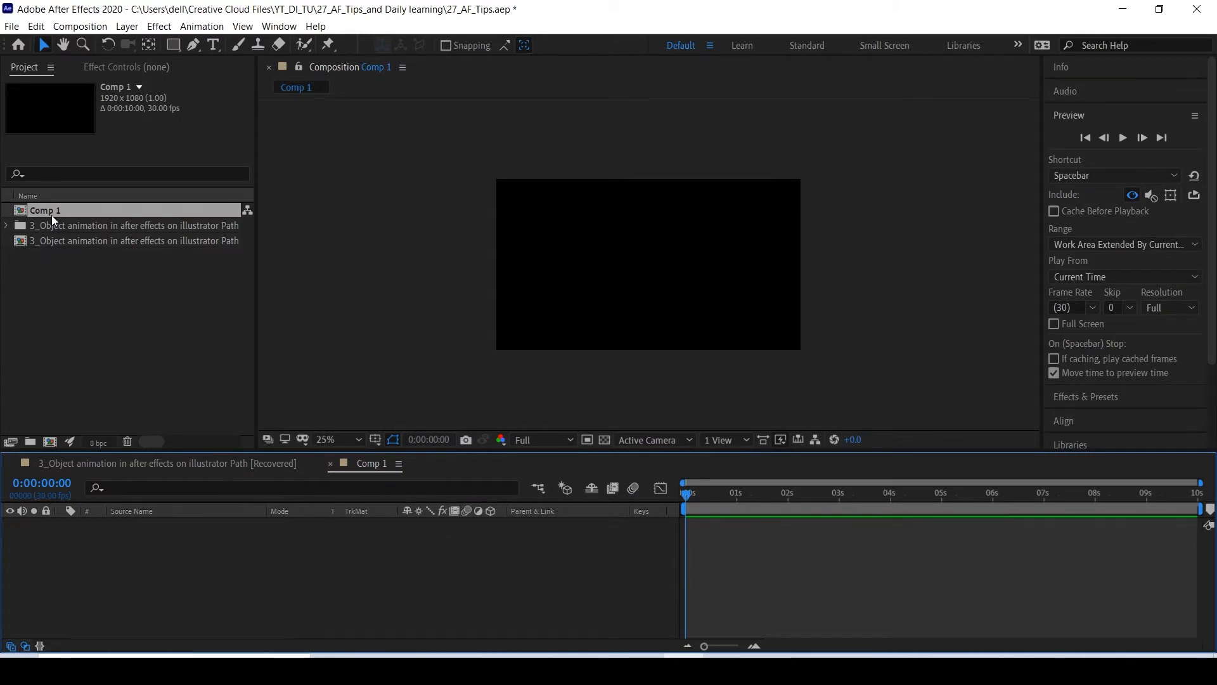
# Show only the upper 3_Round wave layer in the imported composition and copy it into Comp 1.
pyautogui.click(47, 240)
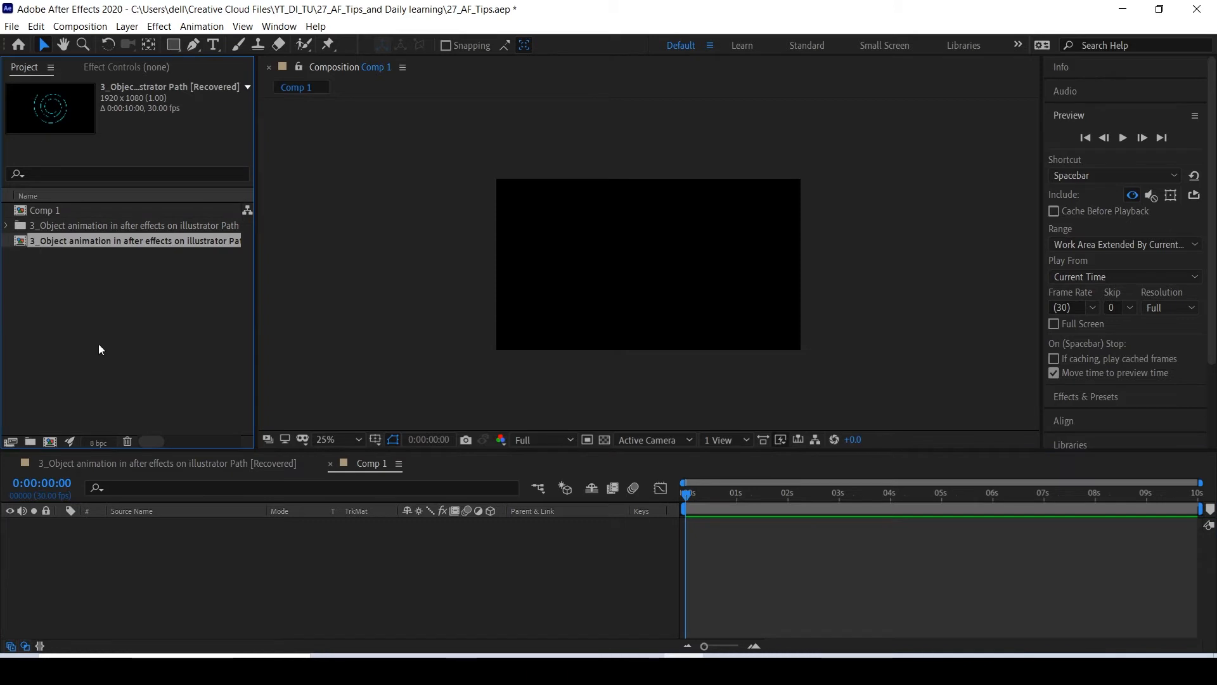
pyautogui.click(220, 466)
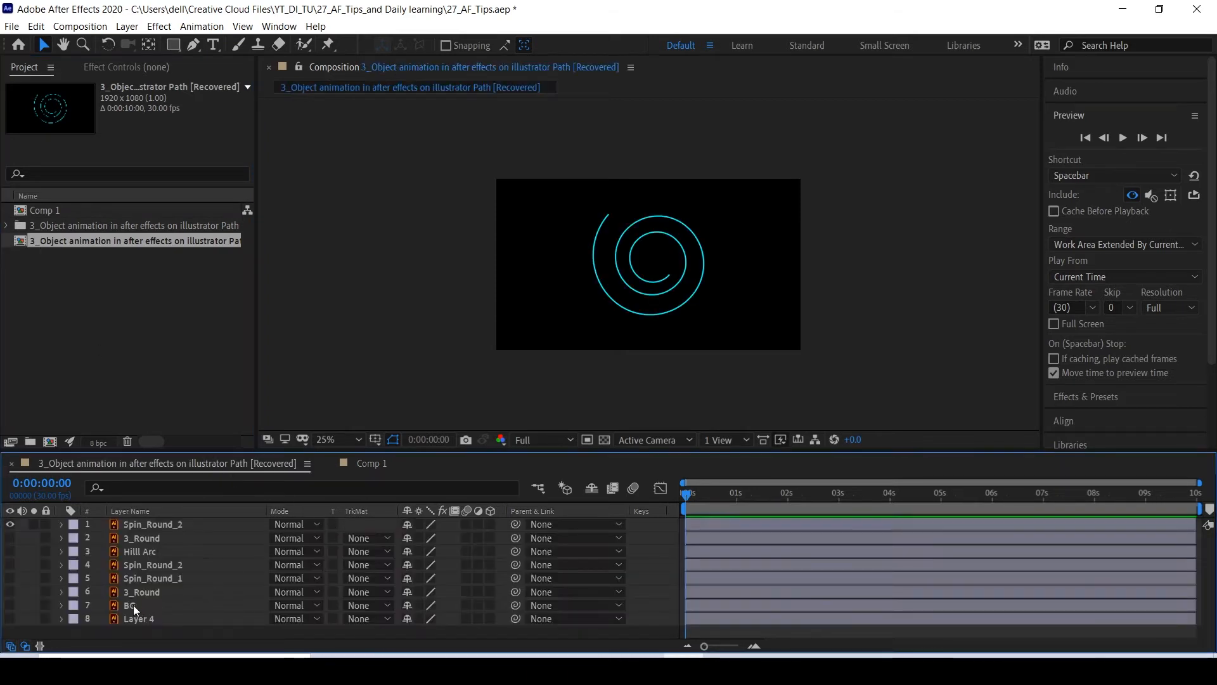
pyautogui.click(10, 525)
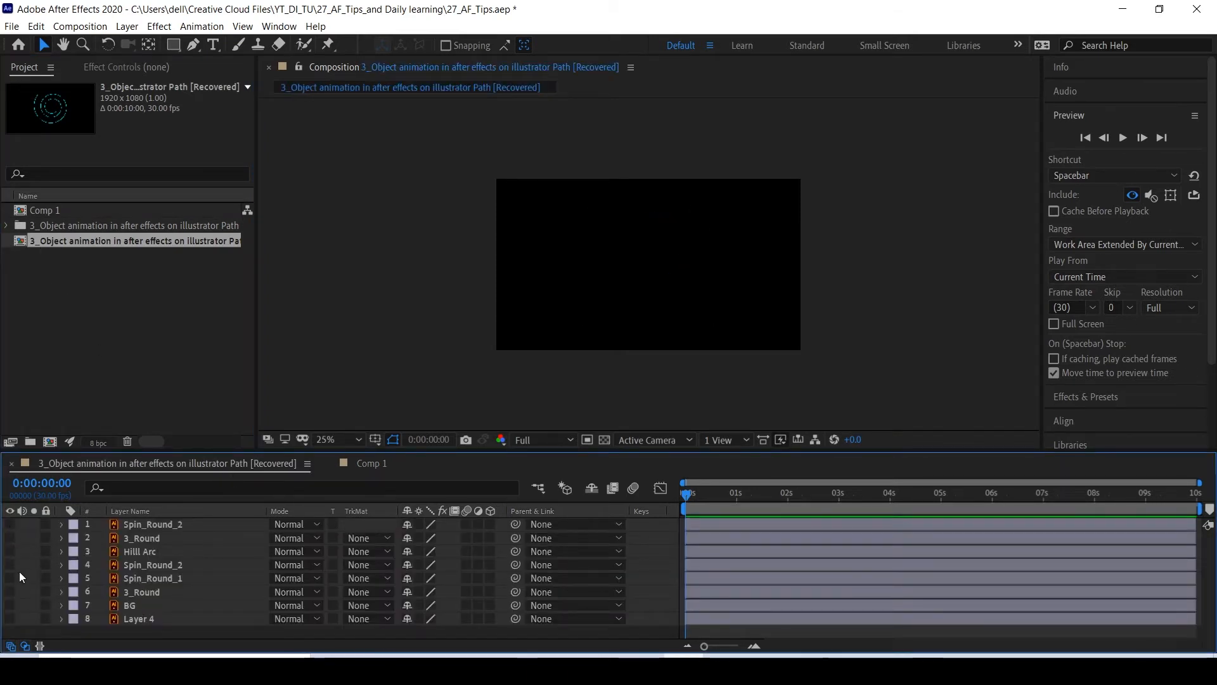
pyautogui.click(9, 539)
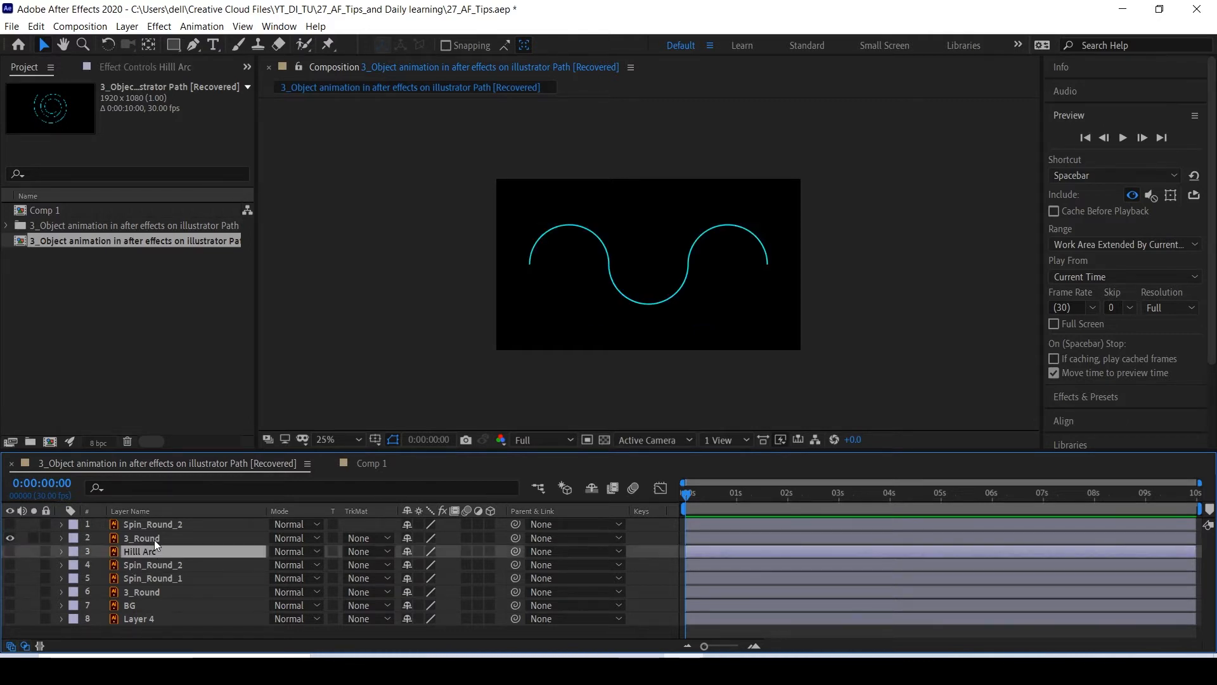
pyautogui.click(154, 539)
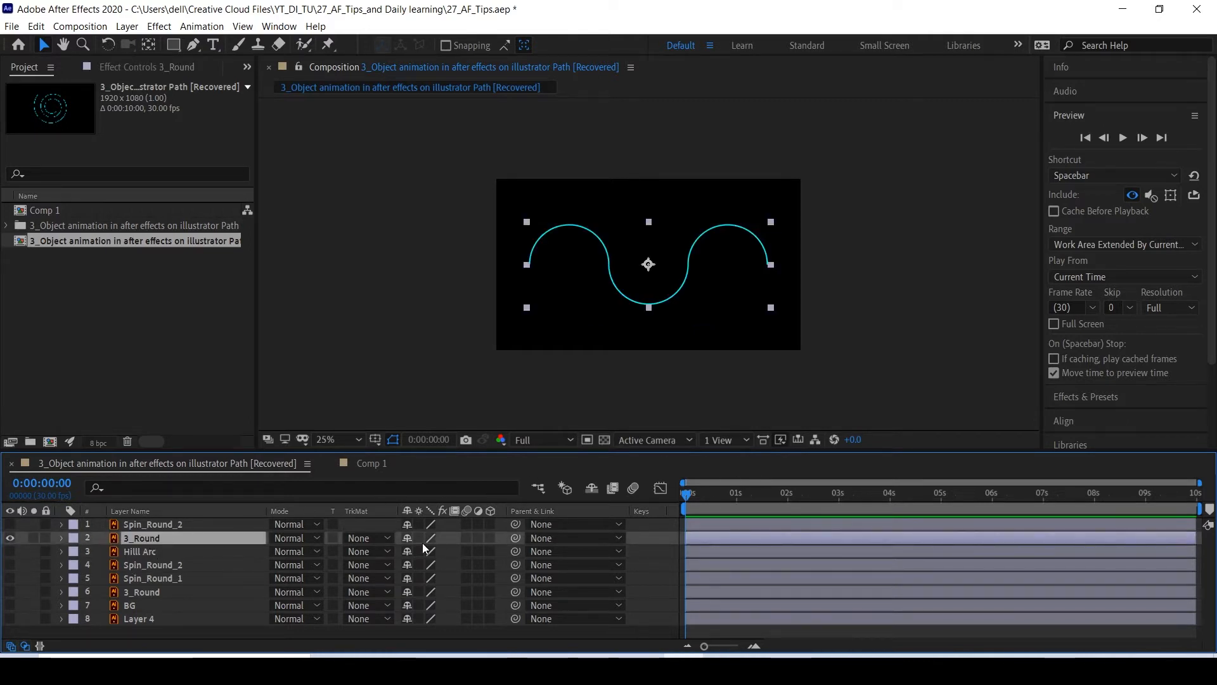
pyautogui.click(380, 462)
pyautogui.hotkey('ctrl', 'v')
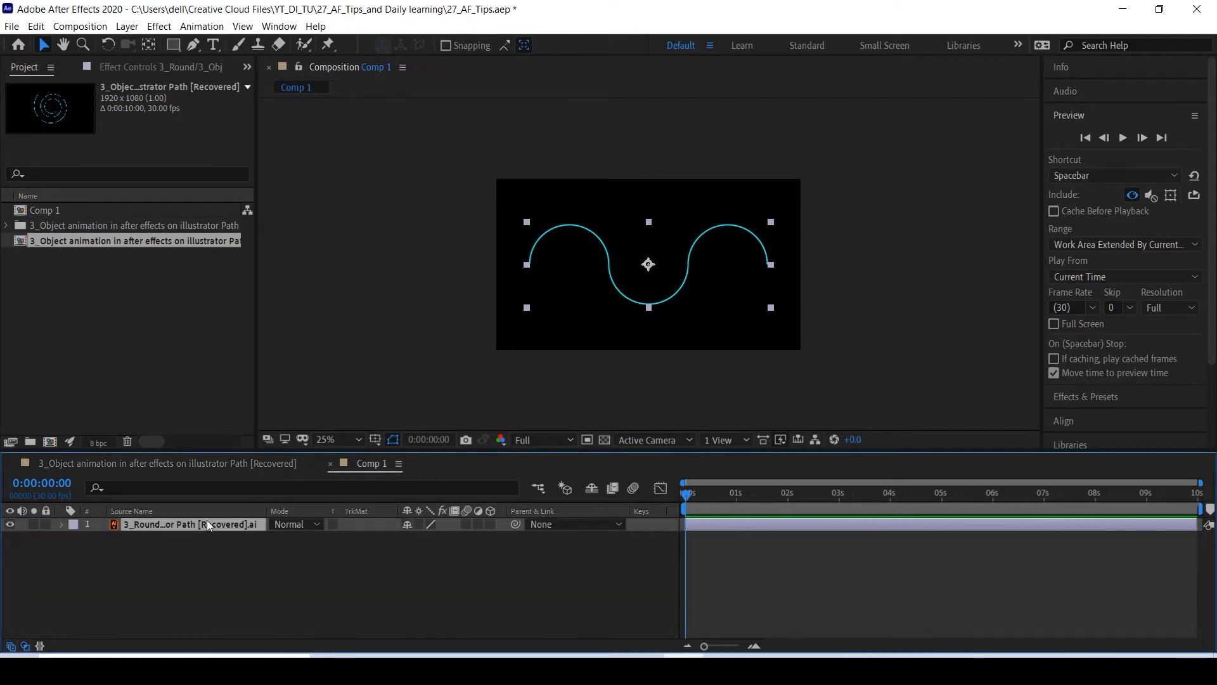
# Rename Comp 1 as 3_Round, reusing the name of its wave layer.
pyautogui.press('Return')
pyautogui.hotkey('ctrl', 'c')
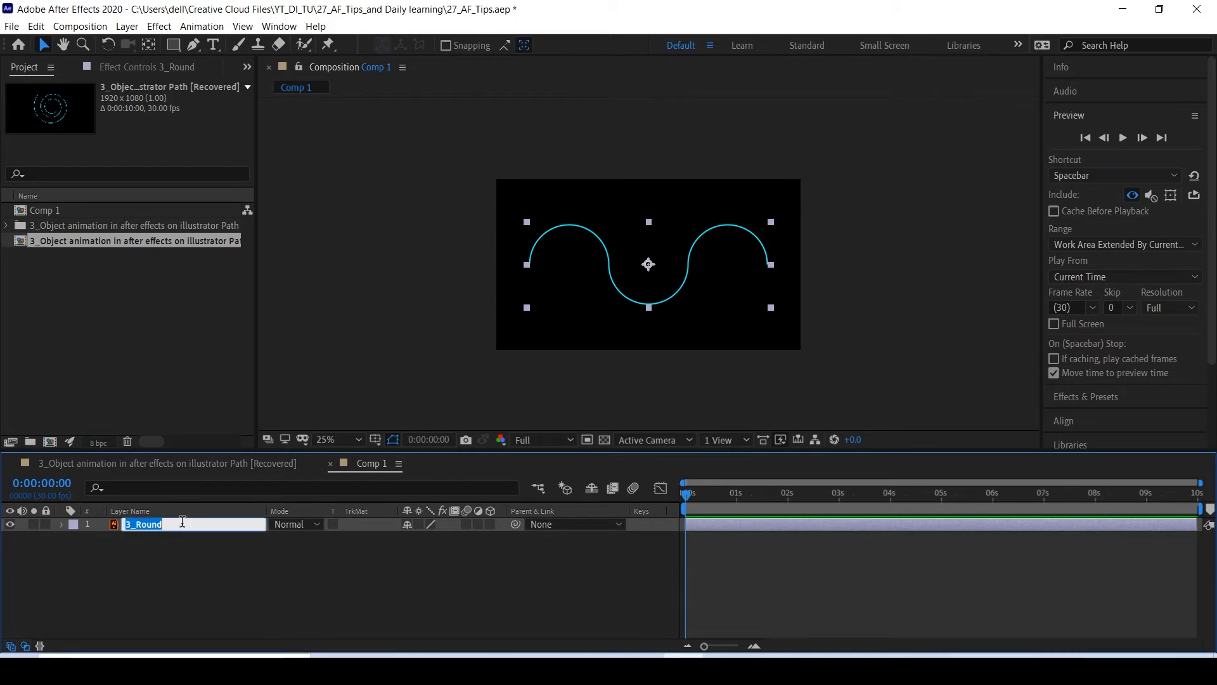
pyautogui.click(116, 348)
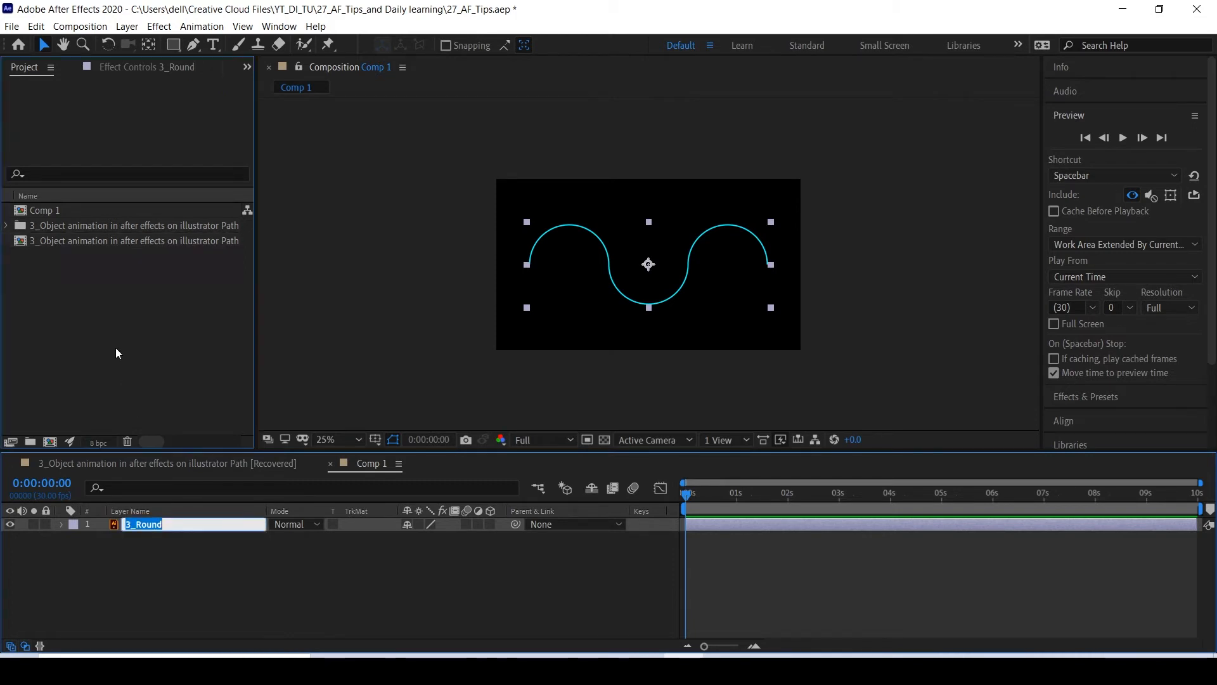
pyautogui.click(62, 211)
pyautogui.press('Return')
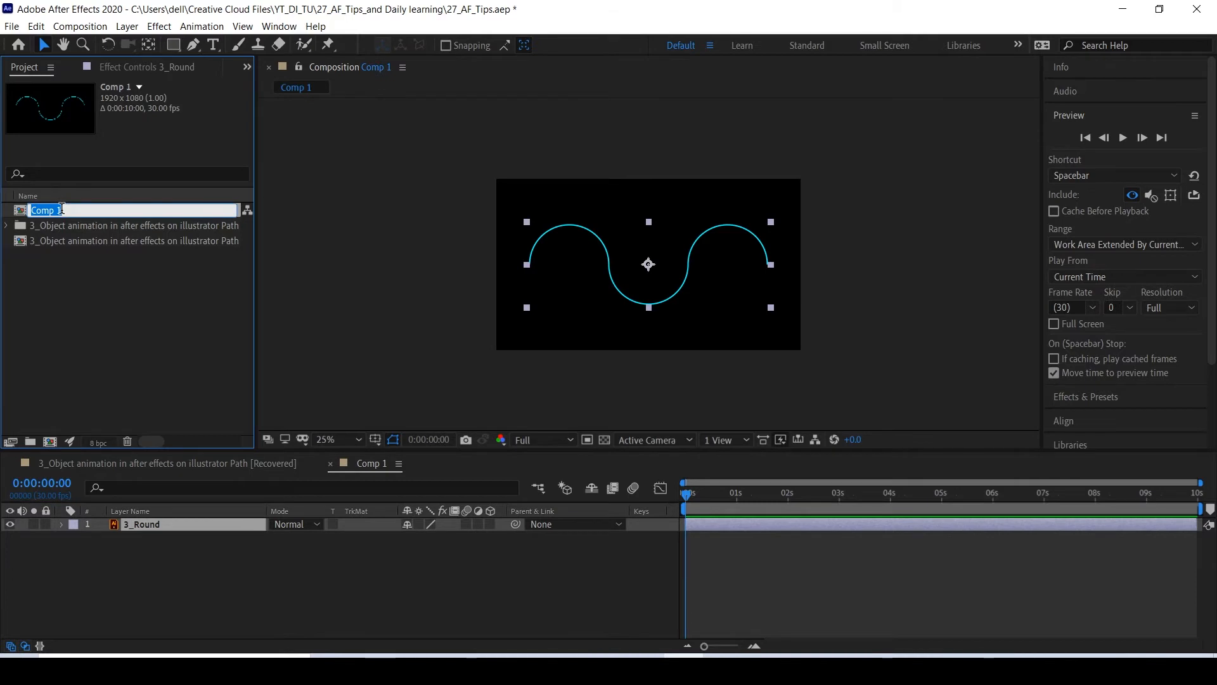
pyautogui.hotkey('ctrl', 'v')
pyautogui.press('Return')
pyautogui.click(43, 303)
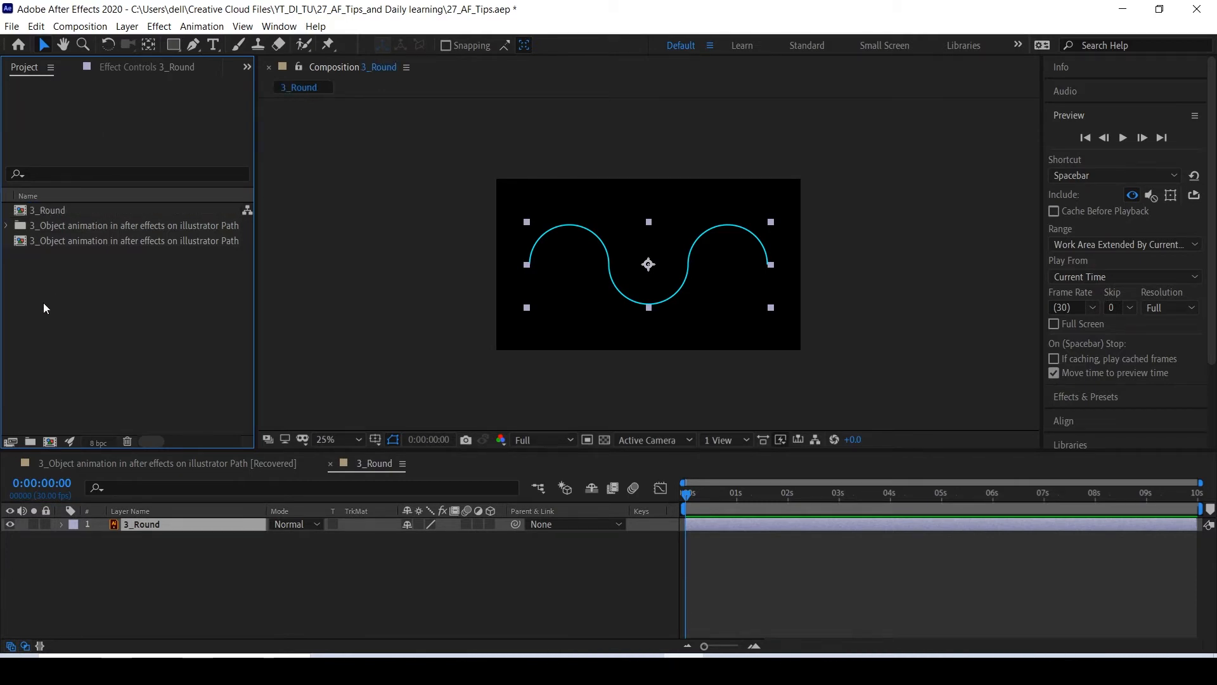
# Create a shape layer from the 3_Round vector layer in the 3_Round composition.
pyautogui.click(55, 215)
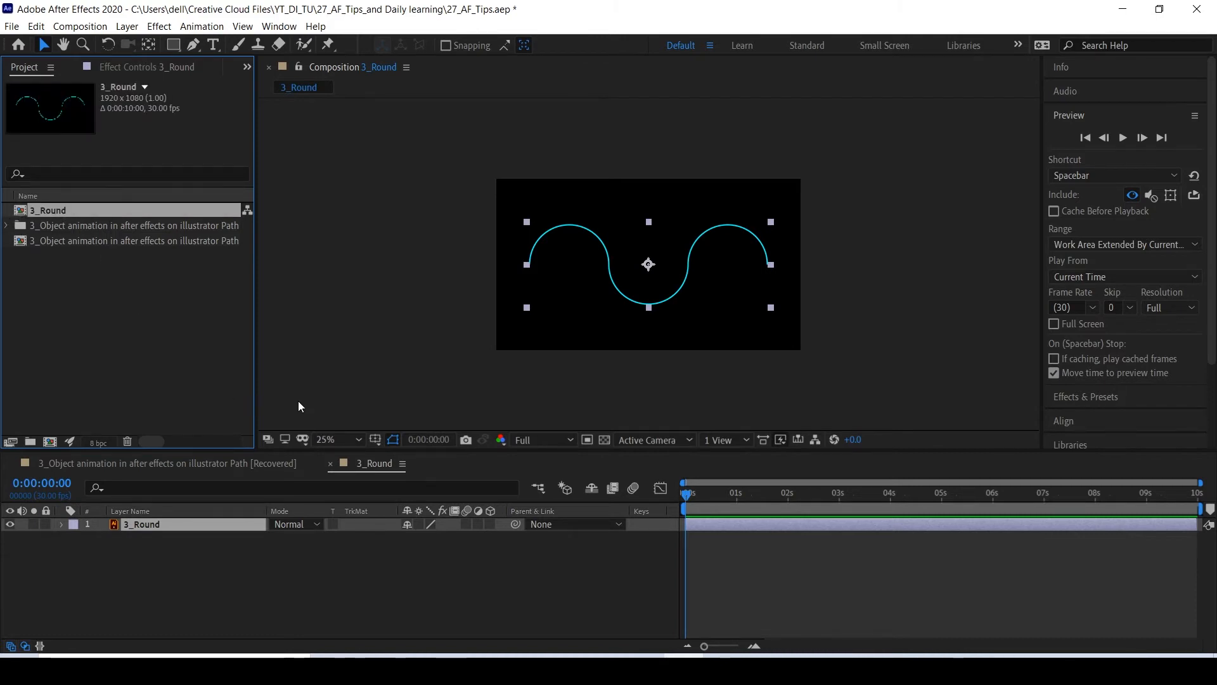
pyautogui.click(298, 561)
pyautogui.click(195, 526)
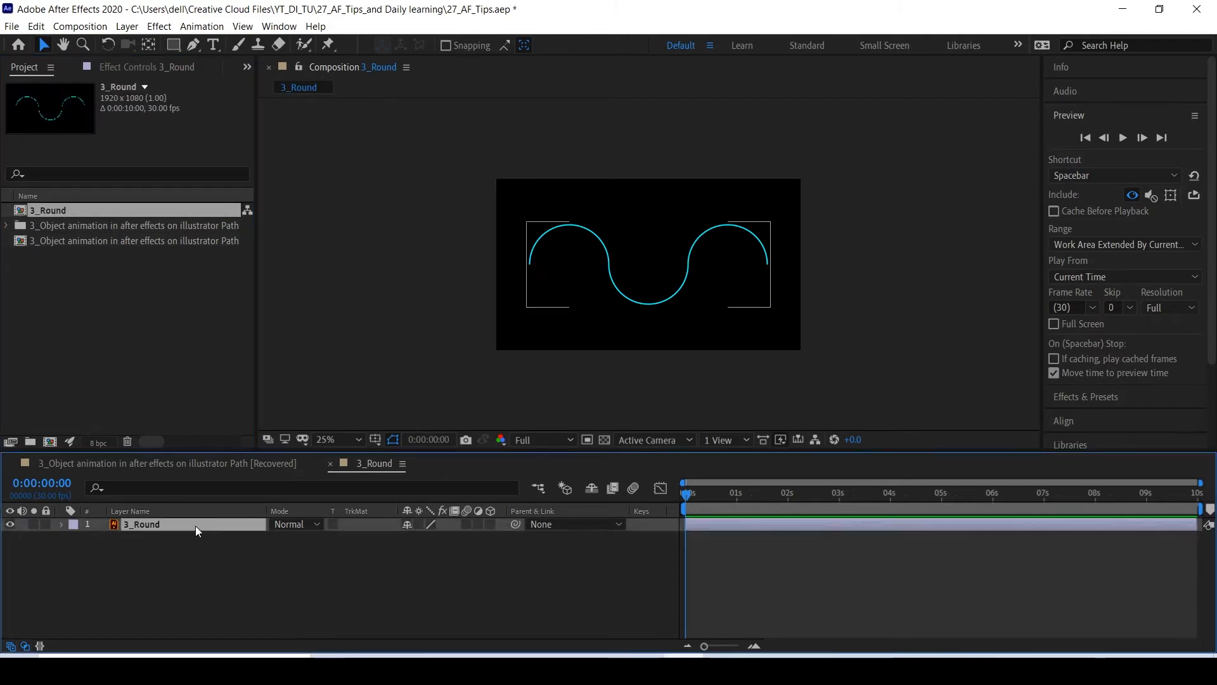
pyautogui.click(154, 543)
pyautogui.click(149, 530)
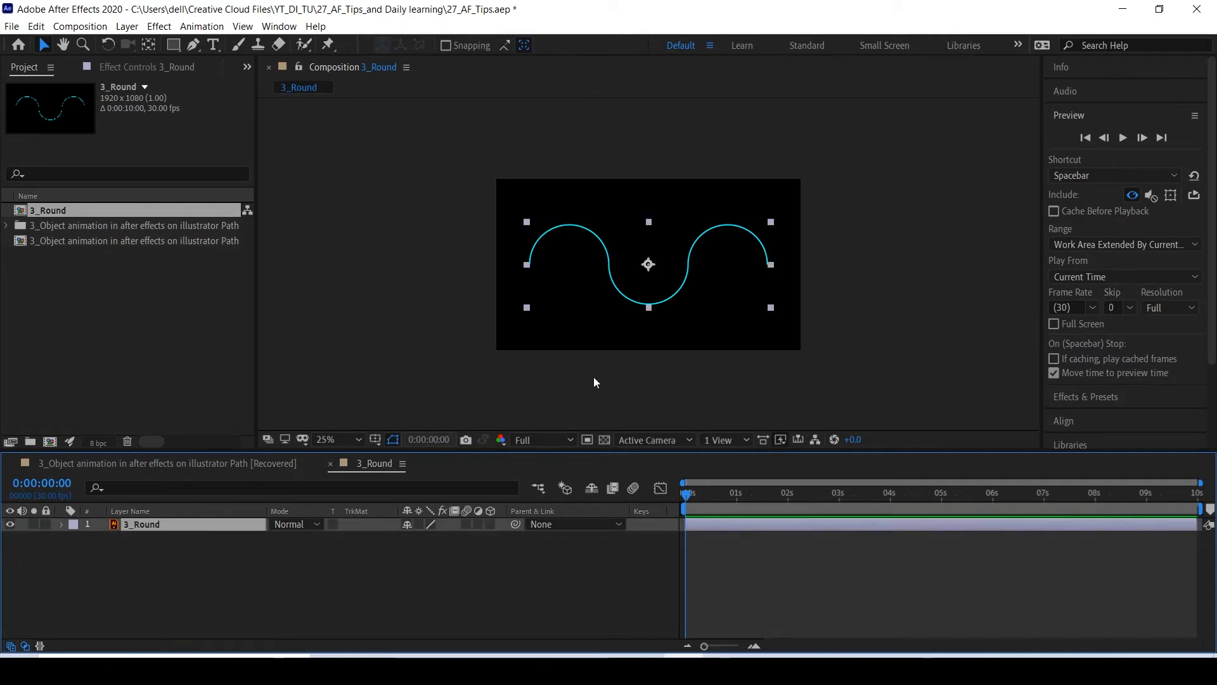
pyautogui.press('z')
pyautogui.click(669, 292)
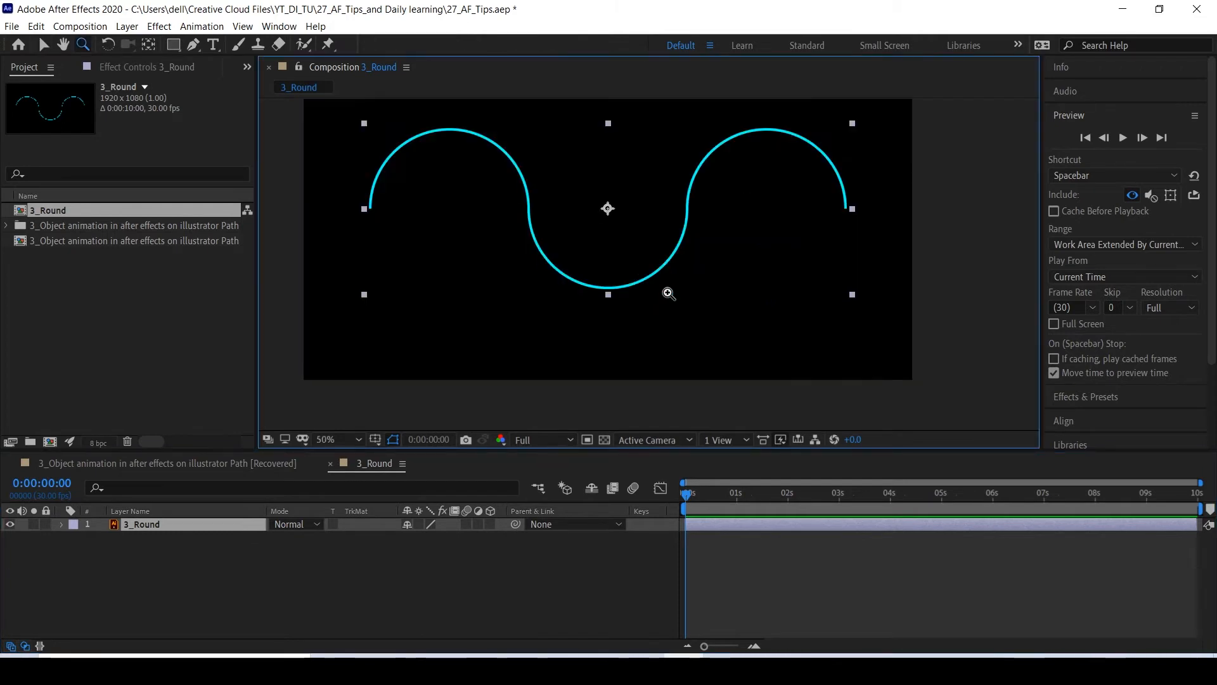
pyautogui.rightClick(155, 525)
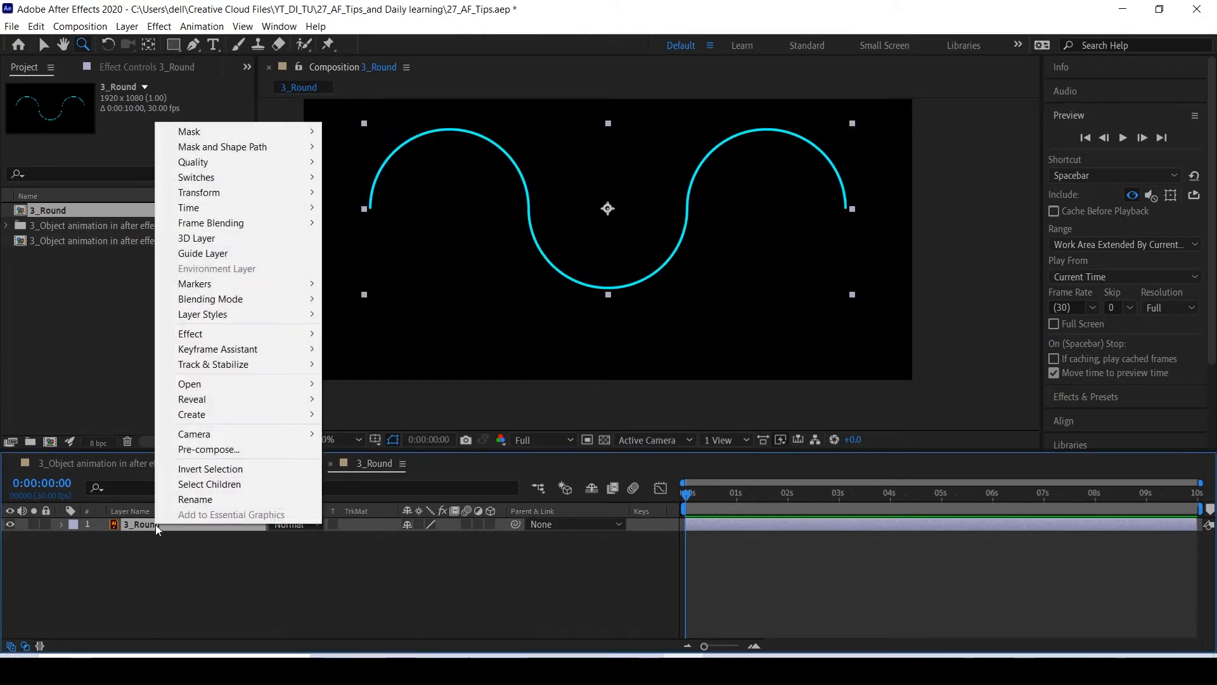
pyautogui.moveTo(222, 410)
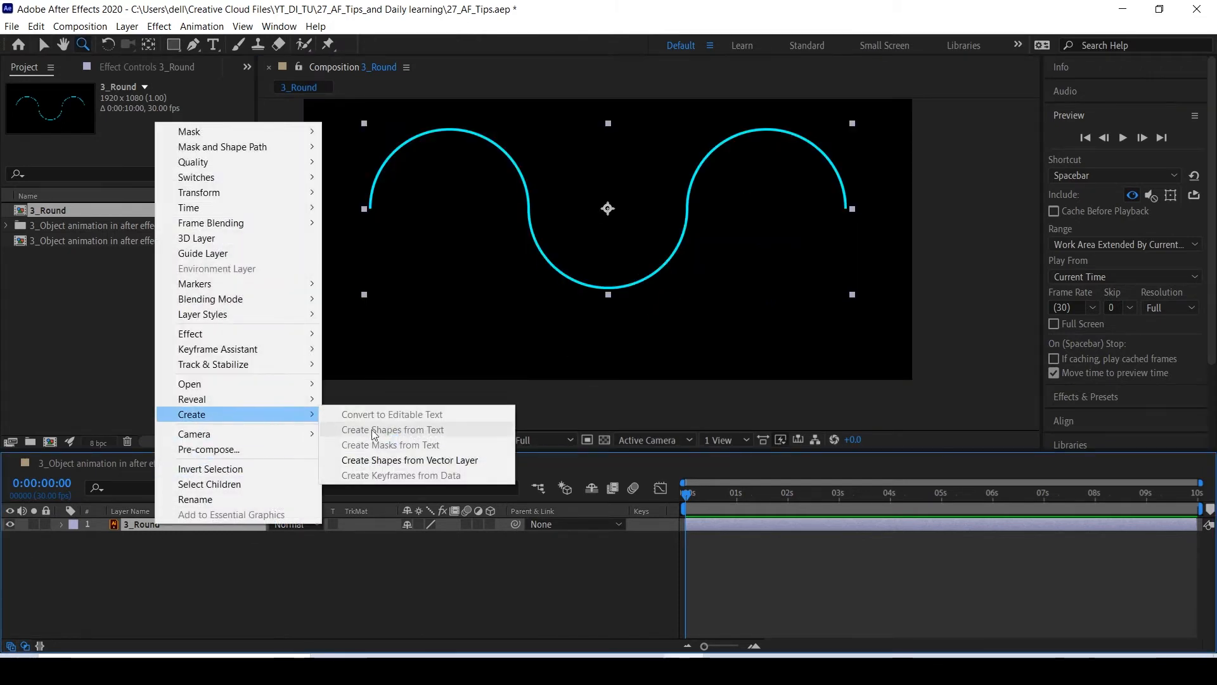
pyautogui.click(398, 462)
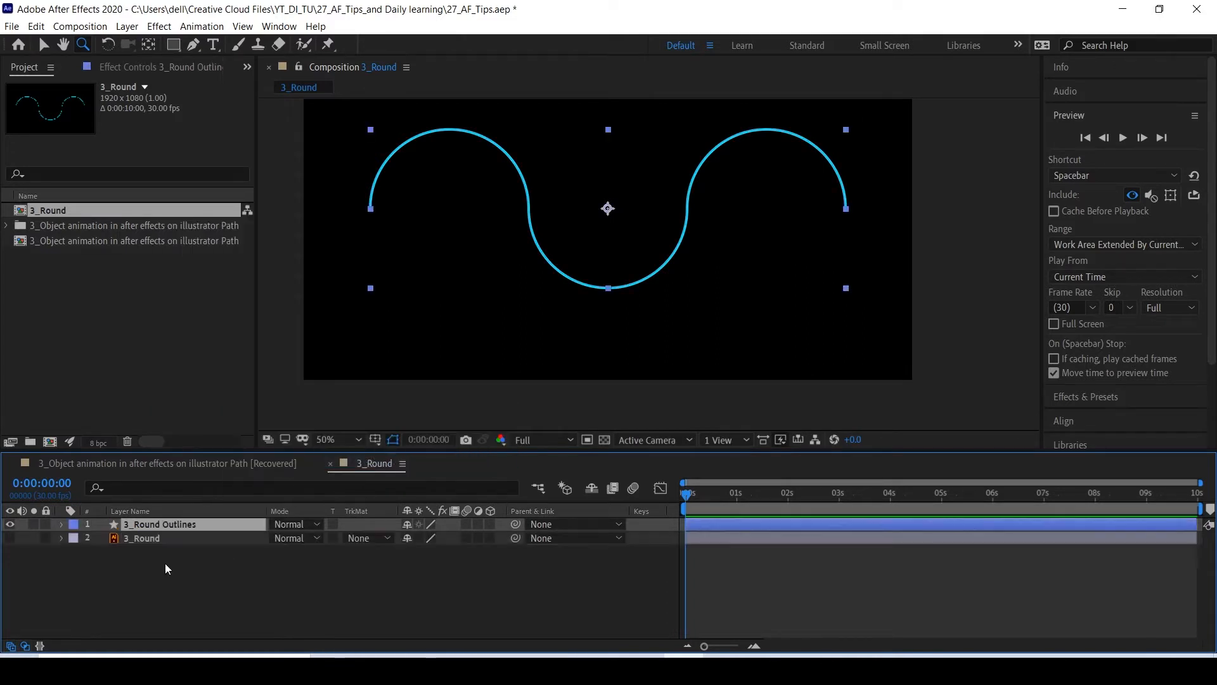
# Delete the original 3_Round vector layer, keeping only the 3_Round Outlines shape layer.
pyautogui.click(162, 539)
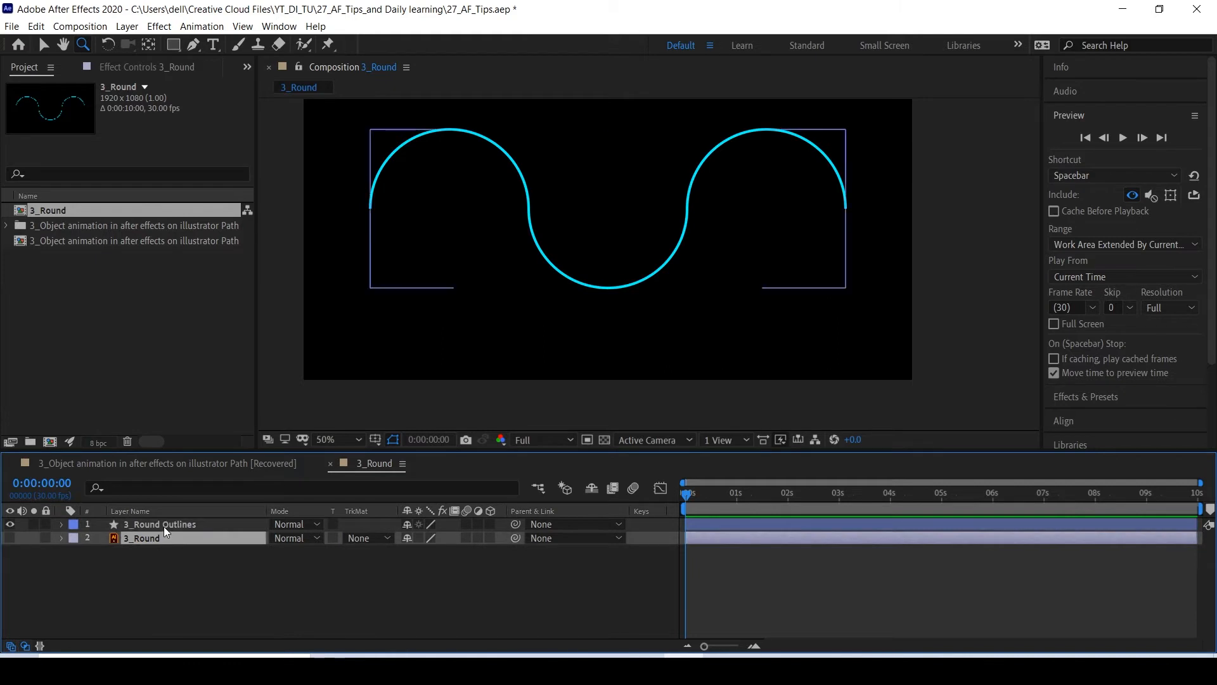
pyautogui.click(164, 527)
pyautogui.click(162, 539)
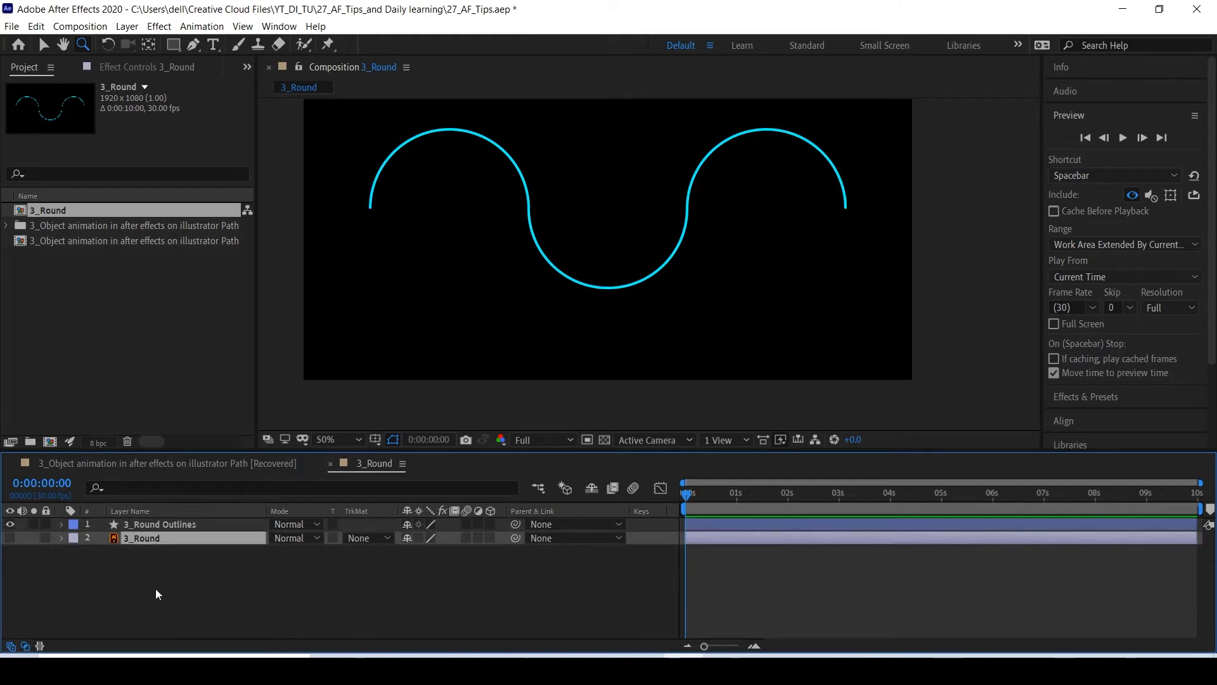
pyautogui.click(166, 558)
pyautogui.click(167, 524)
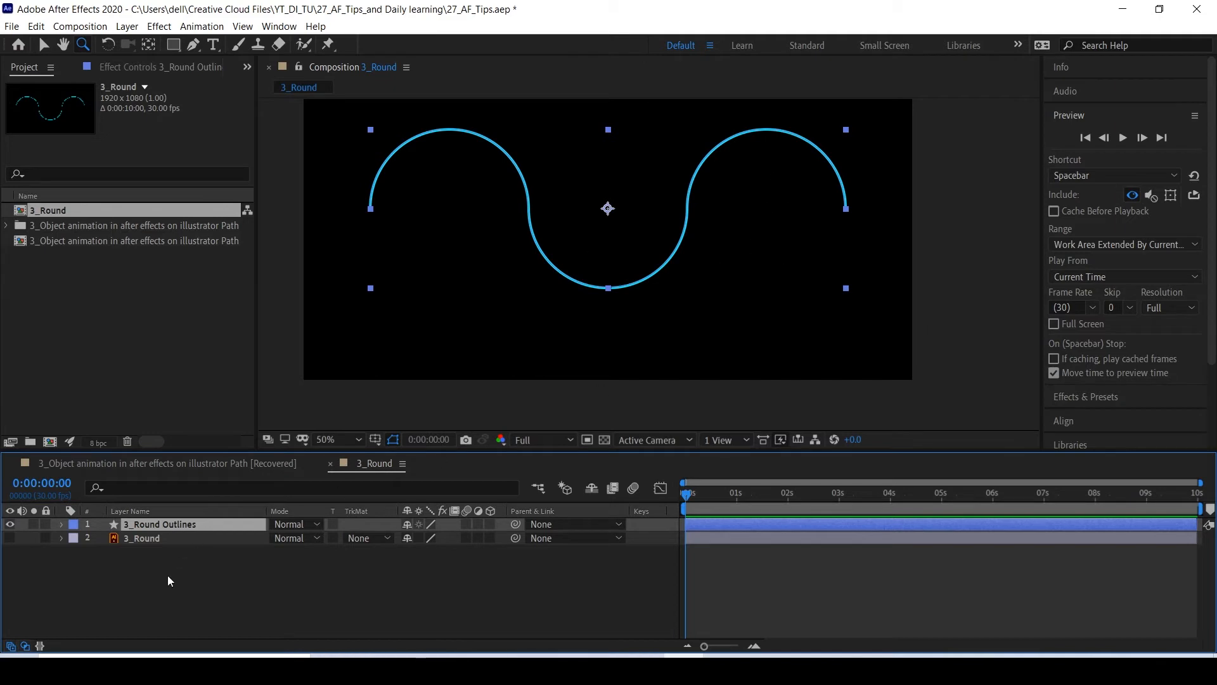
pyautogui.click(162, 540)
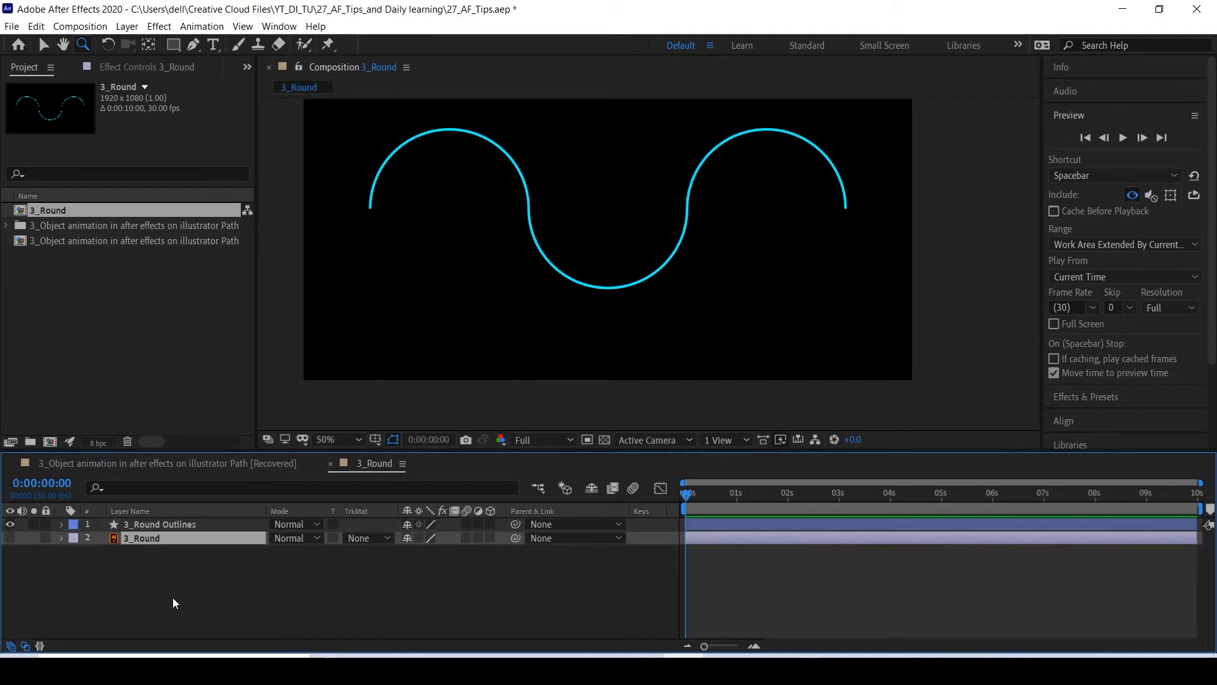
pyautogui.press('Delete')
# Inspect the Path property of Path 1 in the 3_Round Outlines layer, checking the wave's points, and collapse the layer again.
pyautogui.click(180, 527)
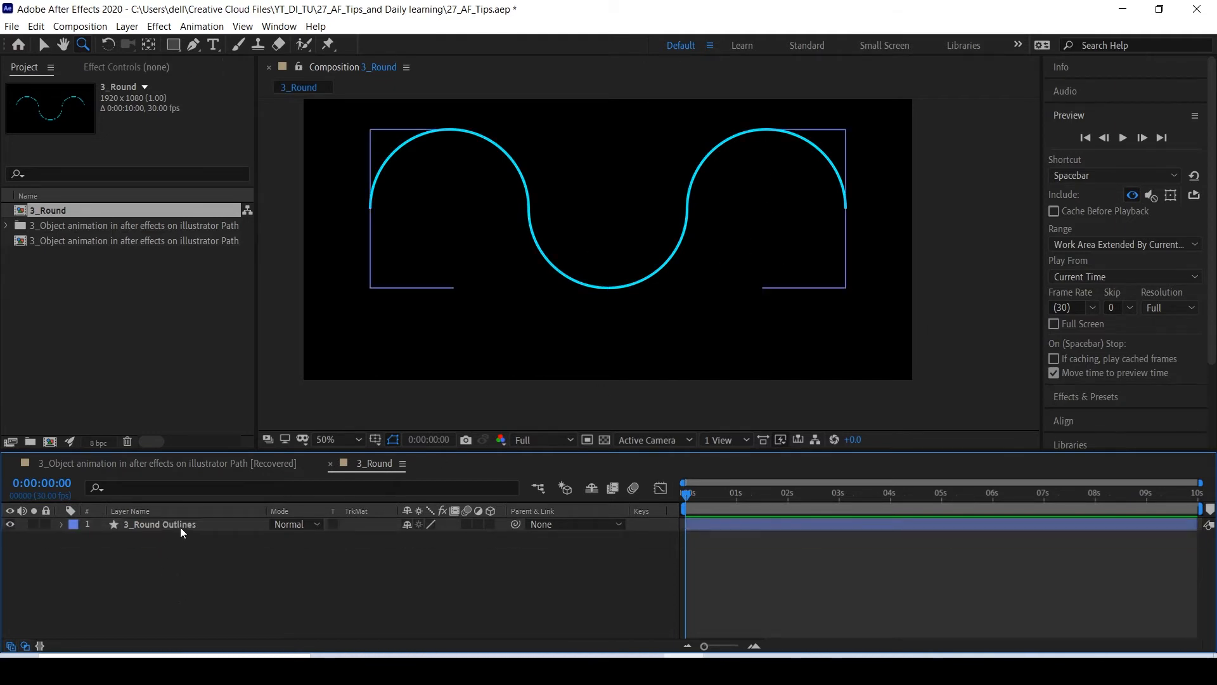
pyautogui.click(180, 527)
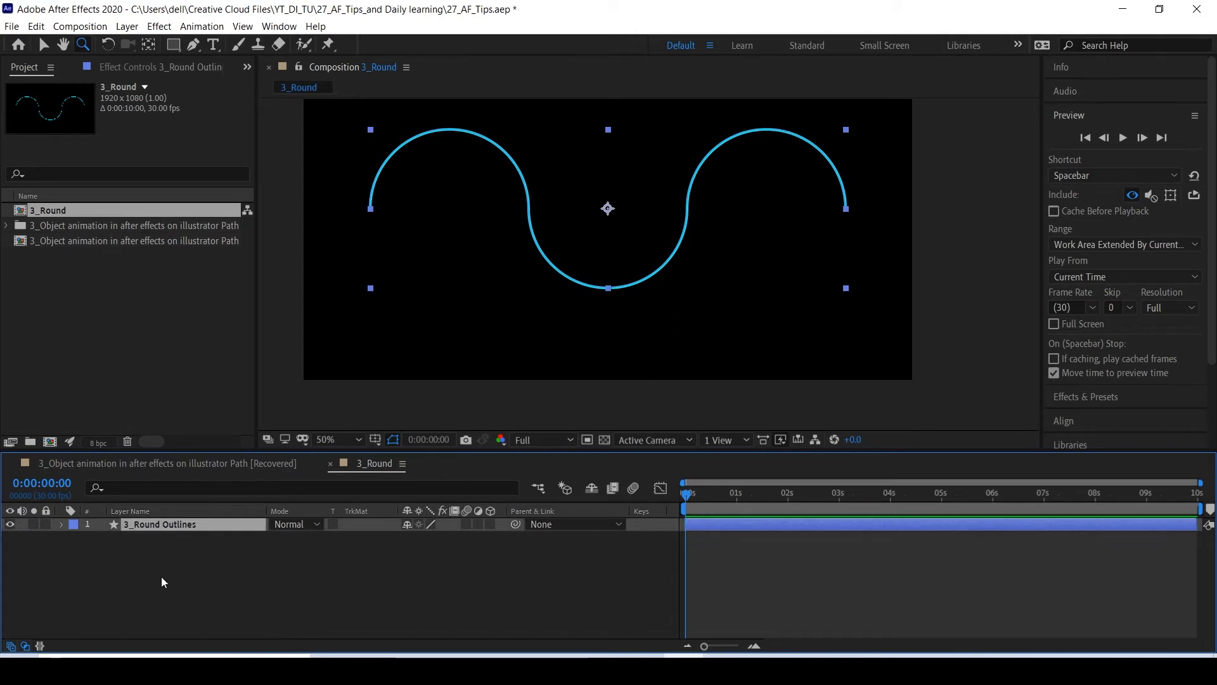
pyautogui.click(551, 215)
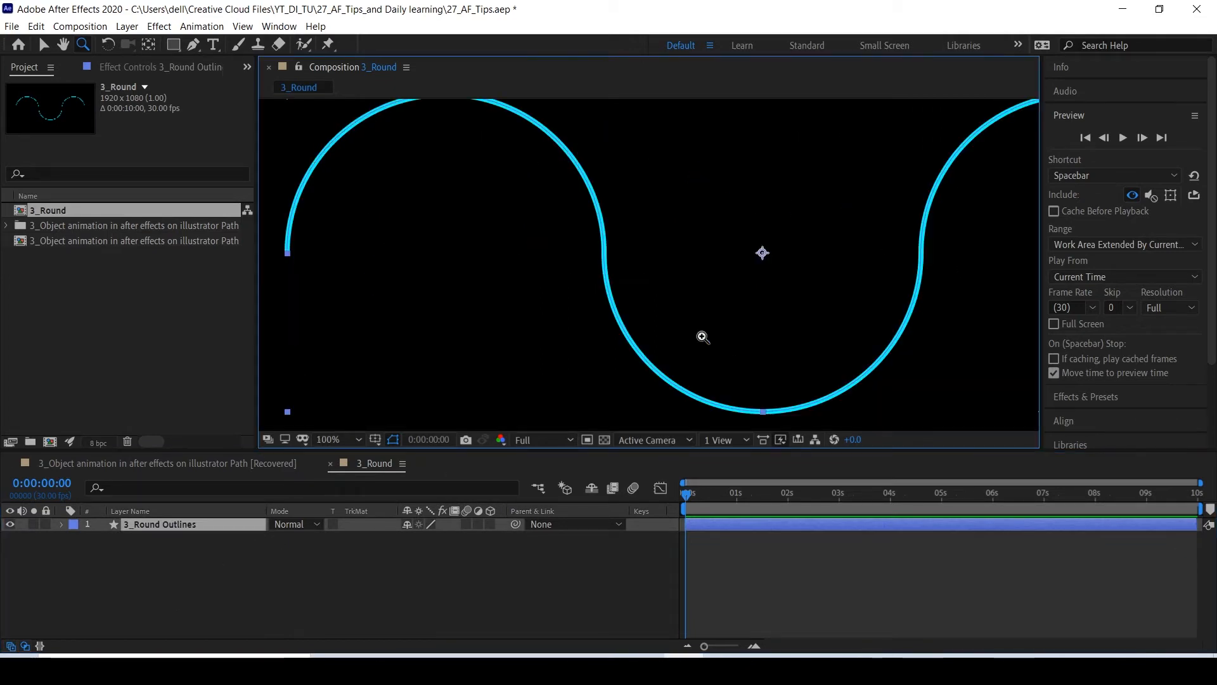
pyautogui.press('h')
pyautogui.moveTo(810, 303); pyautogui.dragTo(722, 307)
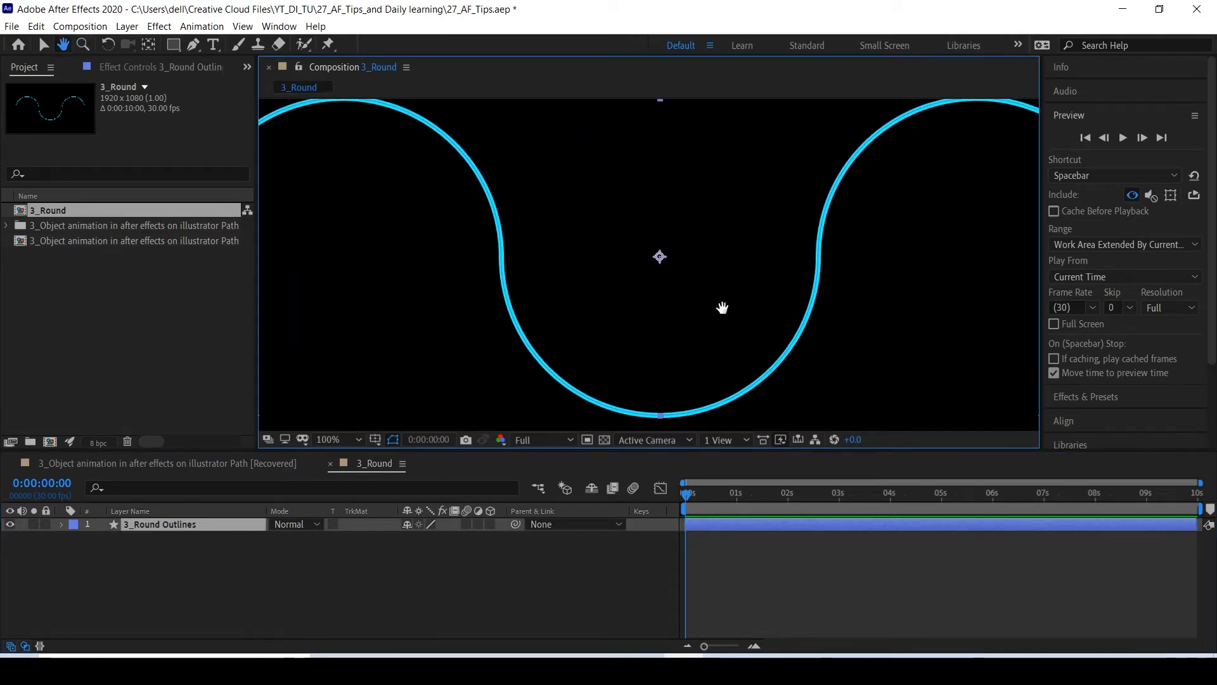
pyautogui.click(62, 525)
pyautogui.click(76, 539)
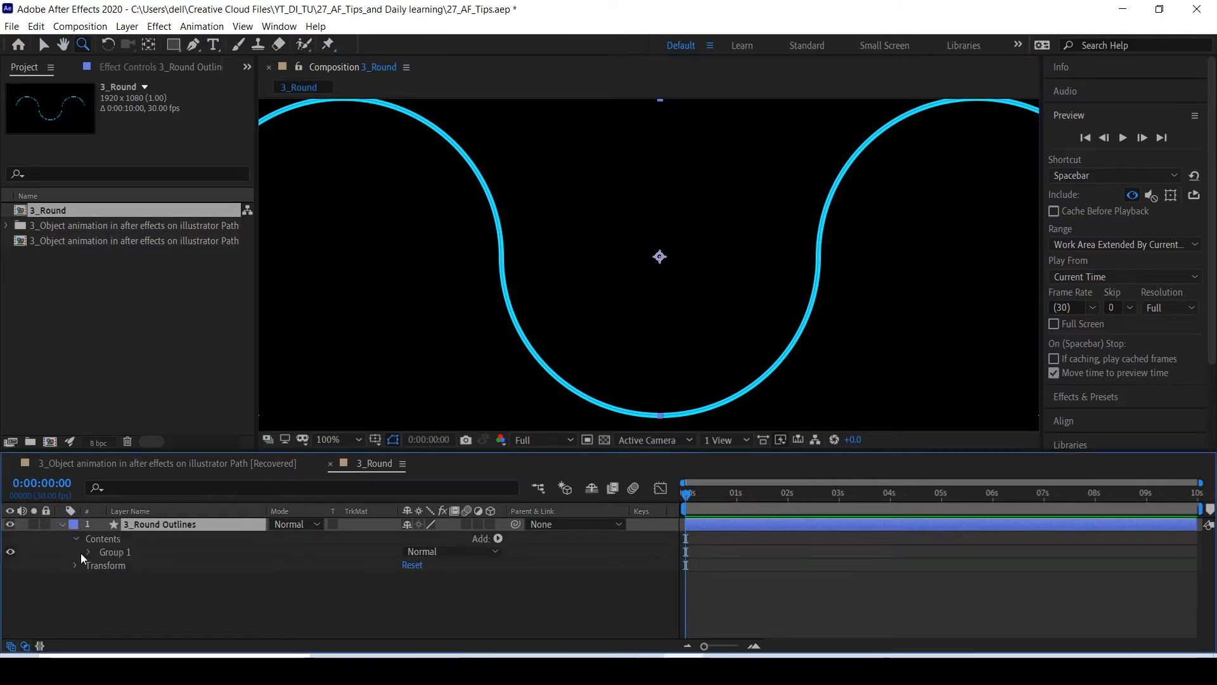
pyautogui.click(89, 553)
pyautogui.click(102, 565)
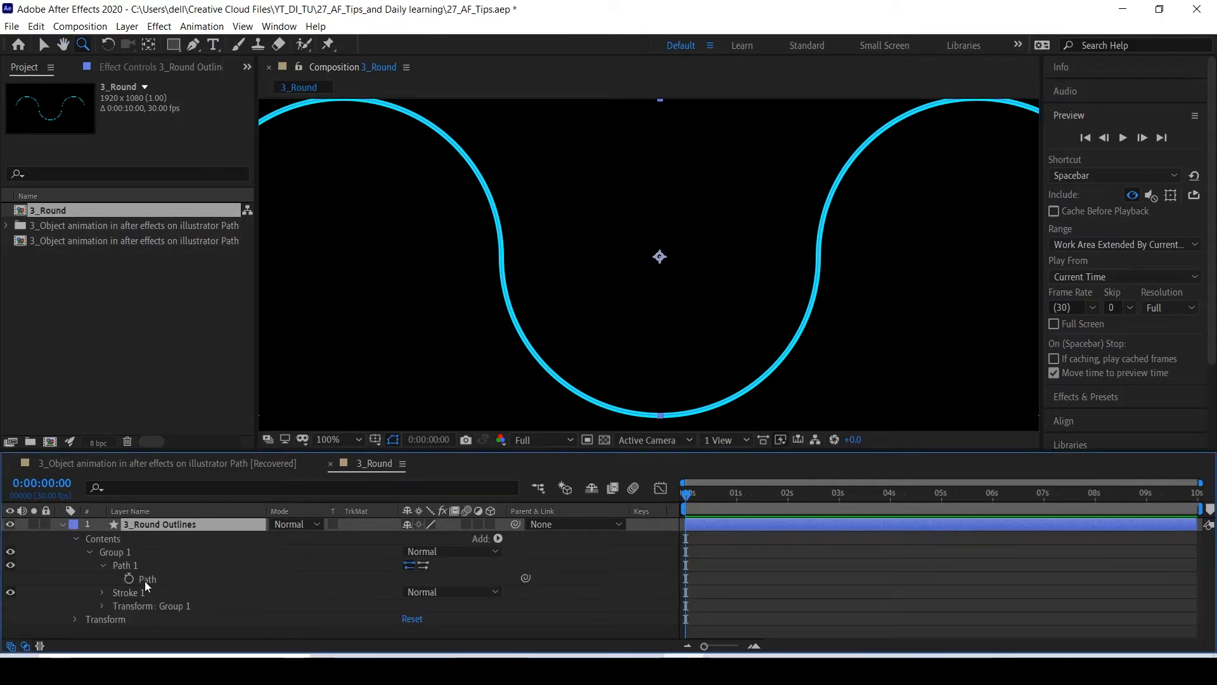
pyautogui.click(144, 579)
pyautogui.scroll(-4, 663, 292)
pyautogui.scroll(1, 663, 292)
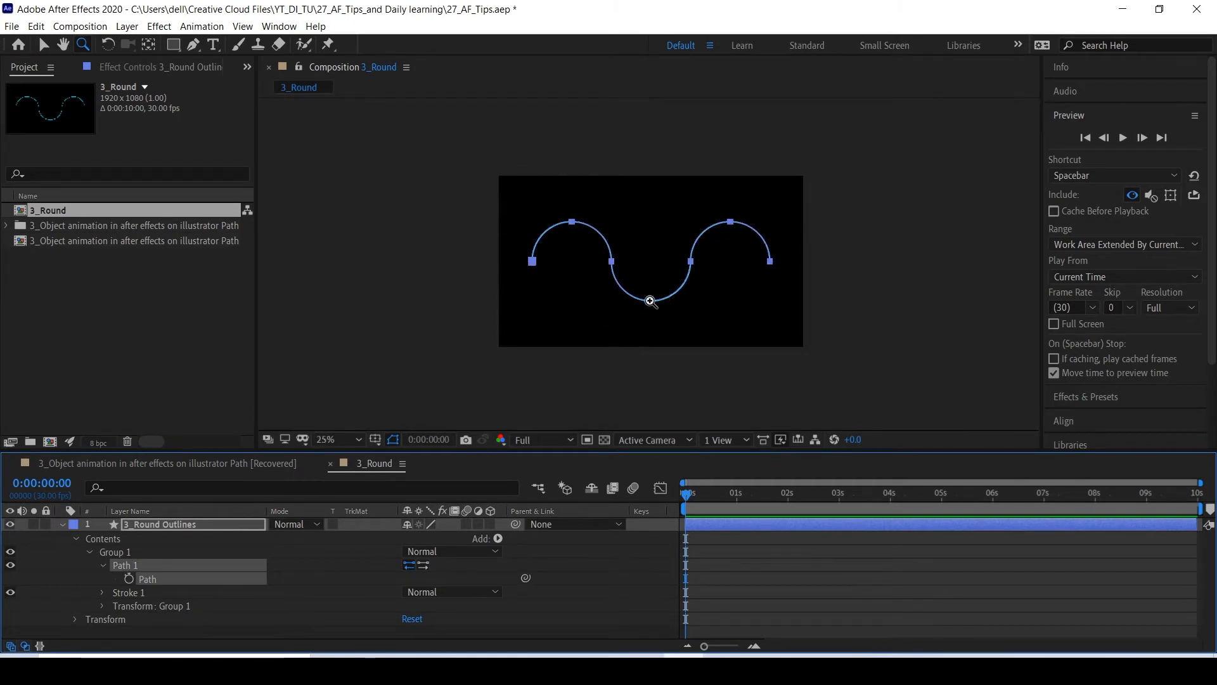
pyautogui.click(62, 524)
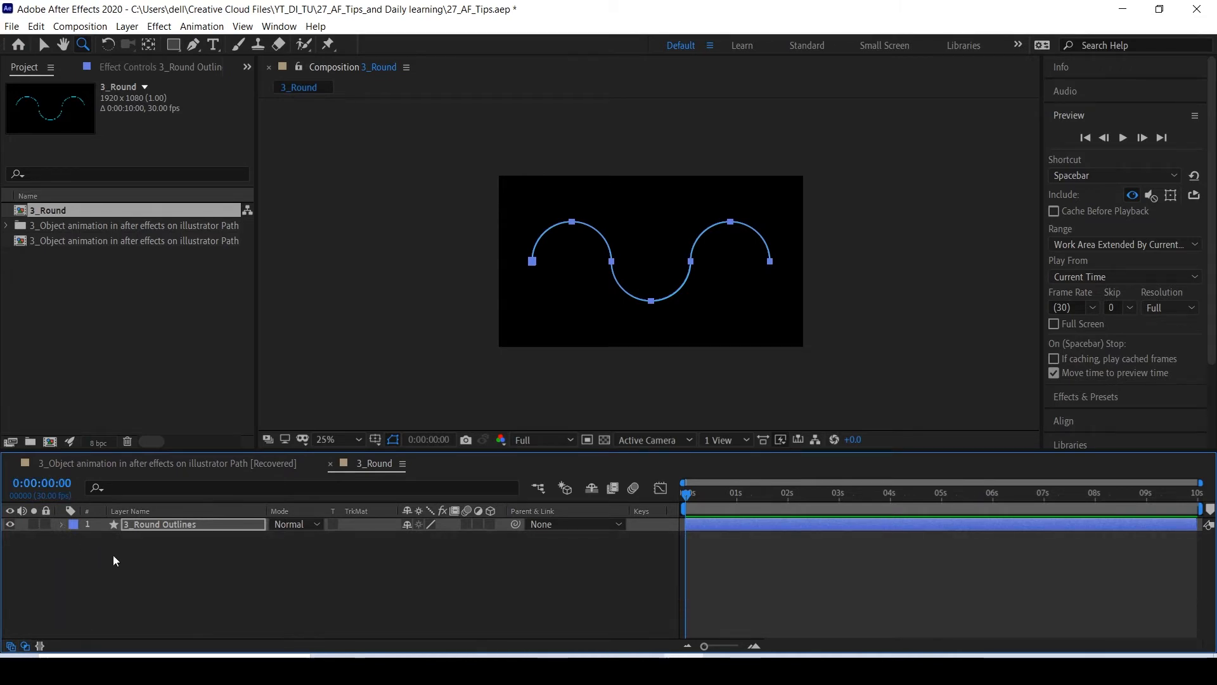
pyautogui.click(219, 576)
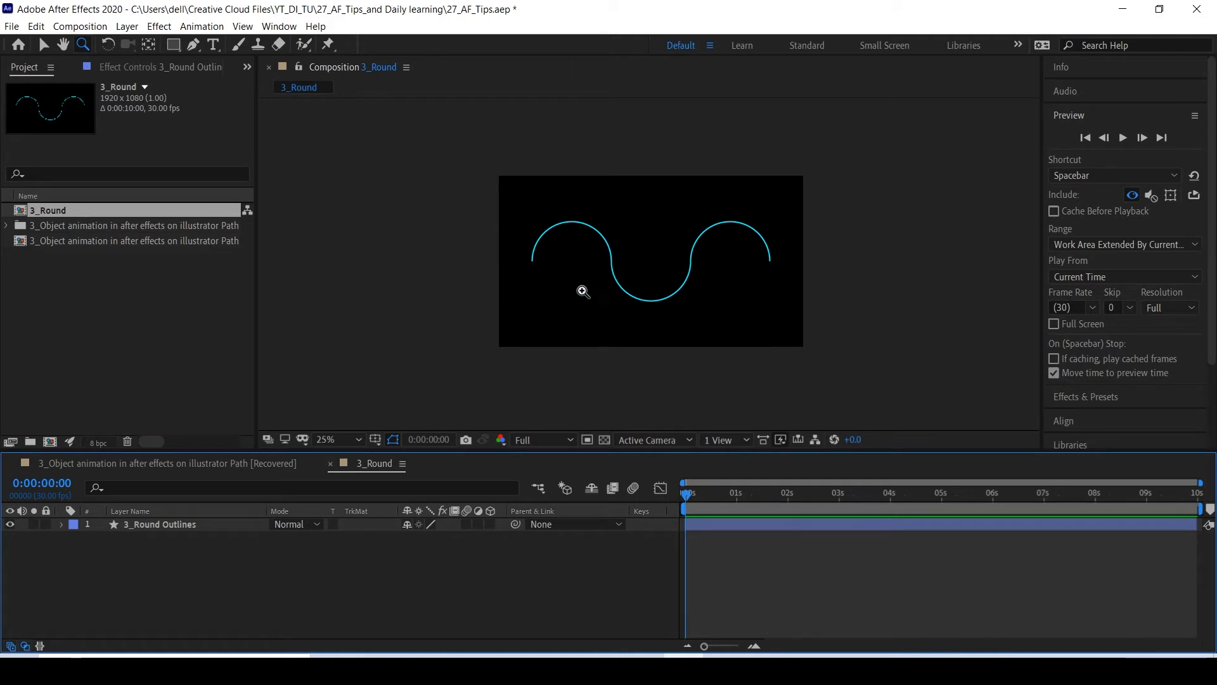
# Hide the 3_Round Outlines layer and draw a small orange circle near the left side of the composition frame with the Ellipse tool.
pyautogui.click(10, 524)
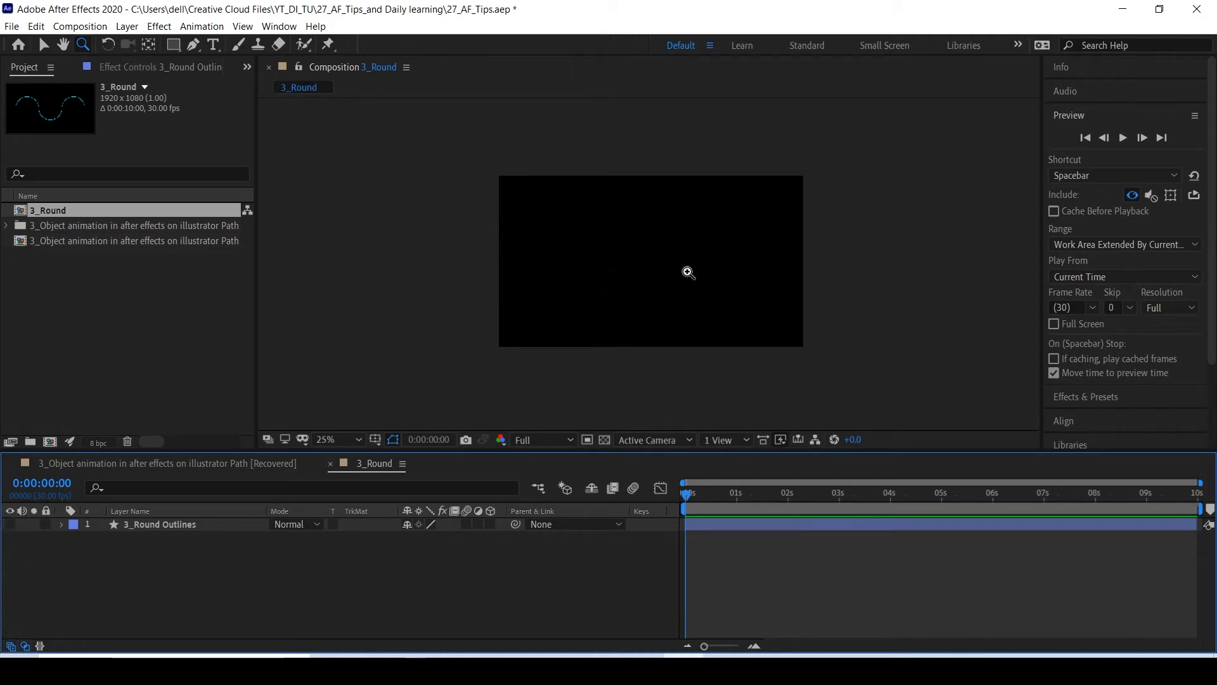
pyautogui.click(687, 273)
pyautogui.press('h')
pyautogui.moveTo(590, 315); pyautogui.dragTo(628, 339)
pyautogui.press('z')
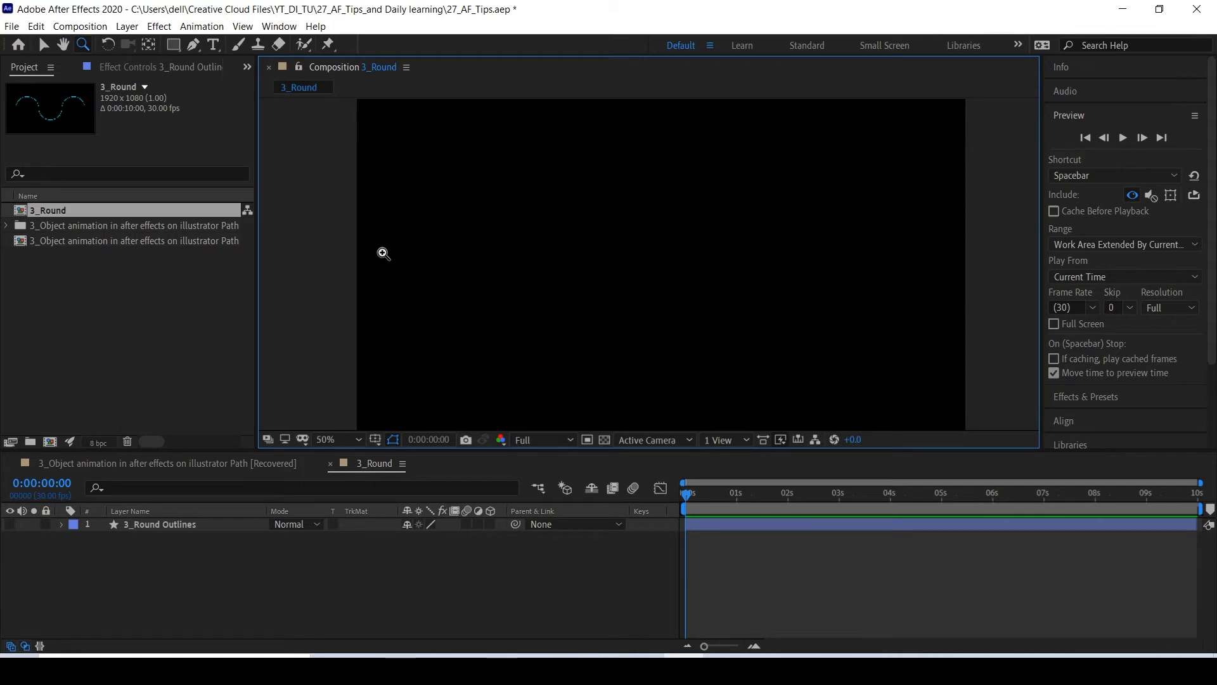
pyautogui.moveTo(173, 45); pyautogui.dragTo(242, 81)
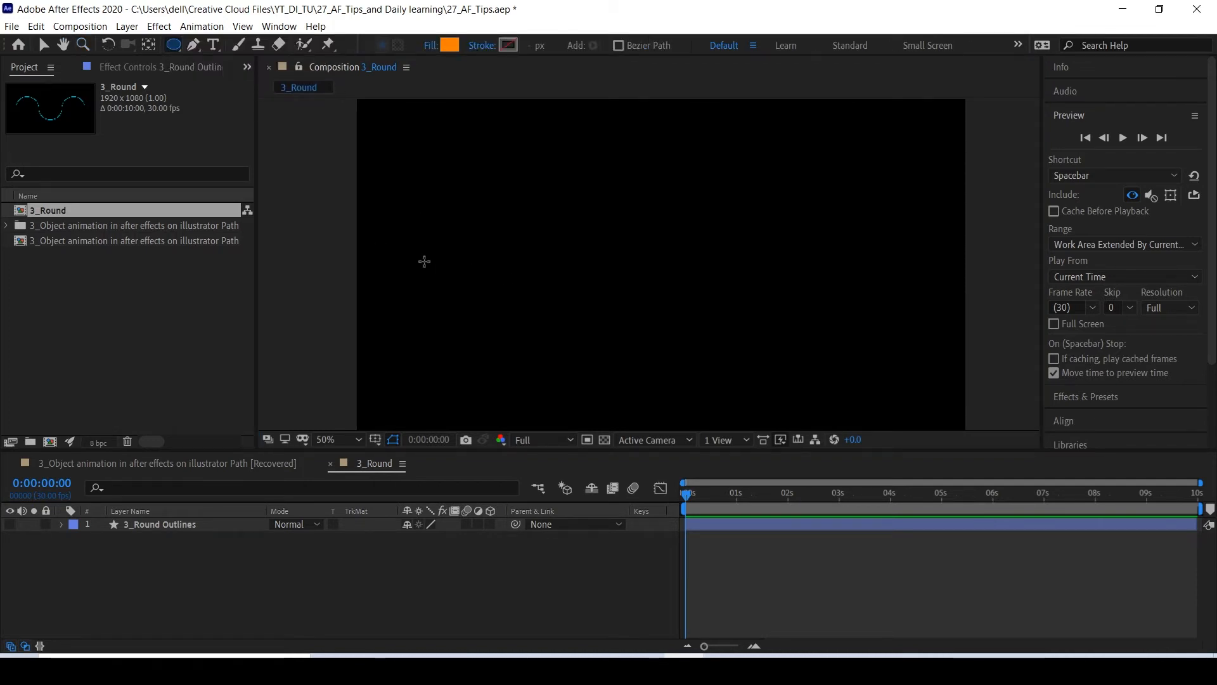
pyautogui.moveTo(425, 245)
pyautogui.mouseDown()
pyautogui.moveTo(451, 266)
pyautogui.moveTo(441, 258)
pyautogui.mouseUp()
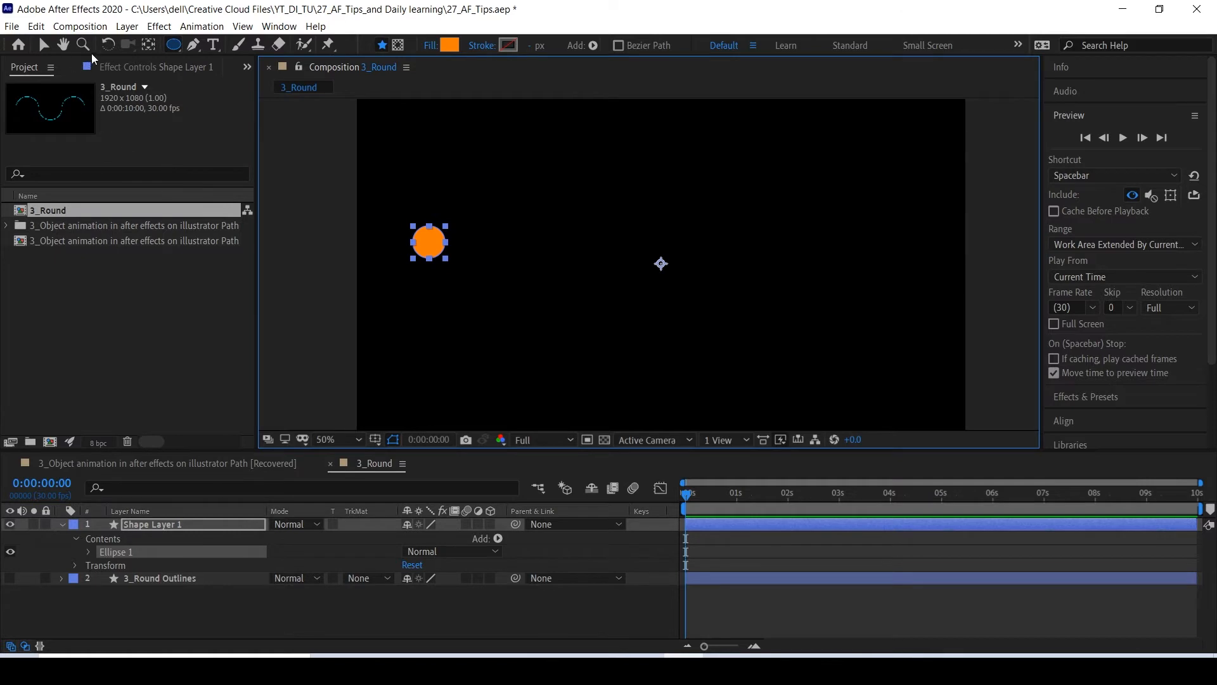
# Center the anchor point of the orange circle's shape layer in its layer content.
pyautogui.click(44, 44)
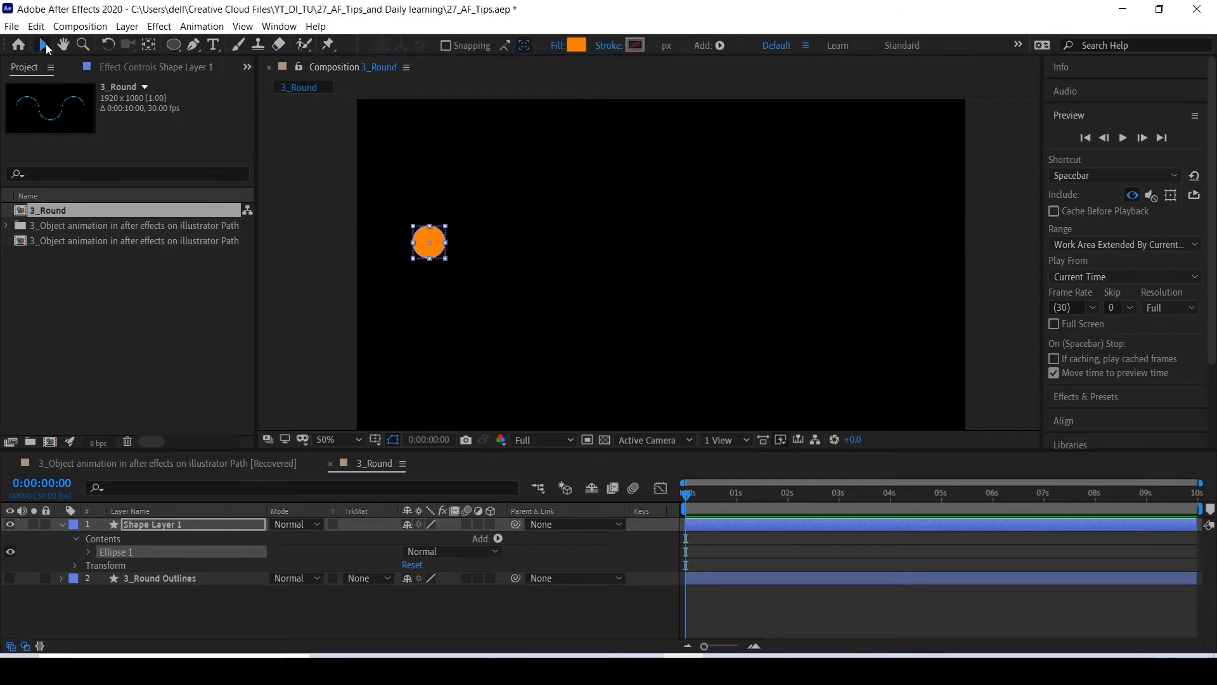
pyautogui.click(295, 275)
pyautogui.click(429, 243)
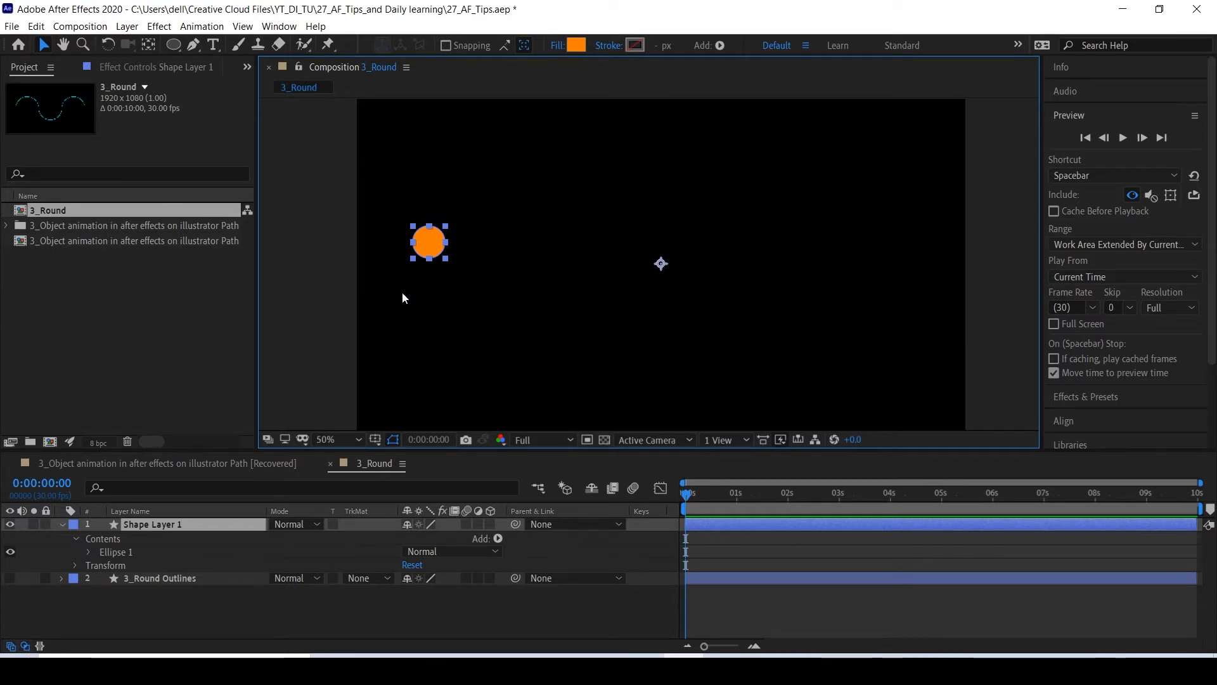
pyautogui.click(322, 256)
pyautogui.click(431, 249)
pyautogui.rightClick(430, 242)
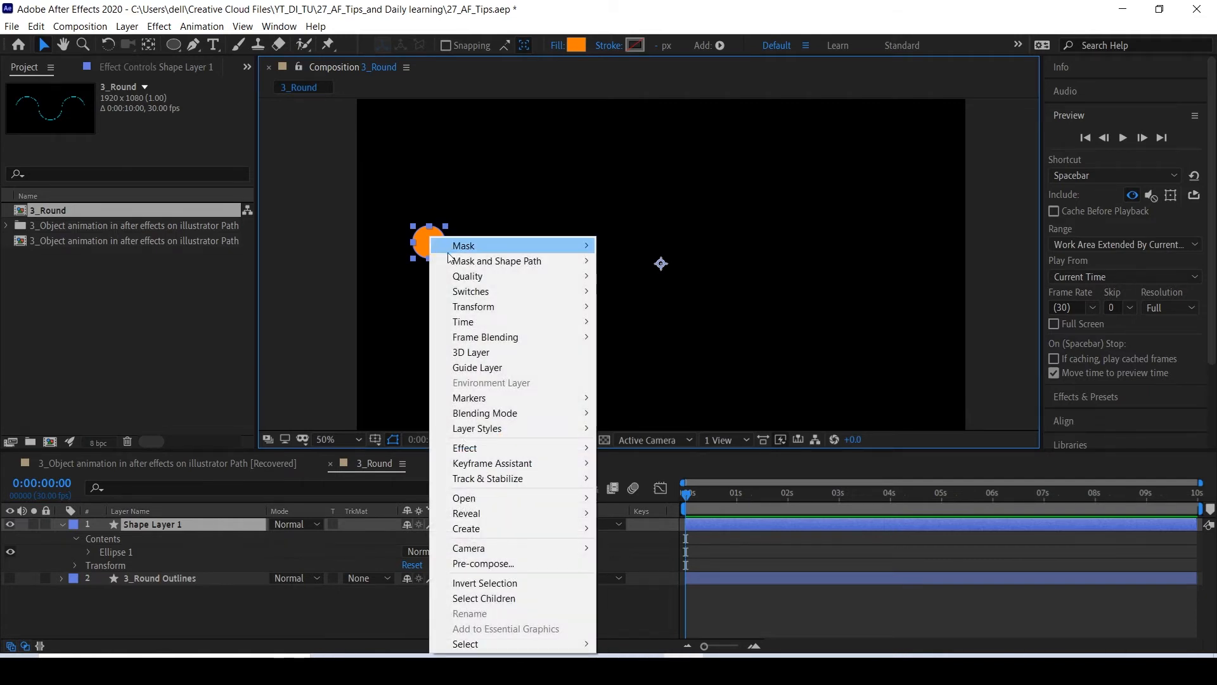
pyautogui.moveTo(479, 305)
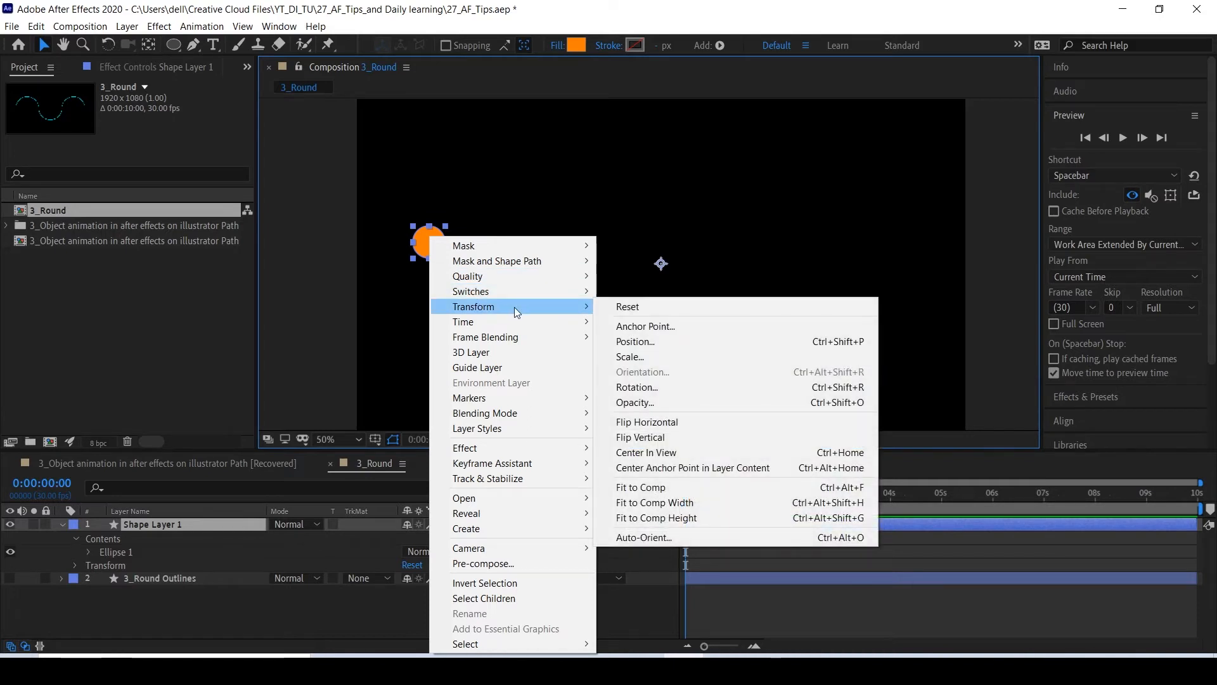
pyautogui.click(657, 470)
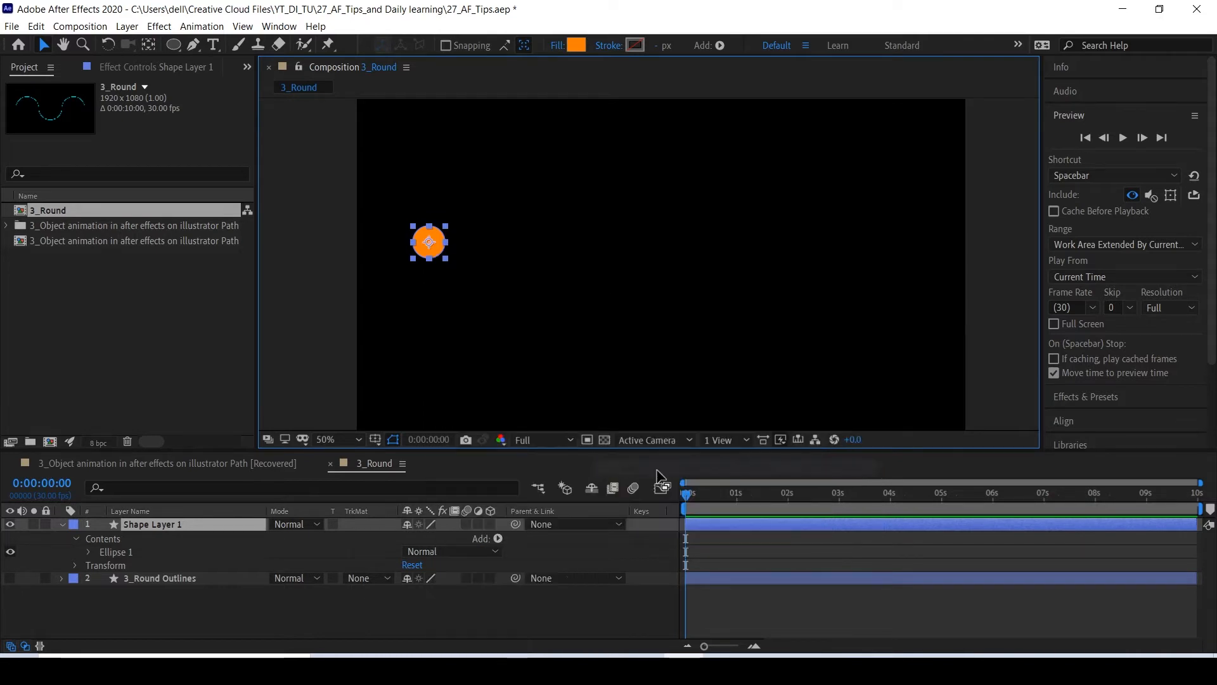
pyautogui.click(307, 260)
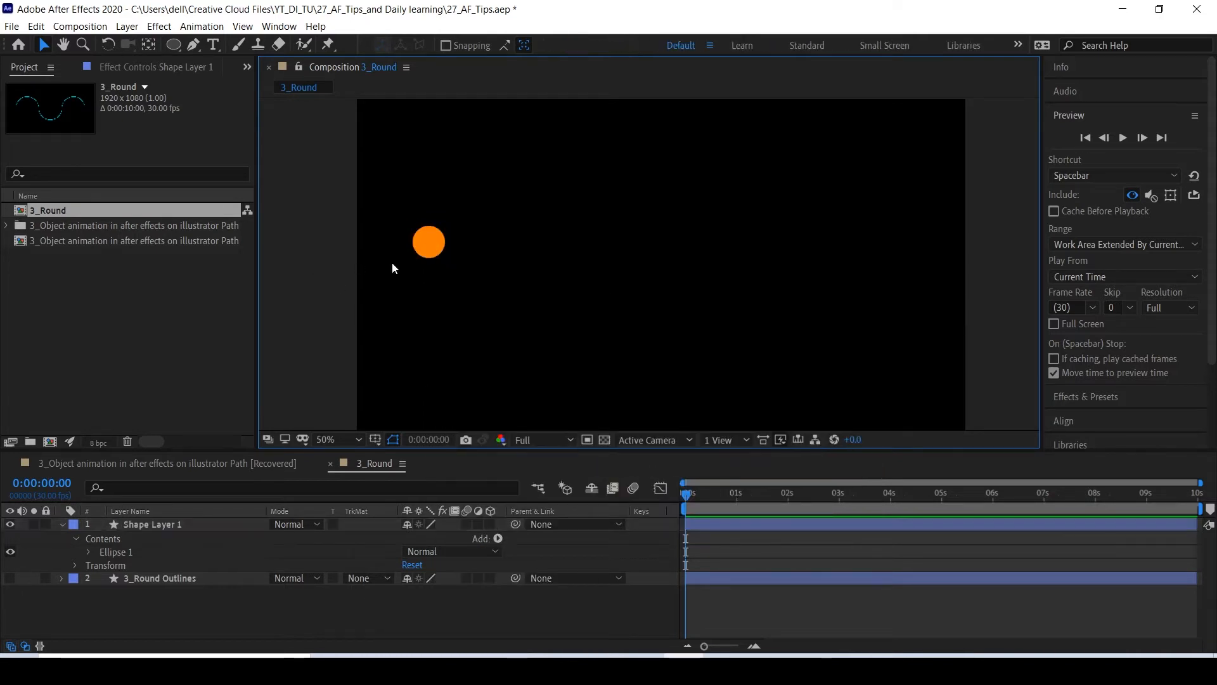
pyautogui.click(435, 253)
pyautogui.press('z')
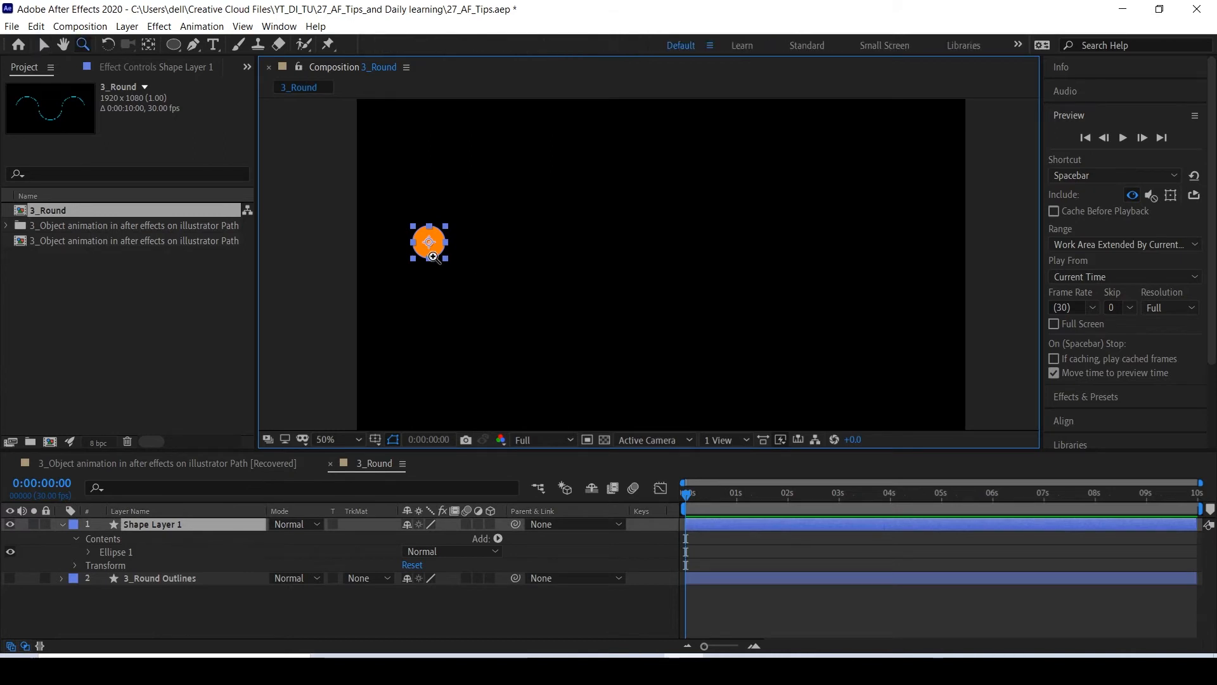
pyautogui.click(433, 256)
pyautogui.press('space')
pyautogui.moveTo(684, 289); pyautogui.dragTo(500, 308)
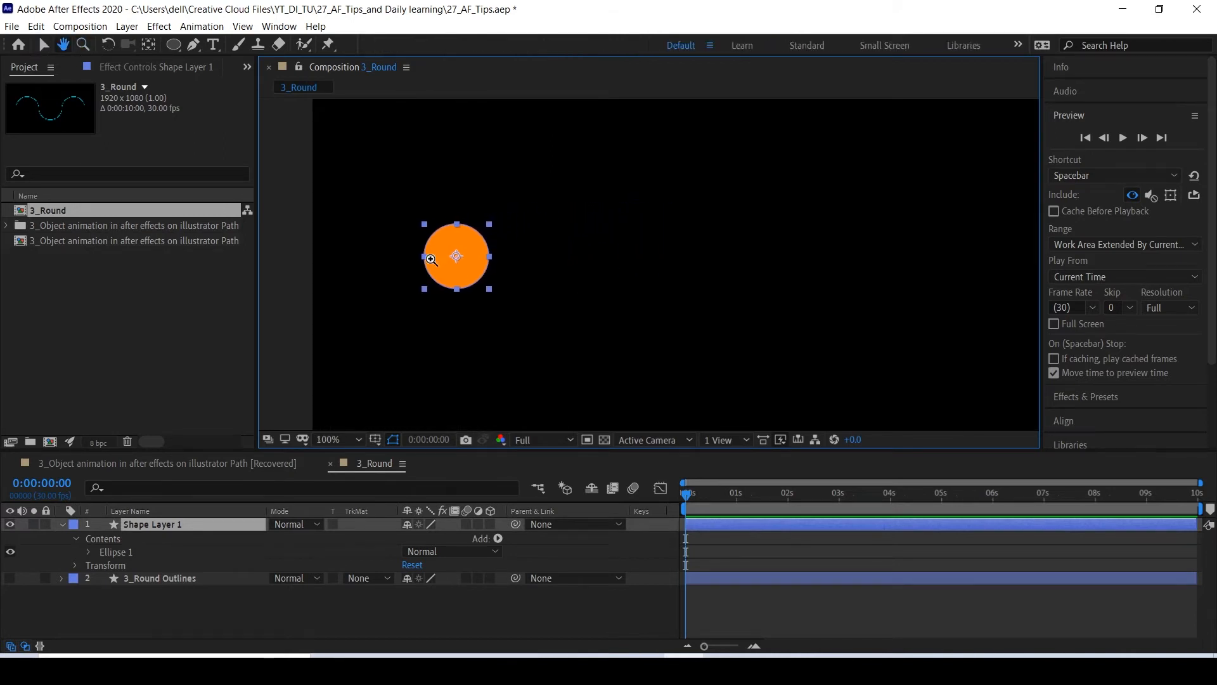
# Collapse the circle's layer, hide it, and show the 3_Round Outlines layer instead.
pyautogui.click(61, 524)
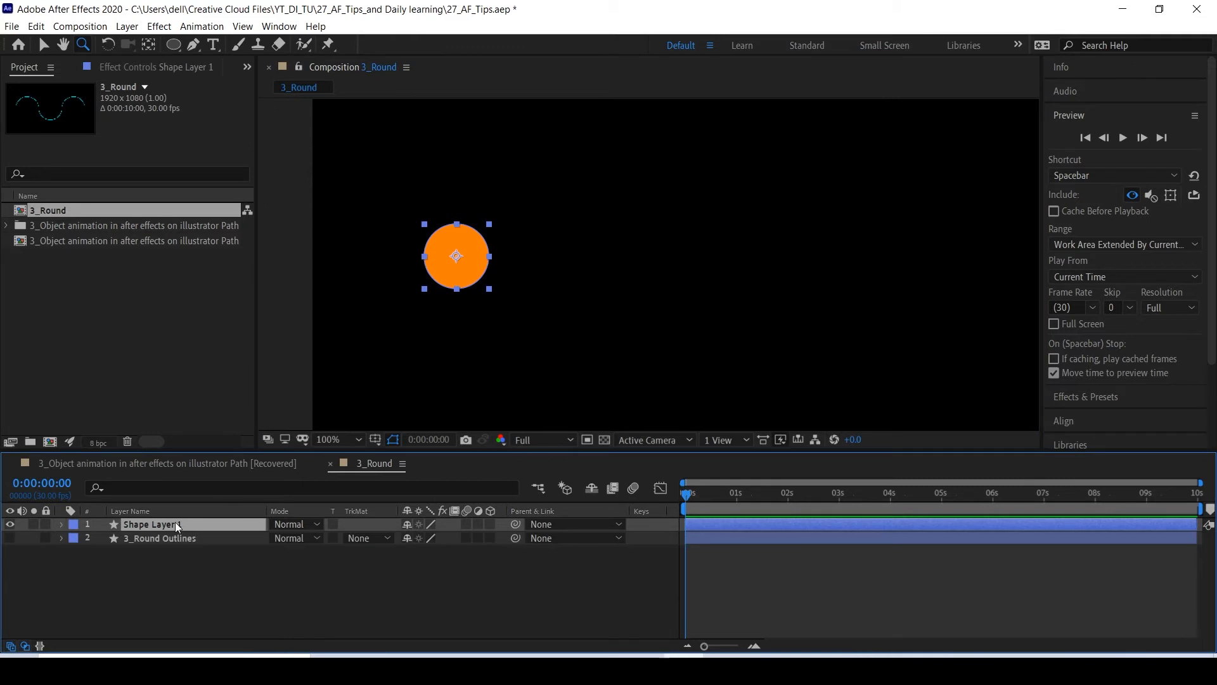
pyautogui.click(12, 526)
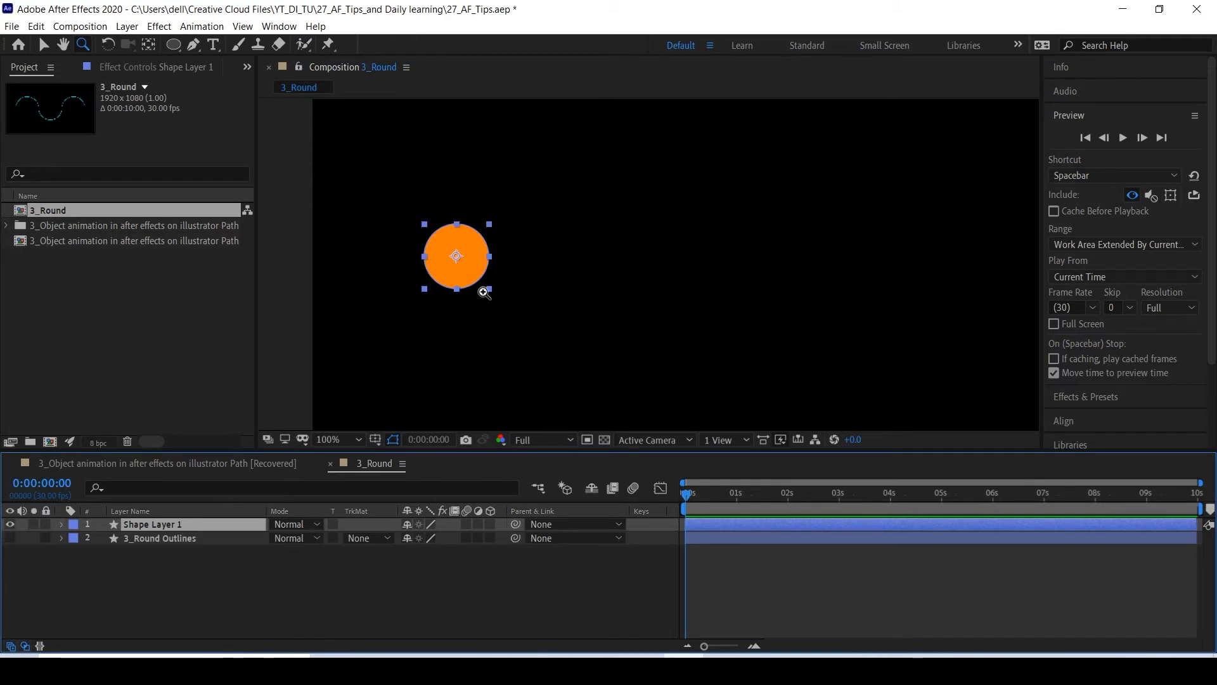
pyautogui.click(153, 538)
pyautogui.click(9, 538)
pyautogui.click(9, 523)
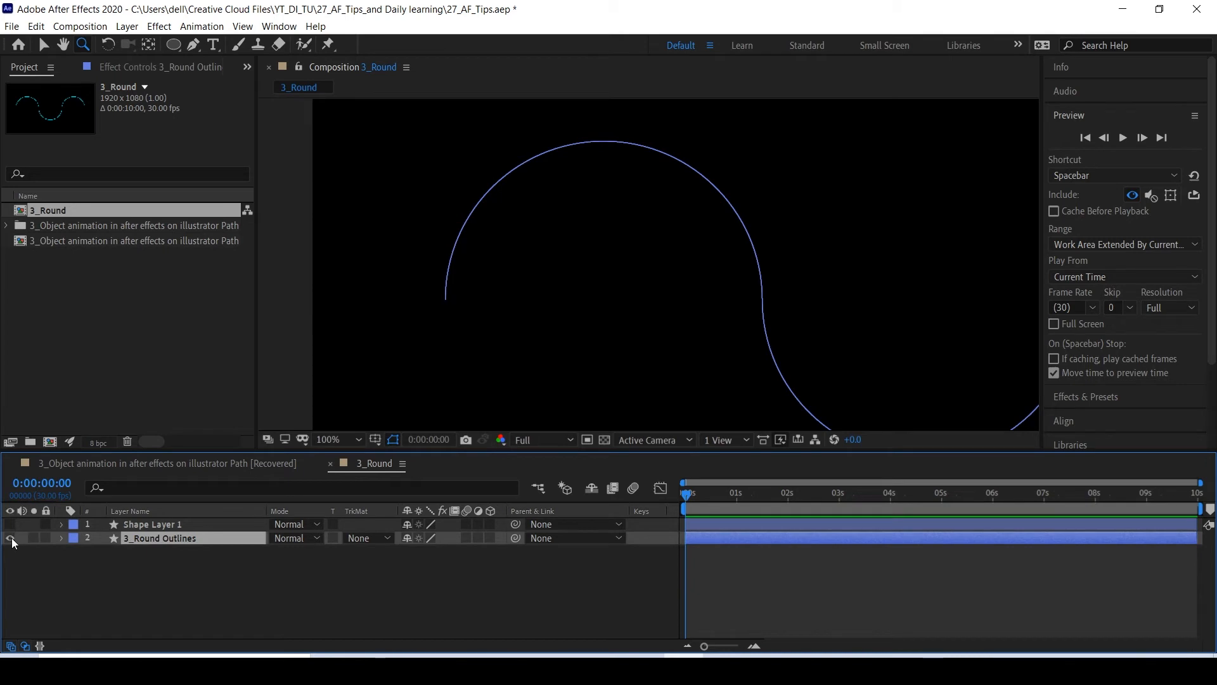
pyautogui.click(10, 538)
pyautogui.click(11, 527)
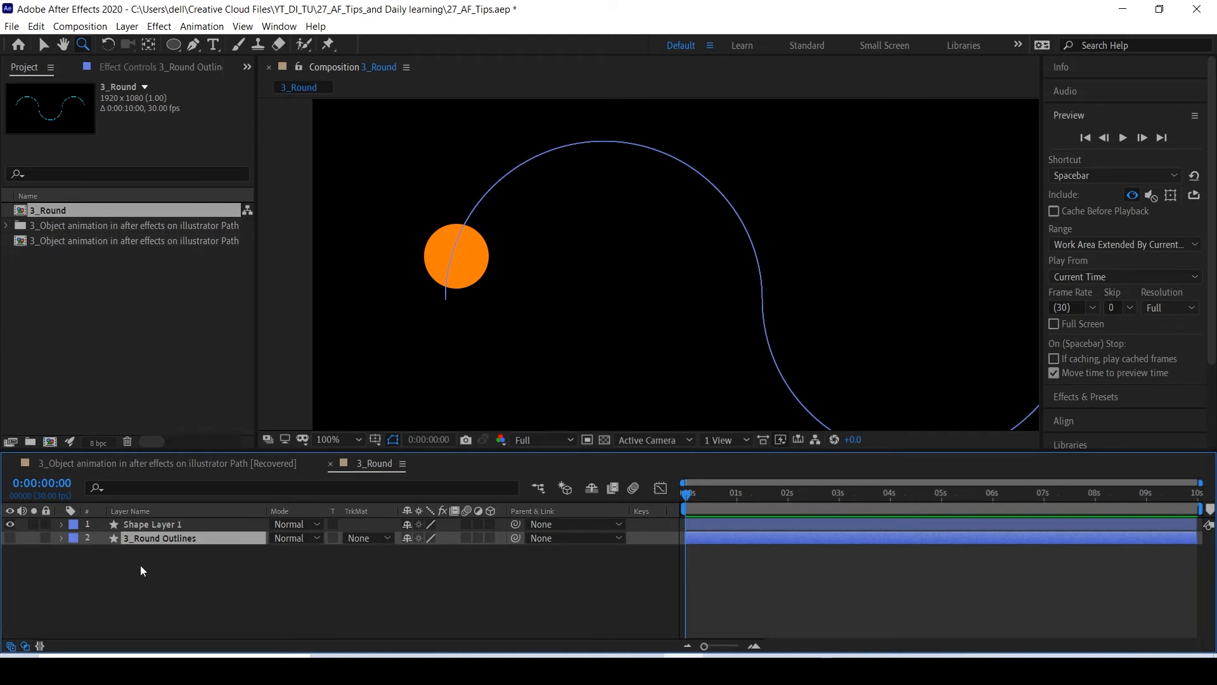
pyautogui.click(163, 526)
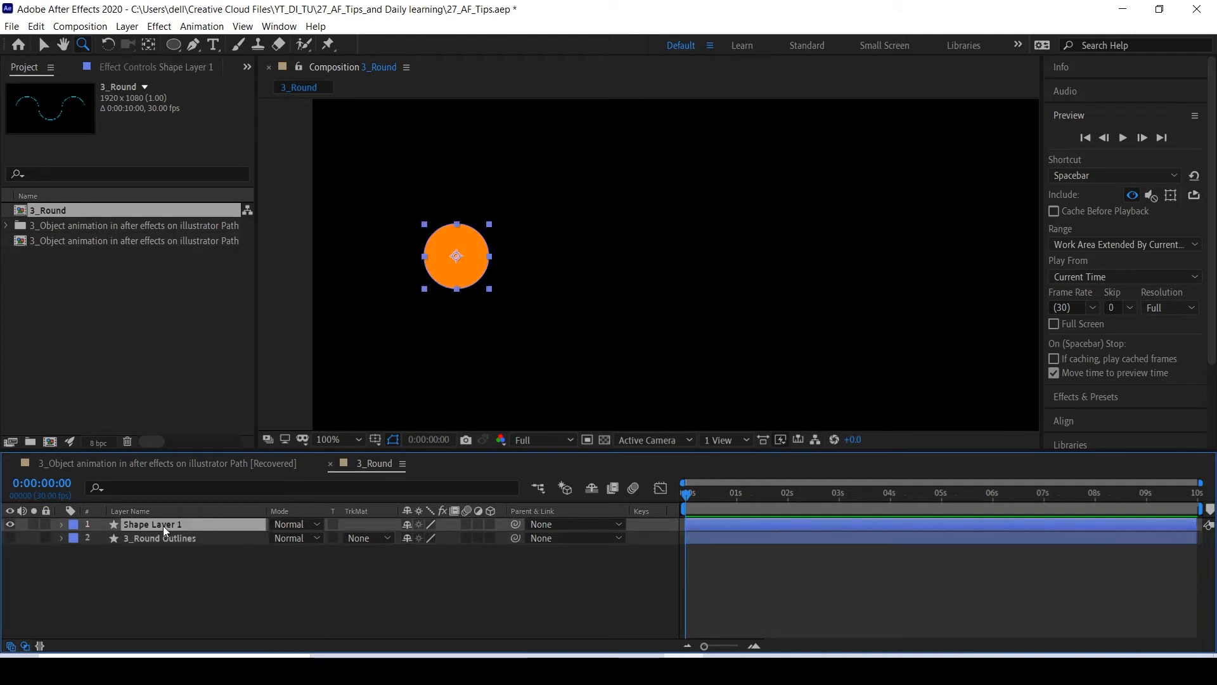
pyautogui.click(9, 523)
pyautogui.click(10, 538)
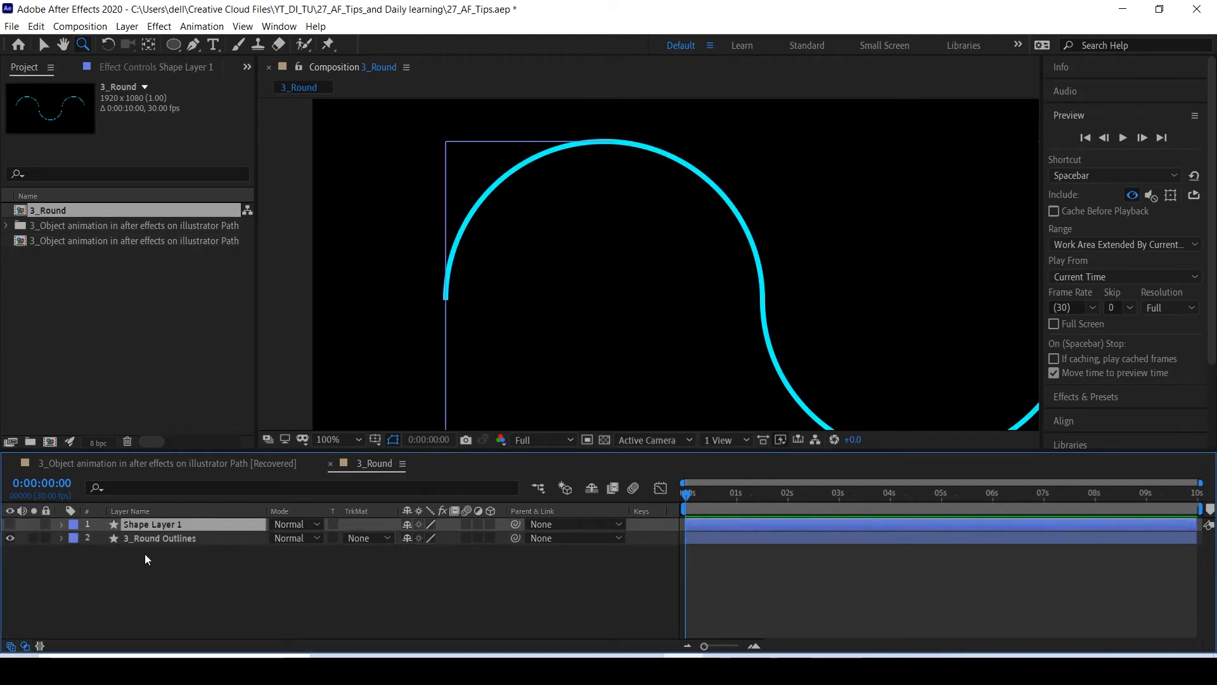
# Copy the Path property of Path 1 in the 3_Round Outlines layer.
pyautogui.click(170, 539)
pyautogui.click(60, 537)
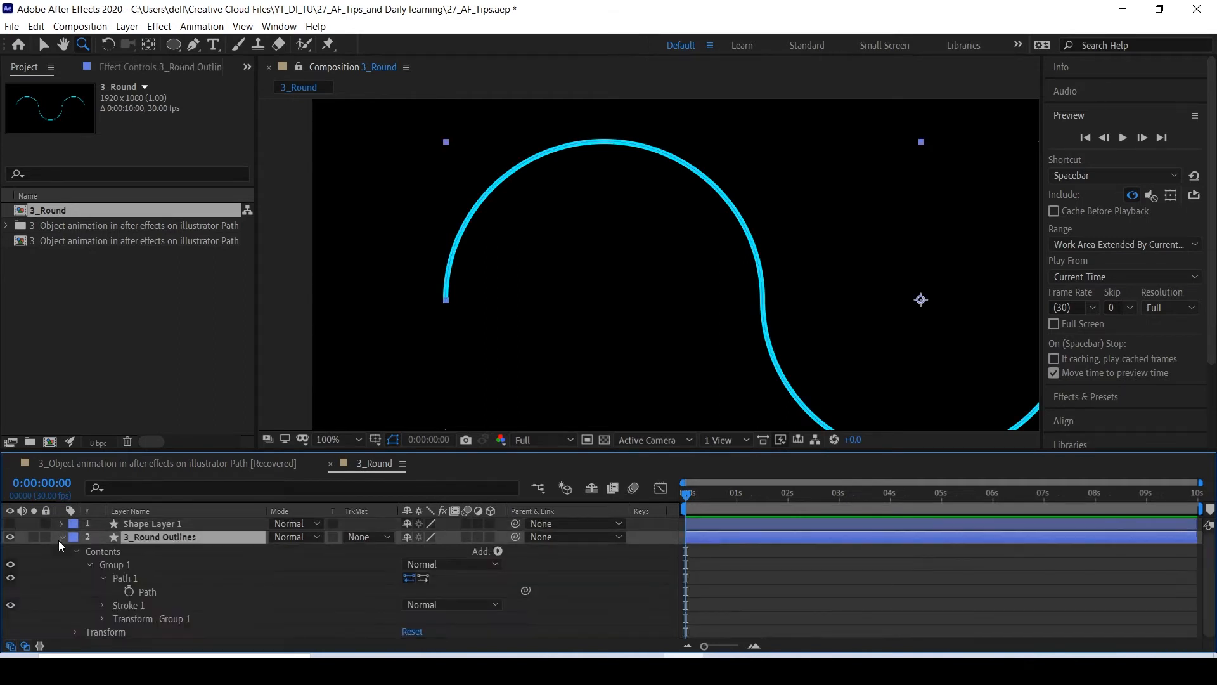
pyautogui.click(137, 579)
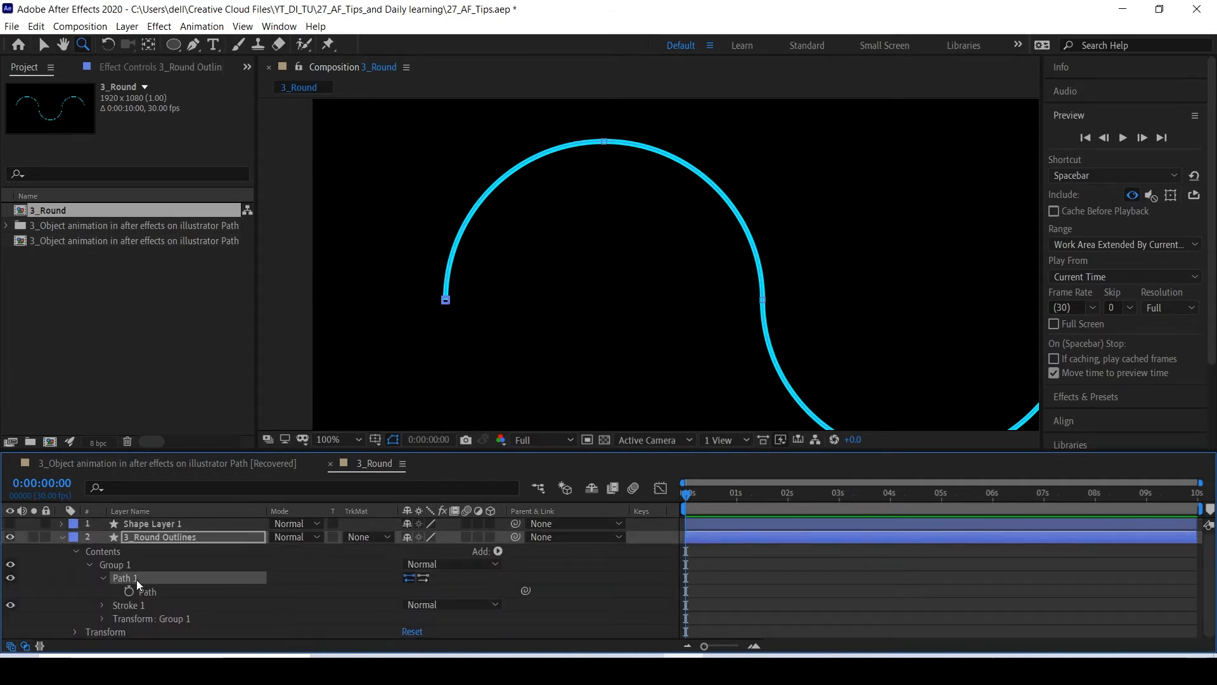
pyautogui.click(174, 603)
pyautogui.click(174, 592)
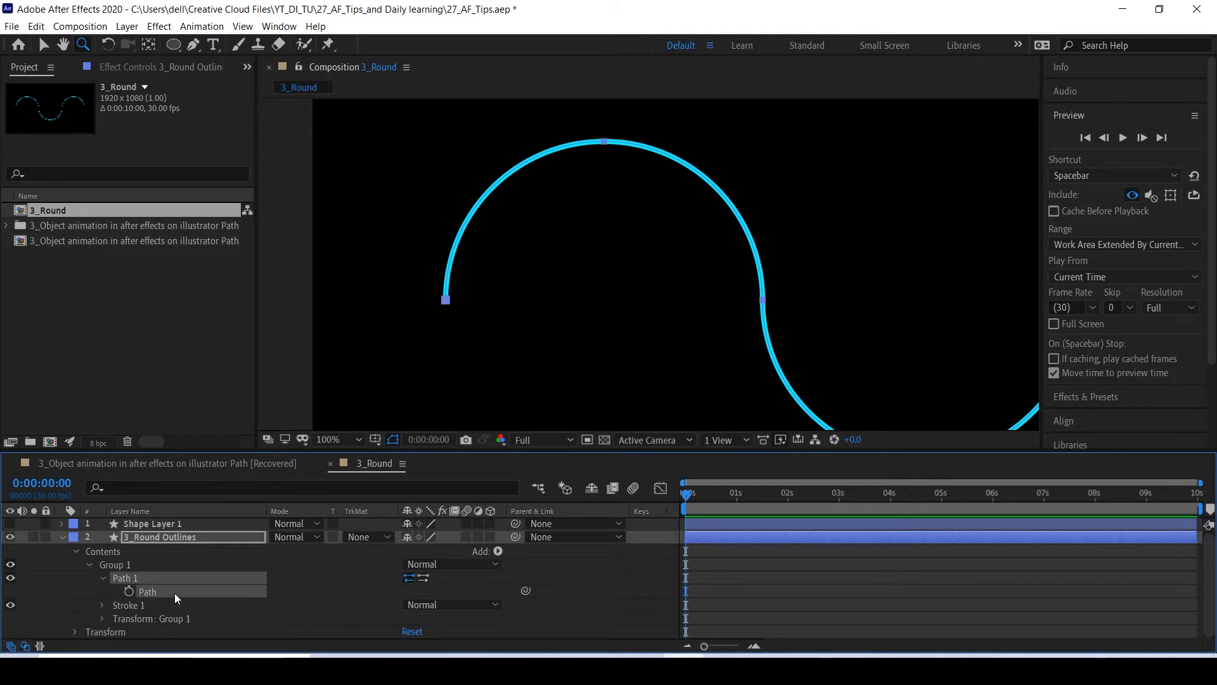
# Collapse and hide the 3_Round Outlines layer, and show the orange circle's Shape Layer 1 instead.
pyautogui.click(63, 538)
pyautogui.click(133, 524)
pyautogui.click(10, 538)
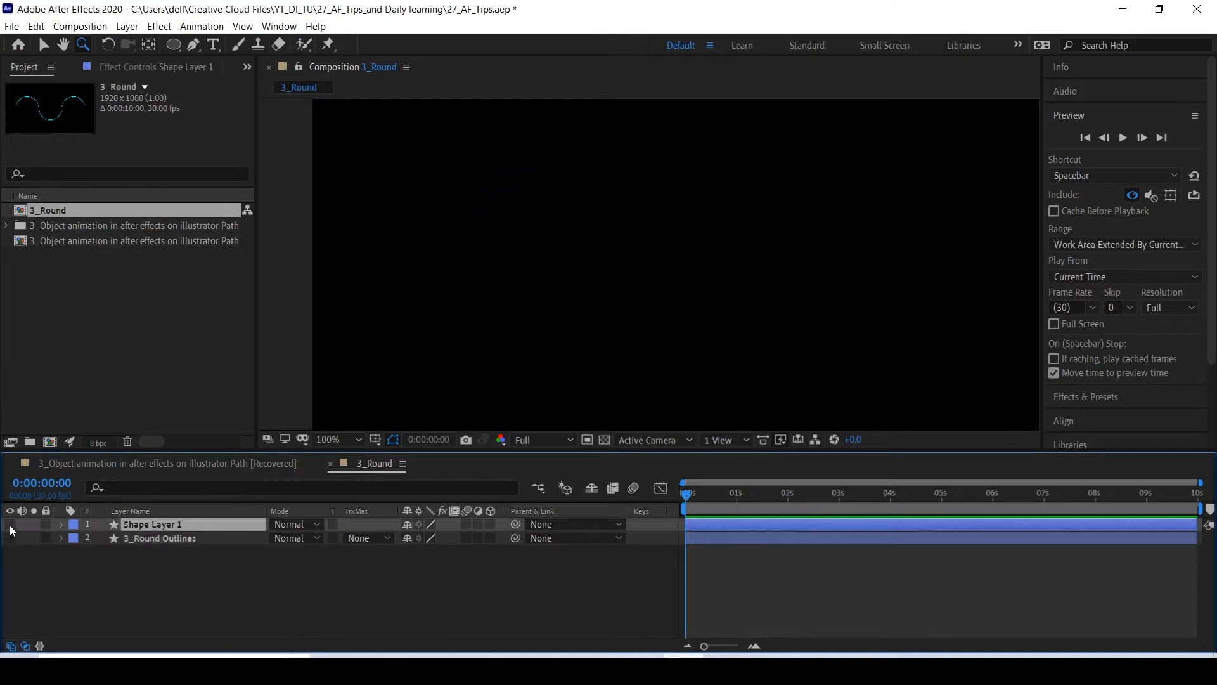
pyautogui.click(10, 524)
pyautogui.scroll(-4, 793, 351)
pyautogui.scroll(-2, 739, 317)
pyautogui.scroll(2, 714, 325)
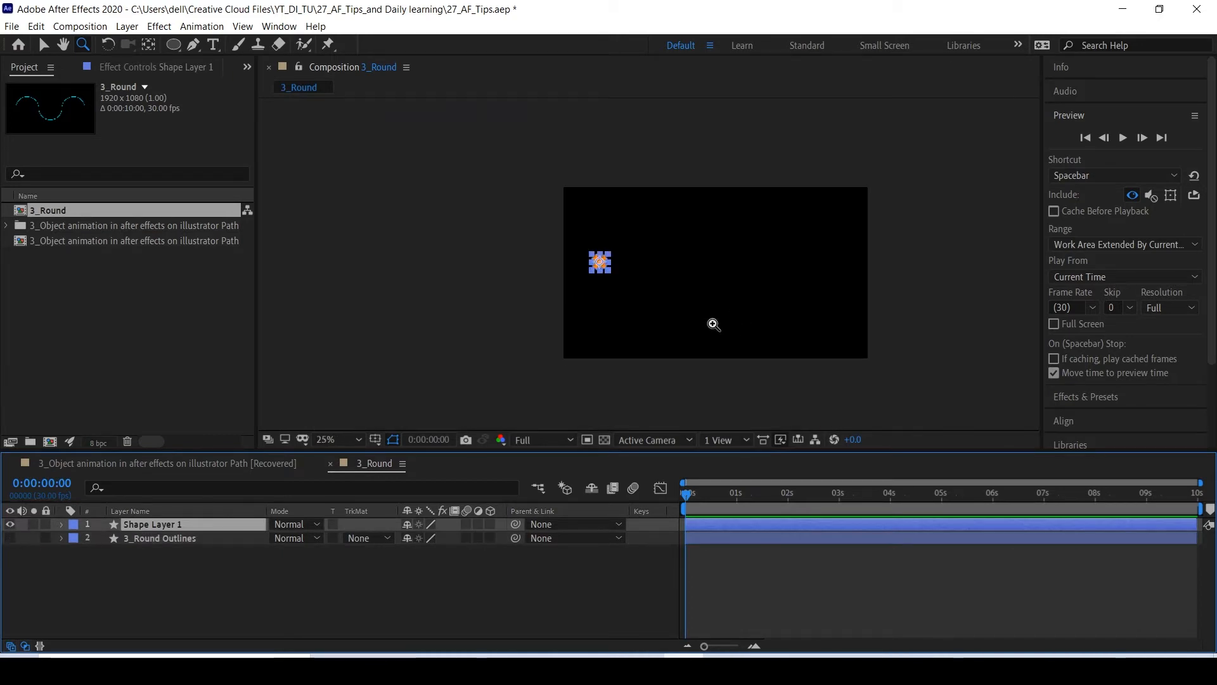
# Paste the copied wave path into the Position property of Shape Layer 1 at the start of the timeline.
pyautogui.press('p')
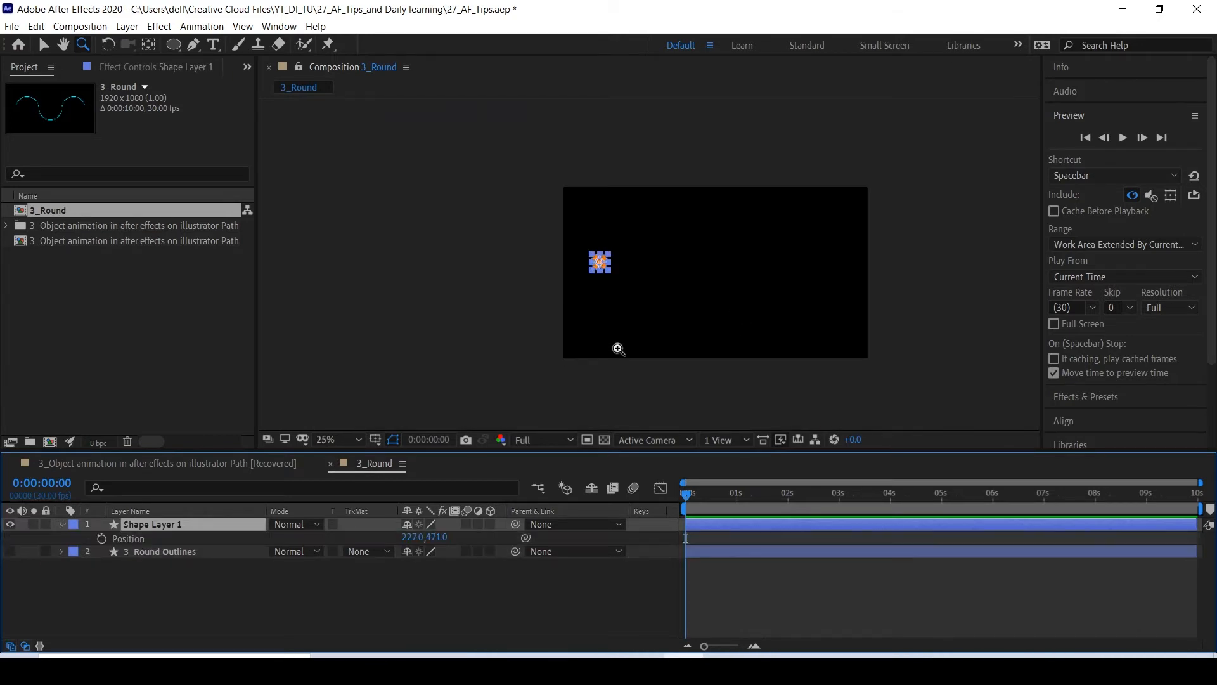
pyautogui.click(150, 603)
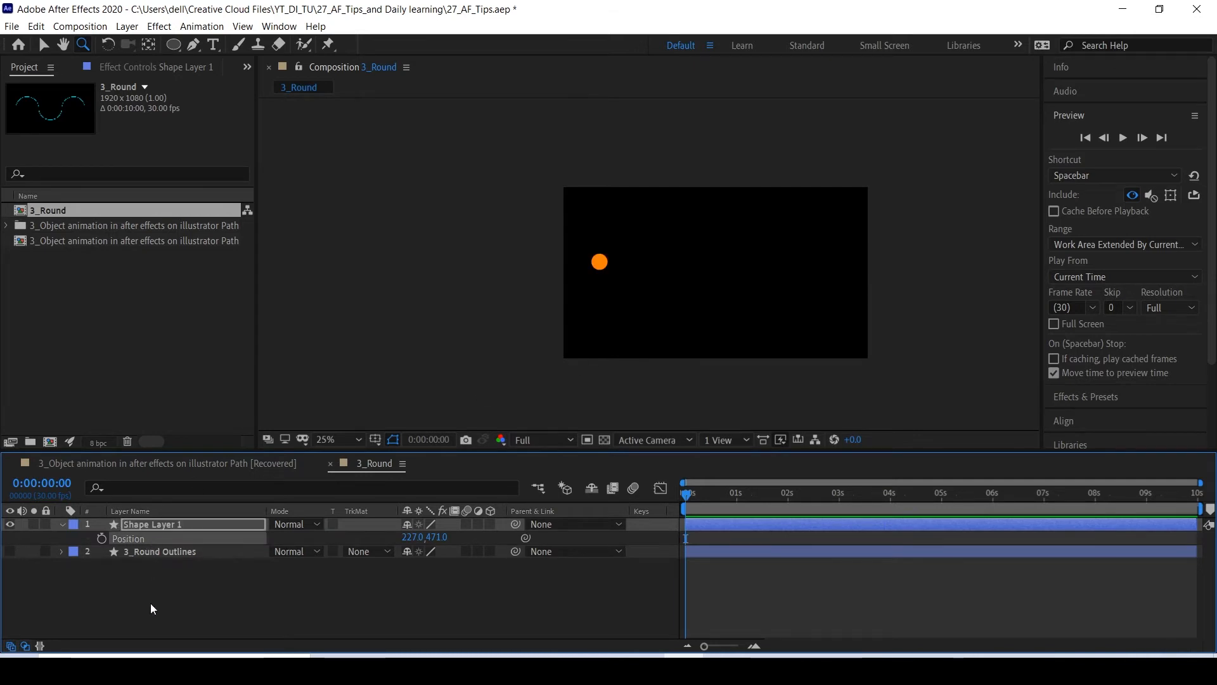
pyautogui.click(132, 537)
pyautogui.hotkey('ctrl', 'v')
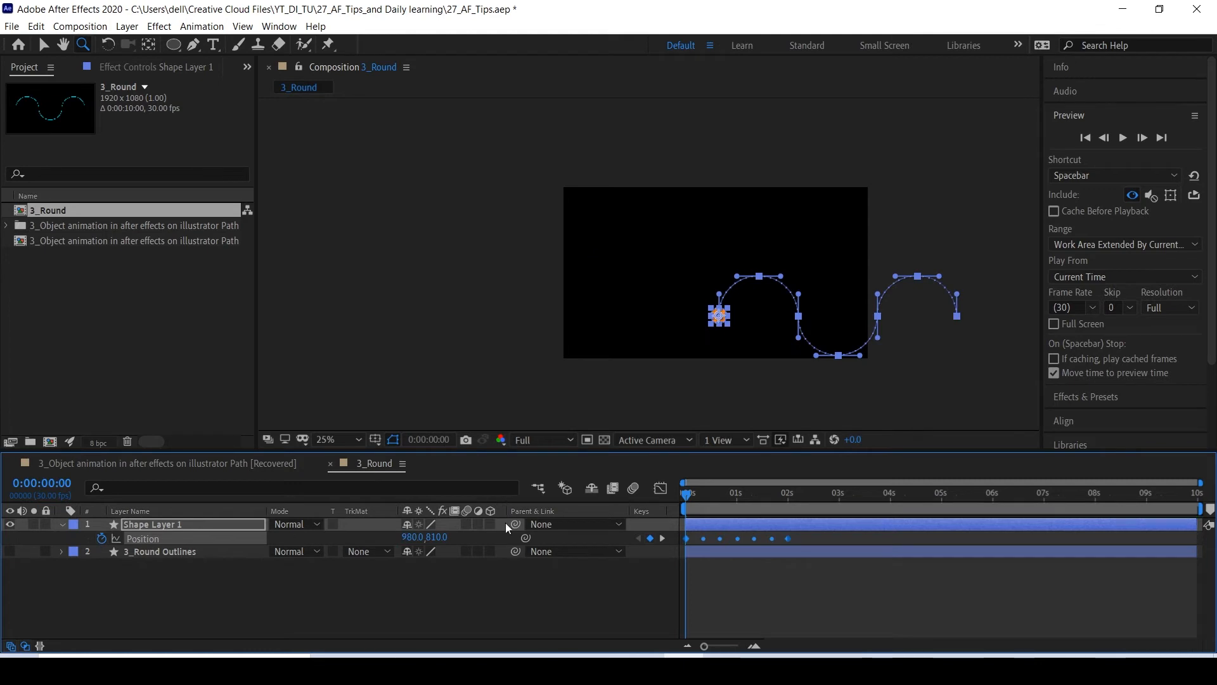
pyautogui.click(509, 595)
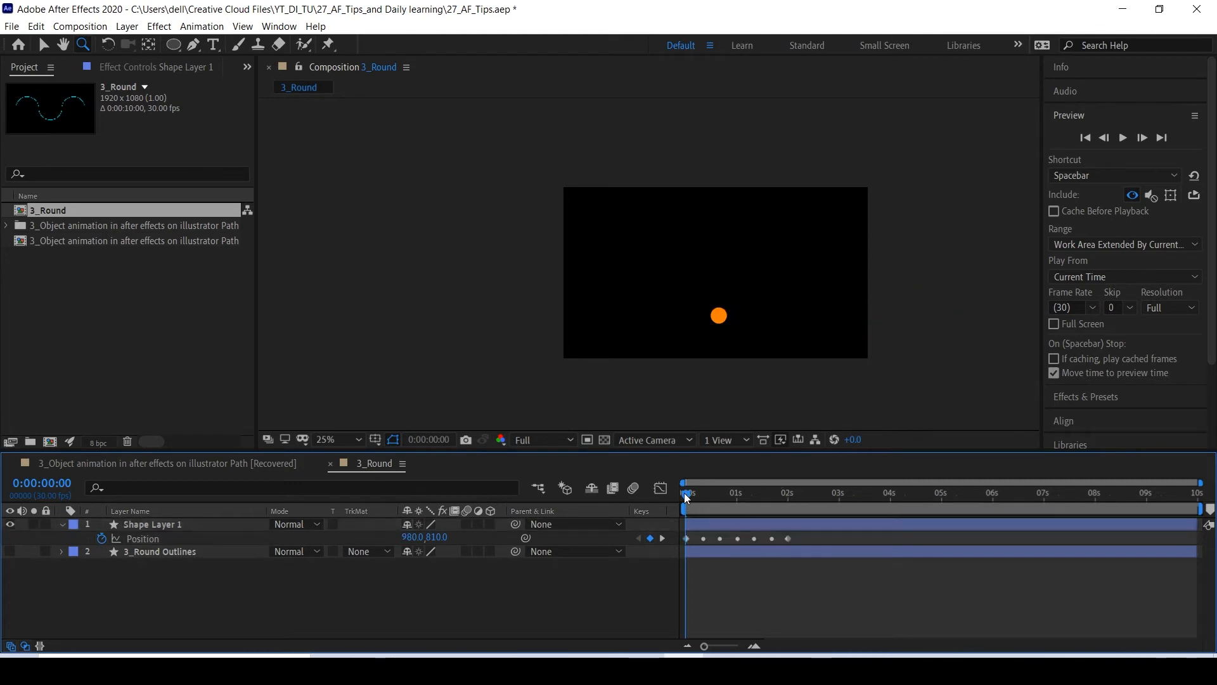
# Preview the circle's motion from the start of the timeline and show the 3_Round Outlines layer again.
pyautogui.moveTo(686, 498); pyautogui.dragTo(670, 576)
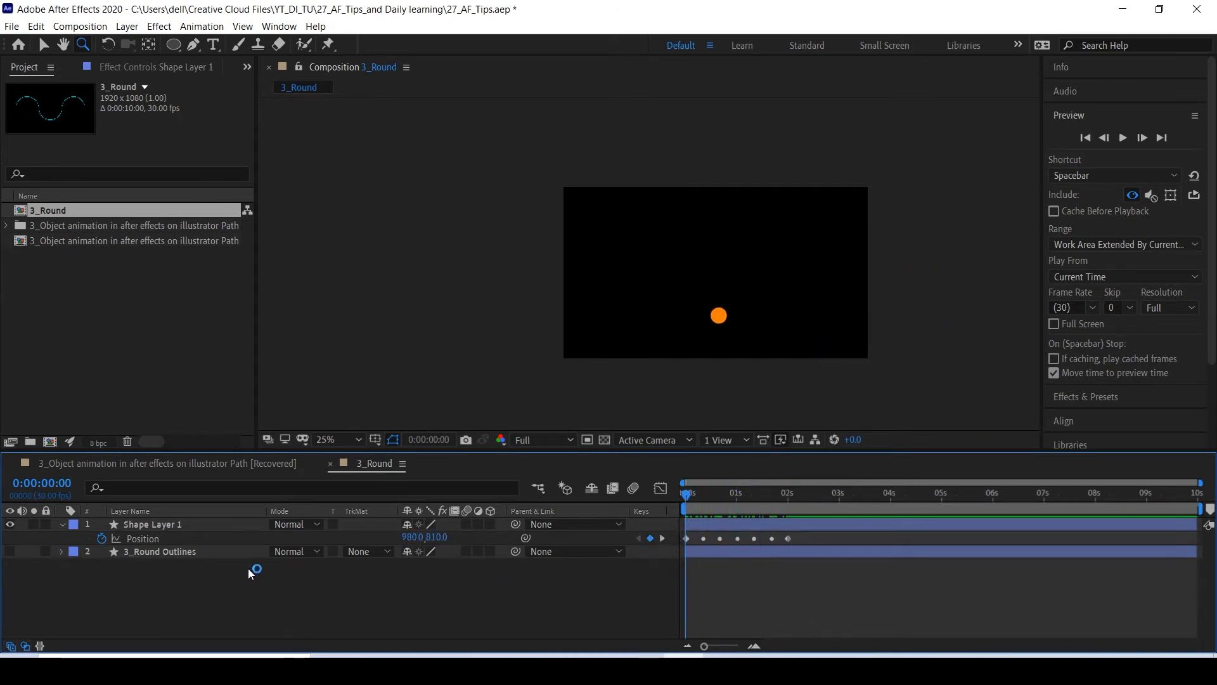
pyautogui.click(175, 524)
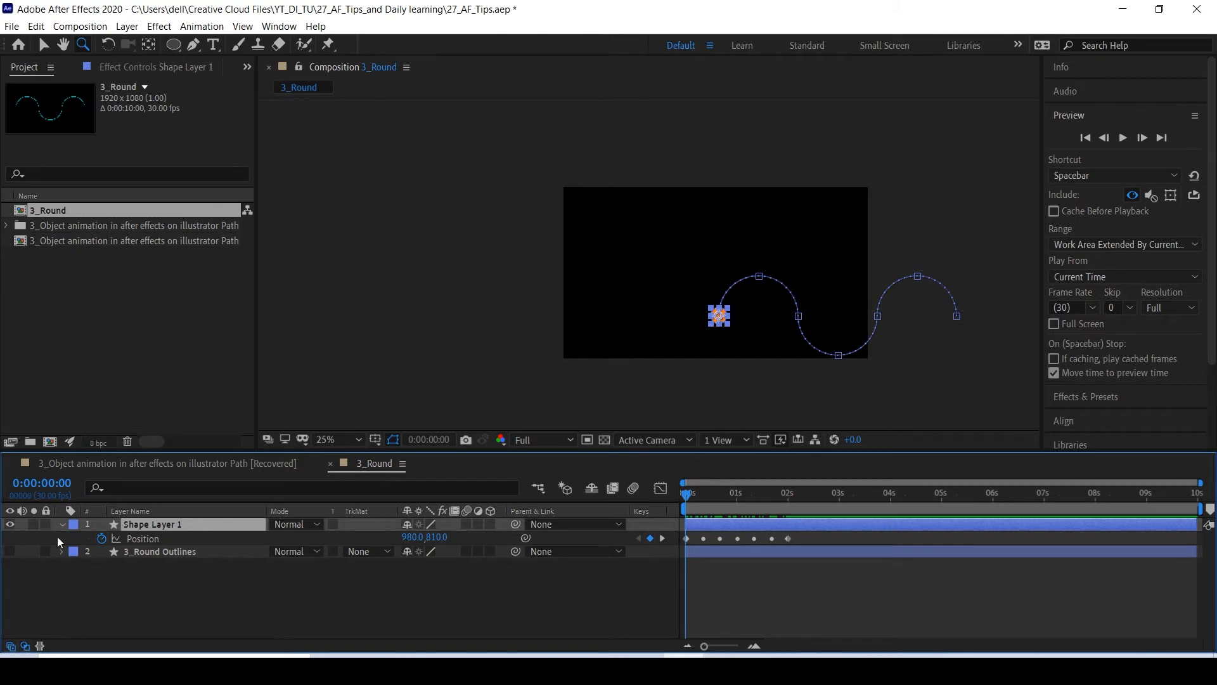
pyautogui.click(9, 551)
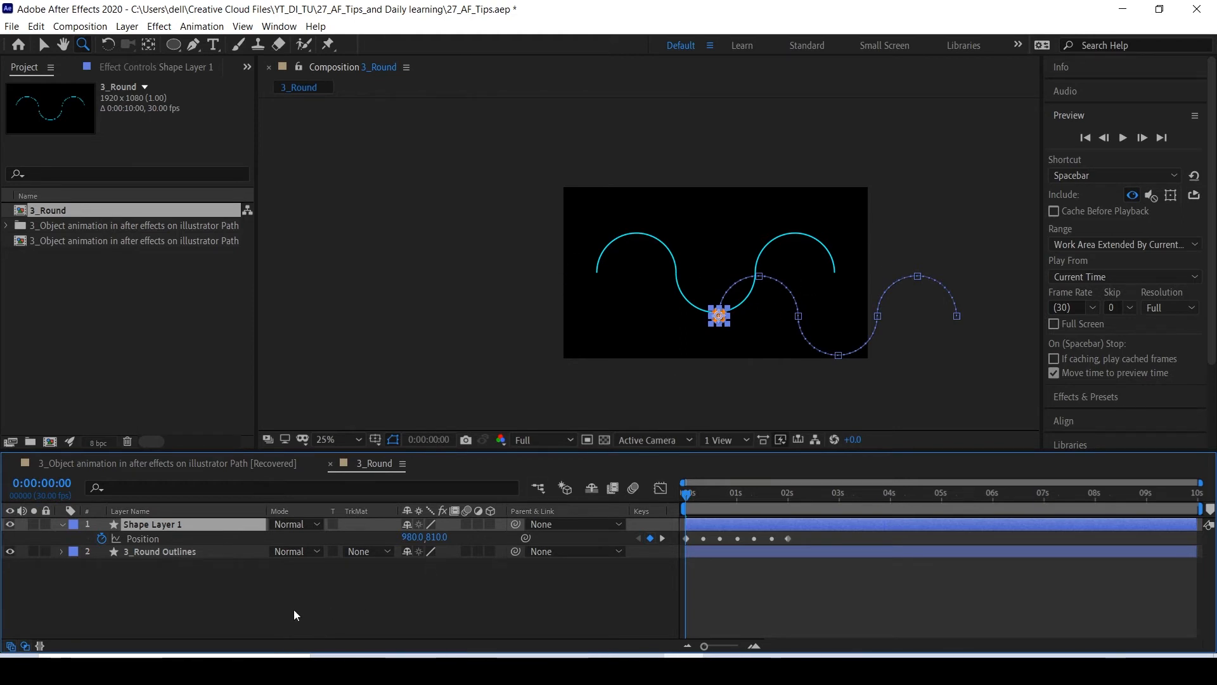
# Compare the placement of the circle's motion path with the wave in the 3_Round Outlines layer.
pyautogui.click(218, 601)
pyautogui.click(203, 525)
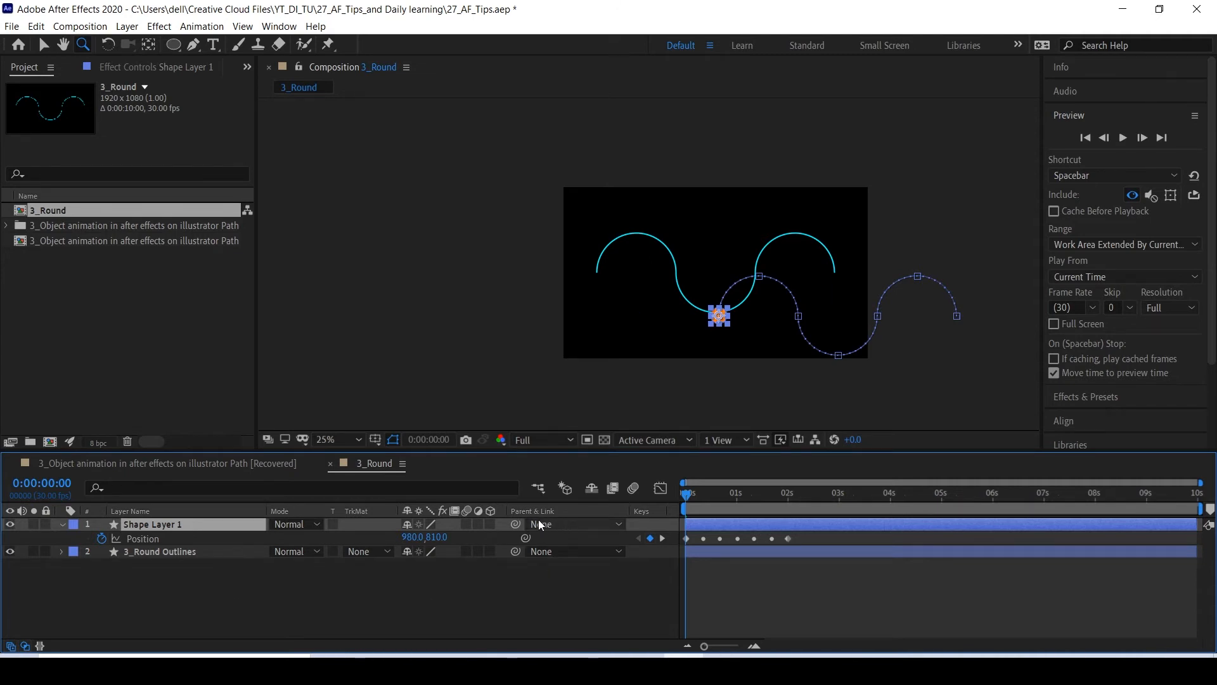
pyautogui.click(199, 604)
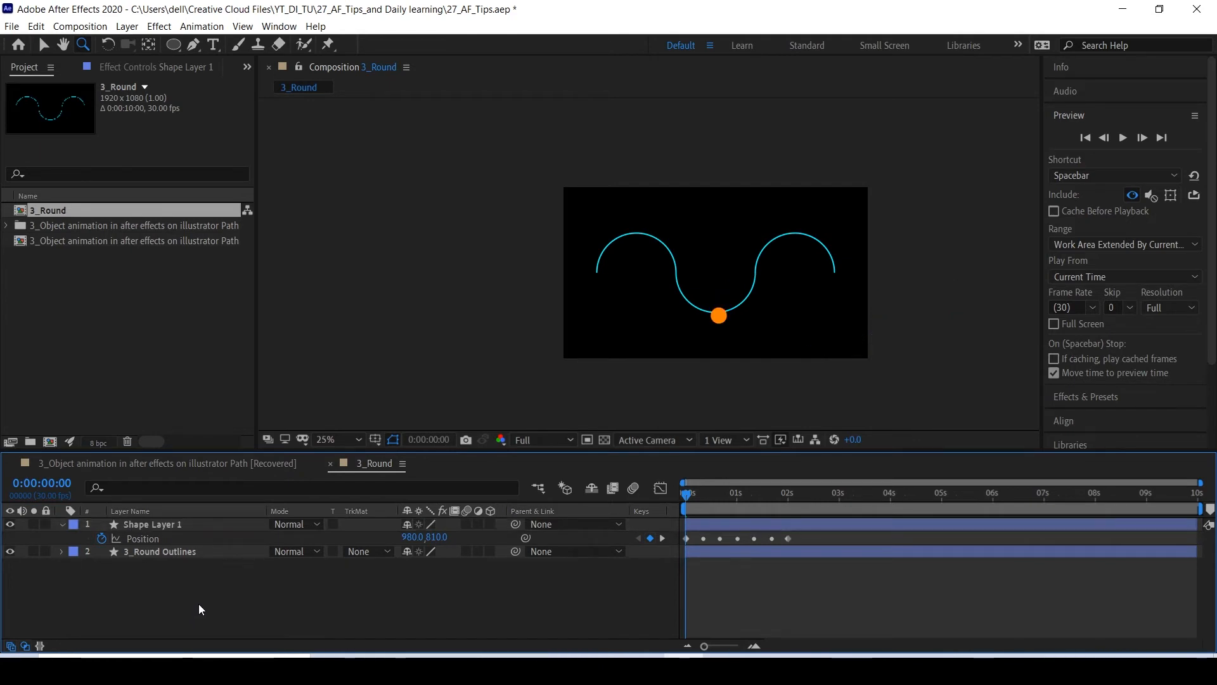
pyautogui.click(166, 526)
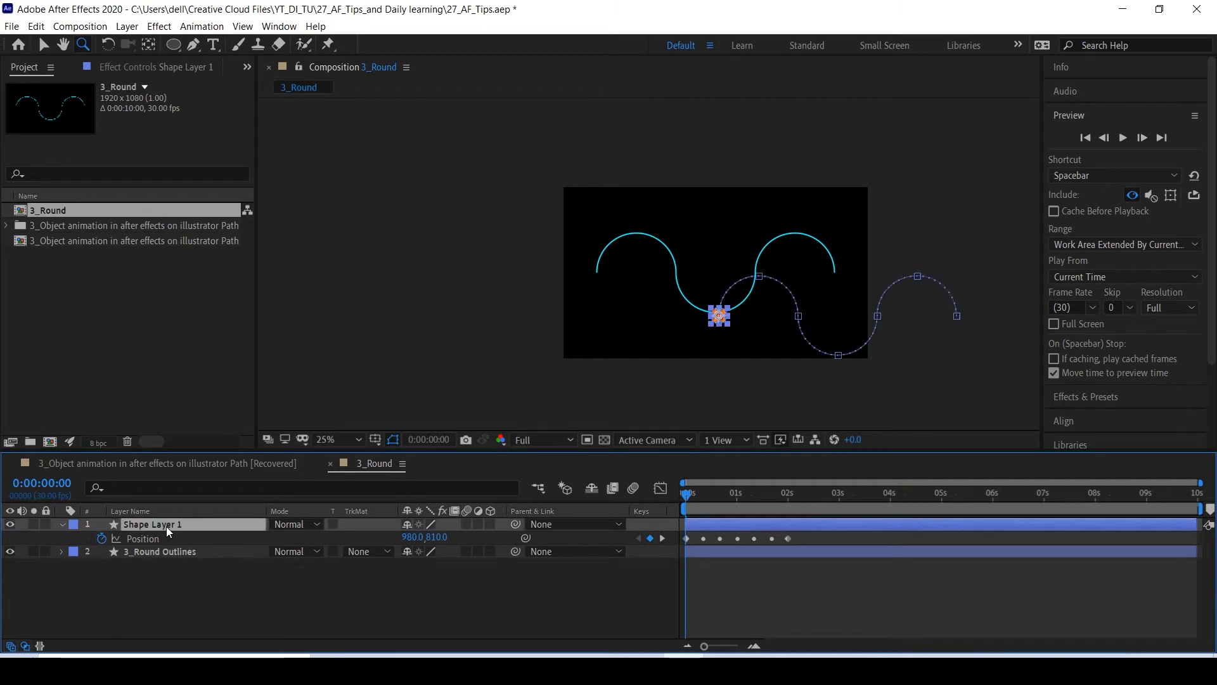
pyautogui.click(167, 587)
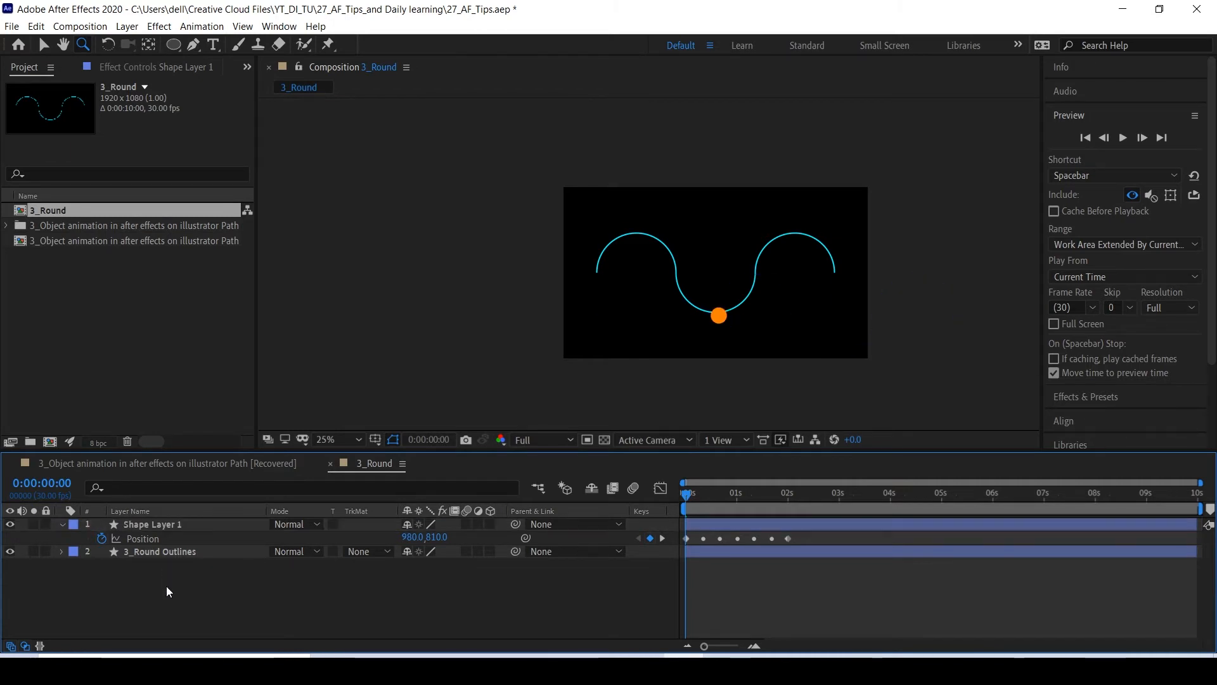
pyautogui.click(162, 554)
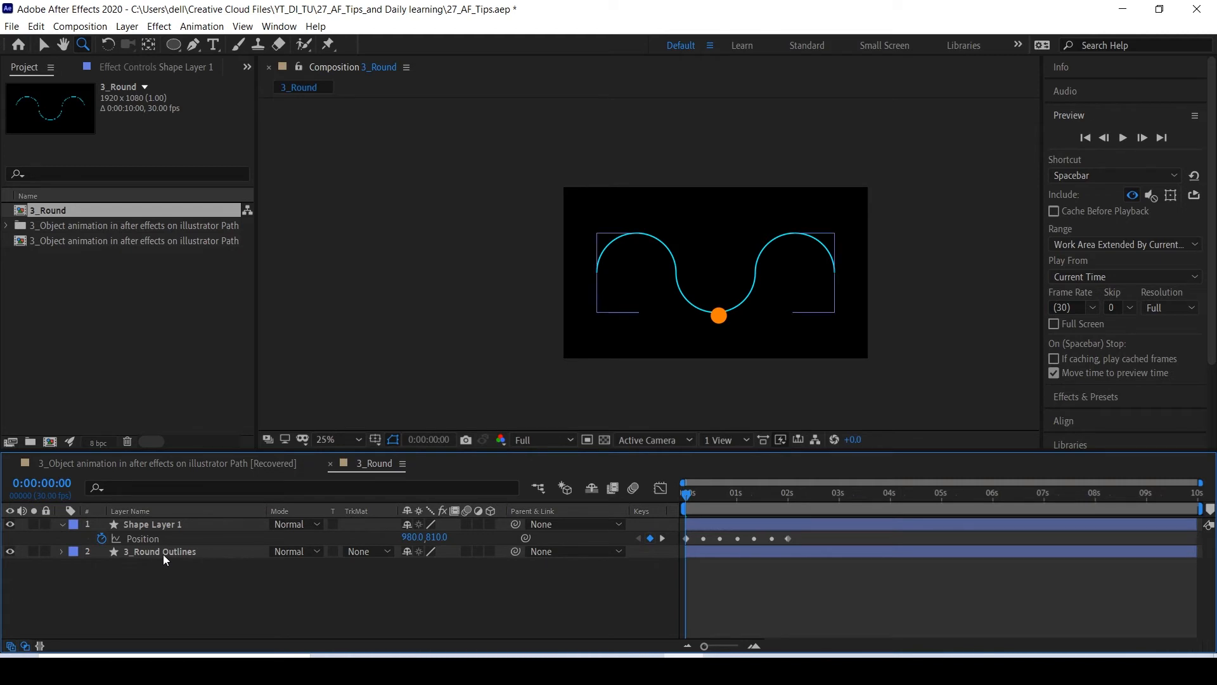
pyautogui.click(159, 528)
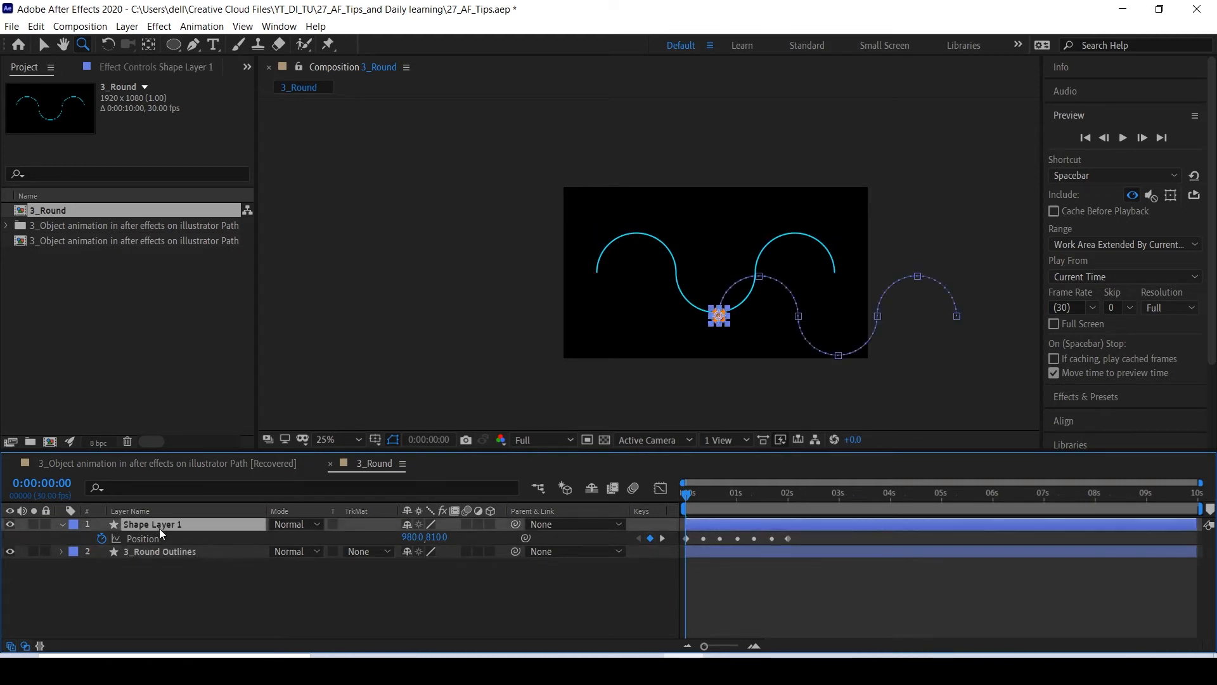
# Add a new null object to the 3_Round composition.
pyautogui.click(177, 596)
pyautogui.rightClick(184, 584)
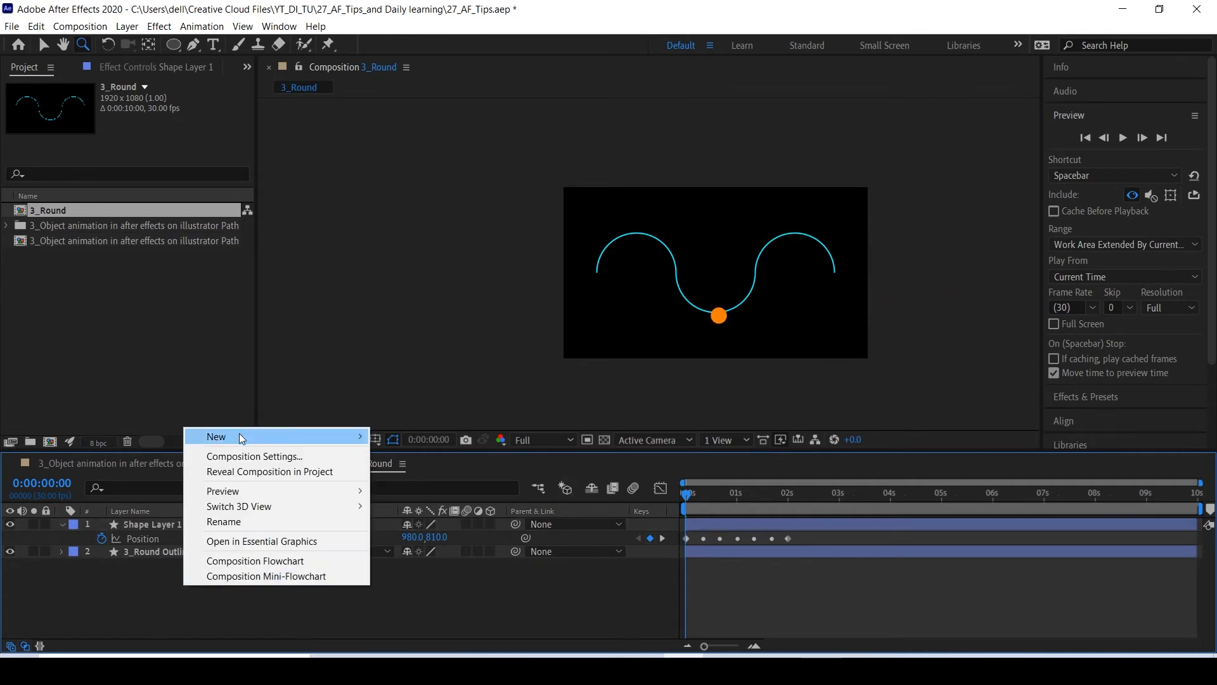
pyautogui.click(239, 432)
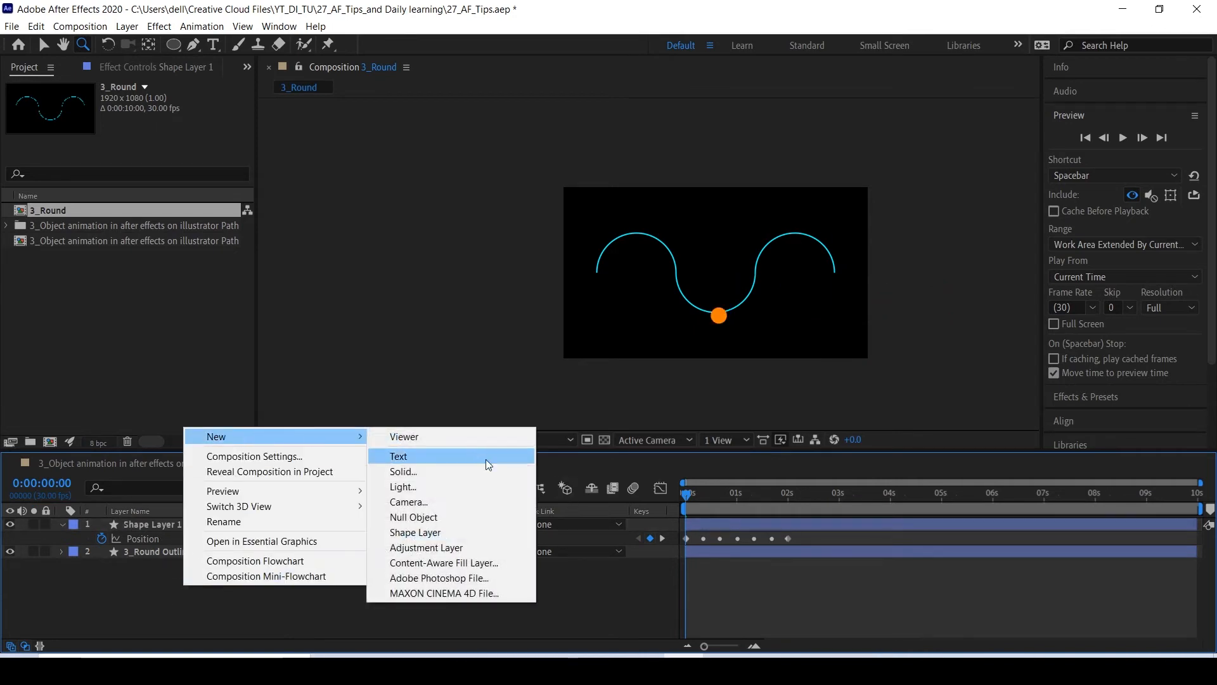
pyautogui.click(423, 517)
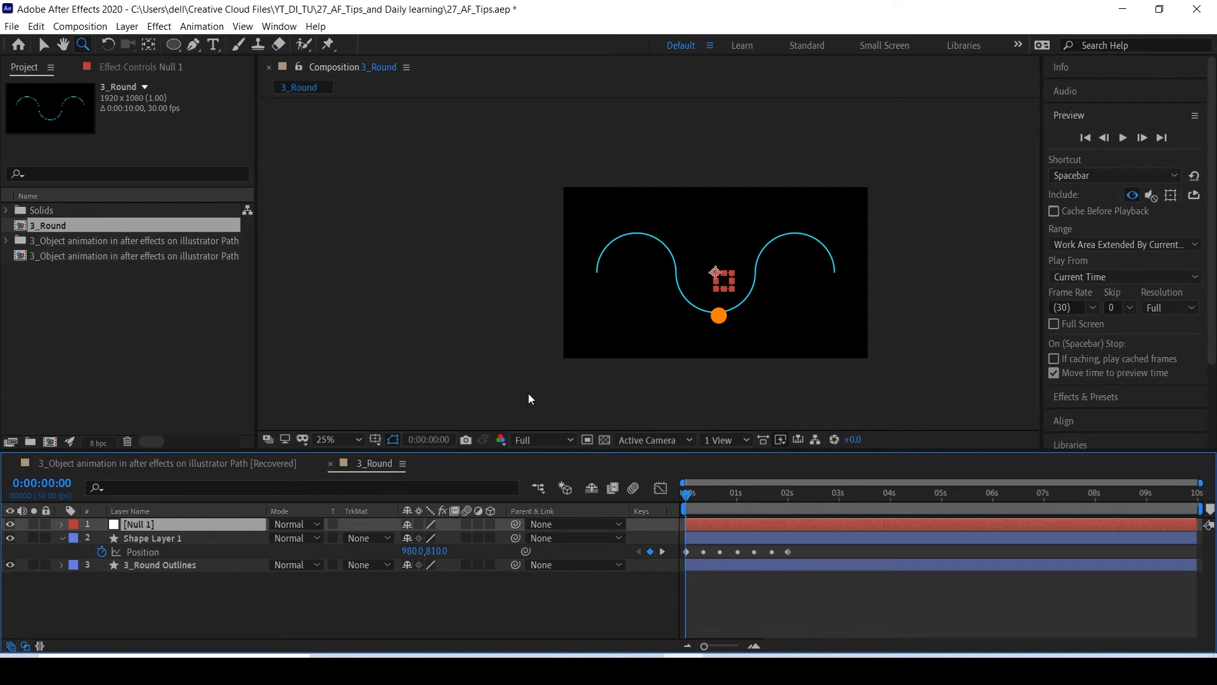
# Center the null object's anchor point in its layer content.
pyautogui.hotkey('ctrl', 'alt', 'Home')
pyautogui.click(749, 310)
pyautogui.press('h')
pyautogui.moveTo(573, 254); pyautogui.dragTo(543, 317)
pyautogui.press('z')
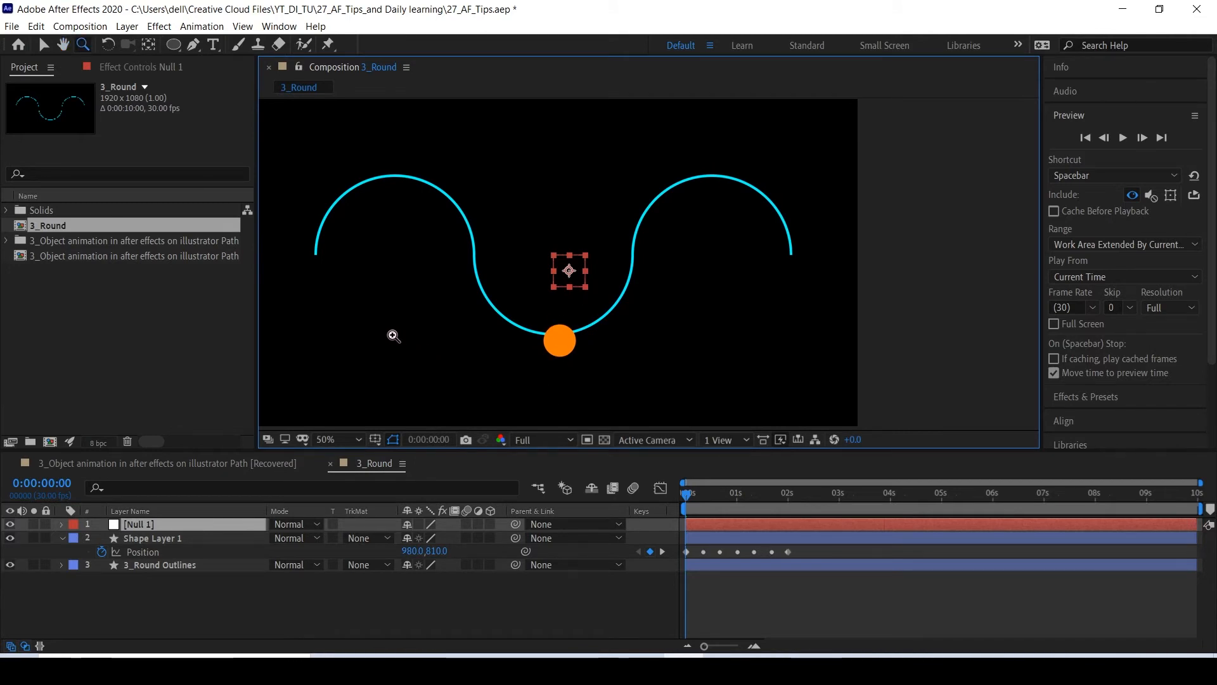
pyautogui.scroll(-3, 564, 323)
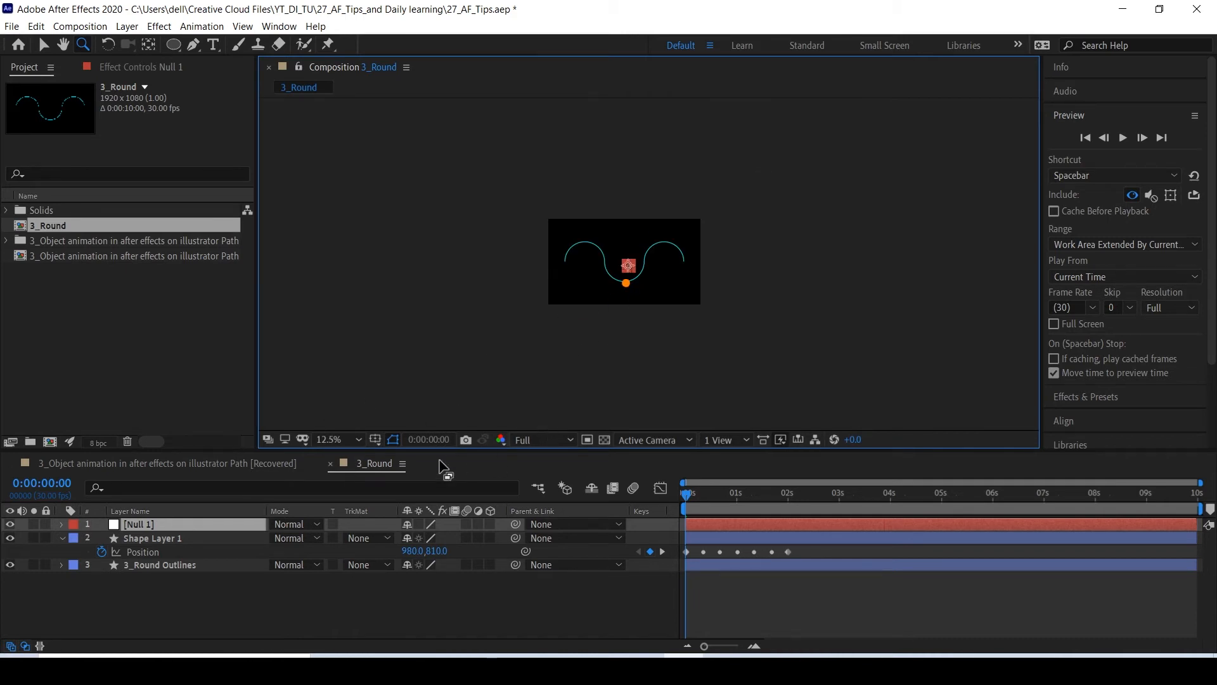
# Move Null 1 down and left until it is centered exactly on the orange circle.
pyautogui.click(187, 538)
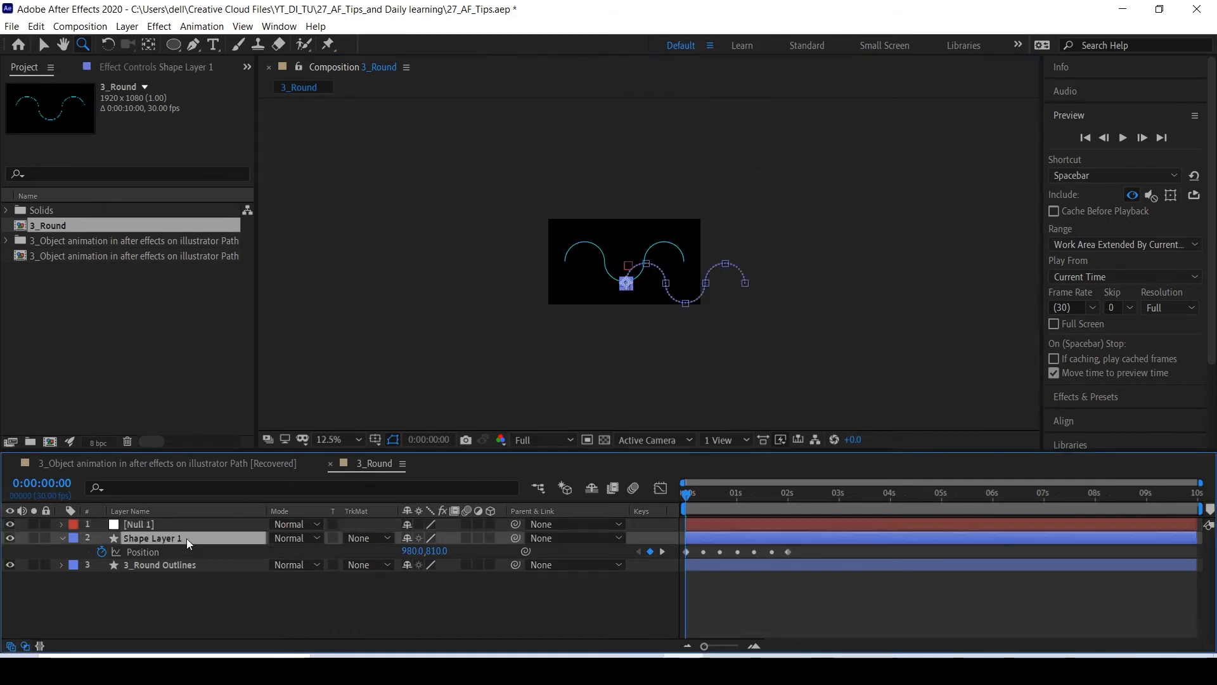
pyautogui.click(650, 282)
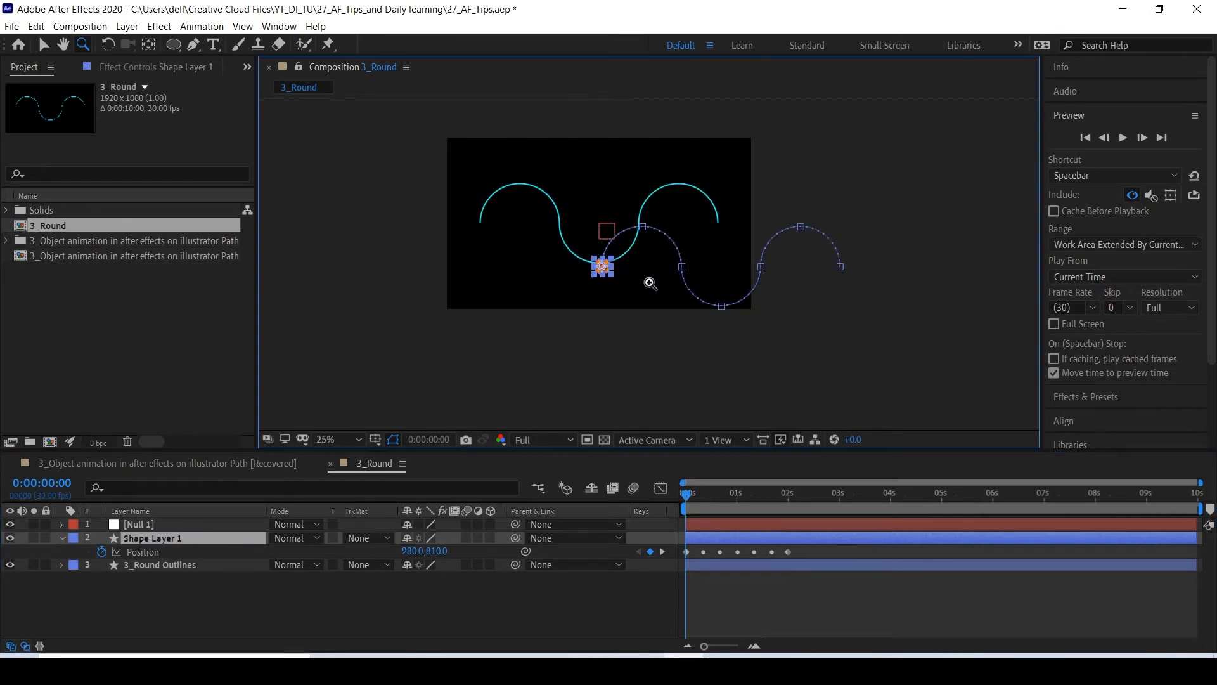
pyautogui.click(205, 528)
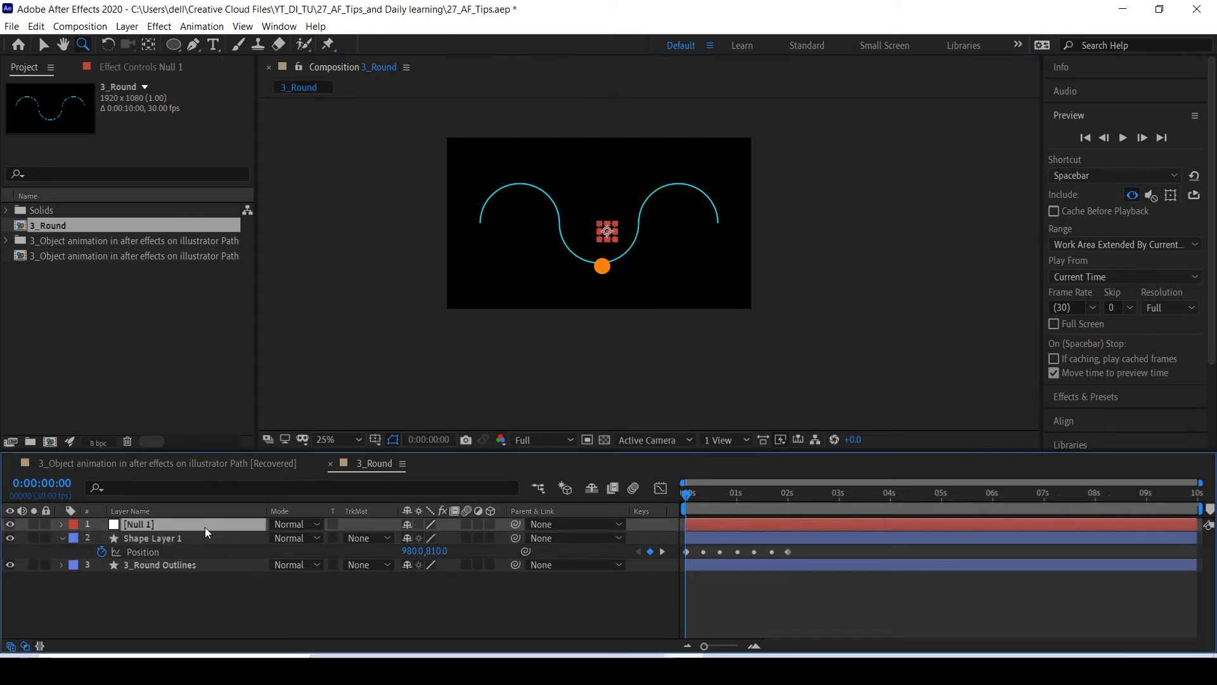
pyautogui.click(618, 271)
pyautogui.click(621, 229)
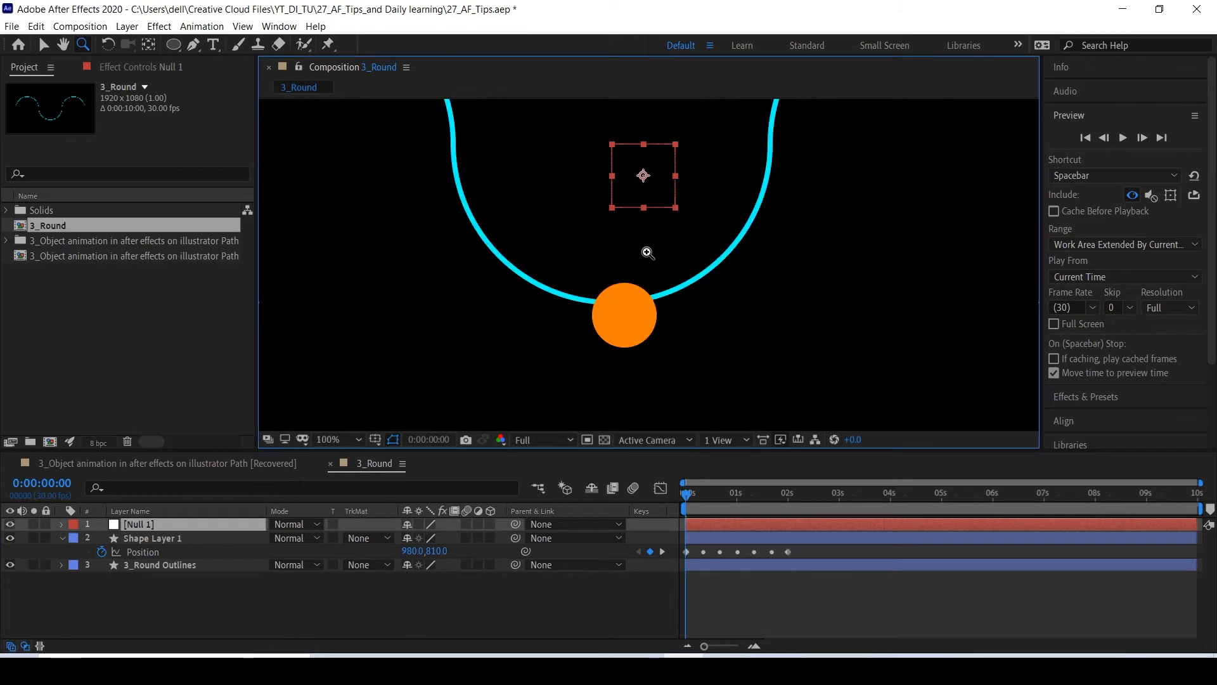
pyautogui.hotkey('shift', 'Down')
pyautogui.hotkey('shift', 'Down')
pyautogui.hotkey('shift', 'Down')
pyautogui.hotkey('shift', 'Down')
pyautogui.hotkey('shift', 'Down')
pyautogui.hotkey('shift', 'Down')
pyautogui.hotkey('shift', 'Down')
pyautogui.hotkey('shift', 'Down')
pyautogui.hotkey('shift', 'Down')
pyautogui.hotkey('shift', 'Down')
pyautogui.hotkey('shift', 'Down')
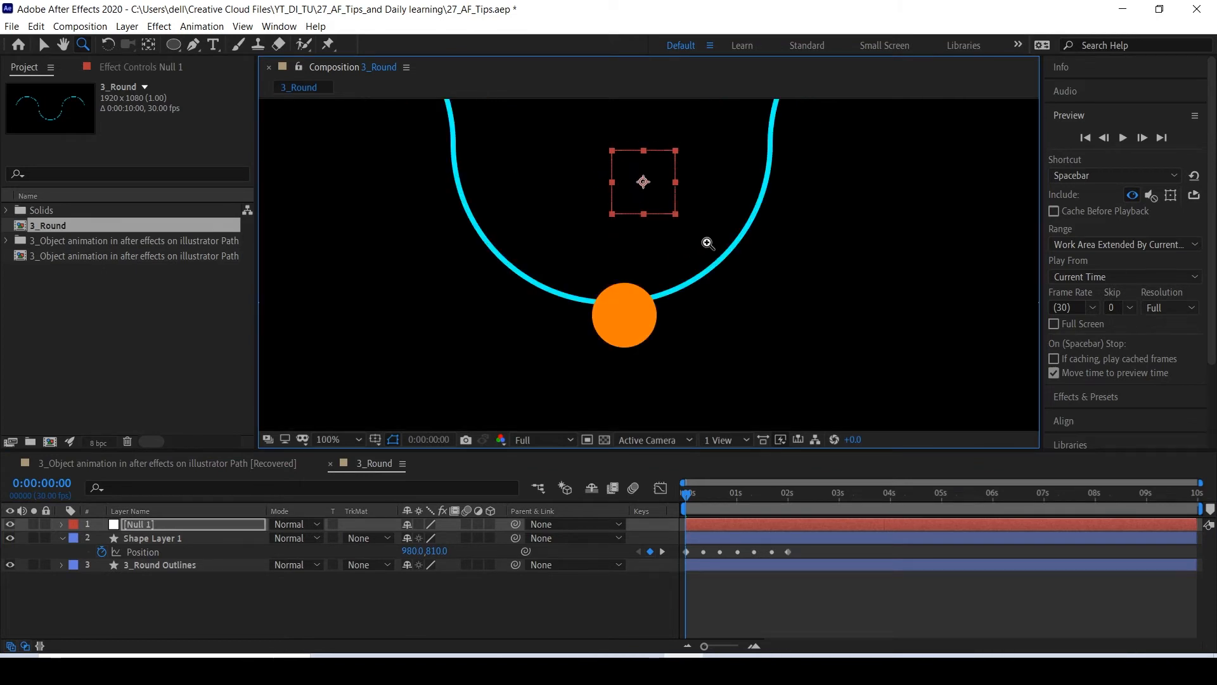
pyautogui.hotkey('shift', 'Down')
pyautogui.hotkey('shift', 'Down')
pyautogui.hotkey('shift', 'Down')
pyautogui.hotkey('shift', 'Down')
pyautogui.hotkey('shift', 'Down')
pyautogui.hotkey('shift', 'Down')
pyautogui.hotkey('shift', 'Down')
pyautogui.hotkey('shift', 'Down')
pyautogui.hotkey('shift', 'Down')
pyautogui.hotkey('shift', 'Down')
pyautogui.hotkey('shift', 'Down')
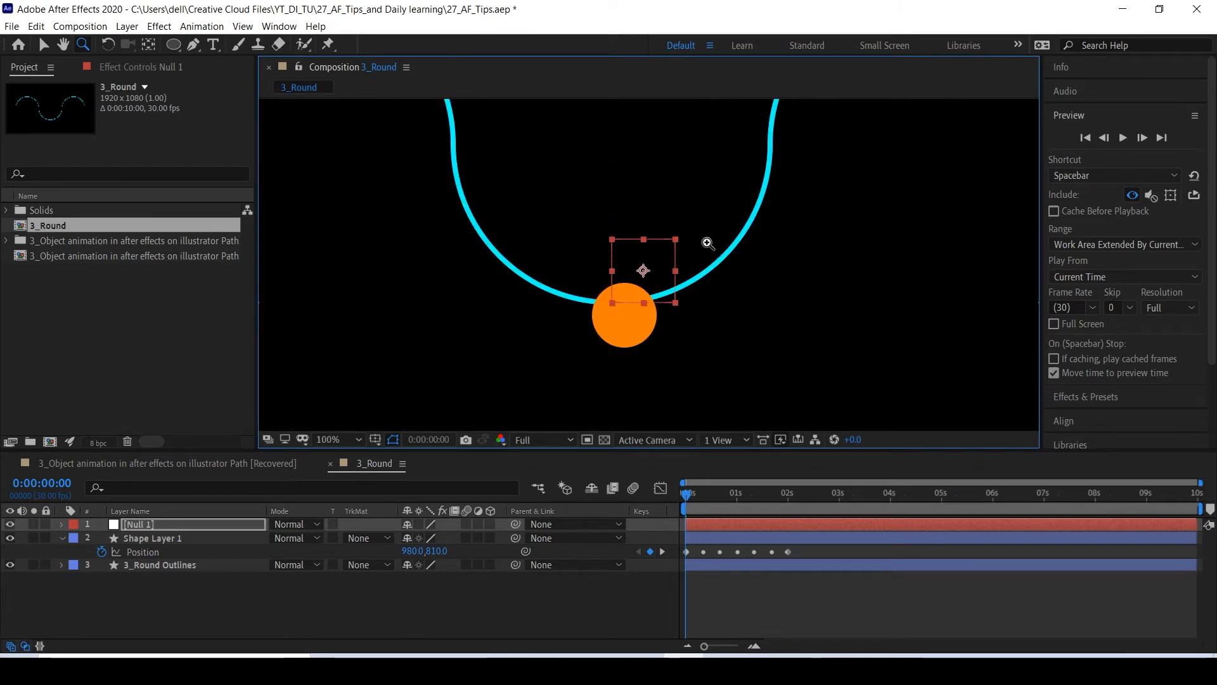
pyautogui.hotkey('shift', 'Left')
pyautogui.hotkey('shift', 'Left')
pyautogui.hotkey('shift', 'Left')
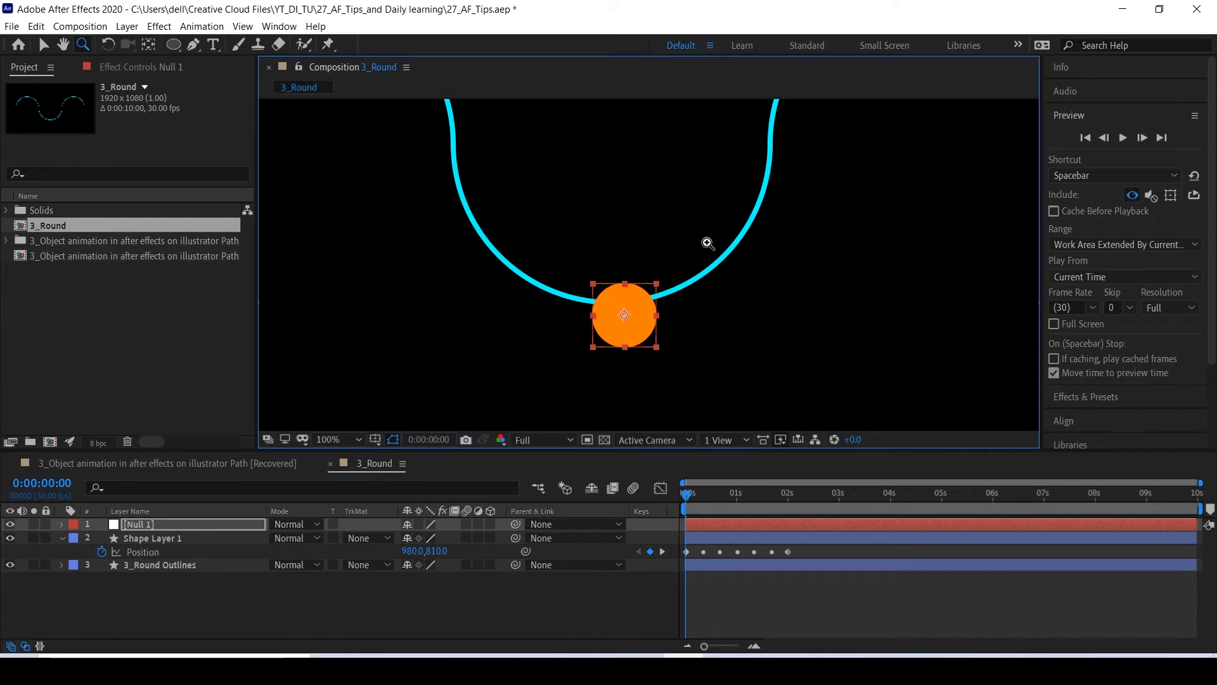
# Parent Shape Layer 1 to Null 1.
pyautogui.click(223, 586)
pyautogui.click(192, 540)
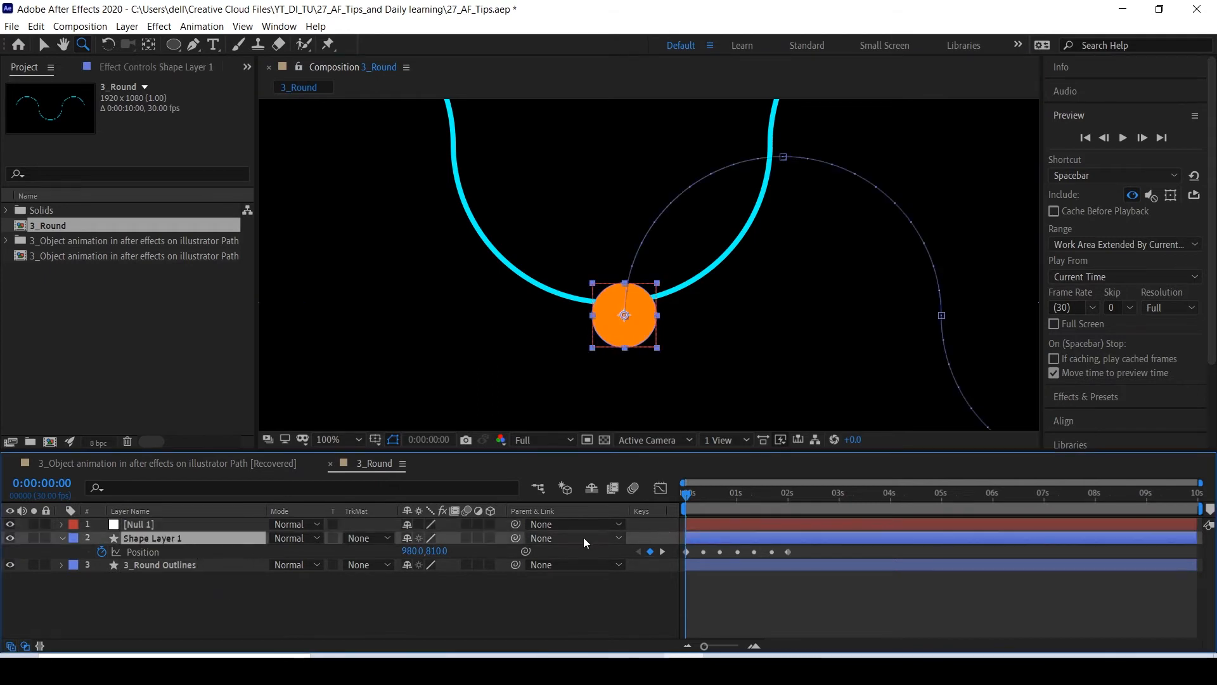
pyautogui.click(583, 538)
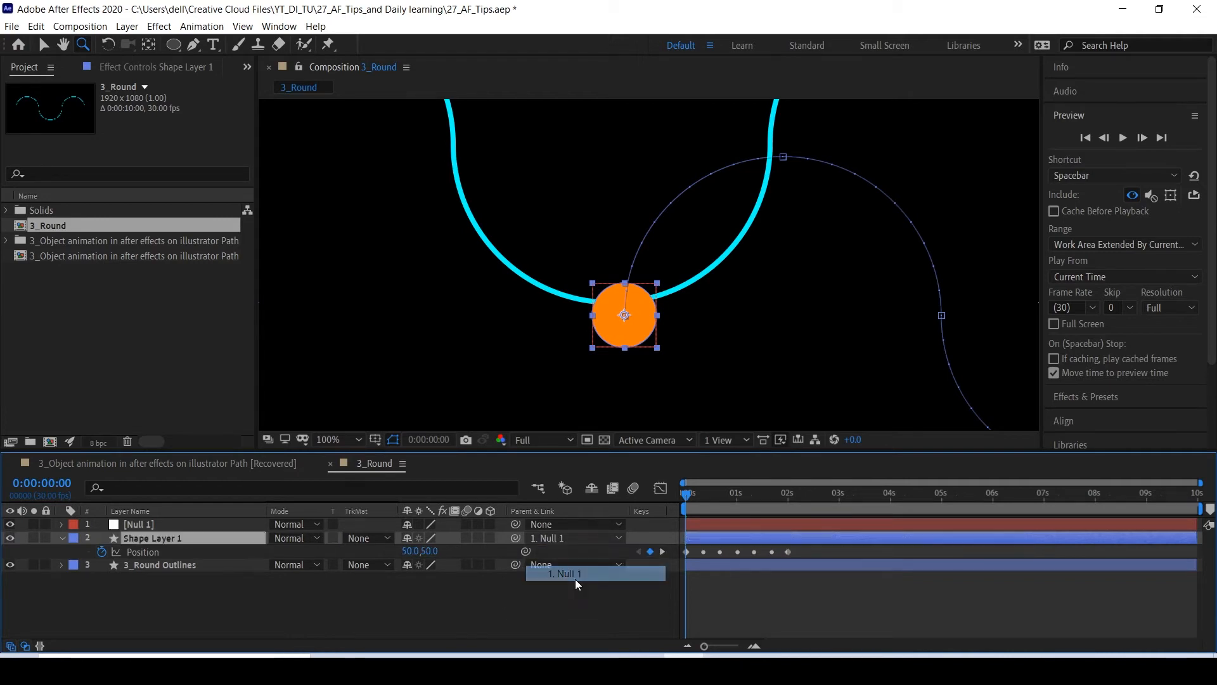
# Move Null 1 and its parented orange circle straight up to just above the height of the wave's left end.
pyautogui.click(569, 574)
pyautogui.click(170, 525)
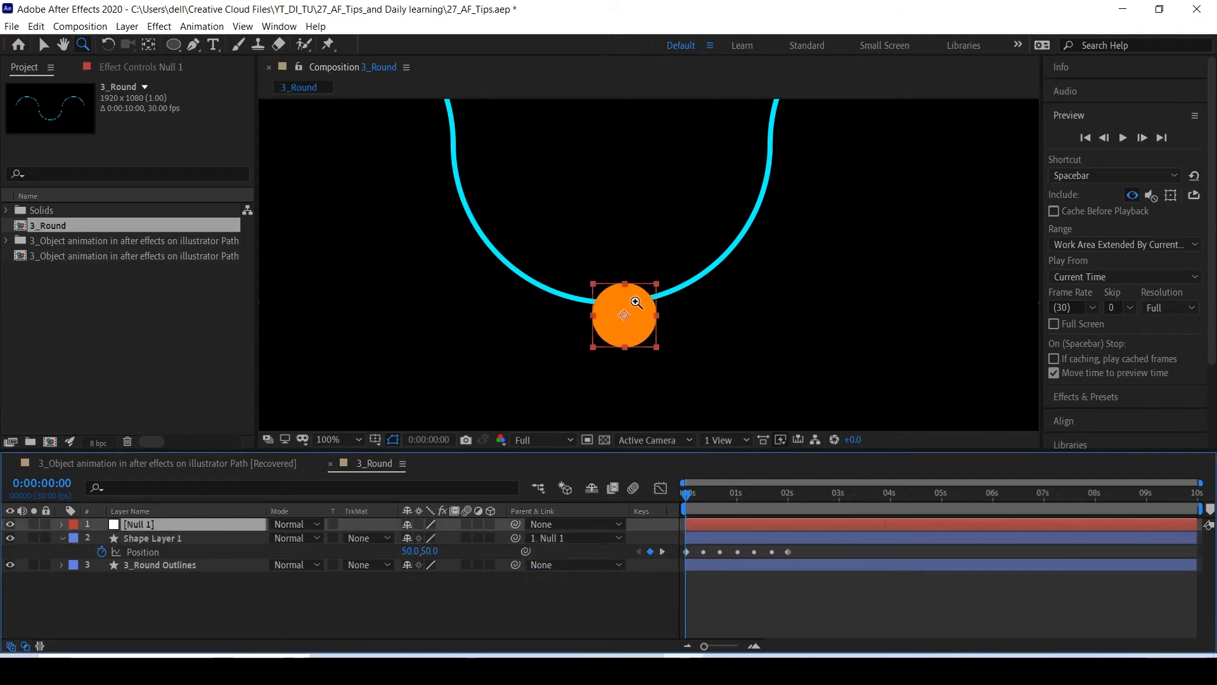
pyautogui.scroll(-4, 636, 301)
pyautogui.scroll(3, 636, 301)
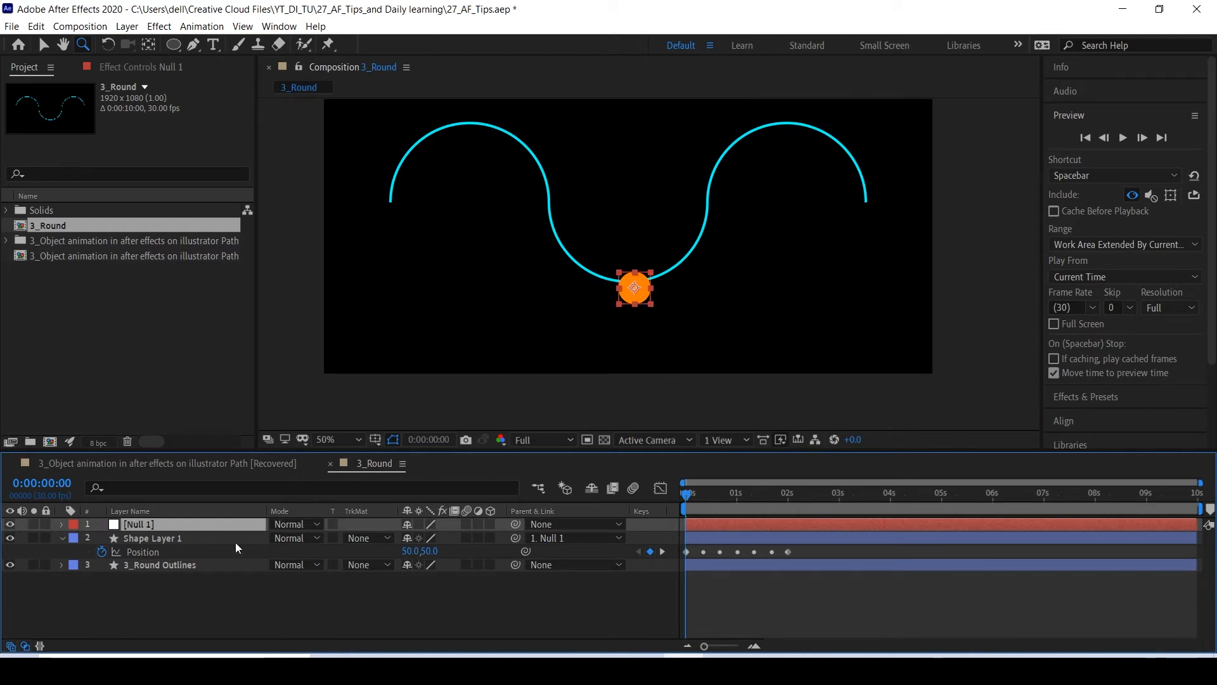
pyautogui.click(180, 600)
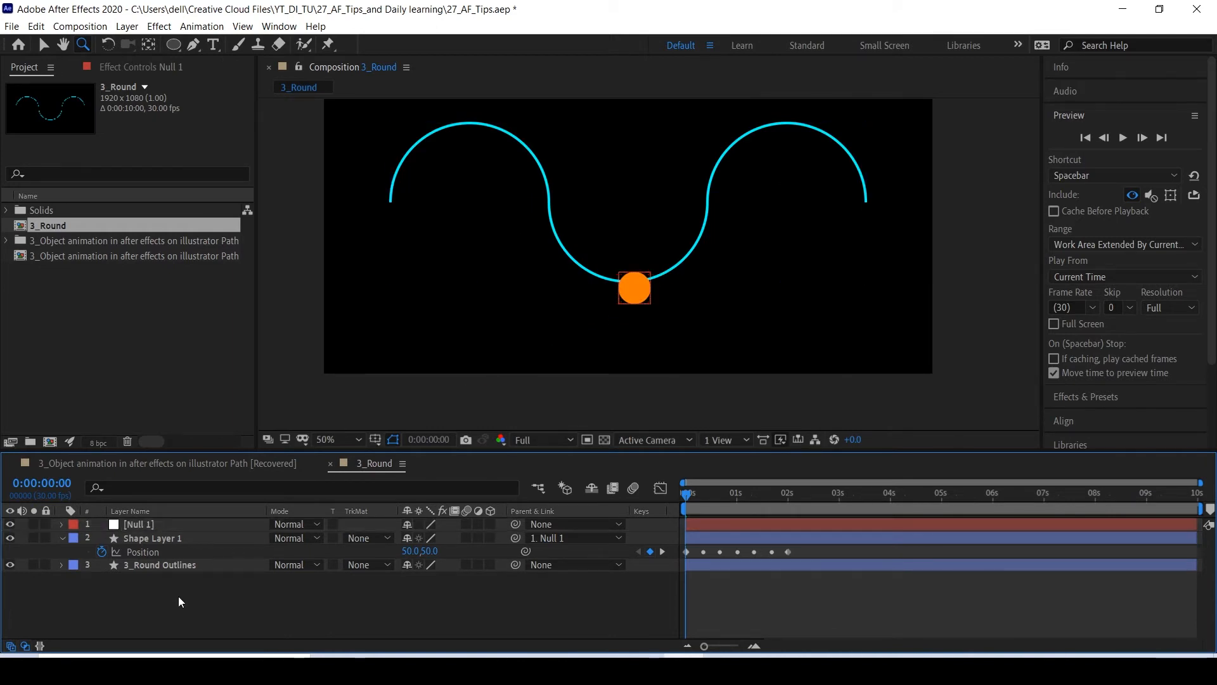
pyautogui.click(165, 523)
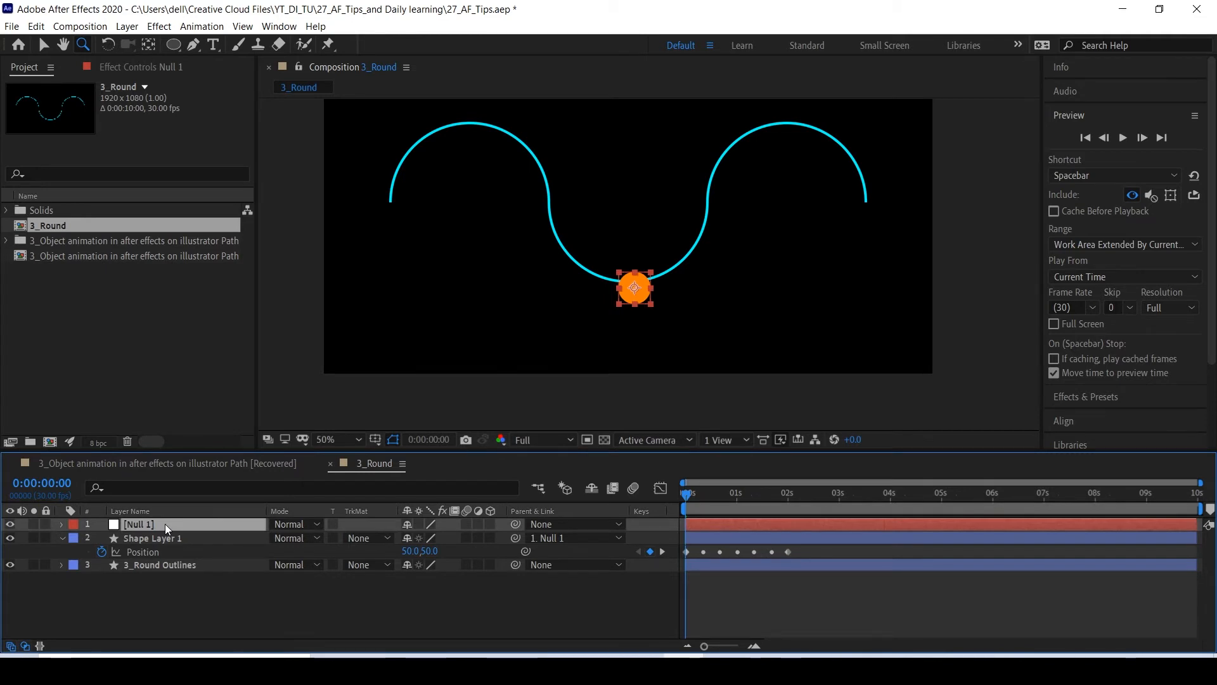
pyautogui.hotkey('shift', 'Up')
pyautogui.hotkey('shift', 'Up')
pyautogui.hotkey('shift', 'Up')
pyautogui.hotkey('shift', 'Up')
pyautogui.hotkey('shift', 'Up')
pyautogui.hotkey('shift', 'Up')
pyautogui.hotkey('shift', 'Up')
pyautogui.hotkey('shift', 'Up')
pyautogui.hotkey('shift', 'Up')
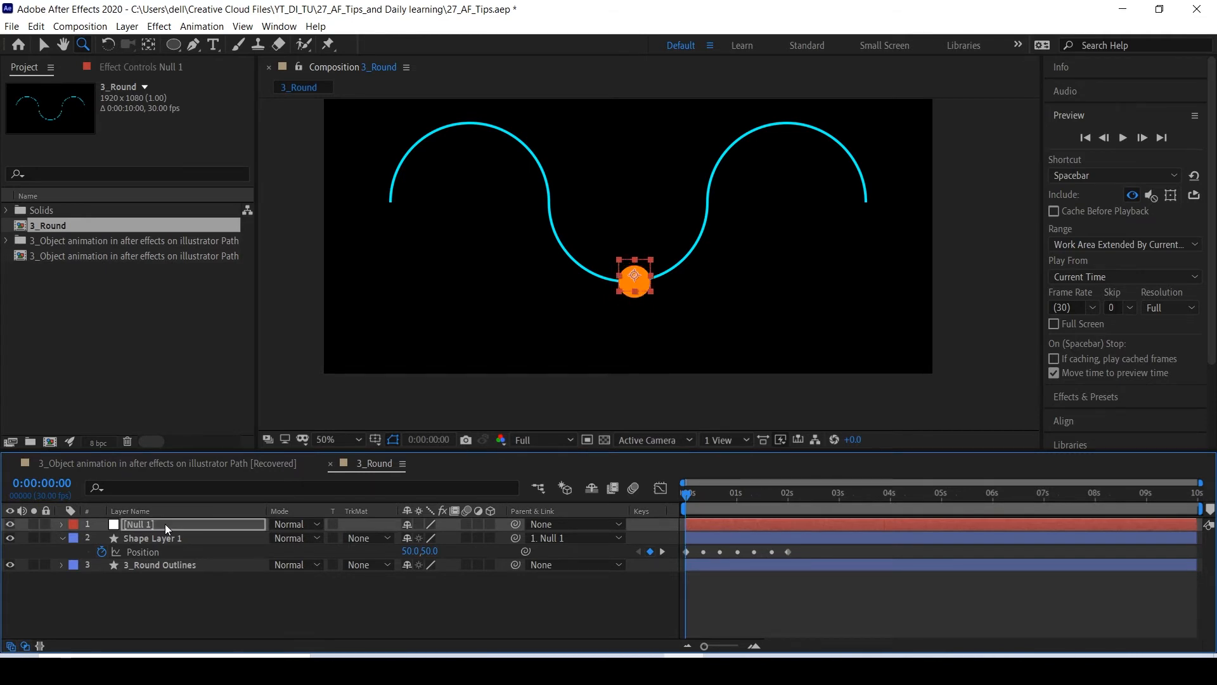
pyautogui.hotkey('shift', 'Up')
pyautogui.hotkey('shift', 'Up')
pyautogui.hotkey('shift', 'Up')
pyautogui.hotkey('shift', 'Up')
pyautogui.hotkey('shift', 'Up')
pyautogui.hotkey('shift', 'Up')
pyautogui.hotkey('shift', 'Up')
pyautogui.hotkey('shift', 'Up')
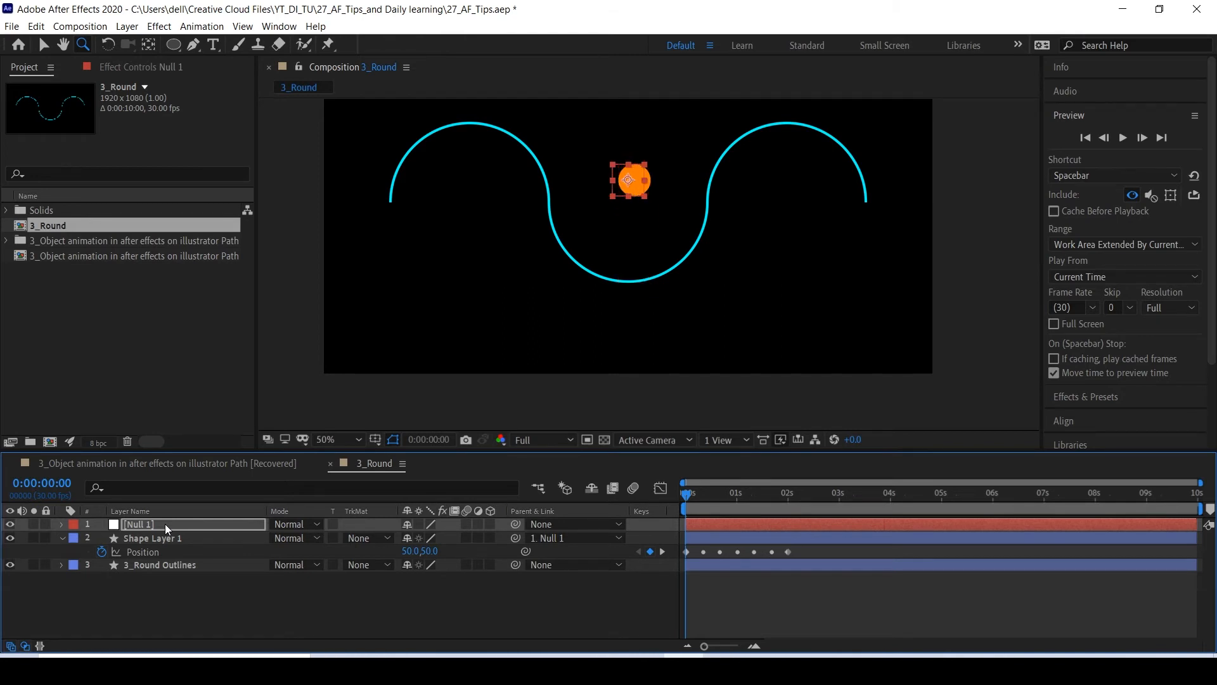
# Shift Null 1 left and slightly down until the orange circle is centered on the wave's left starting point.
pyautogui.hotkey('shift', 'Left')
pyautogui.hotkey('shift', 'Left')
pyautogui.hotkey('shift', 'Left')
pyautogui.hotkey('shift', 'Left')
pyautogui.hotkey('shift', 'Left')
pyautogui.hotkey('shift', 'Left')
pyautogui.hotkey('shift', 'Left')
pyautogui.hotkey('shift', 'Left')
pyautogui.hotkey('shift', 'Left')
pyautogui.hotkey('shift', 'Left')
pyautogui.hotkey('shift', 'Left')
pyautogui.hotkey('shift', 'Left')
pyautogui.hotkey('shift', 'Left')
pyautogui.hotkey('shift', 'Left')
pyautogui.hotkey('shift', 'Left')
pyautogui.hotkey('shift', 'Left')
pyautogui.hotkey('shift', 'Left')
pyautogui.hotkey('shift', 'Left')
pyautogui.hotkey('shift', 'Left')
pyautogui.hotkey('shift', 'Left')
pyautogui.hotkey('shift', 'Left')
pyautogui.hotkey('shift', 'Left')
pyautogui.hotkey('shift', 'Left')
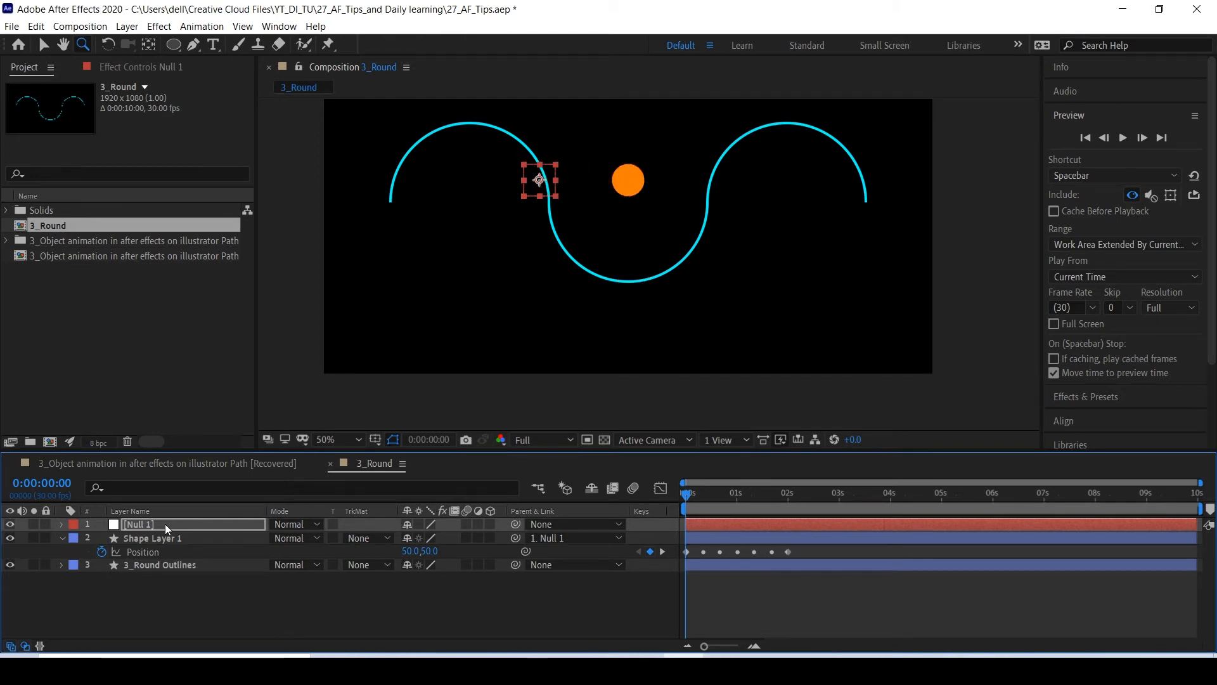
pyautogui.hotkey('shift', 'Left')
pyautogui.hotkey('shift', 'Left')
pyautogui.hotkey('shift', 'Left')
pyautogui.hotkey('shift', 'Left')
pyautogui.hotkey('shift', 'Left')
pyautogui.hotkey('shift', 'Left')
pyautogui.hotkey('shift', 'Left')
pyautogui.hotkey('shift', 'Left')
pyautogui.hotkey('shift', 'Left')
pyautogui.hotkey('shift', 'Left')
pyautogui.hotkey('shift', 'Left')
pyautogui.hotkey('shift', 'Left')
pyautogui.hotkey('shift', 'Left')
pyautogui.hotkey('shift', 'Left')
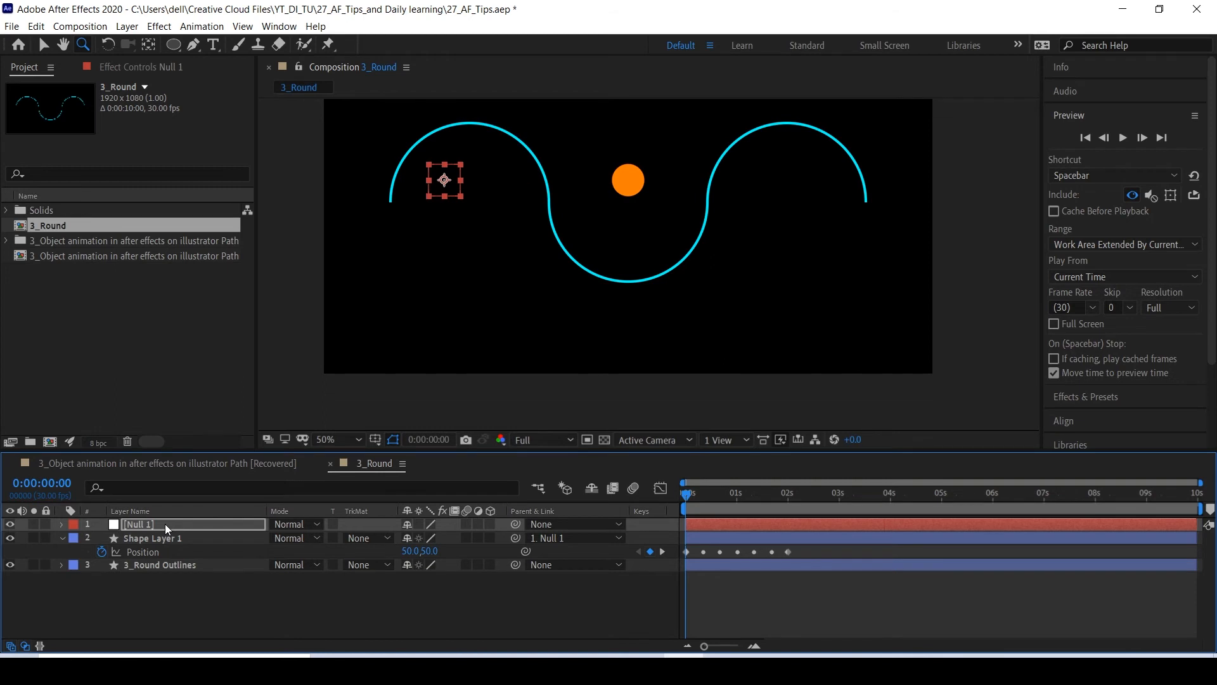
pyautogui.hotkey('shift', 'Left')
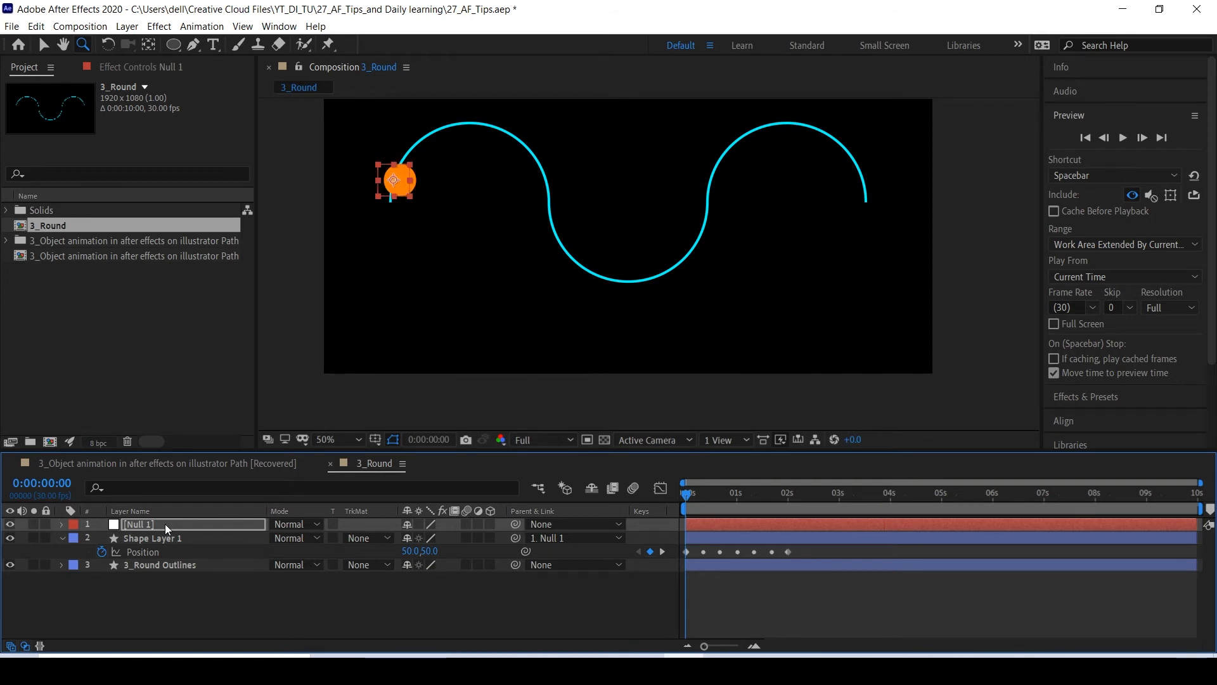
pyautogui.hotkey('shift', 'Down')
pyautogui.hotkey('shift', 'Down')
pyautogui.hotkey('shift', 'Down')
pyautogui.hotkey('shift', 'Down')
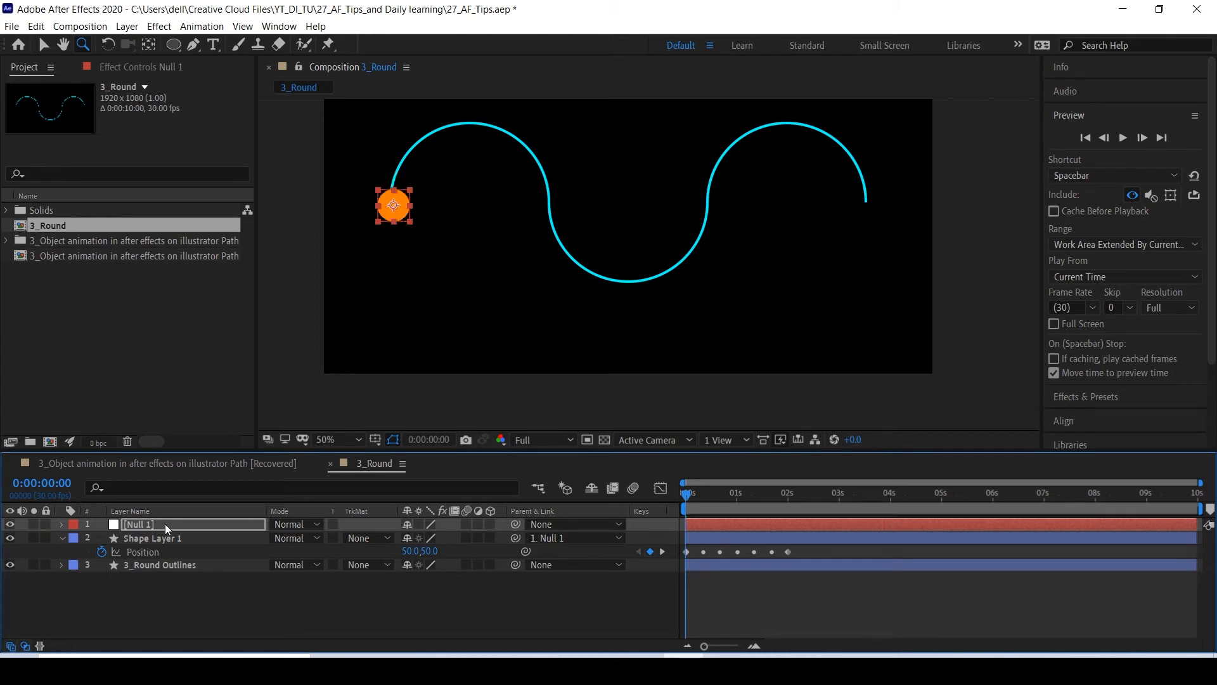
pyautogui.hotkey('shift', 'Up')
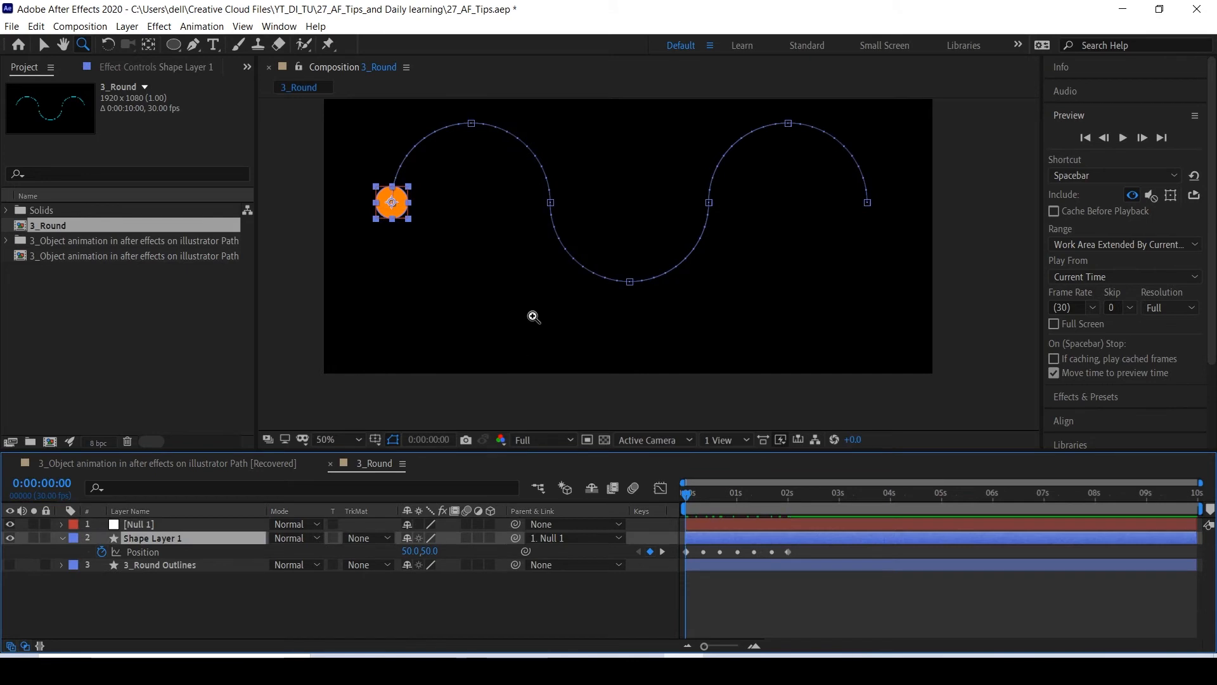
# Deselect all layers and preview the orange circle's motion without the wave outline.
pyautogui.moveTo(573, 285); pyautogui.dragTo(565, 332)
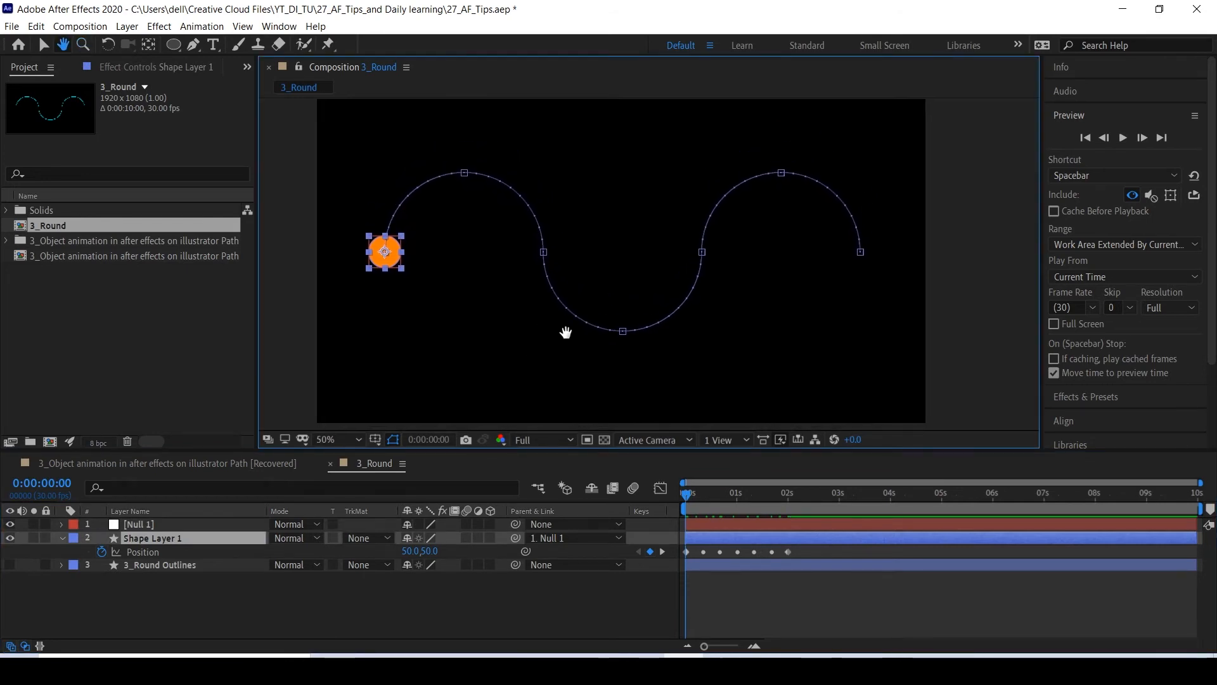
pyautogui.click(410, 610)
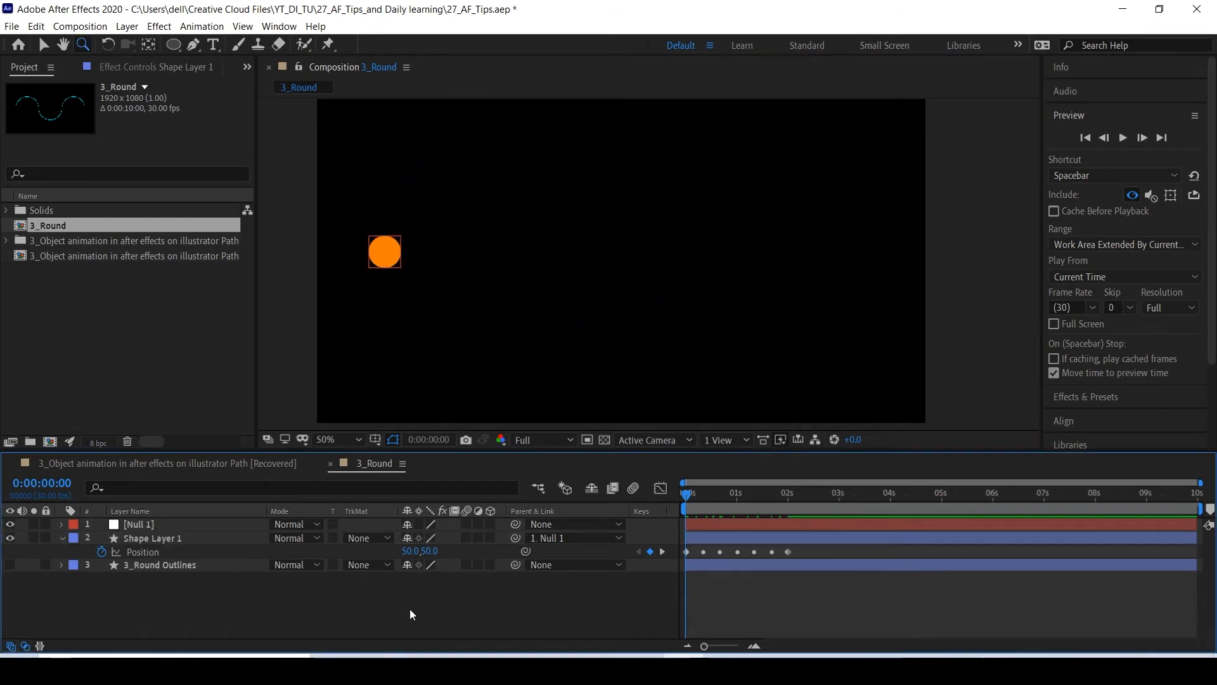
pyautogui.press('space')
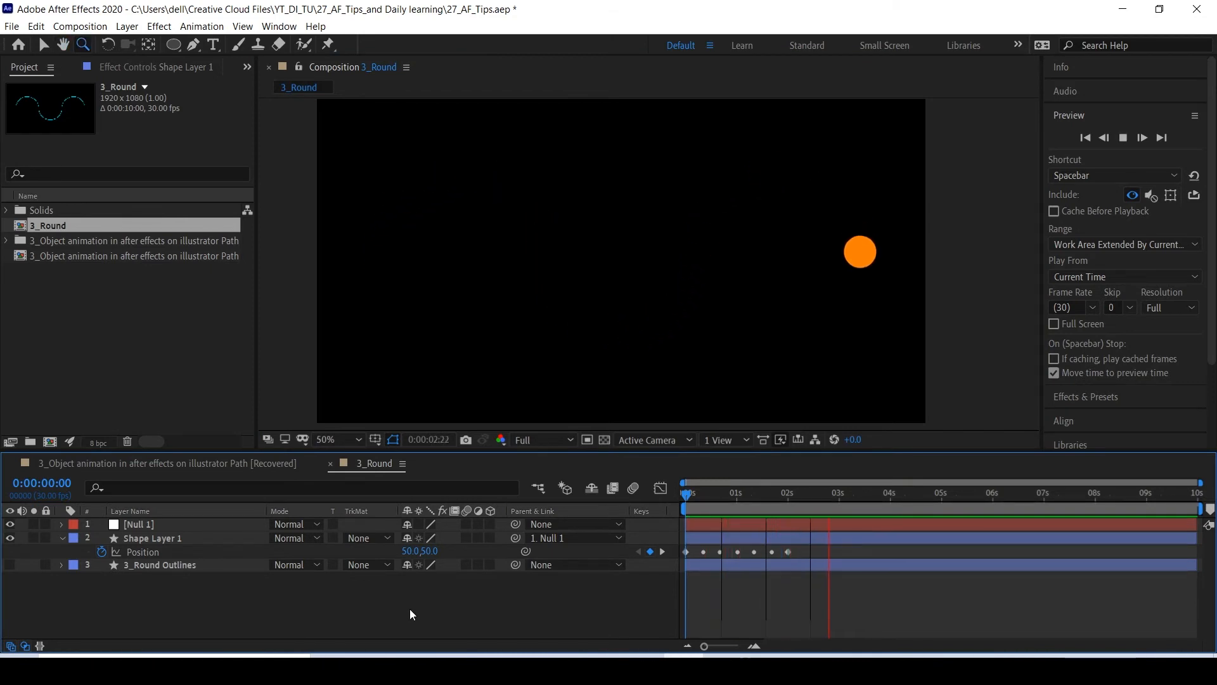
# Slow the circle's animation by moving Shape Layer 1's last Position keyframe to 5 seconds, and set the current time there.
pyautogui.moveTo(745, 504); pyautogui.dragTo(788, 557)
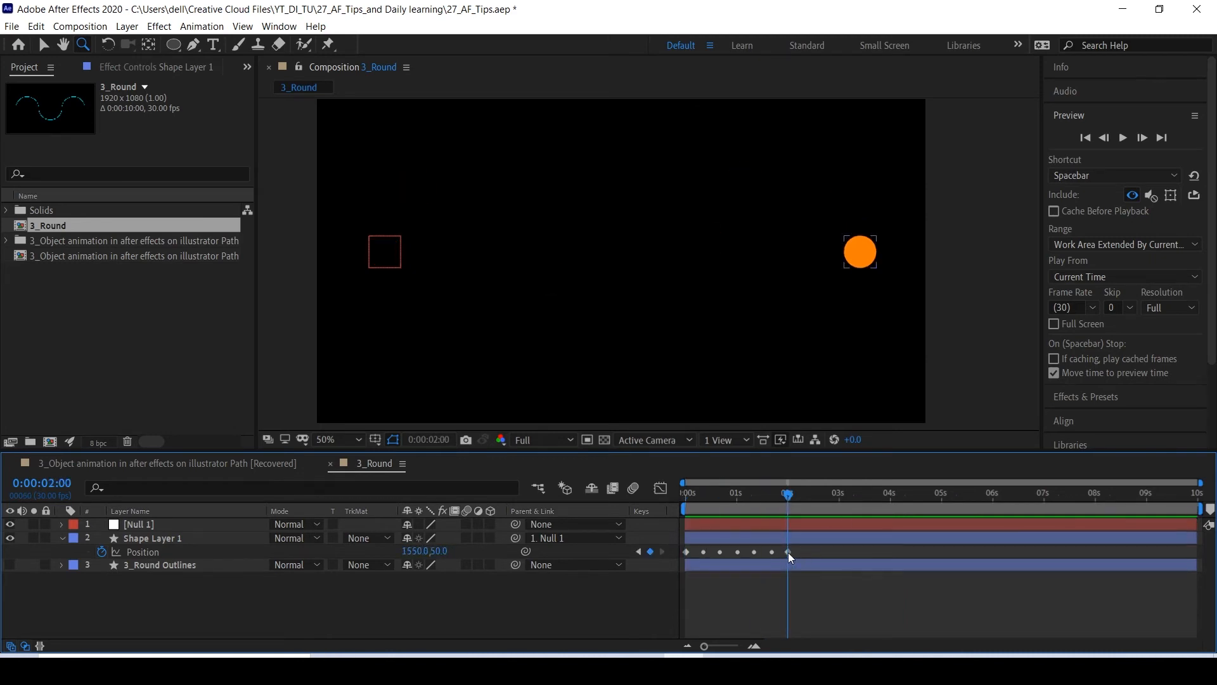
pyautogui.moveTo(789, 553); pyautogui.dragTo(942, 550)
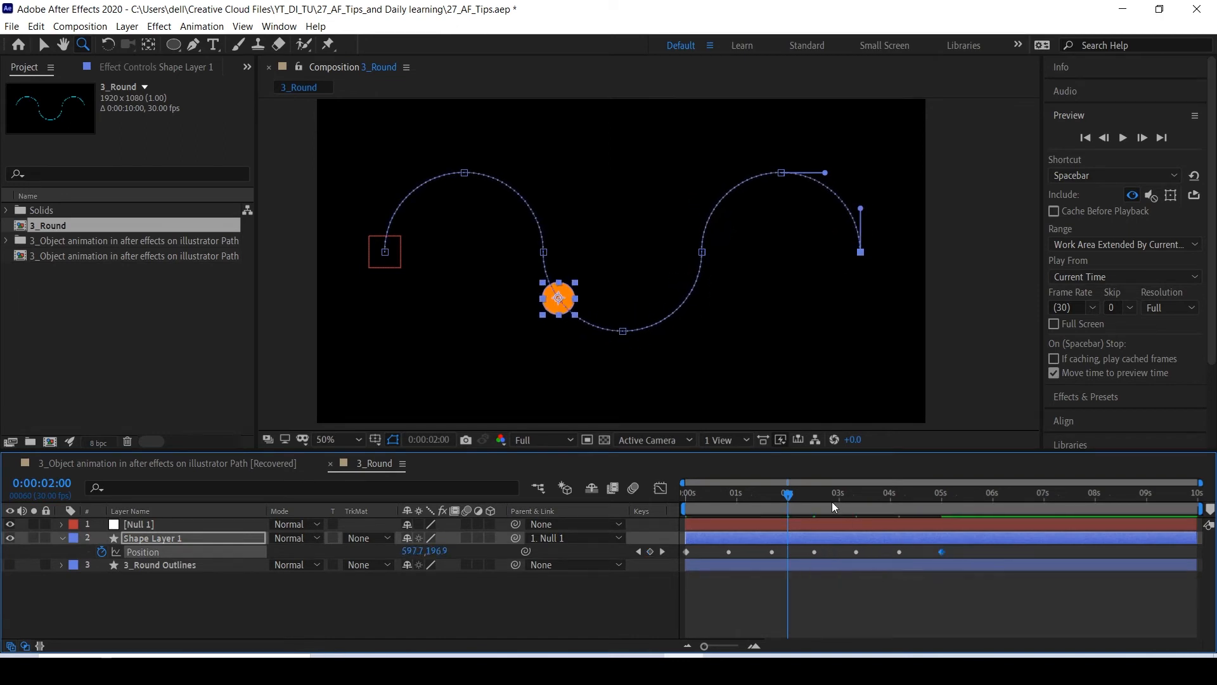
pyautogui.moveTo(789, 497); pyautogui.dragTo(941, 534)
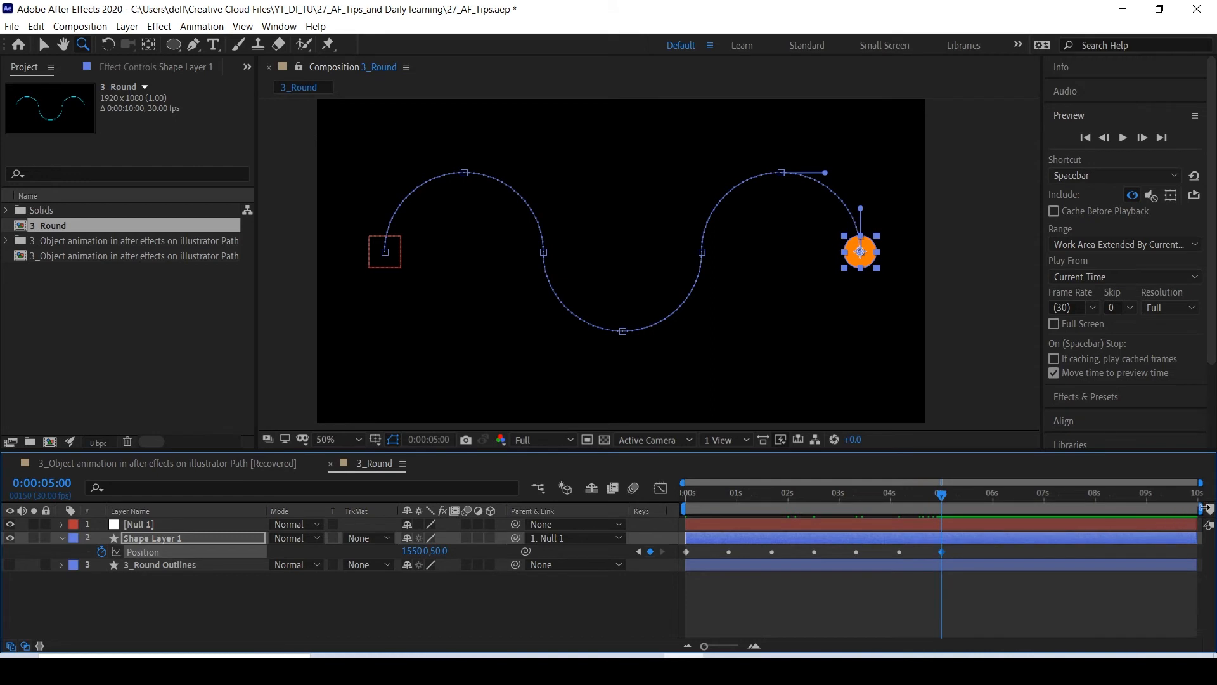
# End the work area at about 5 seconds and preview the slowed circle animation from the start.
pyautogui.moveTo(1200, 509); pyautogui.dragTo(949, 535)
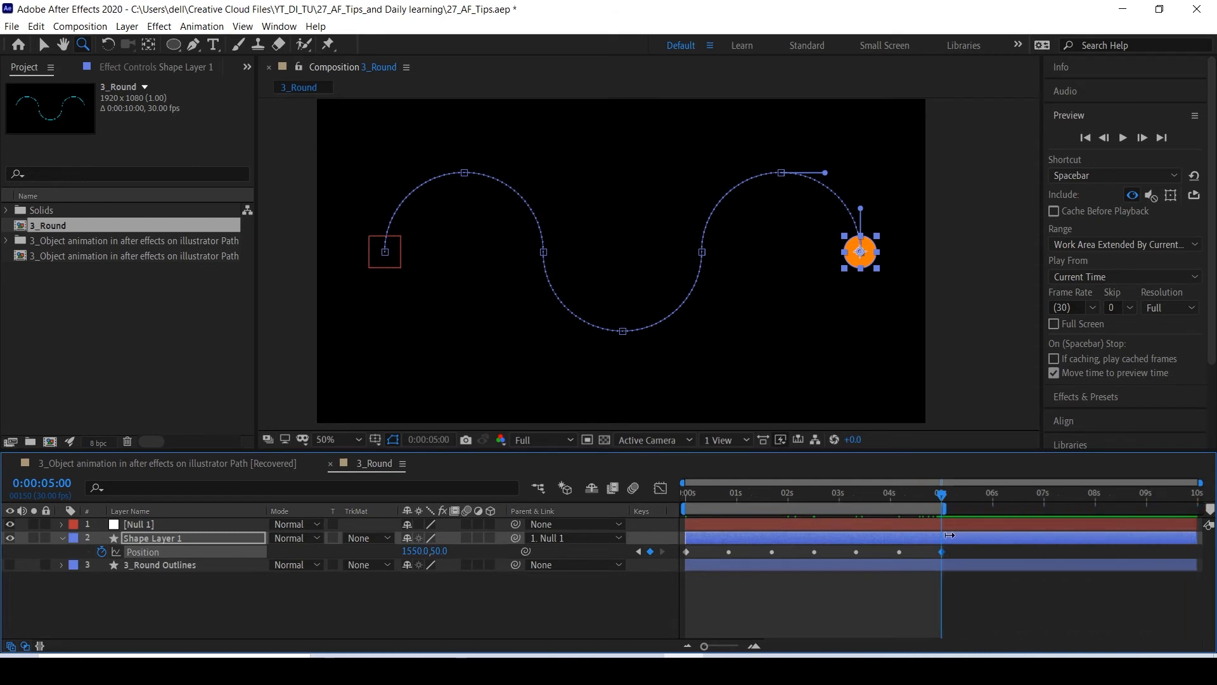
pyautogui.press('space')
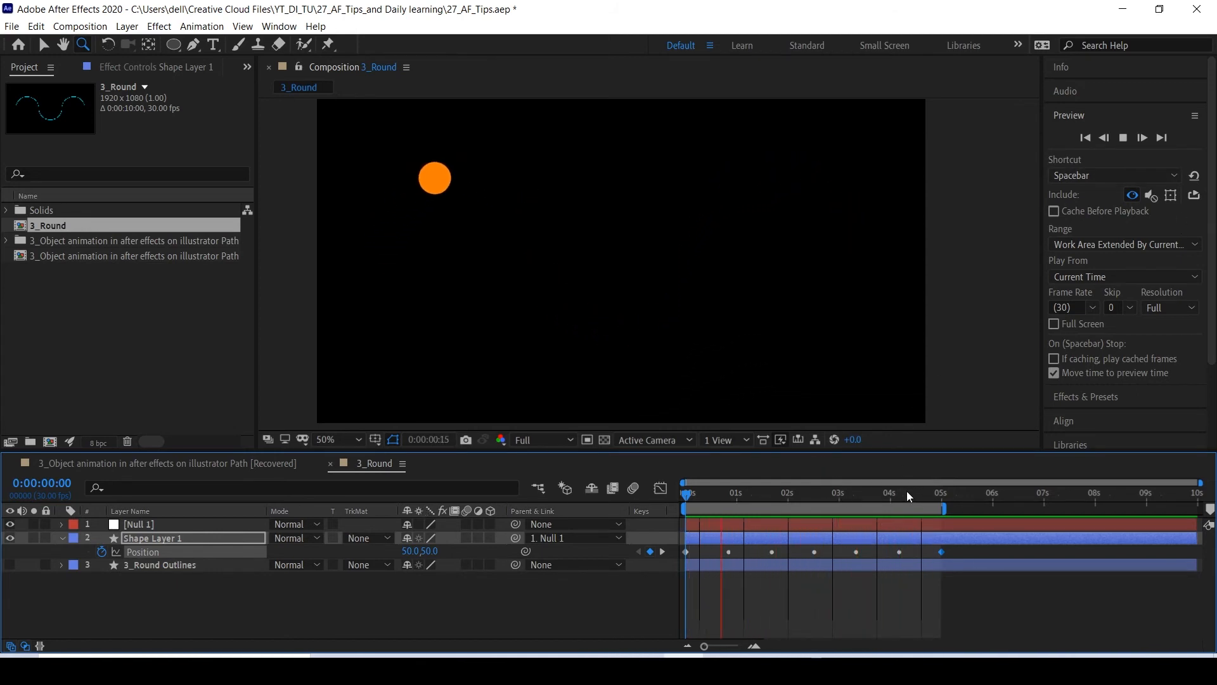
pyautogui.moveTo(907, 491); pyautogui.dragTo(685, 539)
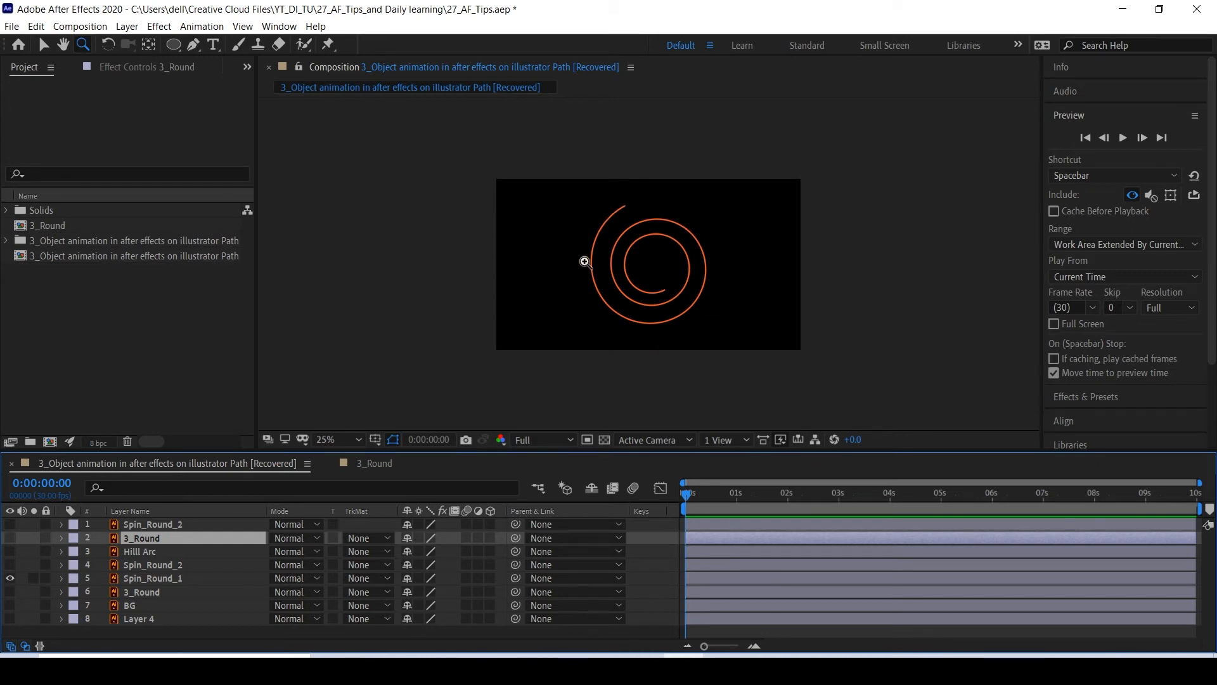
# Copy the Spin_Round_1 layer into a new 1920 x 1080 composition at 30 fps lasting 10 seconds.
pyautogui.click(166, 579)
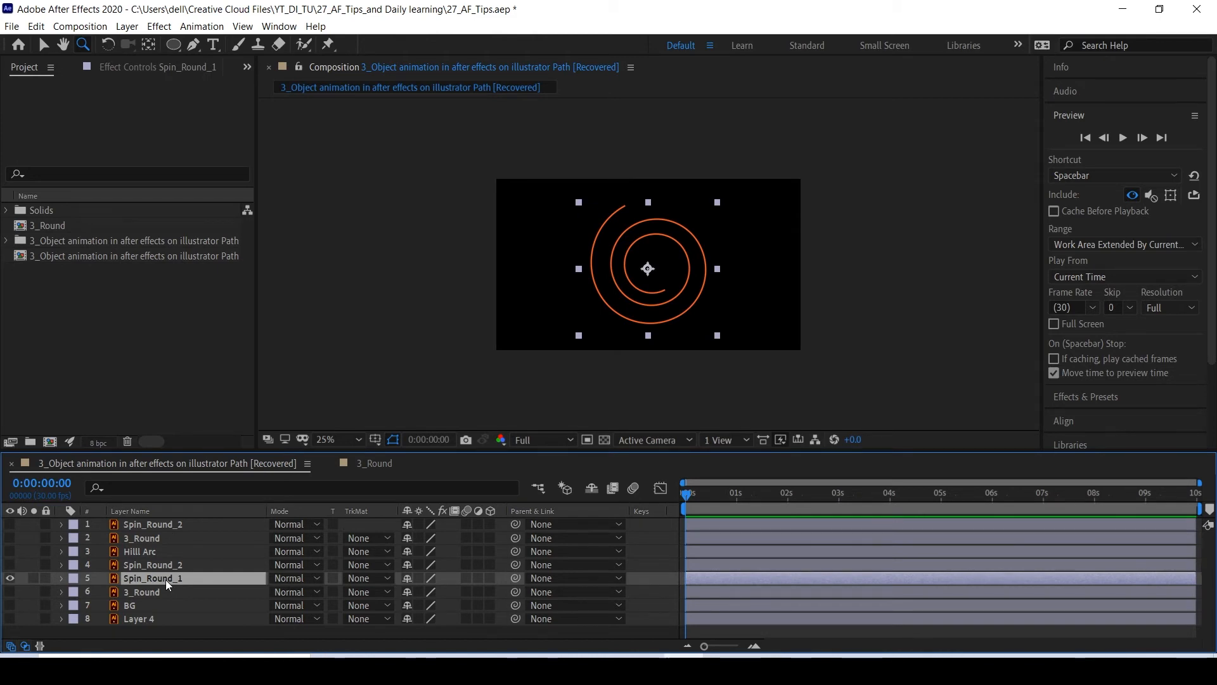
pyautogui.click(165, 314)
pyautogui.rightClick(123, 318)
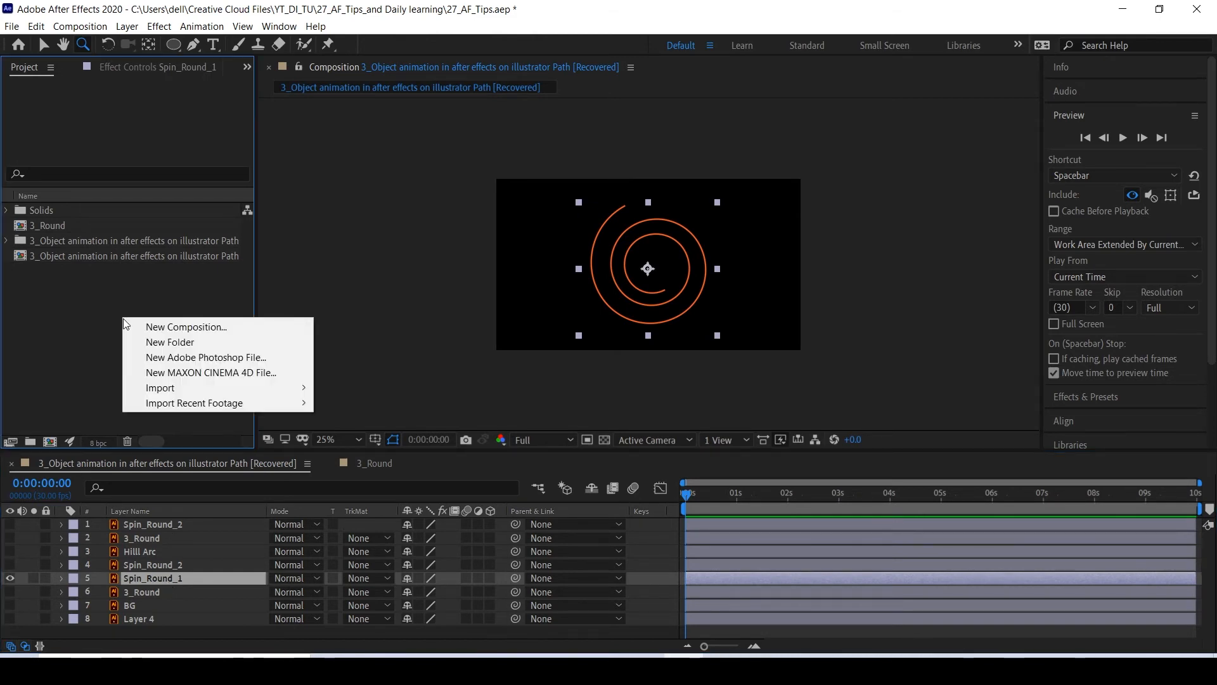
pyautogui.click(148, 328)
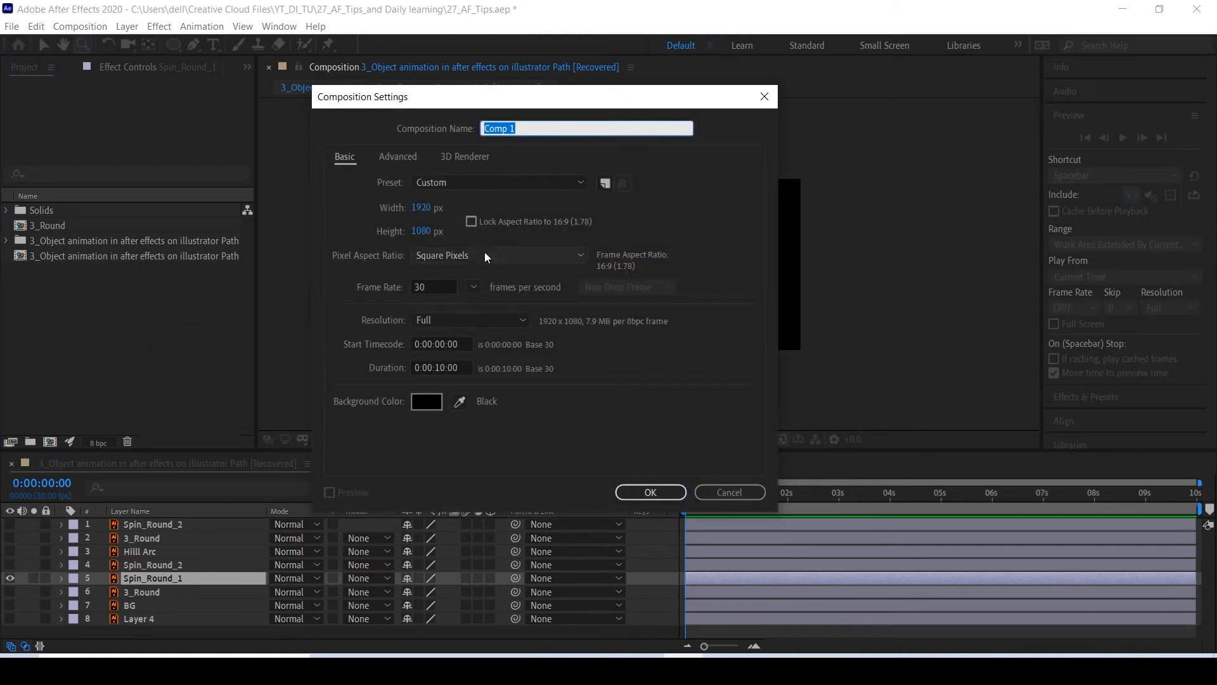
pyautogui.click(666, 492)
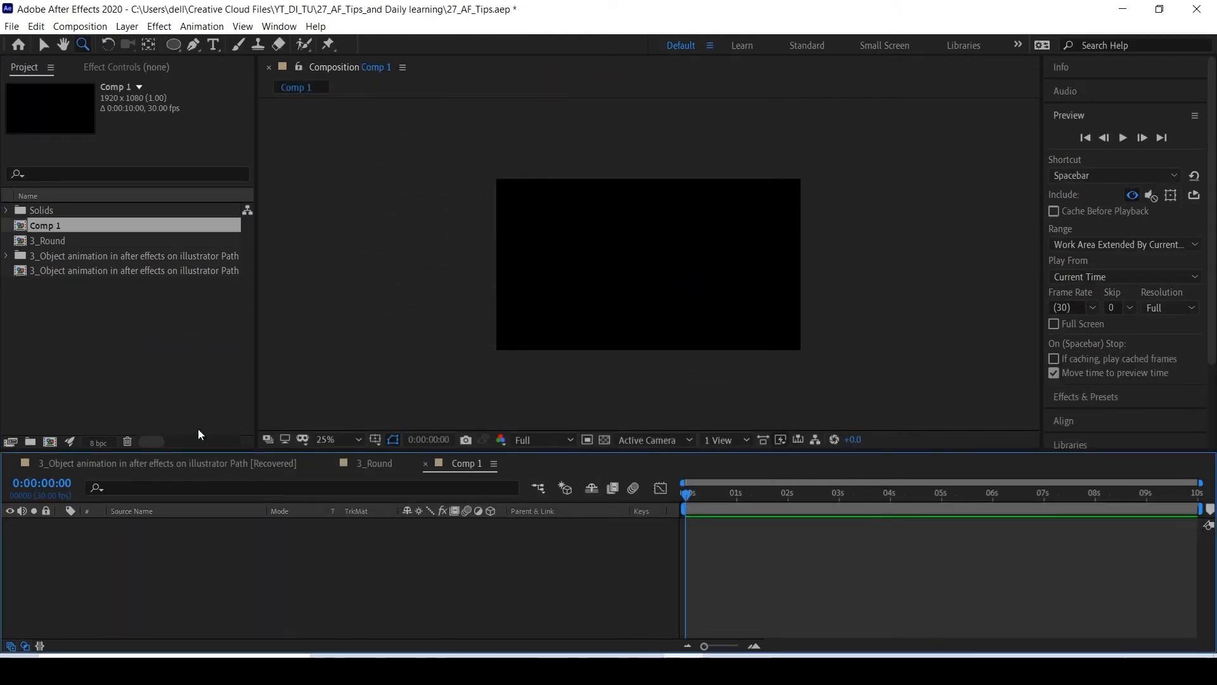
pyautogui.hotkey('ctrl', 'v')
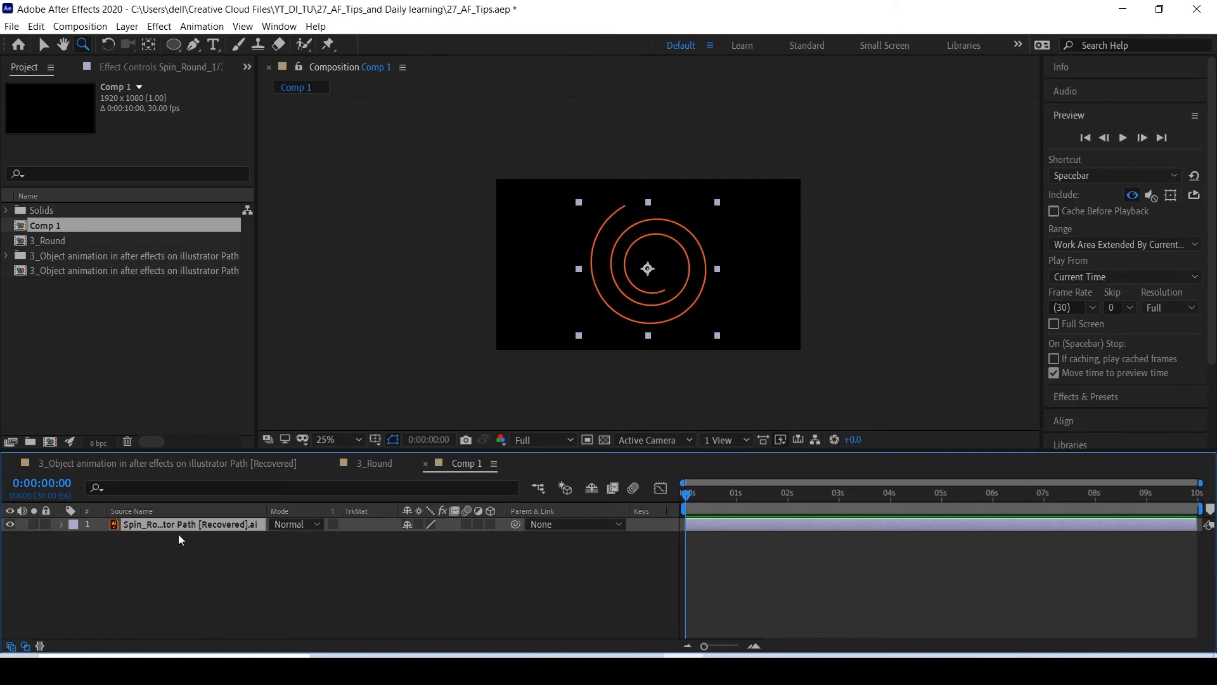
# Create shapes from the pasted Spin_Round_1 vector layer to get an editable spiral outline.
pyautogui.click(164, 548)
pyautogui.click(161, 525)
pyautogui.rightClick(161, 525)
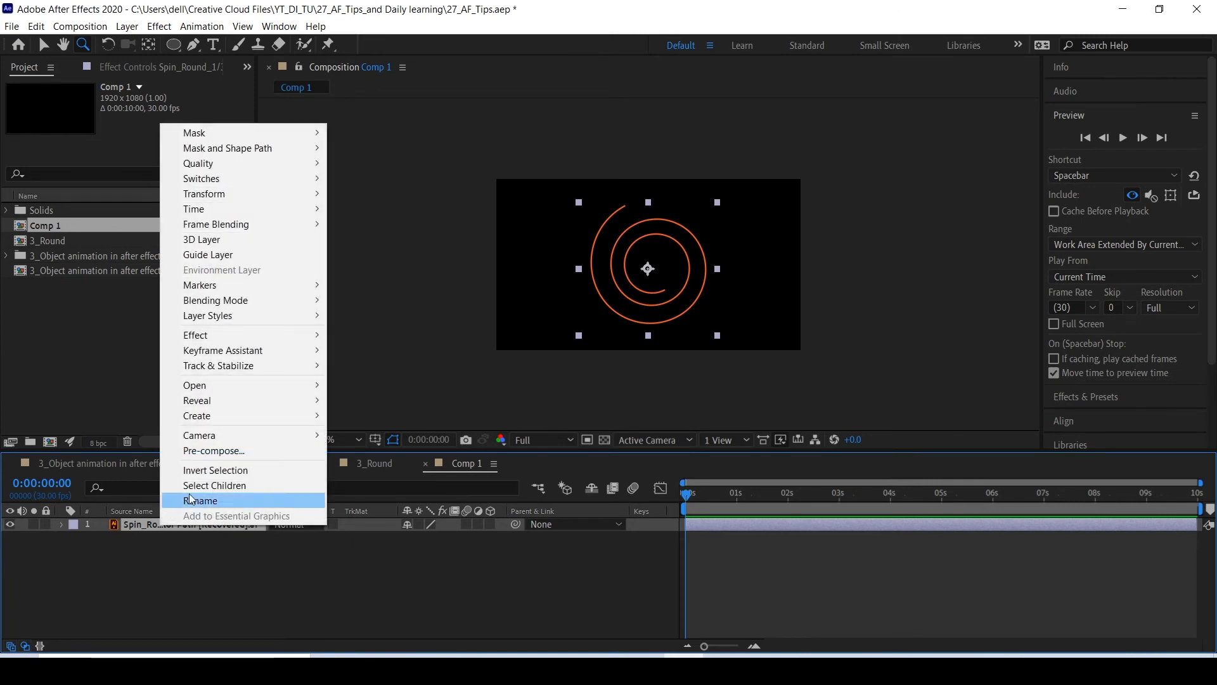
pyautogui.moveTo(248, 416)
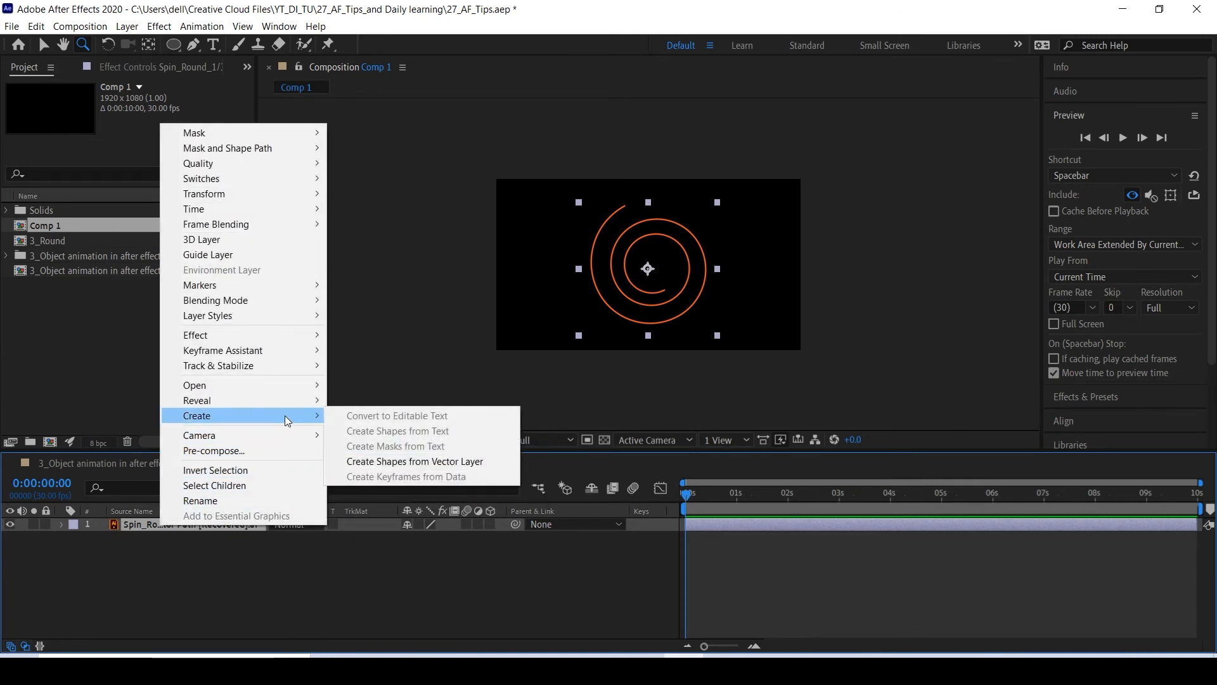
pyautogui.click(432, 466)
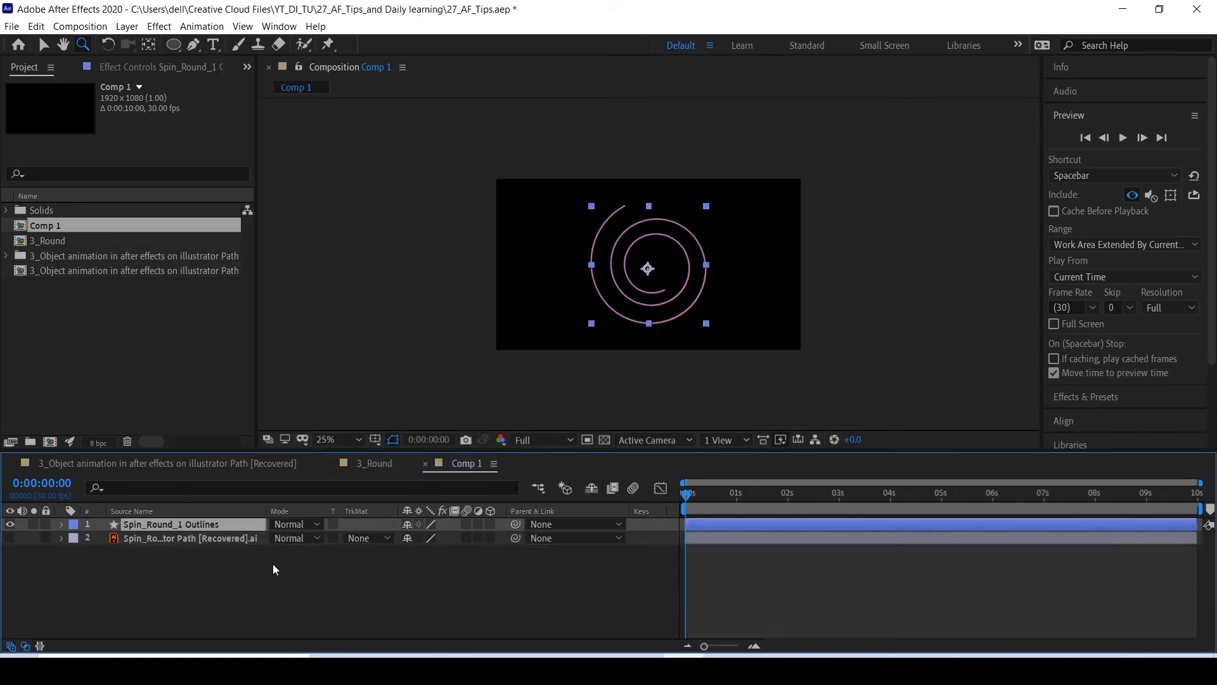
pyautogui.click(240, 543)
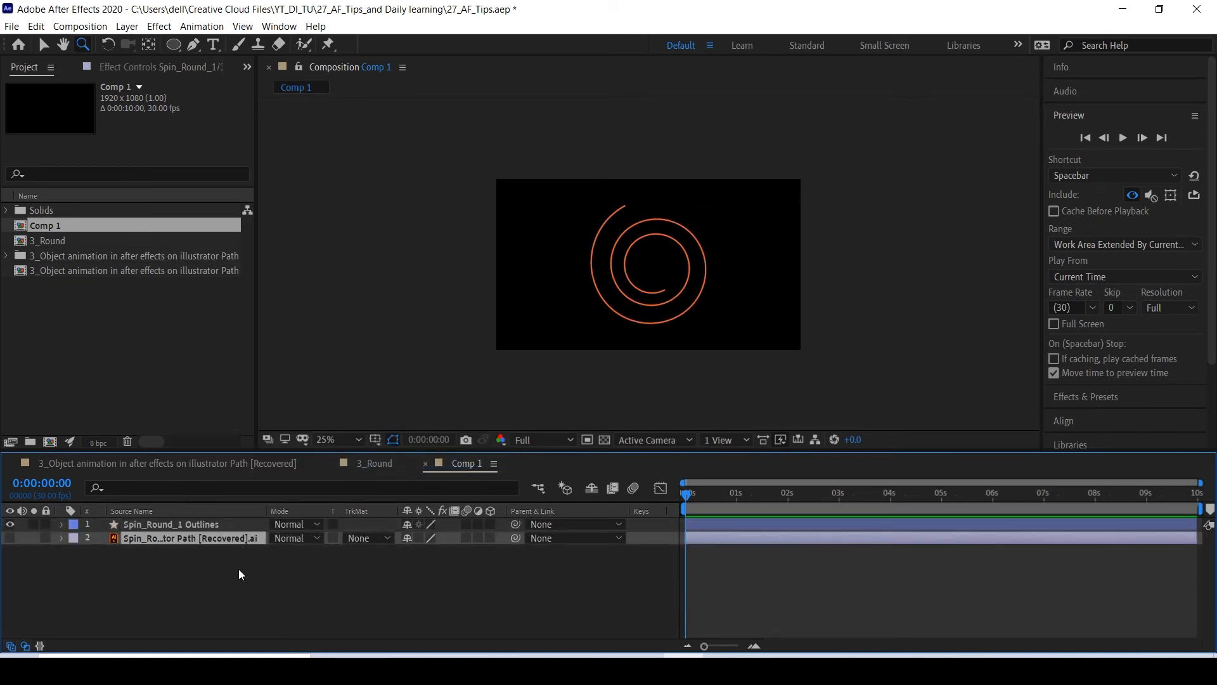
pyautogui.click(138, 568)
# Draw a small orange polygon on a new shape layer to the left of the spiral's outer end.
pyautogui.click(141, 525)
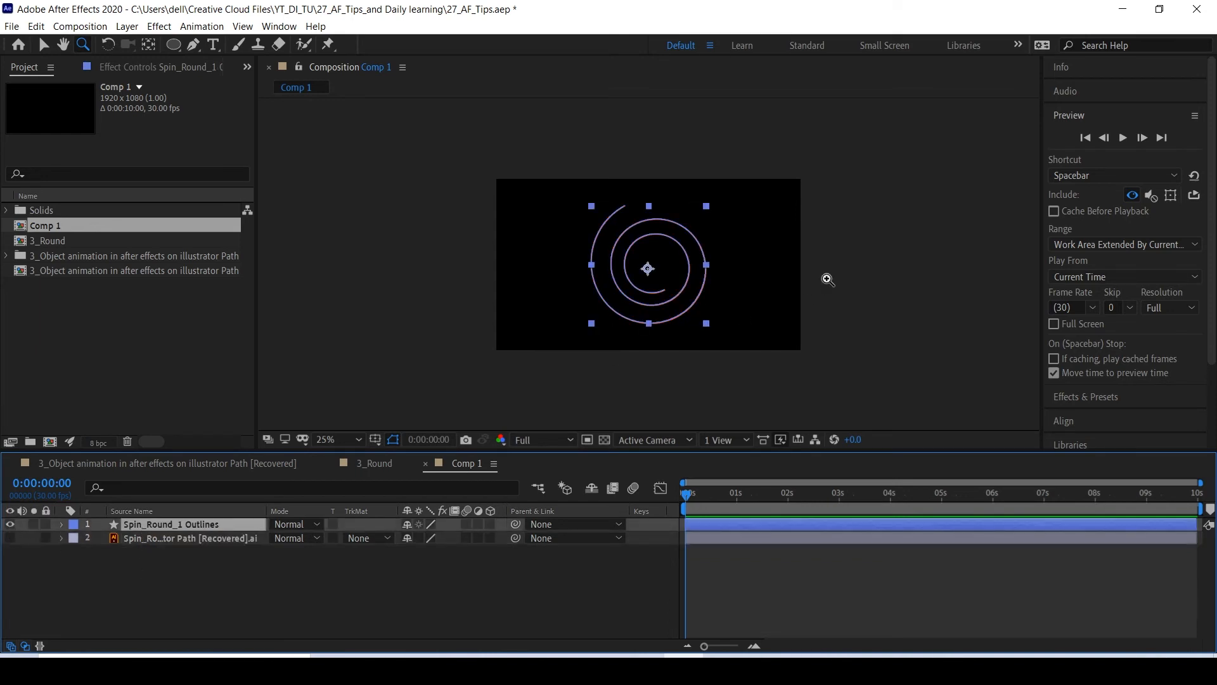
pyautogui.click(655, 311)
pyautogui.press('h')
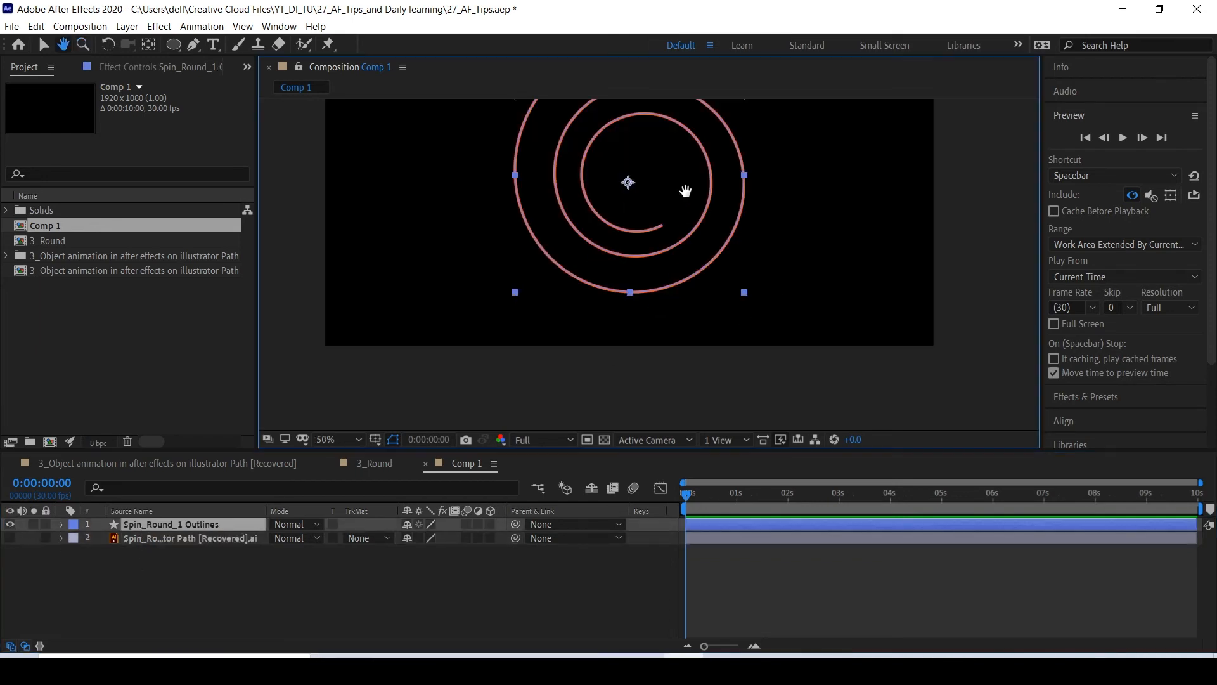
pyautogui.moveTo(686, 191); pyautogui.dragTo(630, 331)
pyautogui.press('z')
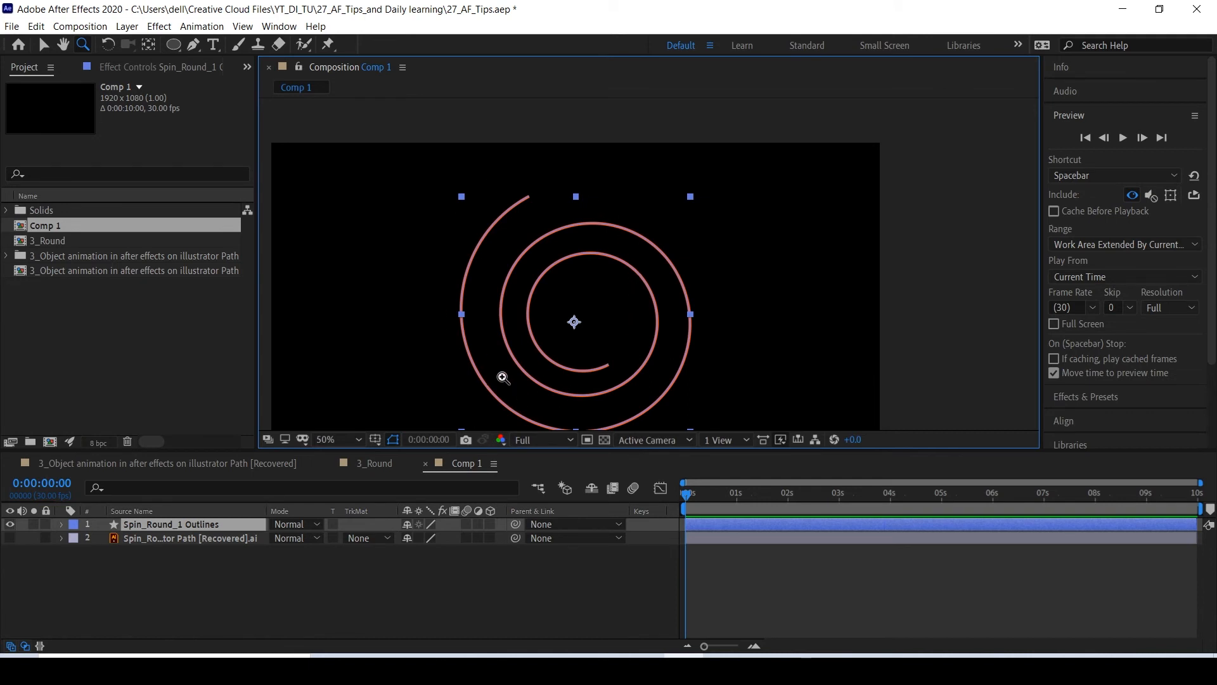
pyautogui.click(160, 604)
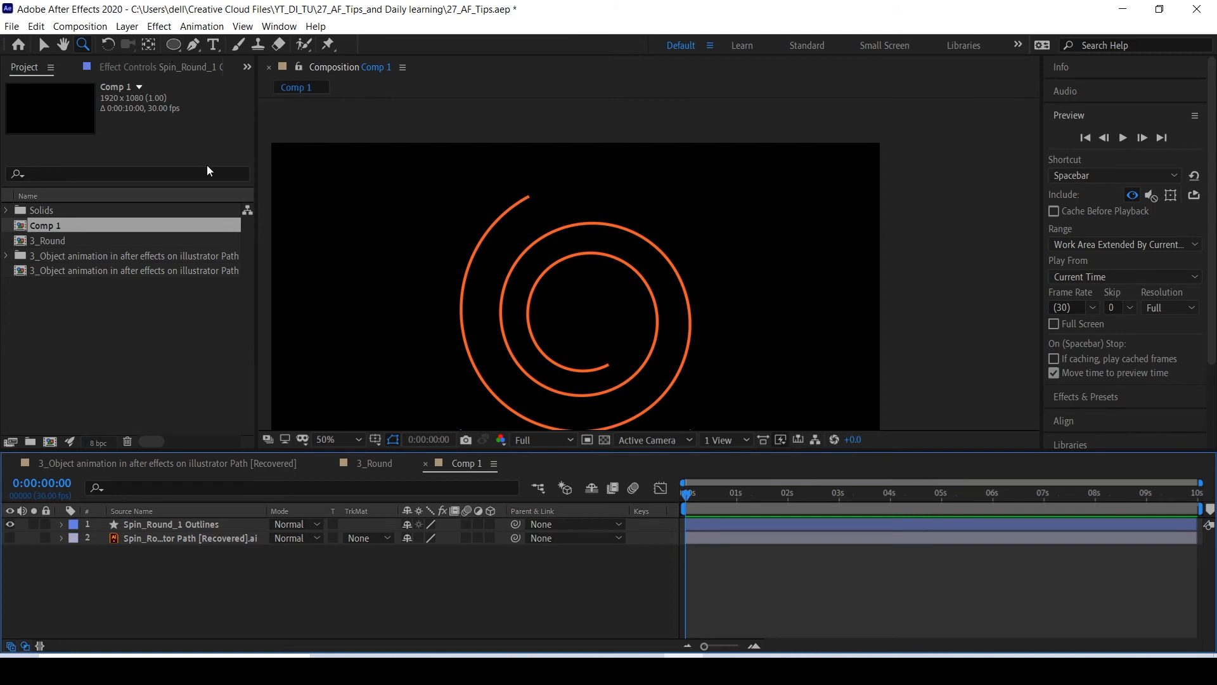
pyautogui.moveTo(174, 45)
pyautogui.mouseDown()
pyautogui.moveTo(190, 78)
pyautogui.moveTo(264, 124)
pyautogui.moveTo(233, 97)
pyautogui.mouseUp()
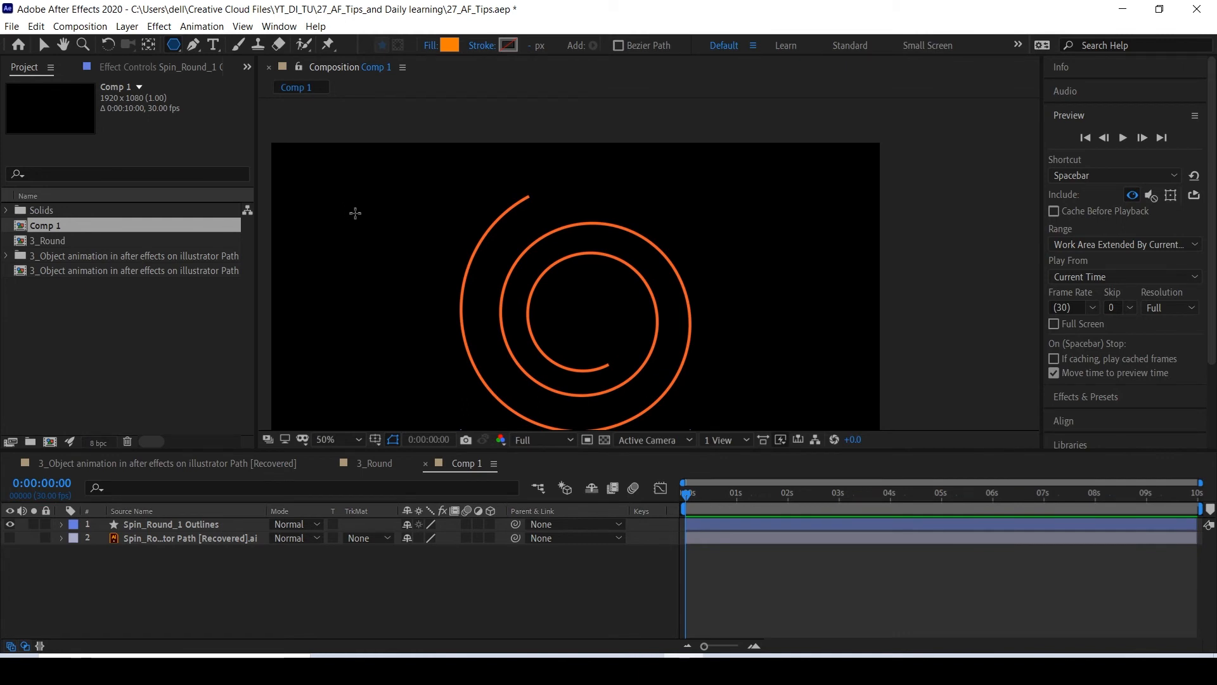
pyautogui.moveTo(355, 212); pyautogui.dragTo(363, 224)
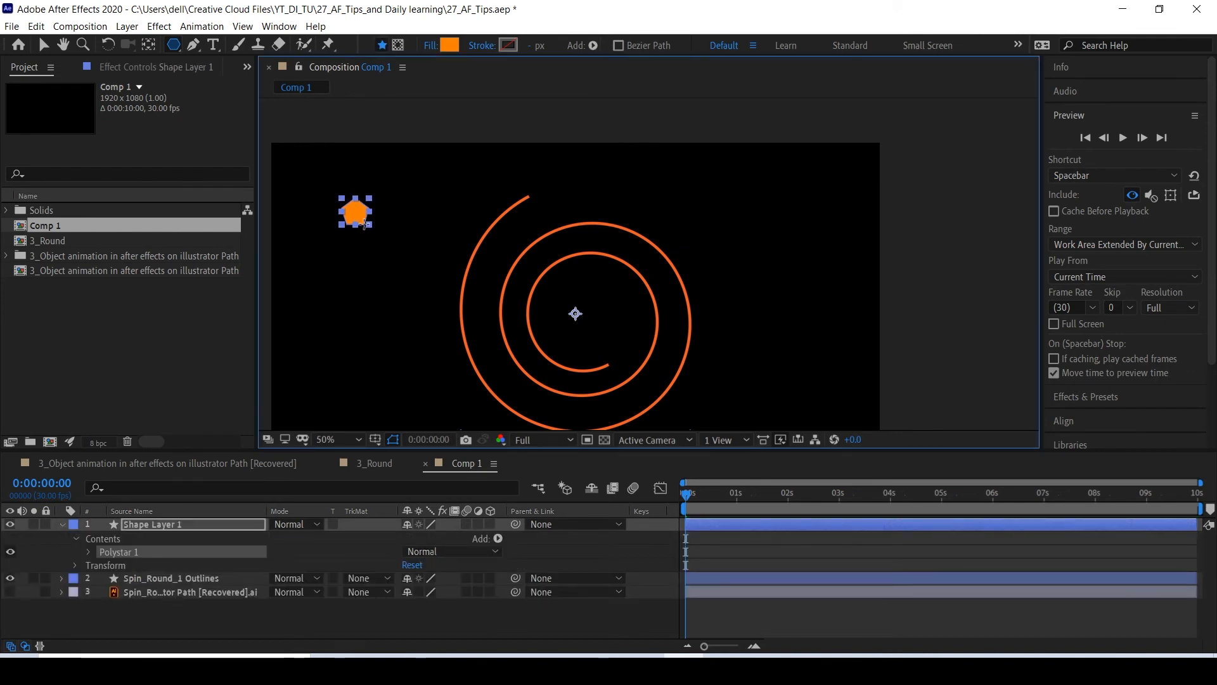
# Change the polygon's fill from orange to light blue and centre the layer's anchor point on the shape.
pyautogui.click(455, 47)
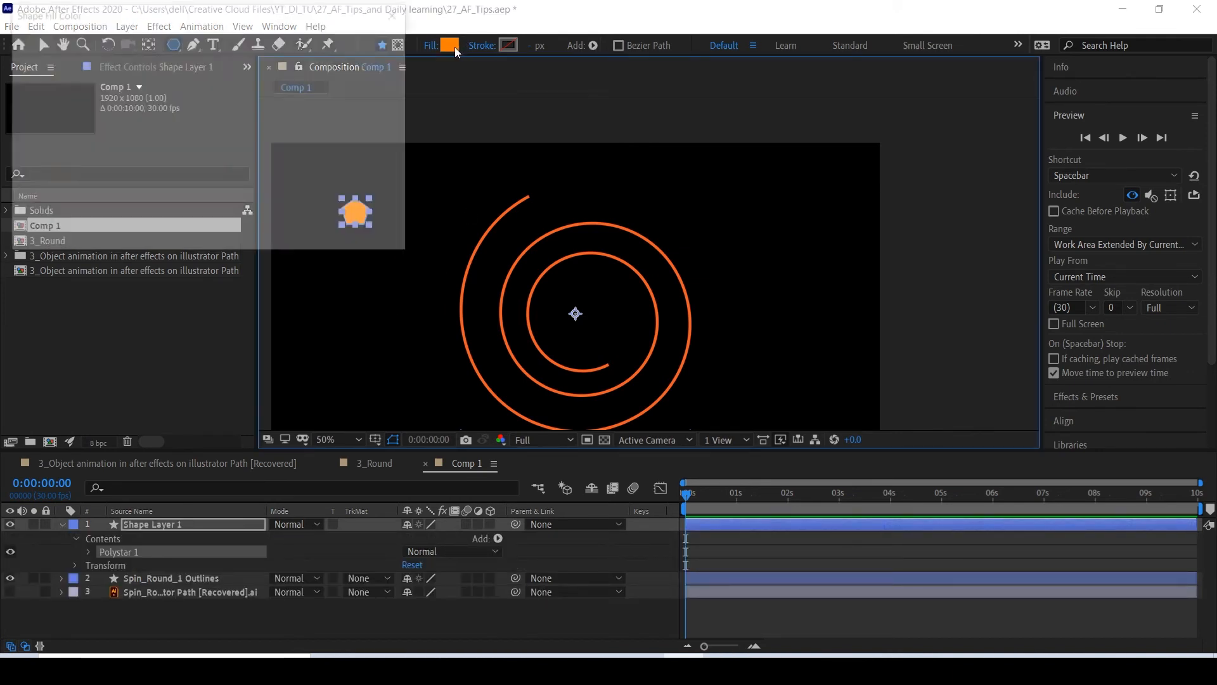
pyautogui.click(239, 134)
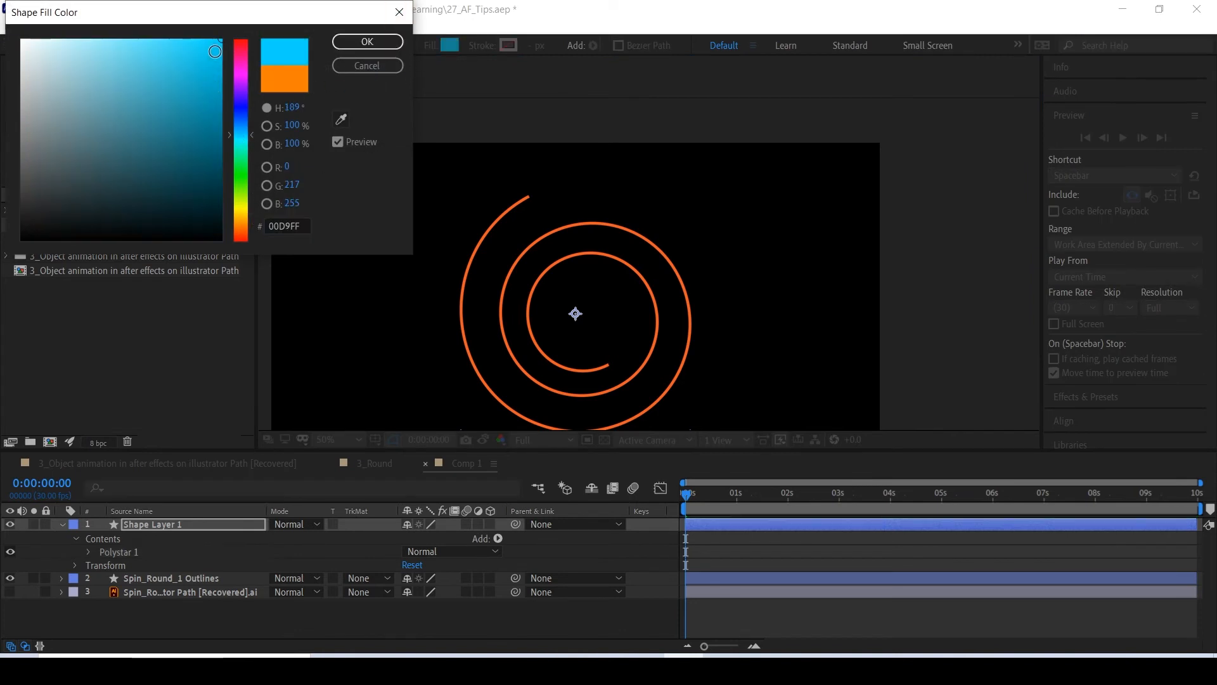
pyautogui.click(351, 43)
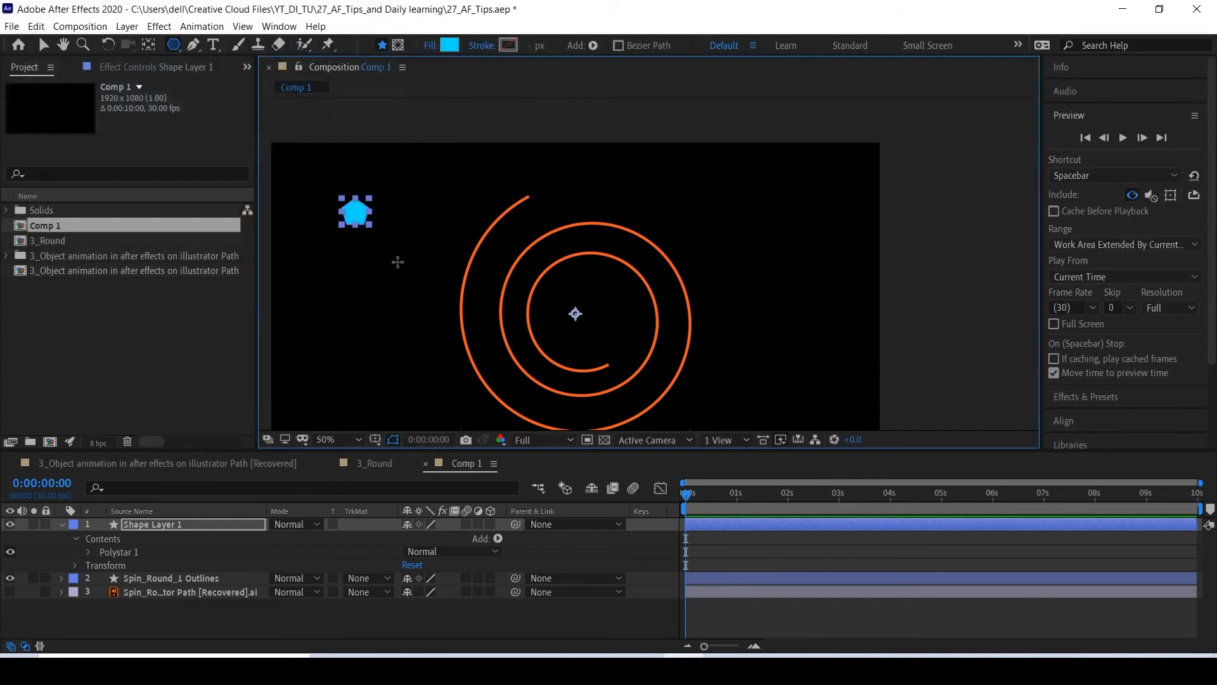
pyautogui.press('v')
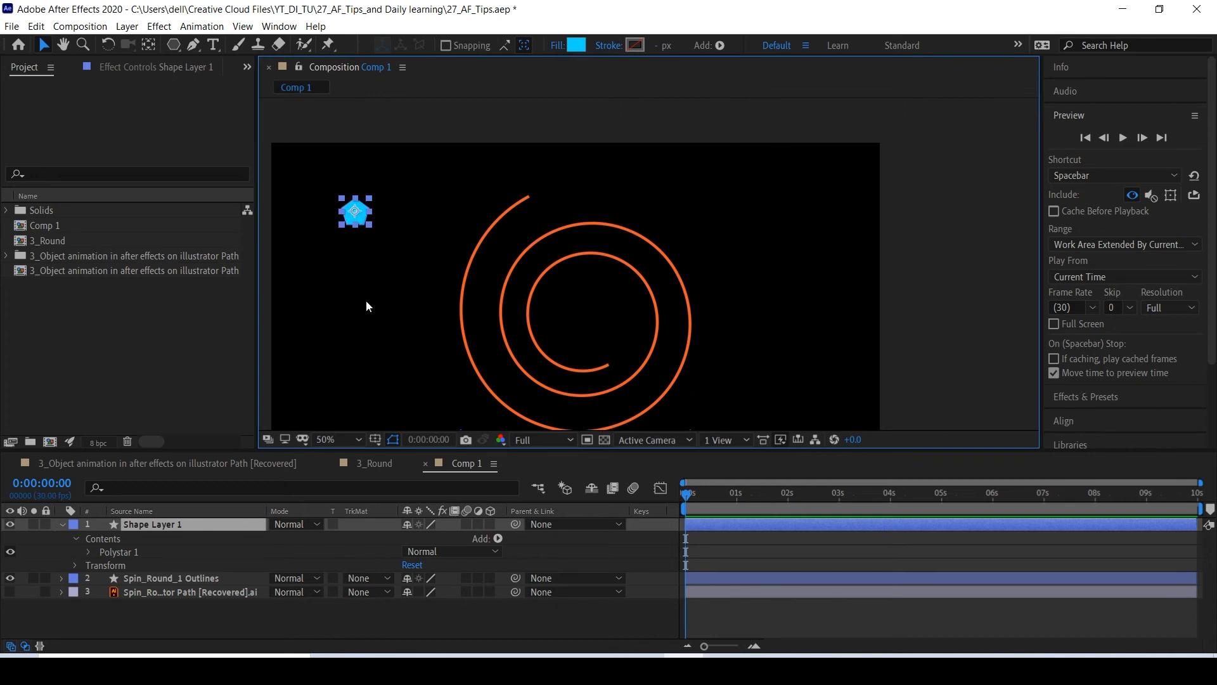
pyautogui.click(928, 244)
pyautogui.click(366, 220)
pyautogui.moveTo(480, 451); pyautogui.dragTo(477, 412)
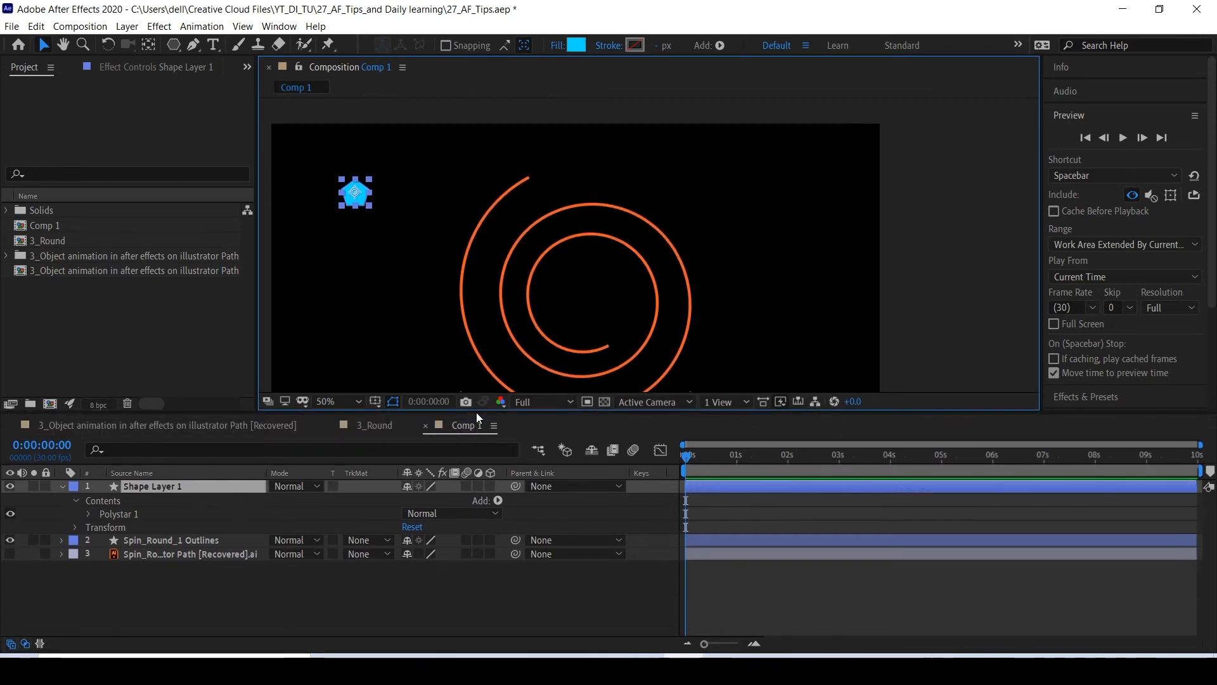
# Copy the Path property of Path 1 in the Spin_Round_1 Outlines layer's Group 1.
pyautogui.click(66, 487)
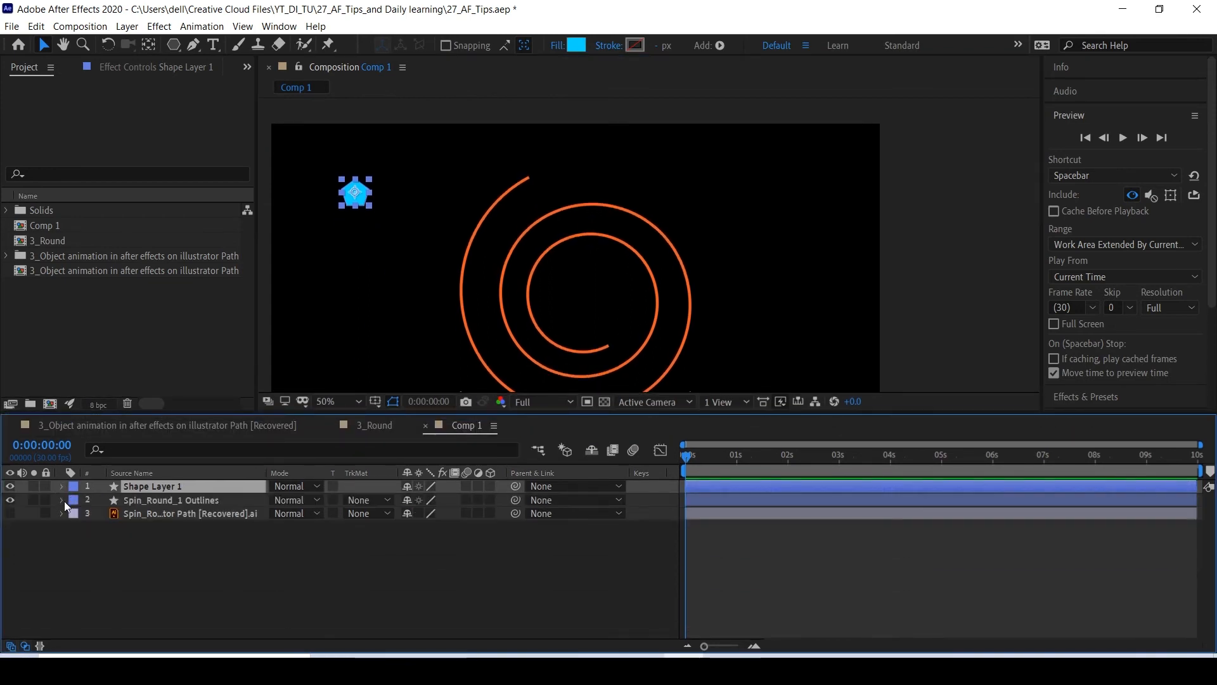
pyautogui.click(82, 502)
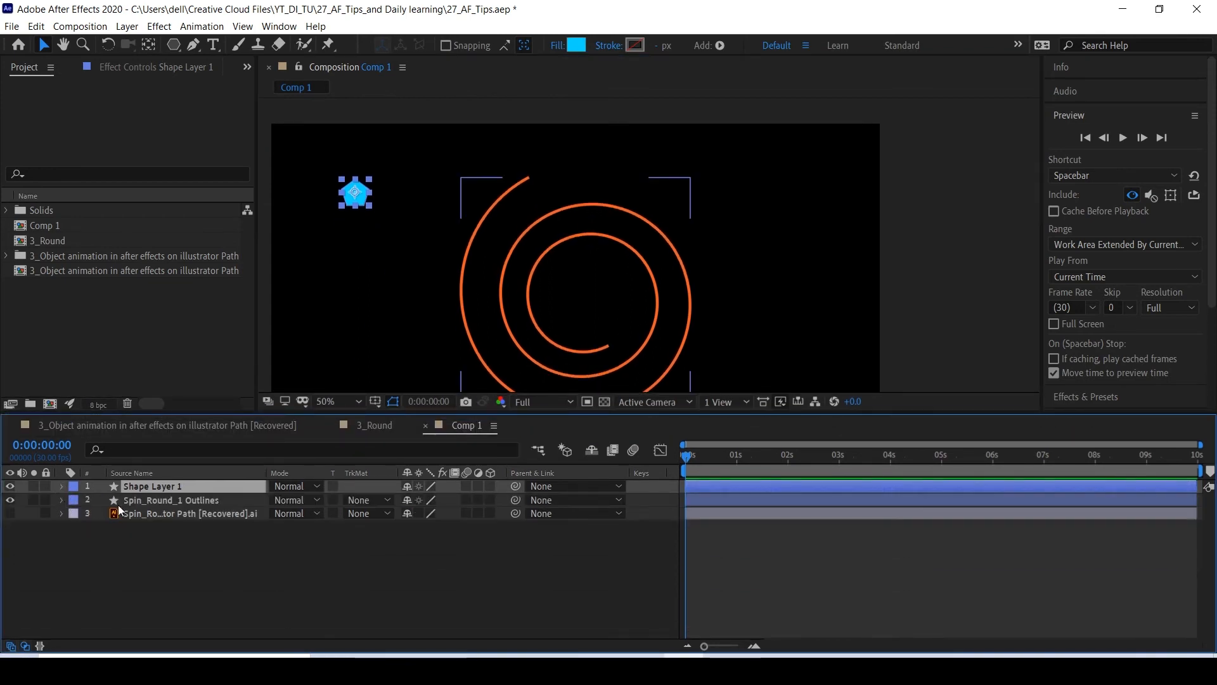
pyautogui.click(61, 501)
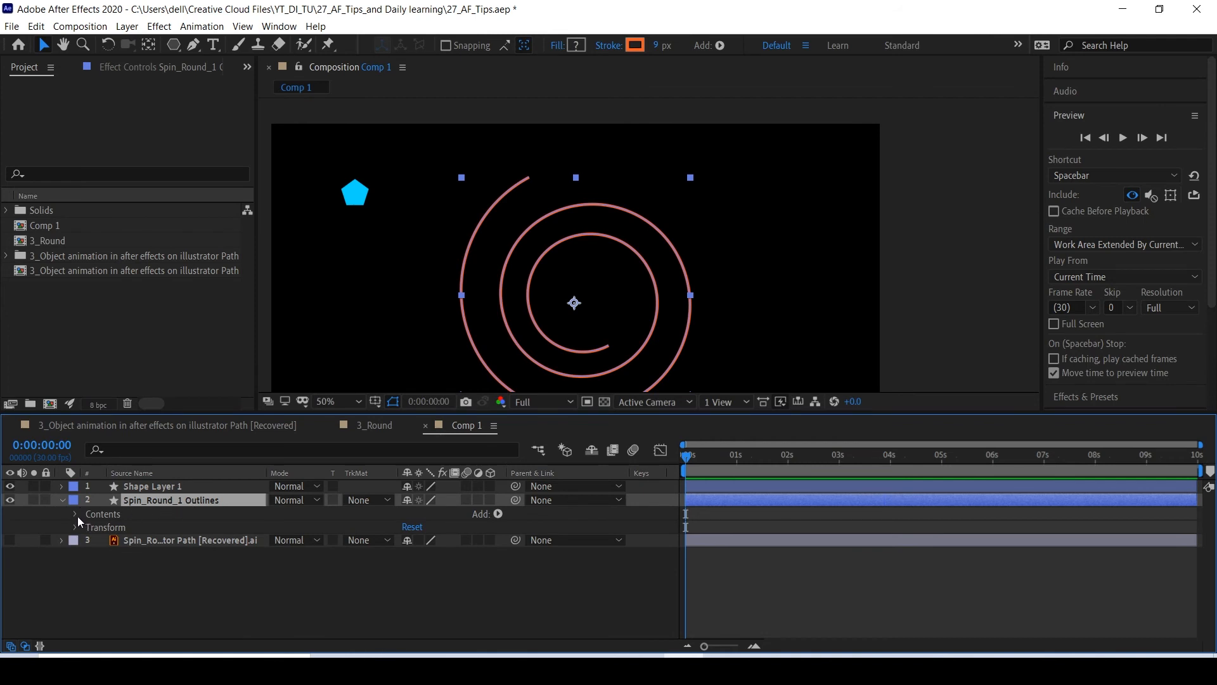
pyautogui.click(75, 514)
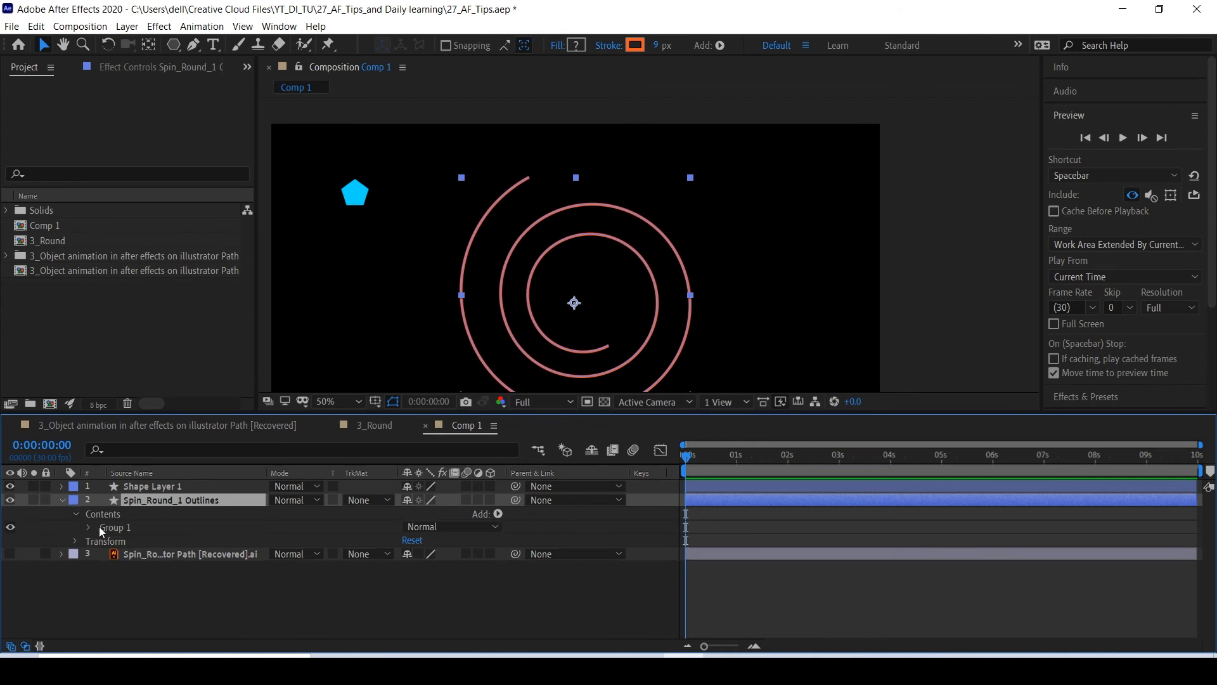
pyautogui.click(89, 528)
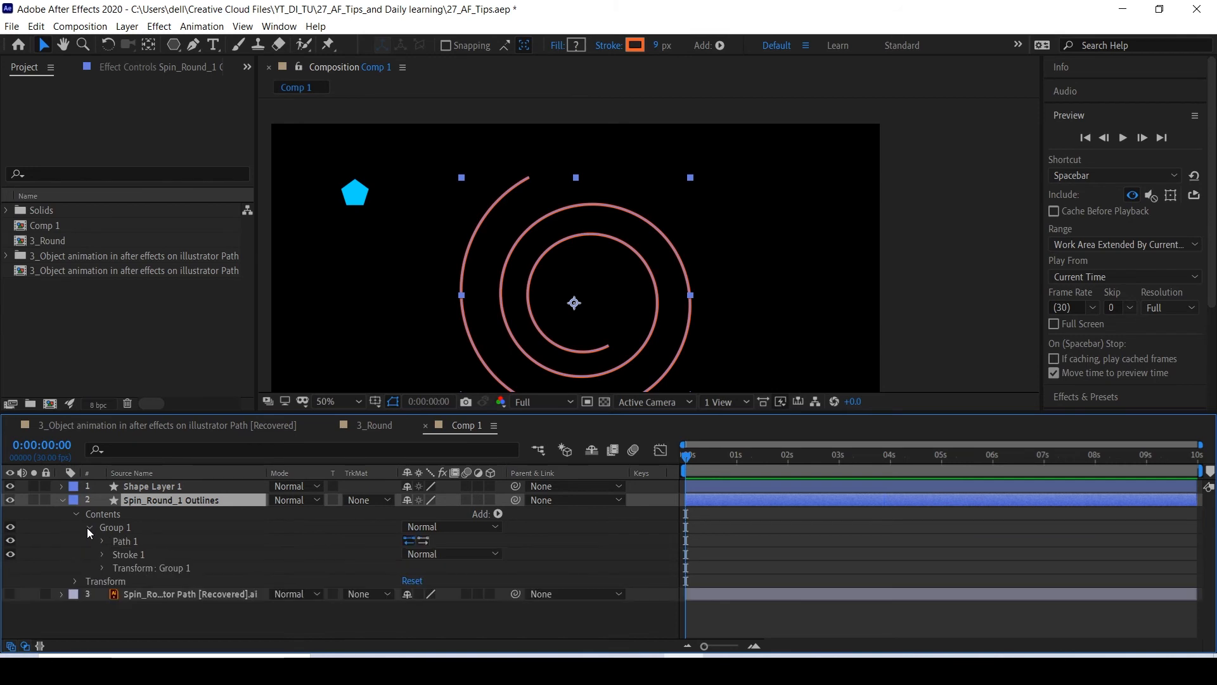
pyautogui.click(102, 540)
pyautogui.click(152, 554)
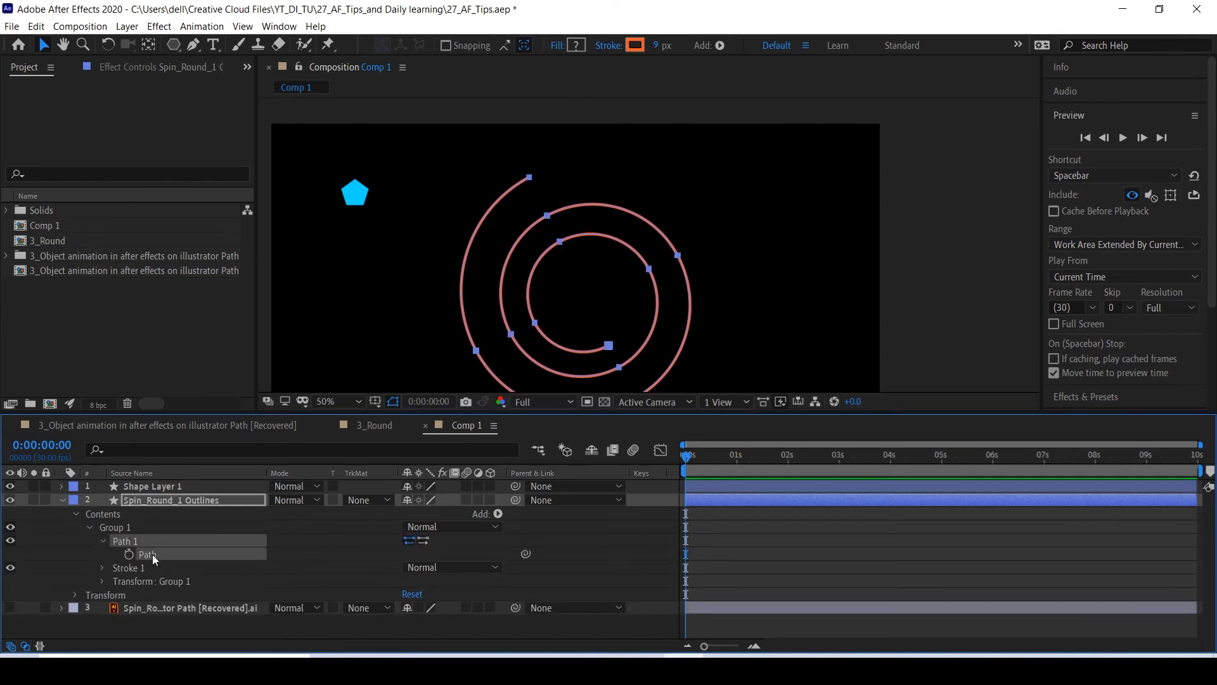
pyautogui.rightClick(175, 554)
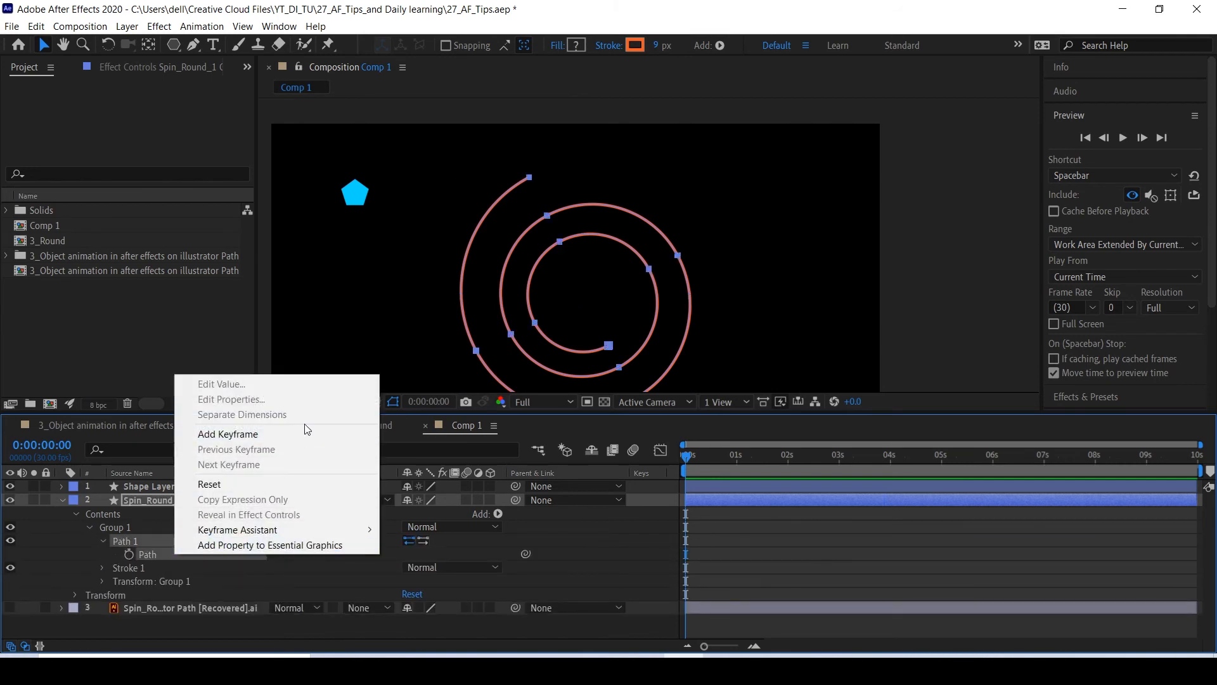
pyautogui.click(165, 569)
pyautogui.click(162, 554)
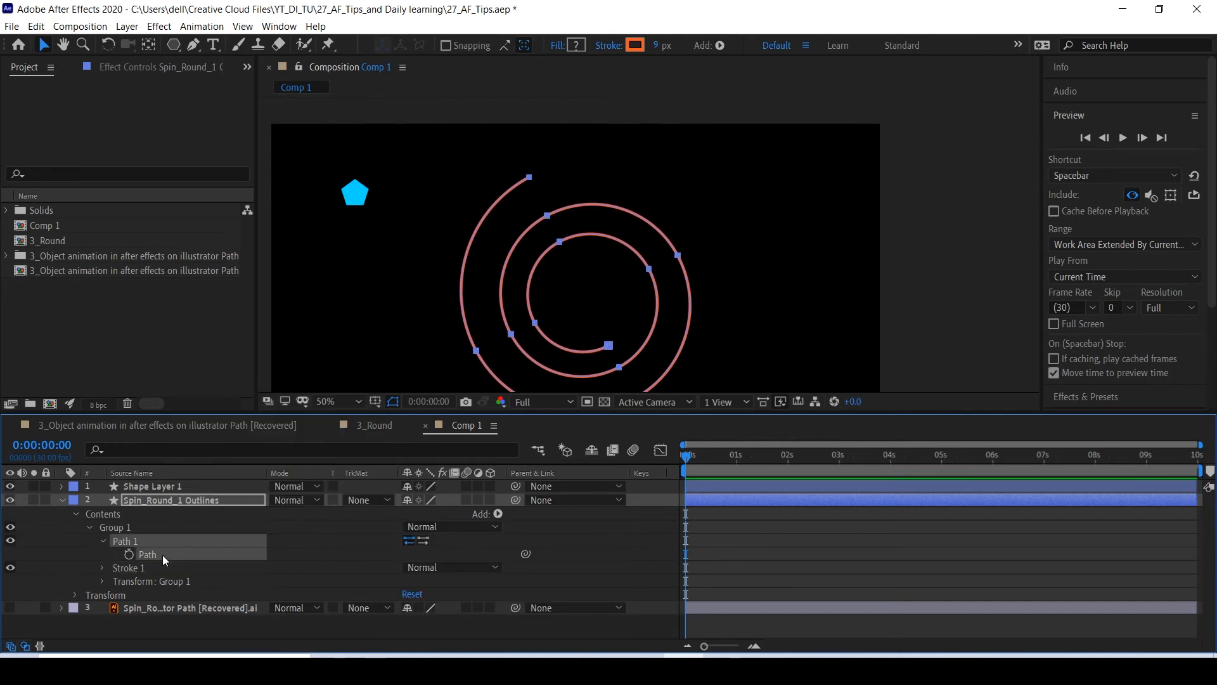
pyautogui.click(62, 501)
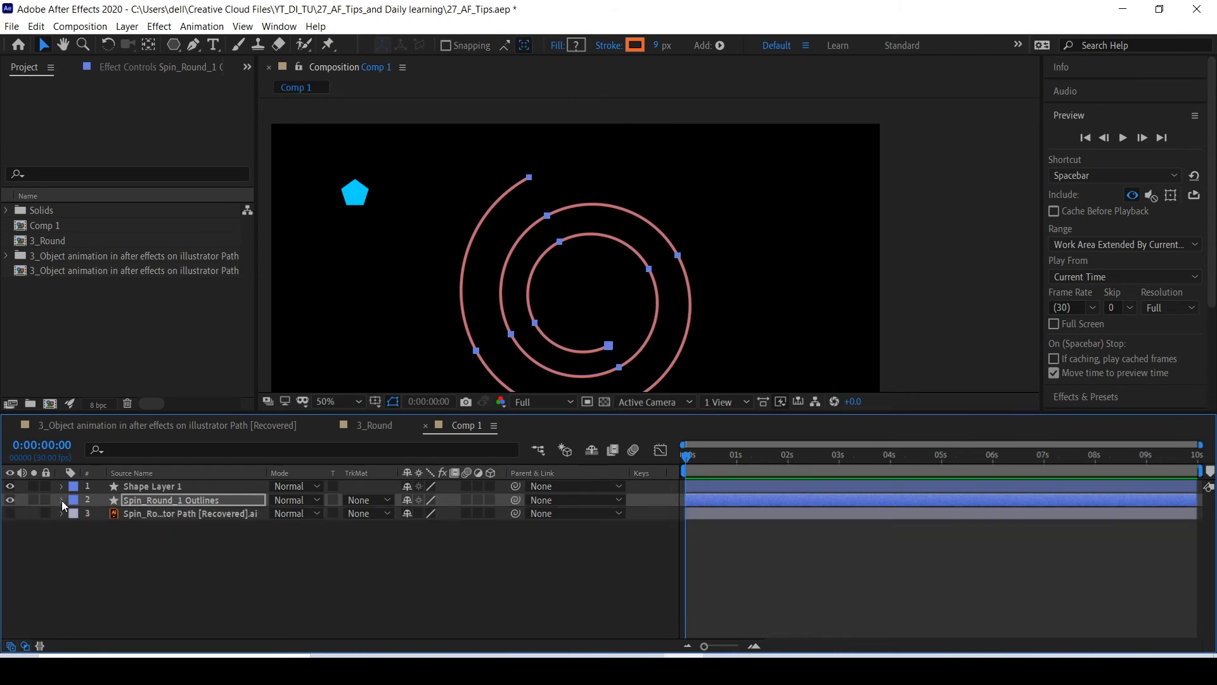
# Paste the copied spiral path into Shape Layer 1's Position at the start of the timeline and lock the Spin_Round_1 Outlines layer.
pyautogui.click(166, 486)
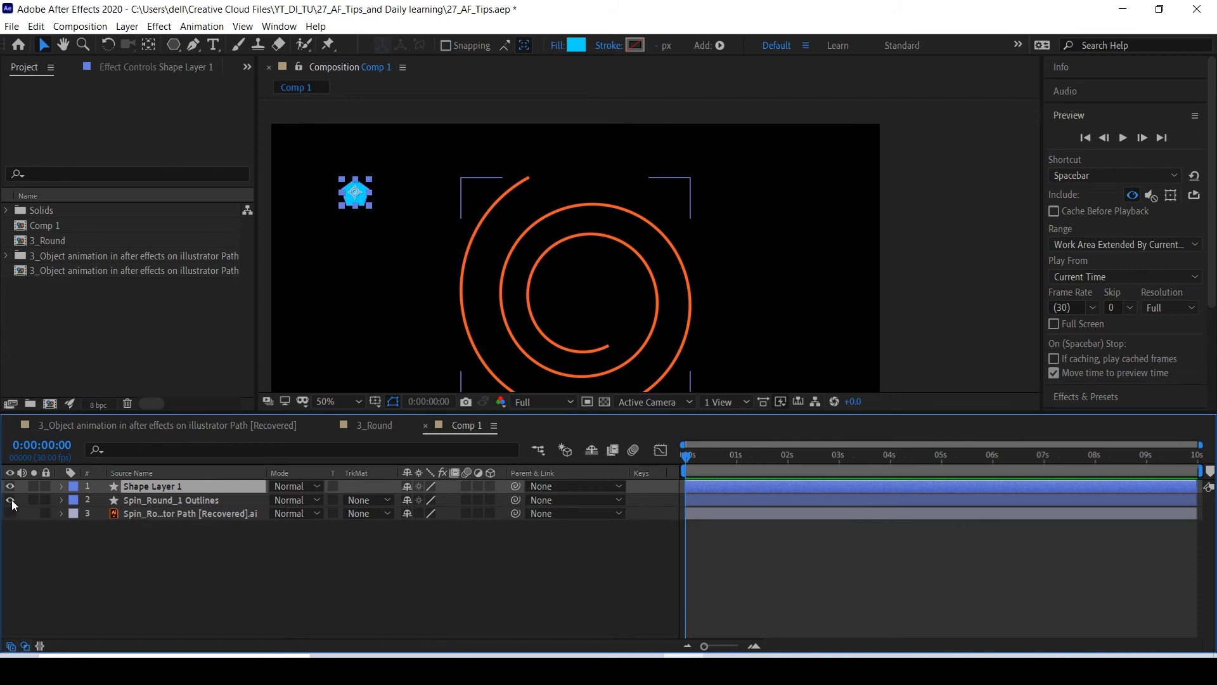
pyautogui.click(86, 607)
pyautogui.click(154, 488)
pyautogui.press('p')
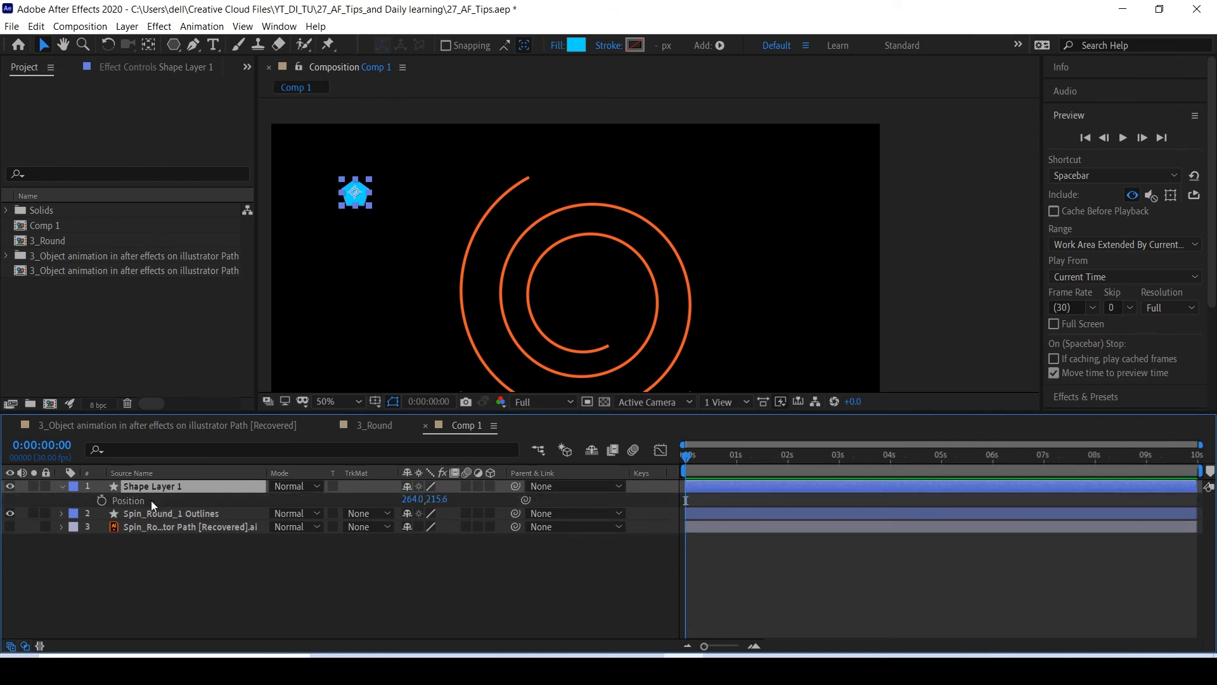
pyautogui.click(151, 500)
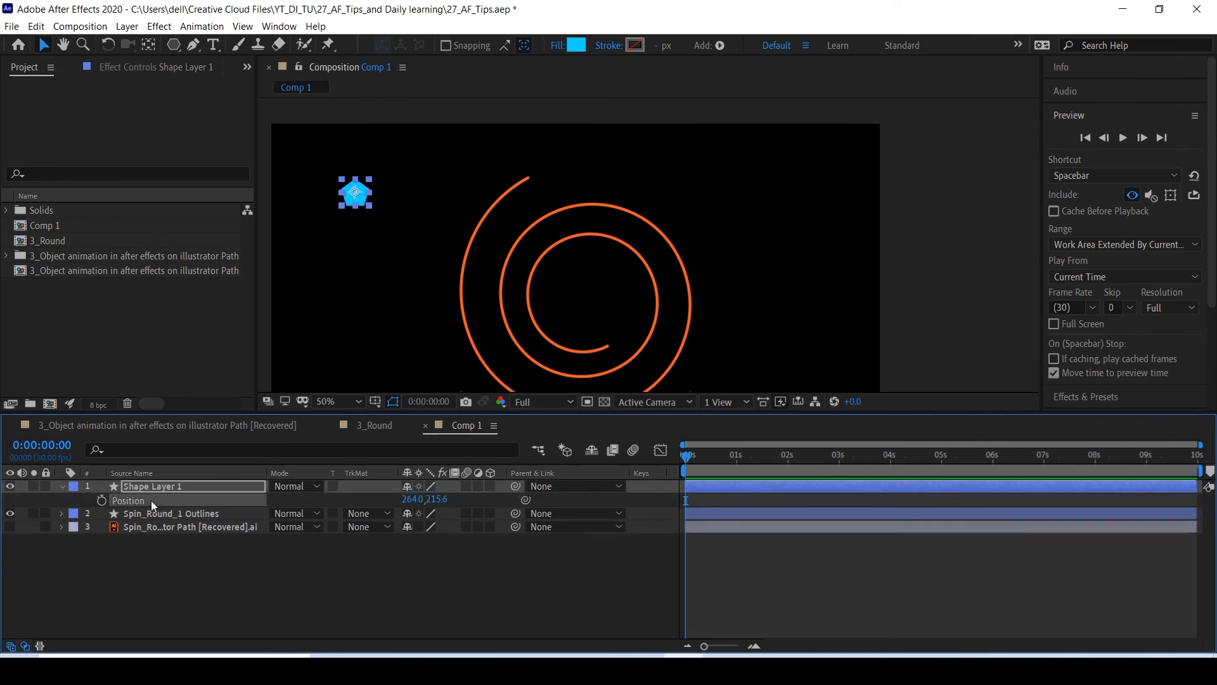
pyautogui.hotkey('ctrl', 'v')
pyautogui.press(',')
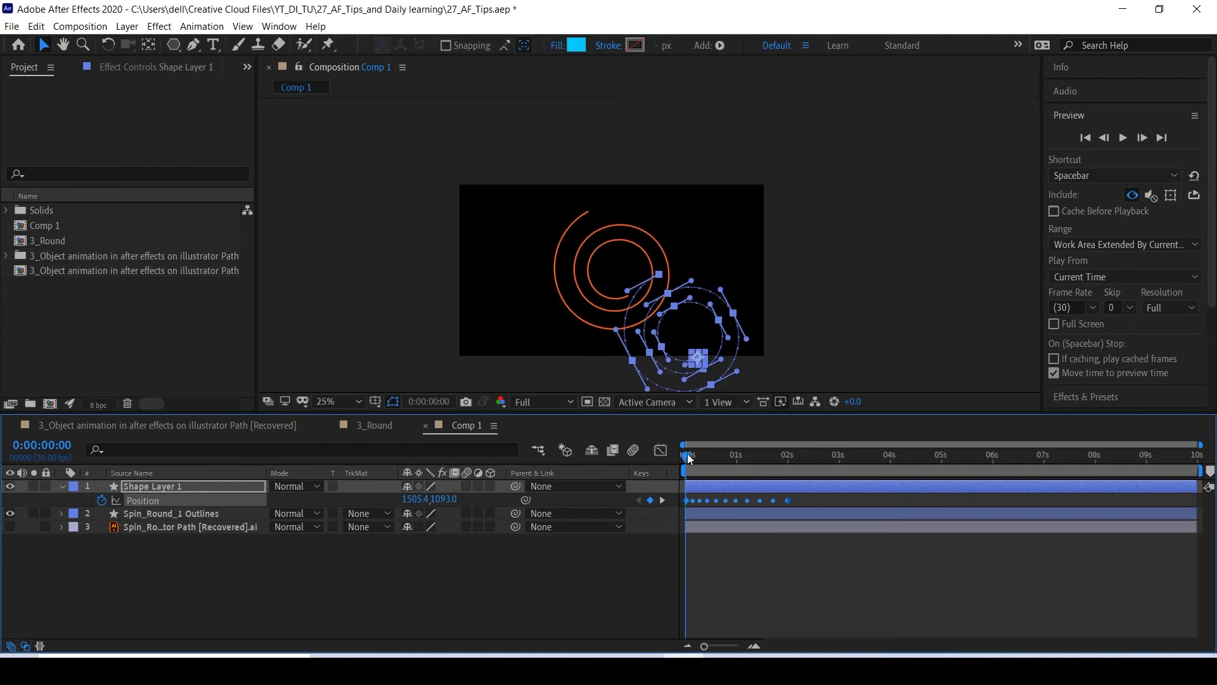
pyautogui.moveTo(690, 458); pyautogui.dragTo(724, 501)
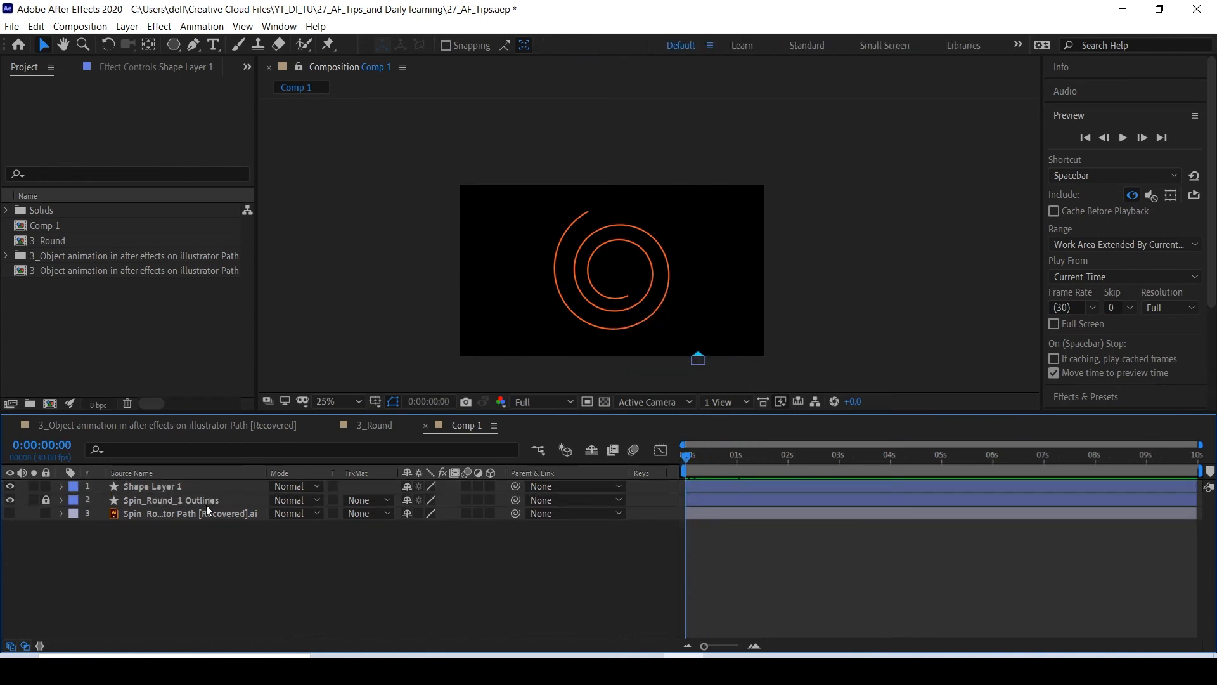
# Add a new null object to the spiral composition.
pyautogui.click(189, 484)
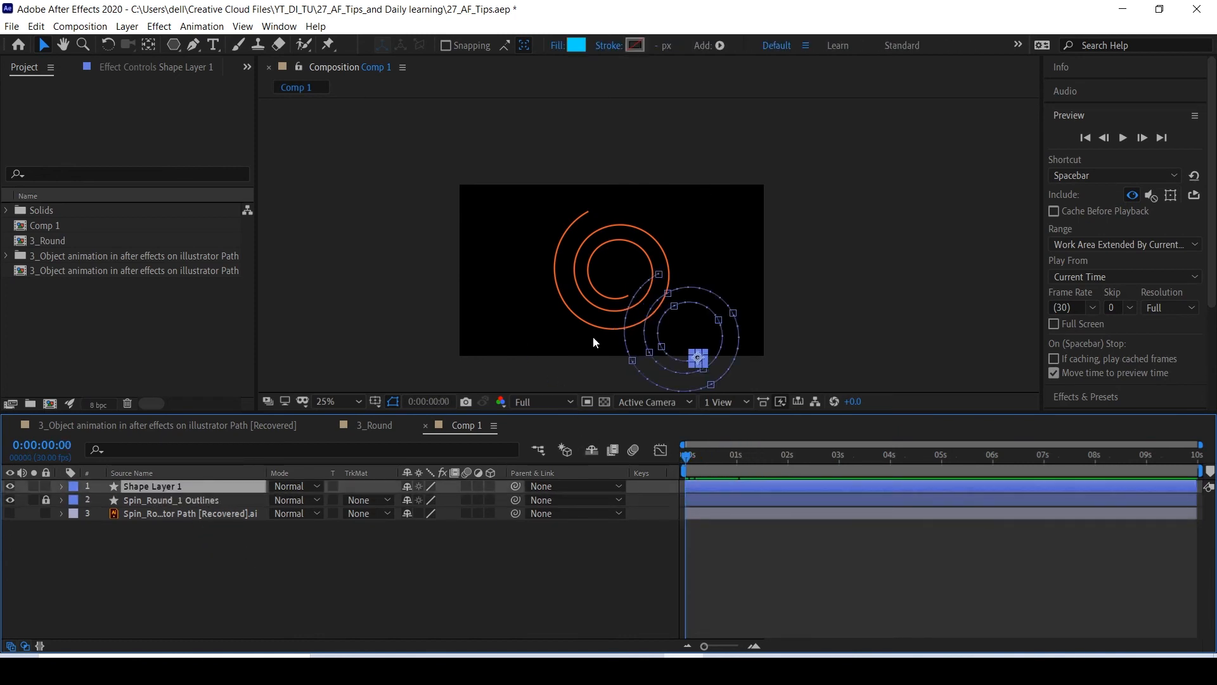
pyautogui.rightClick(205, 579)
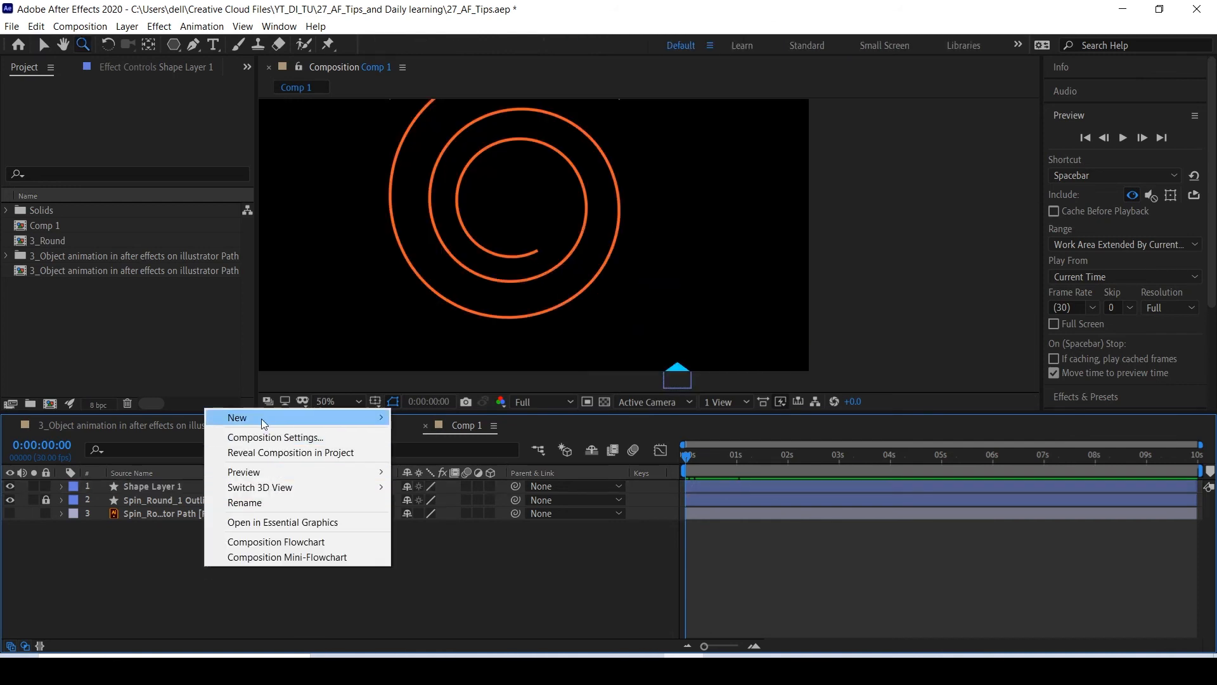
pyautogui.moveTo(254, 417)
pyautogui.click(460, 493)
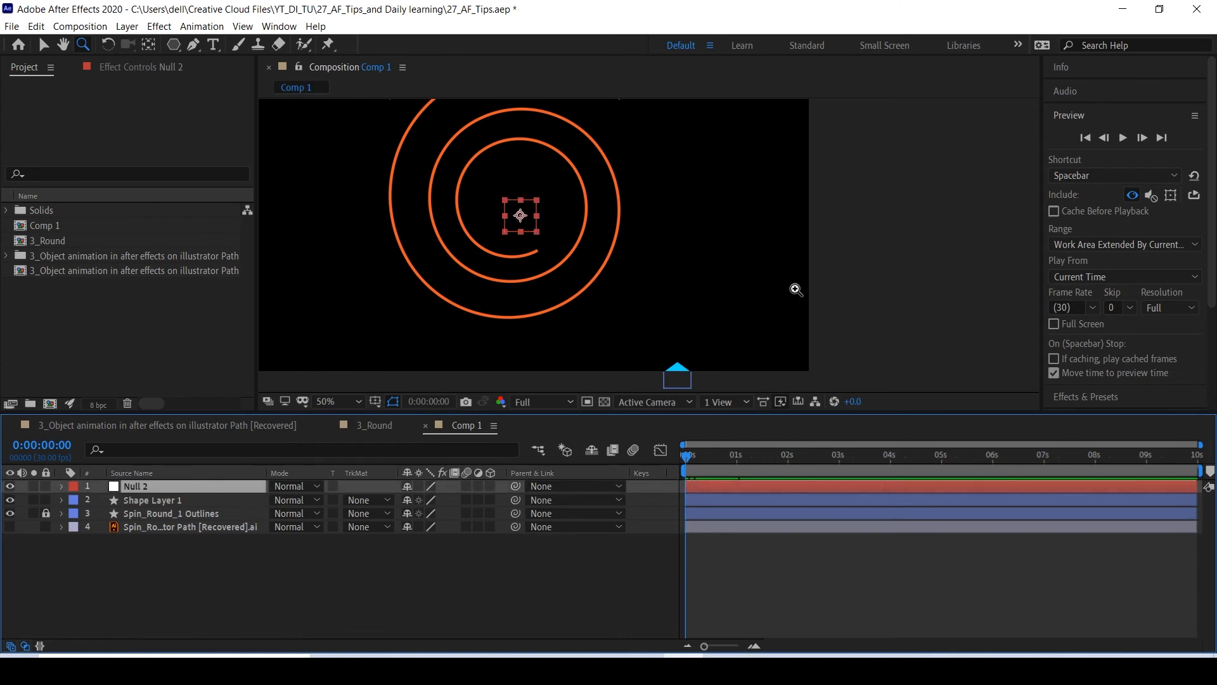
# Nudge the null object from the composition's centre down and right until it sits over the blue polygon at the frame's lower edge.
pyautogui.hotkey('shift', 'Right')
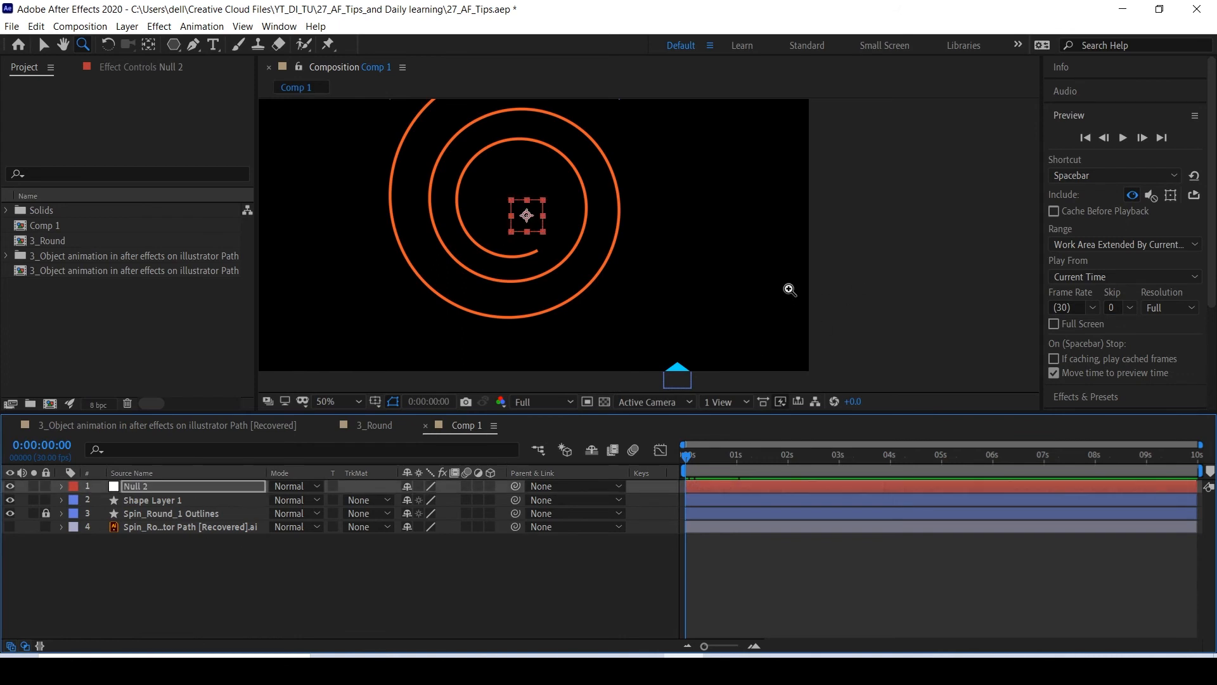
pyautogui.hotkey('shift', 'Right')
pyautogui.hotkey('shift', 'Right')
pyautogui.hotkey('shift', 'Right')
pyautogui.hotkey('shift', 'Right')
pyautogui.hotkey('shift', 'Right')
pyautogui.hotkey('shift', 'Right')
pyautogui.hotkey('shift', 'Right')
pyautogui.hotkey('shift', 'Right')
pyautogui.hotkey('shift', 'Right')
pyautogui.hotkey('shift', 'Right')
pyautogui.hotkey('shift', 'Right')
pyautogui.hotkey('shift', 'Down')
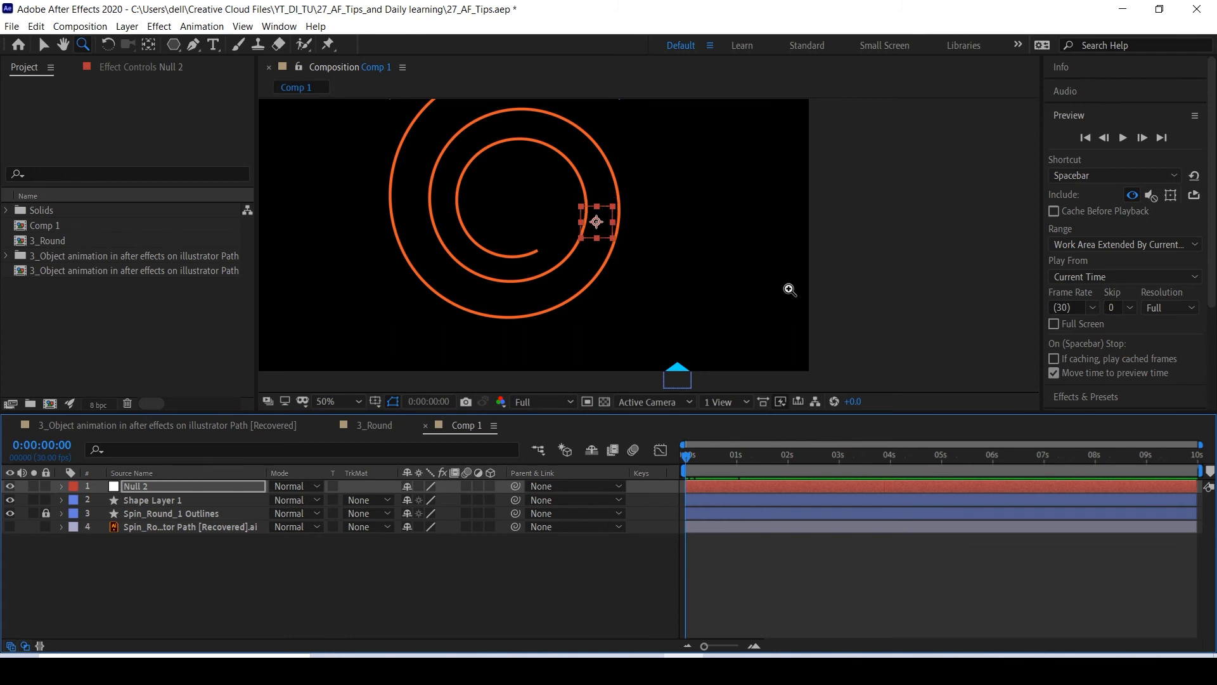
pyautogui.hotkey('shift', 'Down')
pyautogui.hotkey('shift', 'Down')
pyautogui.hotkey('shift', 'Down')
pyautogui.hotkey('shift', 'Down')
pyautogui.hotkey('shift', 'Down')
pyautogui.hotkey('shift', 'Down')
pyautogui.hotkey('shift', 'Down')
pyautogui.hotkey('shift', 'Down')
pyautogui.hotkey('shift', 'Down')
pyautogui.hotkey('shift', 'Down')
pyautogui.hotkey('shift', 'Down')
pyautogui.hotkey('shift', 'Down')
pyautogui.hotkey('shift', 'Down')
pyautogui.hotkey('shift', 'Down')
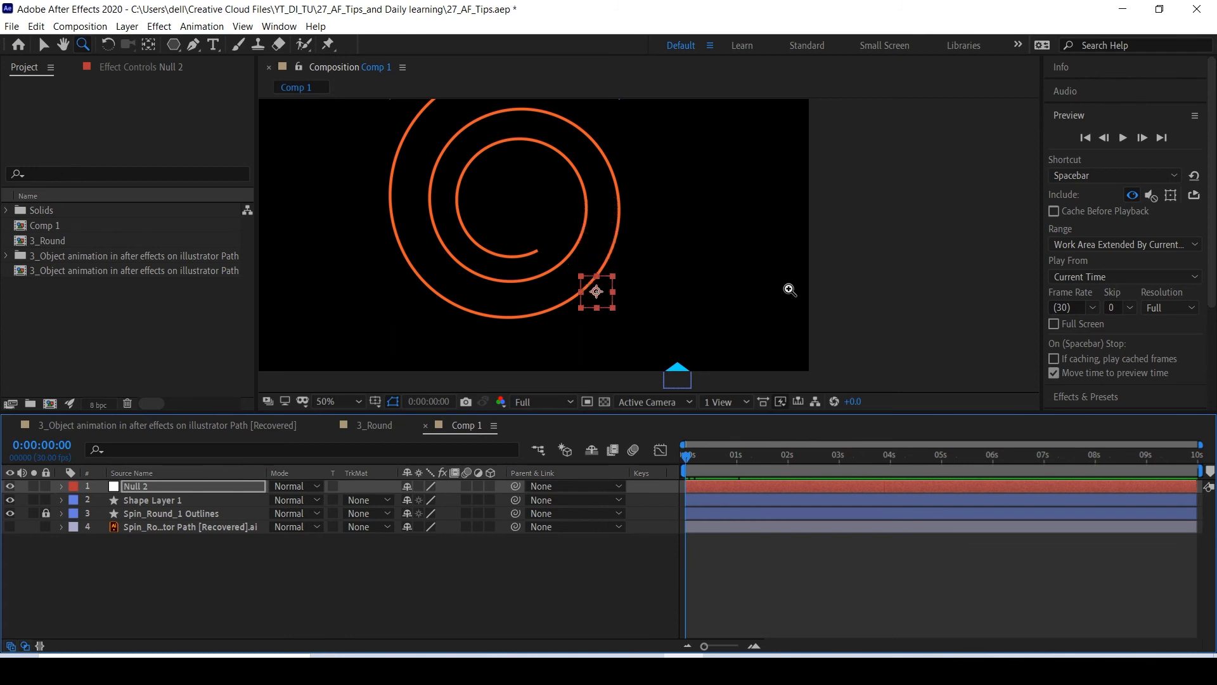
pyautogui.hotkey('shift', 'Down')
pyautogui.hotkey('shift', 'Down')
pyautogui.hotkey('shift', 'Down')
pyautogui.hotkey('shift', 'Down')
pyautogui.hotkey('shift', 'Down')
pyautogui.hotkey('shift', 'Down')
pyautogui.hotkey('shift', 'Down')
pyautogui.hotkey('shift', 'Down')
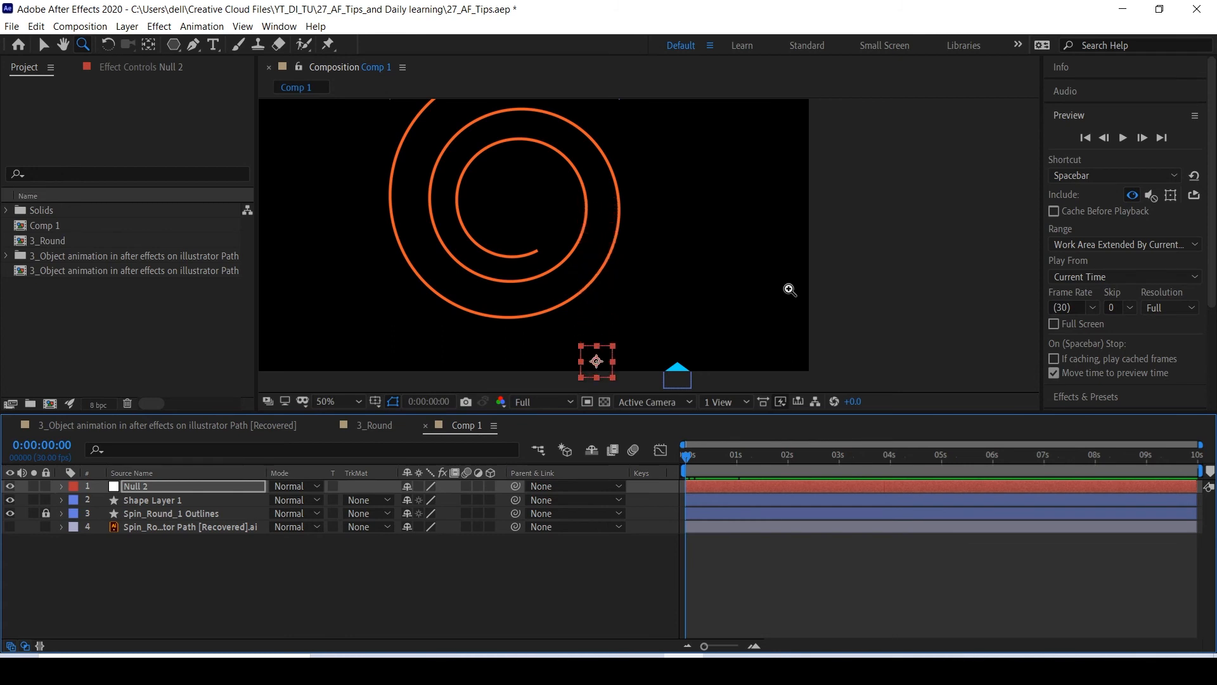
pyautogui.hotkey('shift', 'Down')
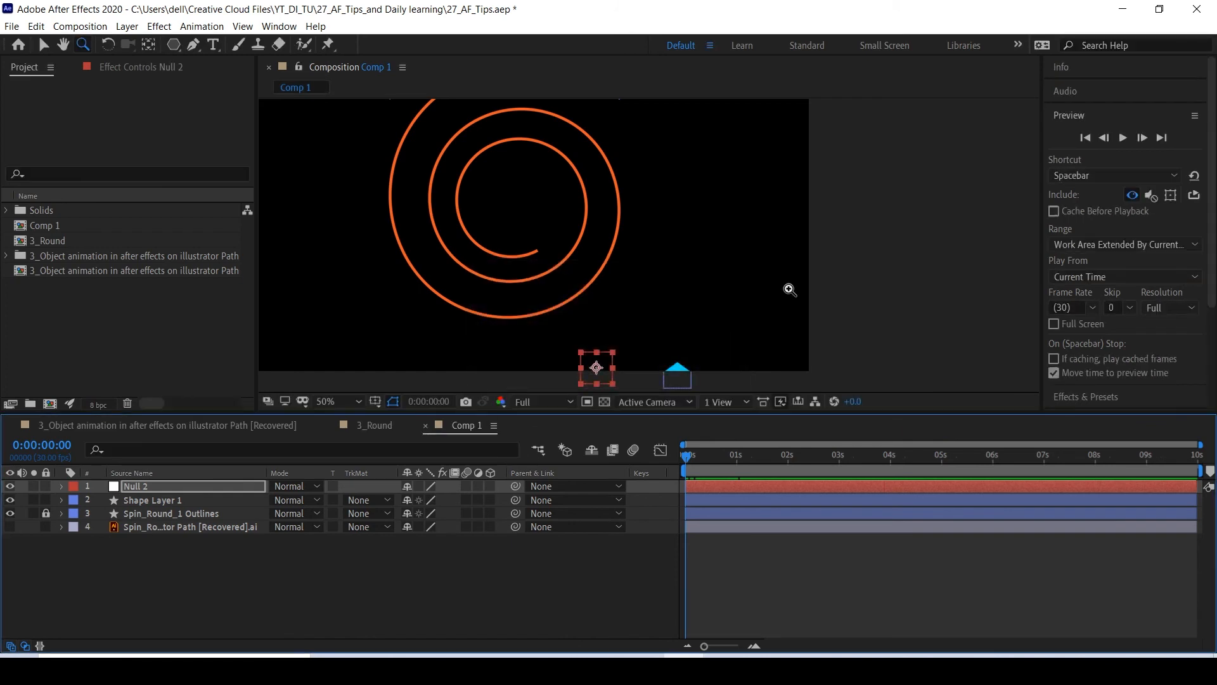
pyautogui.hotkey('shift', 'Down')
pyautogui.press('Up')
pyautogui.press('Up')
pyautogui.press('Up')
pyautogui.press('Up')
pyautogui.press('Up')
pyautogui.press('Up')
pyautogui.press('Up')
pyautogui.press('Up')
pyautogui.press('Up')
pyautogui.press('Up')
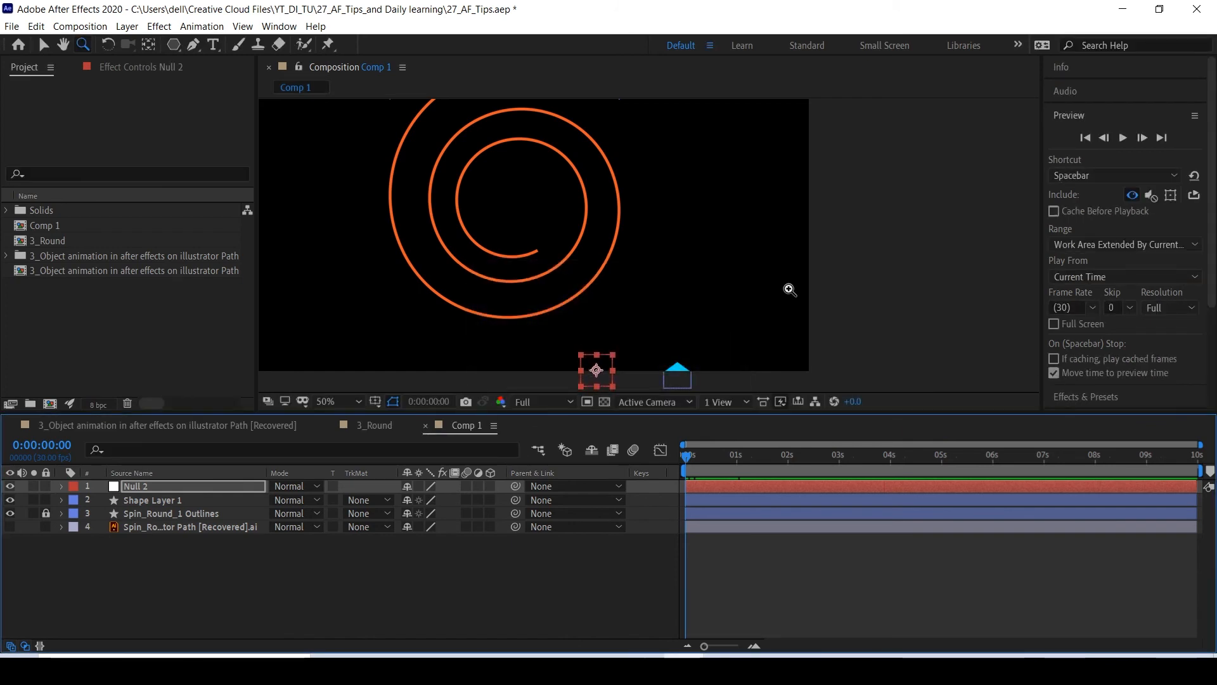
pyautogui.hotkey('shift', 'Right')
pyautogui.hotkey('shift', 'Right')
pyautogui.hotkey('shift', 'Right')
pyautogui.hotkey('shift', 'Right')
pyautogui.hotkey('shift', 'Right')
pyautogui.hotkey('shift', 'Right')
pyautogui.hotkey('shift', 'Right')
pyautogui.hotkey('shift', 'Right')
pyautogui.hotkey('shift', 'Right')
pyautogui.hotkey('shift', 'Right')
pyautogui.hotkey('shift', 'Right')
pyautogui.hotkey('shift', 'Right')
pyautogui.hotkey('shift', 'Right')
pyautogui.hotkey('shift', 'Right')
pyautogui.hotkey('shift', 'Right')
pyautogui.hotkey('shift', 'Right')
pyautogui.hotkey('shift', 'Right')
pyautogui.hotkey('shift', 'Right')
pyautogui.hotkey('shift', 'Right')
pyautogui.hotkey('shift', 'Right')
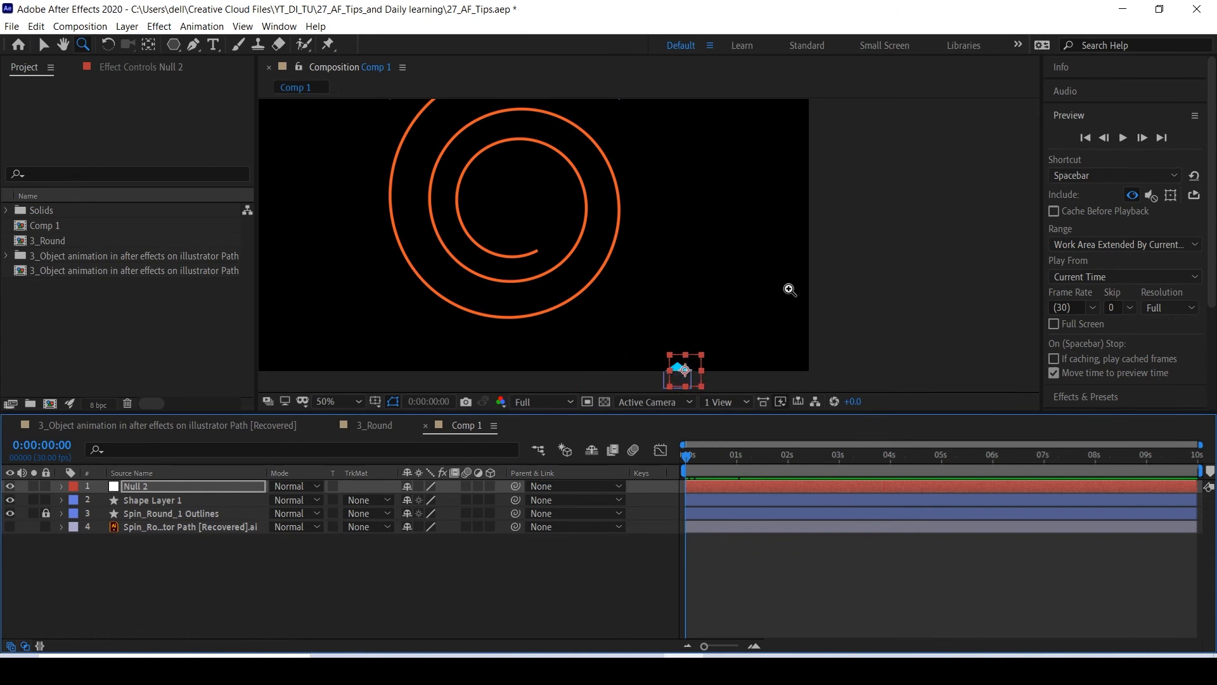
pyautogui.hotkey('shift', 'Left')
pyautogui.hotkey('shift', 'Down')
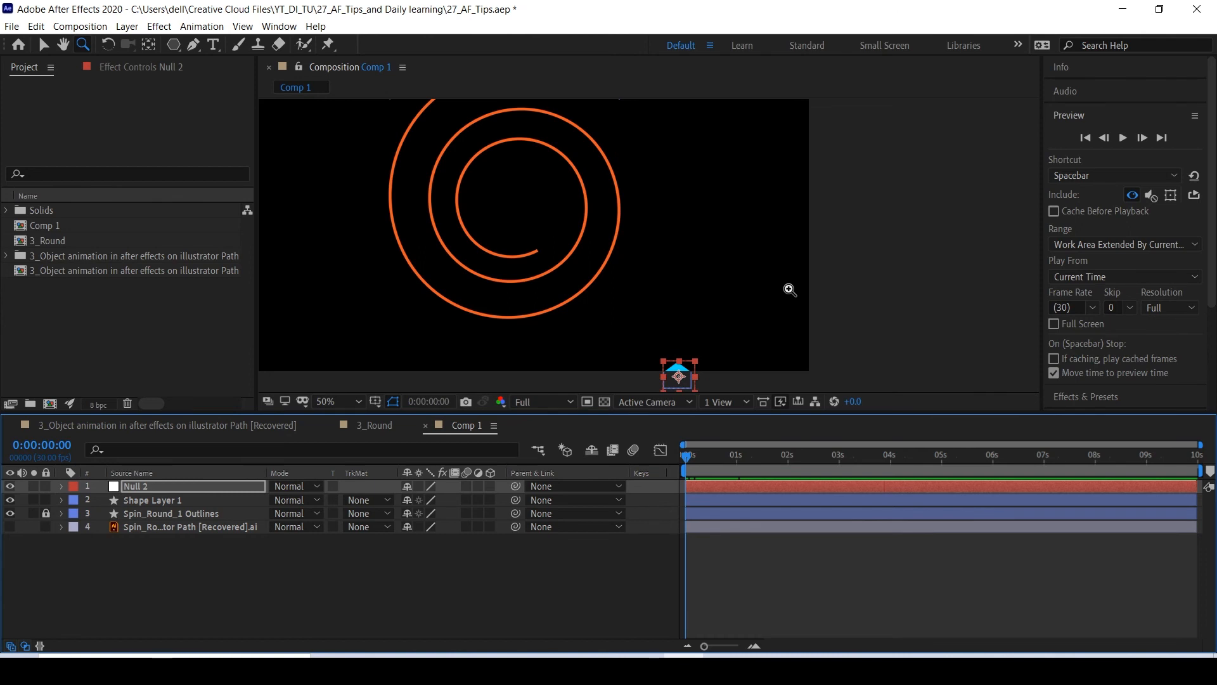
pyautogui.hotkey('shift', 'Left')
# Parent Shape Layer 1 to the Null 2 layer.
pyautogui.click(209, 589)
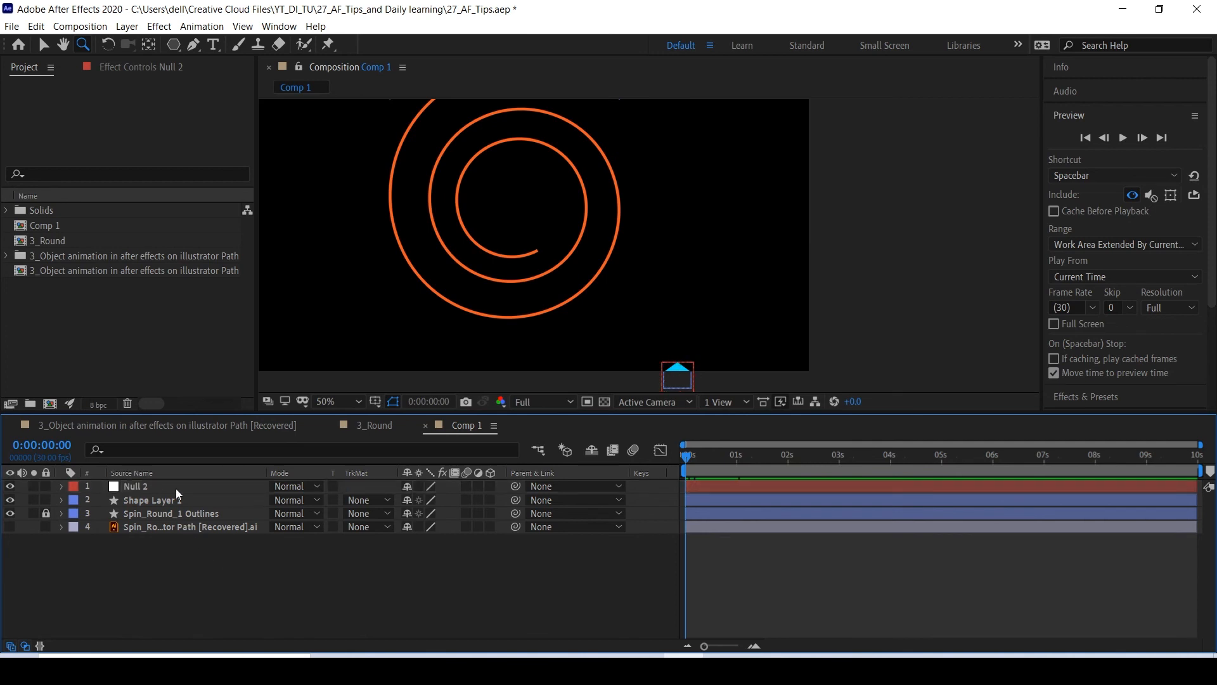
pyautogui.click(177, 502)
pyautogui.click(568, 500)
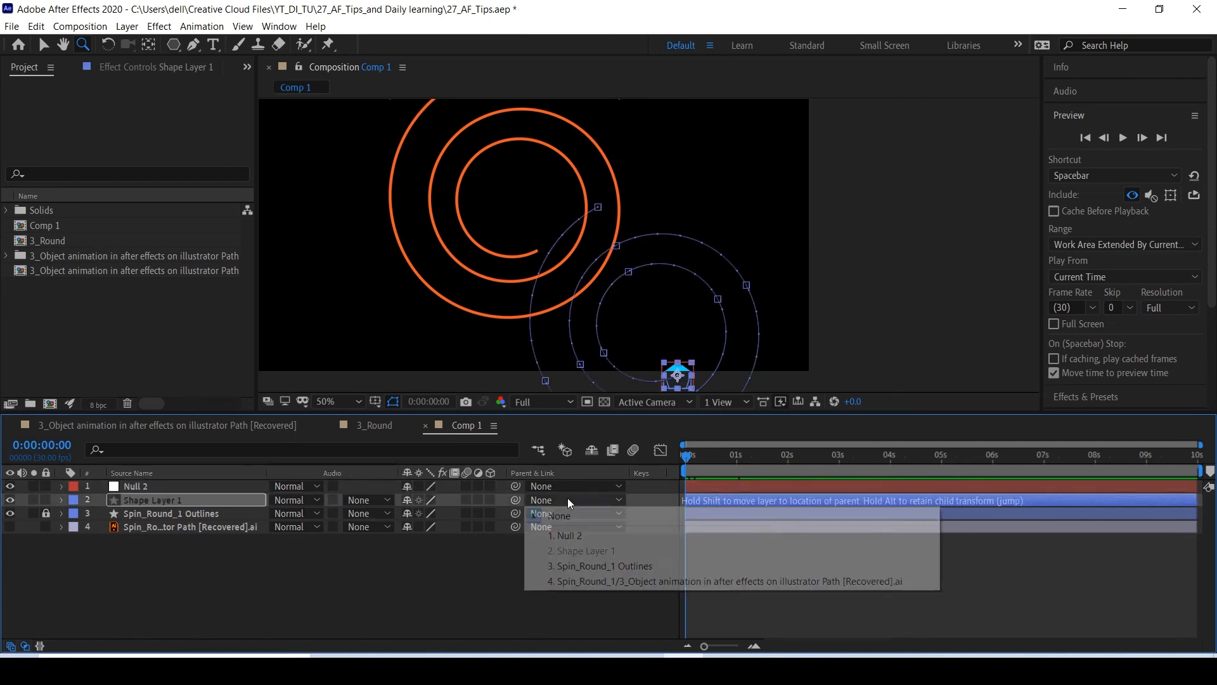
pyautogui.click(574, 535)
# Nudge the Null 2 layer up and left until the parented polygon sits on the inner end of the orange spiral.
pyautogui.click(154, 489)
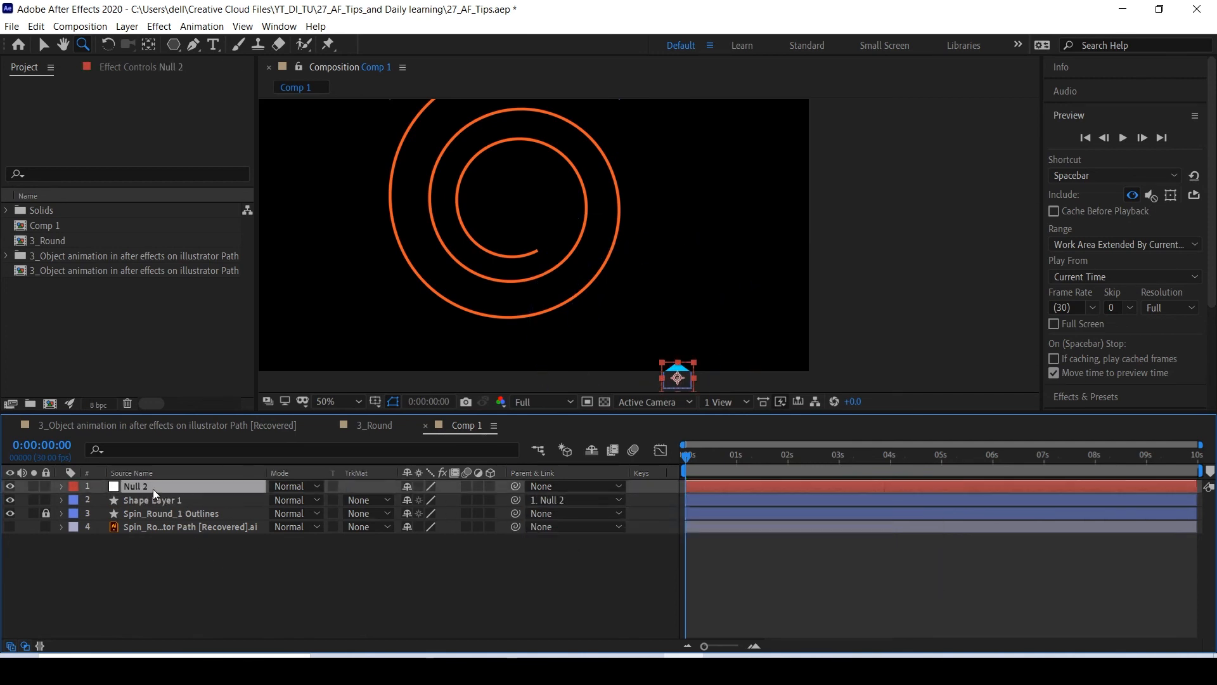
pyautogui.hotkey('shift', 'Up')
pyautogui.hotkey('shift', 'Up')
pyautogui.hotkey('shift', 'Up')
pyautogui.hotkey('shift', 'Up')
pyautogui.hotkey('shift', 'Up')
pyautogui.hotkey('shift', 'Up')
pyautogui.hotkey('shift', 'Up')
pyautogui.hotkey('shift', 'Up')
pyautogui.hotkey('shift', 'Up')
pyautogui.hotkey('shift', 'Up')
pyautogui.hotkey('shift', 'Up')
pyautogui.hotkey('shift', 'Up')
pyautogui.hotkey('shift', 'Up')
pyautogui.hotkey('shift', 'Up')
pyautogui.hotkey('shift', 'Up')
pyautogui.hotkey('shift', 'Up')
pyautogui.hotkey('shift', 'Up')
pyautogui.hotkey('shift', 'Up')
pyautogui.hotkey('shift', 'Up')
pyautogui.hotkey('shift', 'Left')
pyautogui.hotkey('shift', 'Left')
pyautogui.hotkey('shift', 'Left')
pyautogui.hotkey('shift', 'Left')
pyautogui.hotkey('shift', 'Left')
pyautogui.hotkey('shift', 'Left')
pyautogui.hotkey('shift', 'Left')
pyautogui.hotkey('shift', 'Left')
pyautogui.hotkey('shift', 'Left')
pyautogui.hotkey('shift', 'Left')
pyautogui.hotkey('shift', 'Left')
pyautogui.hotkey('shift', 'Left')
pyautogui.hotkey('shift', 'Left')
pyautogui.hotkey('shift', 'Left')
pyautogui.hotkey('shift', 'Left')
pyautogui.hotkey('shift', 'Left')
pyautogui.hotkey('shift', 'Left')
pyautogui.hotkey('shift', 'Left')
pyautogui.hotkey('shift', 'Left')
pyautogui.hotkey('shift', 'Left')
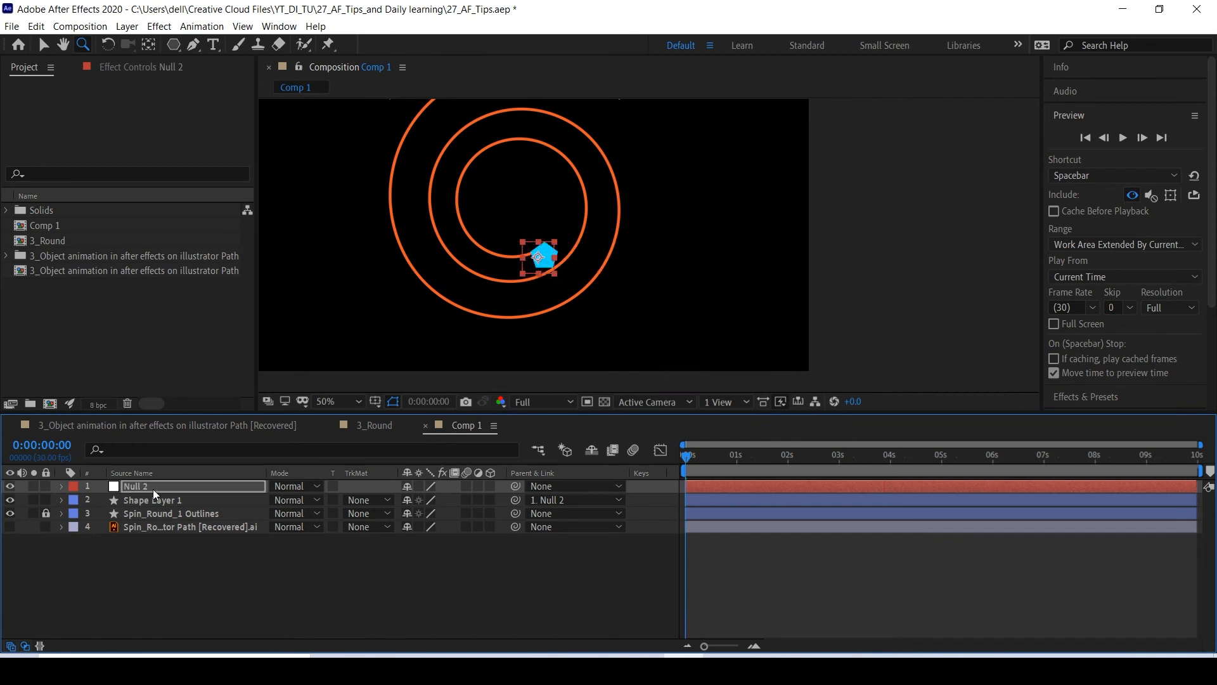
pyautogui.hotkey('shift', 'Up')
pyautogui.hotkey('shift', 'Left')
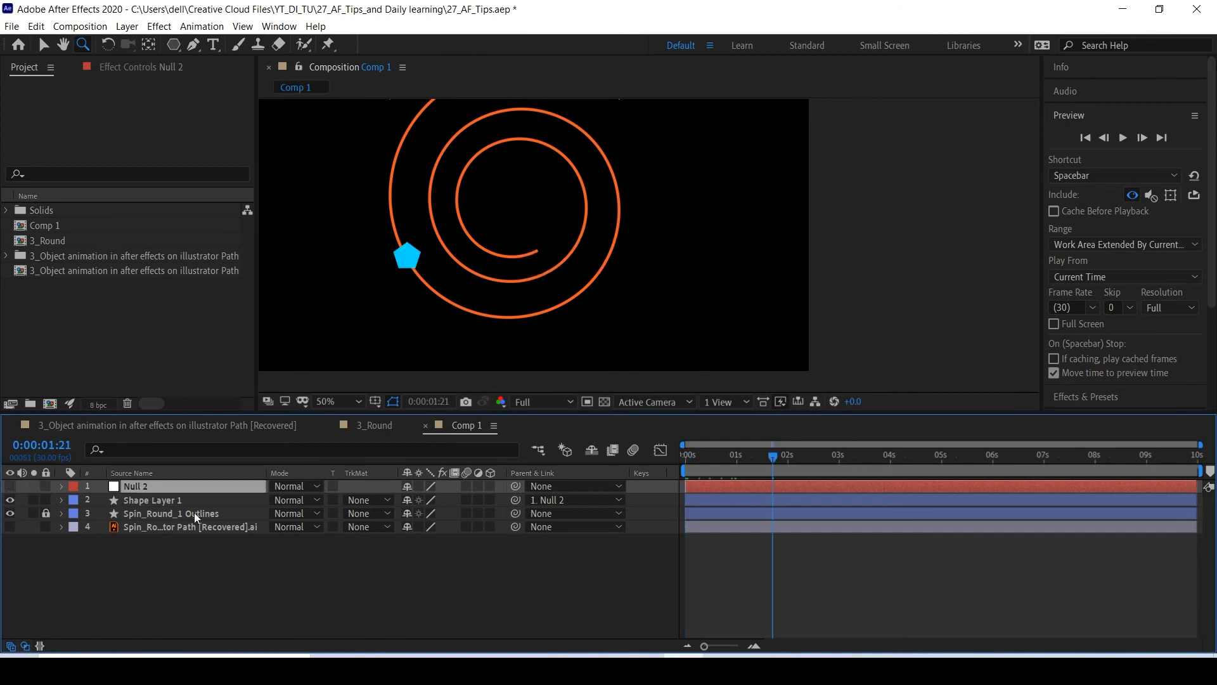
# Scrub through the polygon's motion along the spiral and unlock the Spin_Round_1 Outlines layer.
pyautogui.click(241, 571)
pyautogui.moveTo(771, 456); pyautogui.dragTo(815, 473)
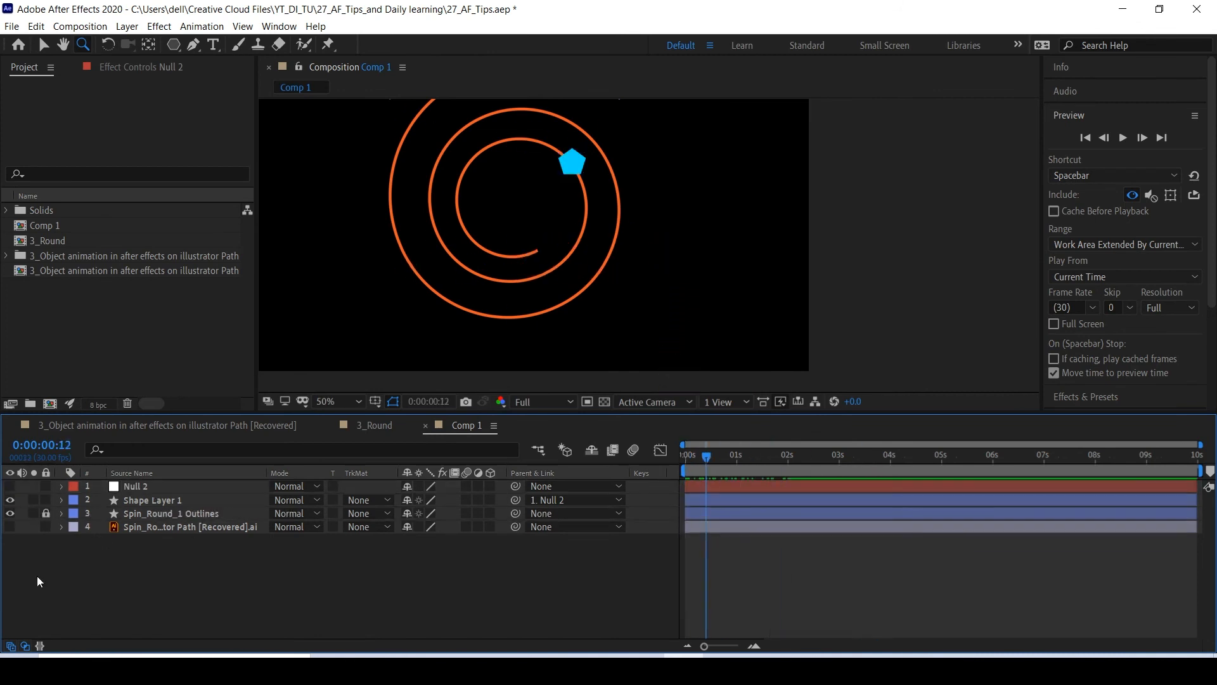
pyautogui.click(160, 504)
pyautogui.click(82, 515)
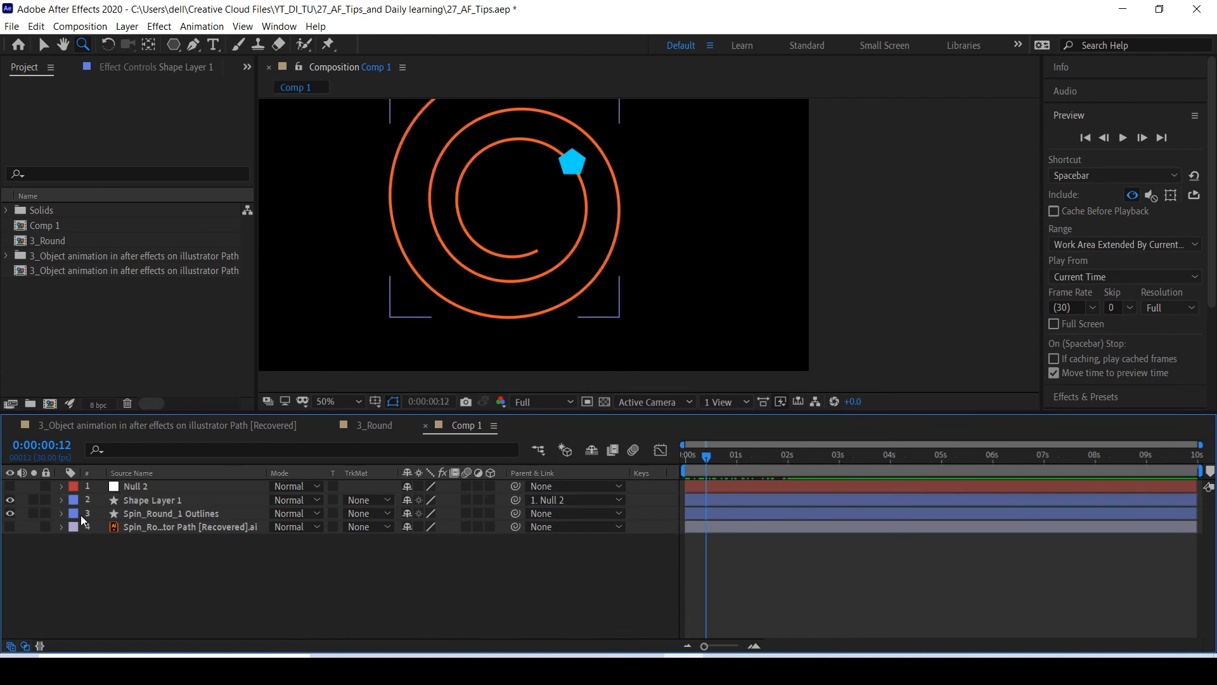
# Set Shape Layer 1's end and its last Position keyframe to about 3 seconds and end the work area there.
pyautogui.click(81, 515)
pyautogui.press('q')
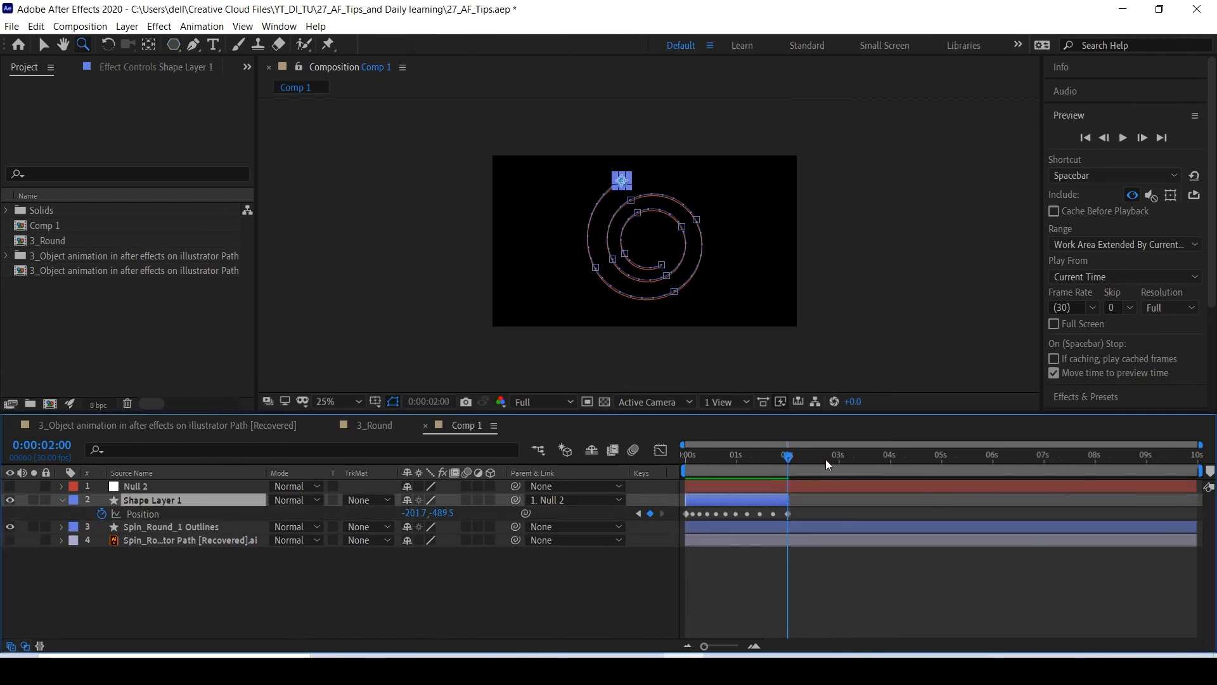
pyautogui.moveTo(826, 459); pyautogui.dragTo(838, 472)
pyautogui.moveTo(789, 500); pyautogui.dragTo(839, 500)
pyautogui.moveTo(788, 514); pyautogui.dragTo(835, 516)
pyautogui.press('n')
pyautogui.scroll(-1, 1143, 262)
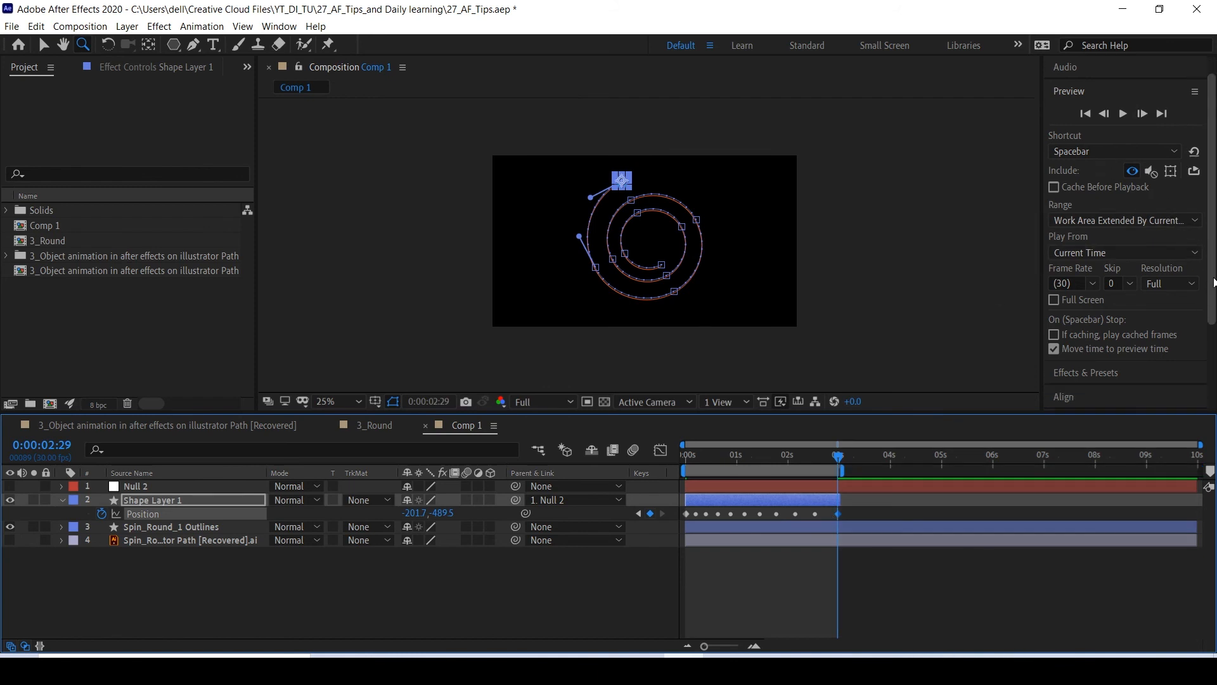
# Set the preview to play from Start Of Range and play back the polygon's spiral motion.
pyautogui.click(1166, 242)
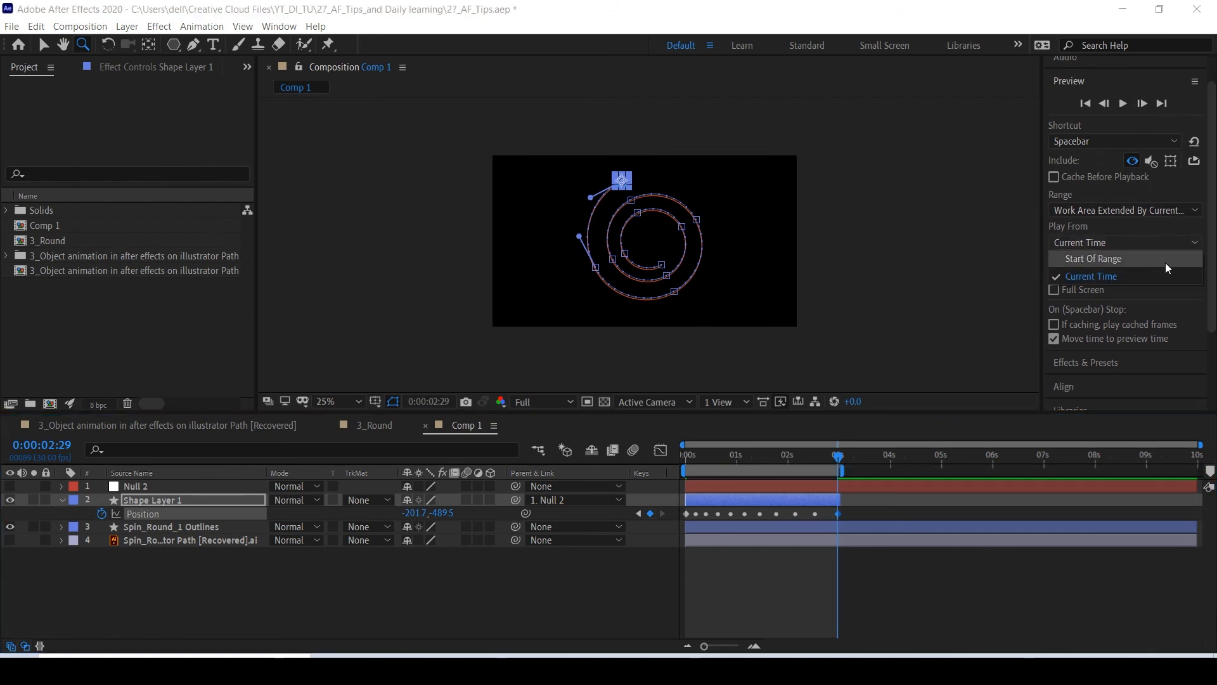
pyautogui.click(1165, 259)
pyautogui.press('space')
pyautogui.click(1121, 104)
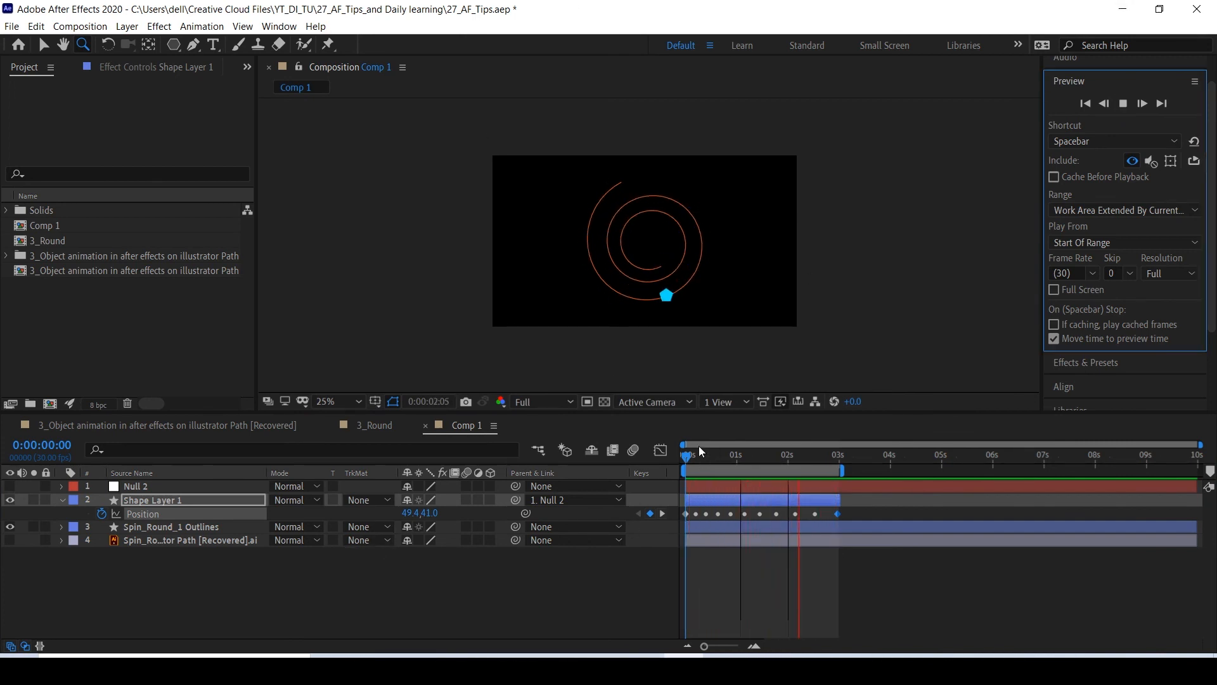
pyautogui.press('space')
pyautogui.moveTo(719, 454); pyautogui.dragTo(751, 454)
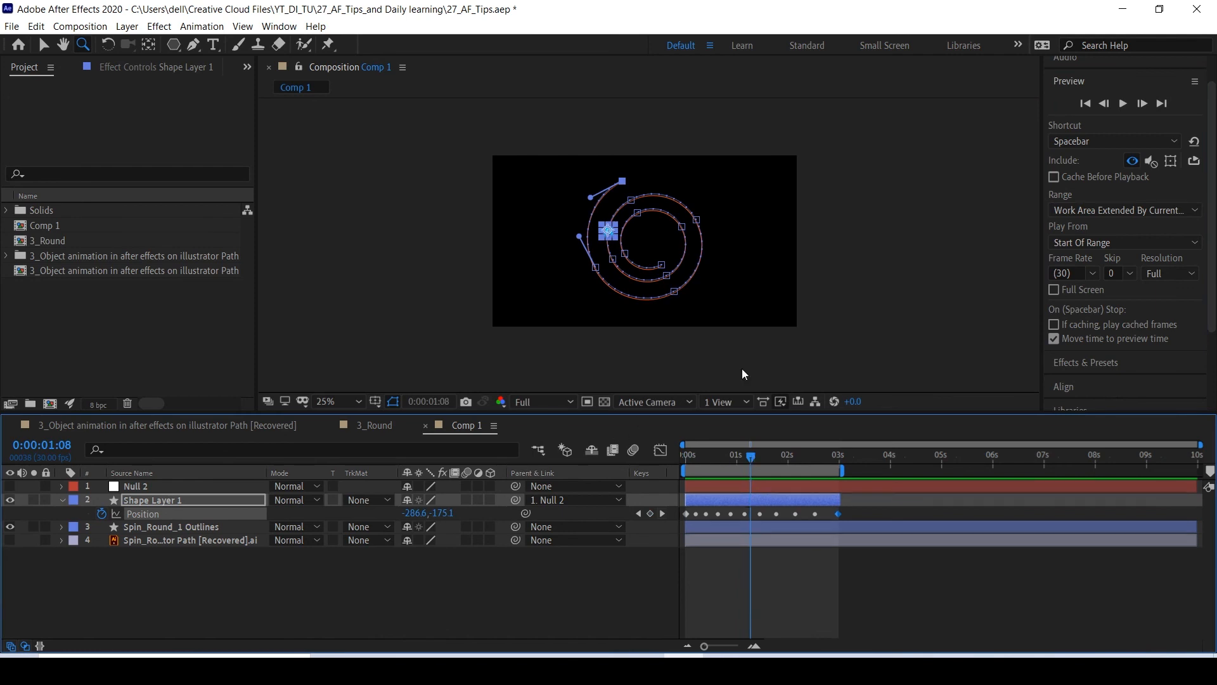
# Collapse Shape Layer 1's properties and save the project.
pyautogui.click(180, 571)
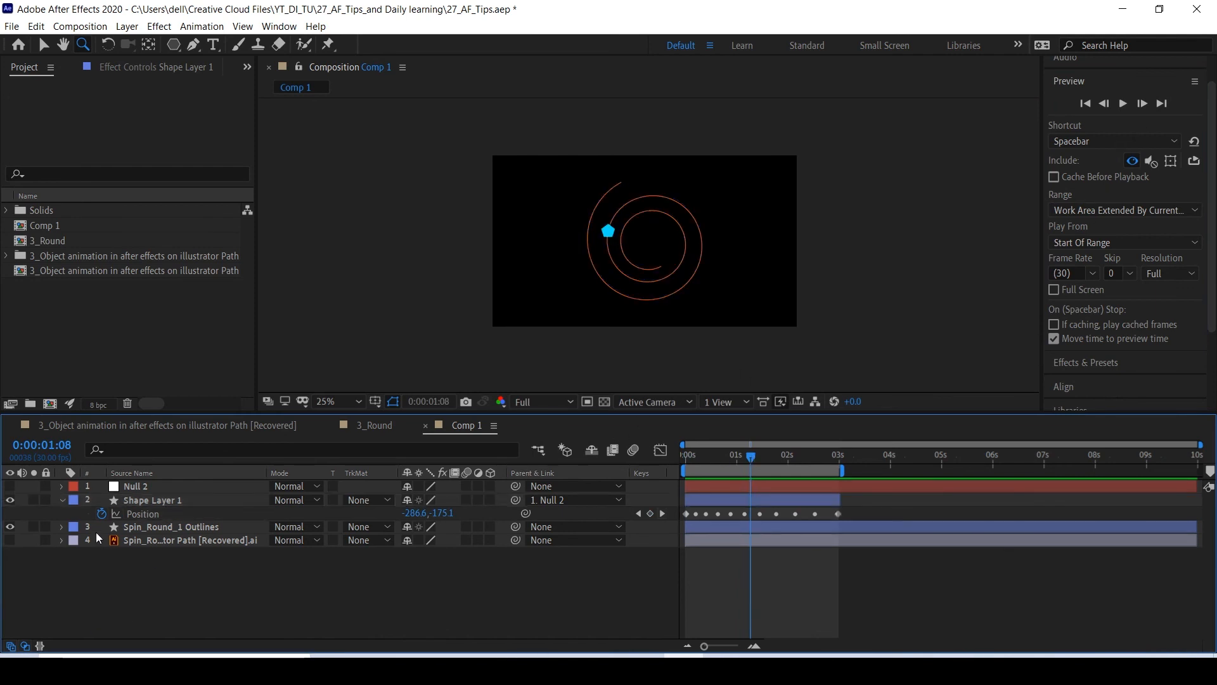
pyautogui.click(62, 501)
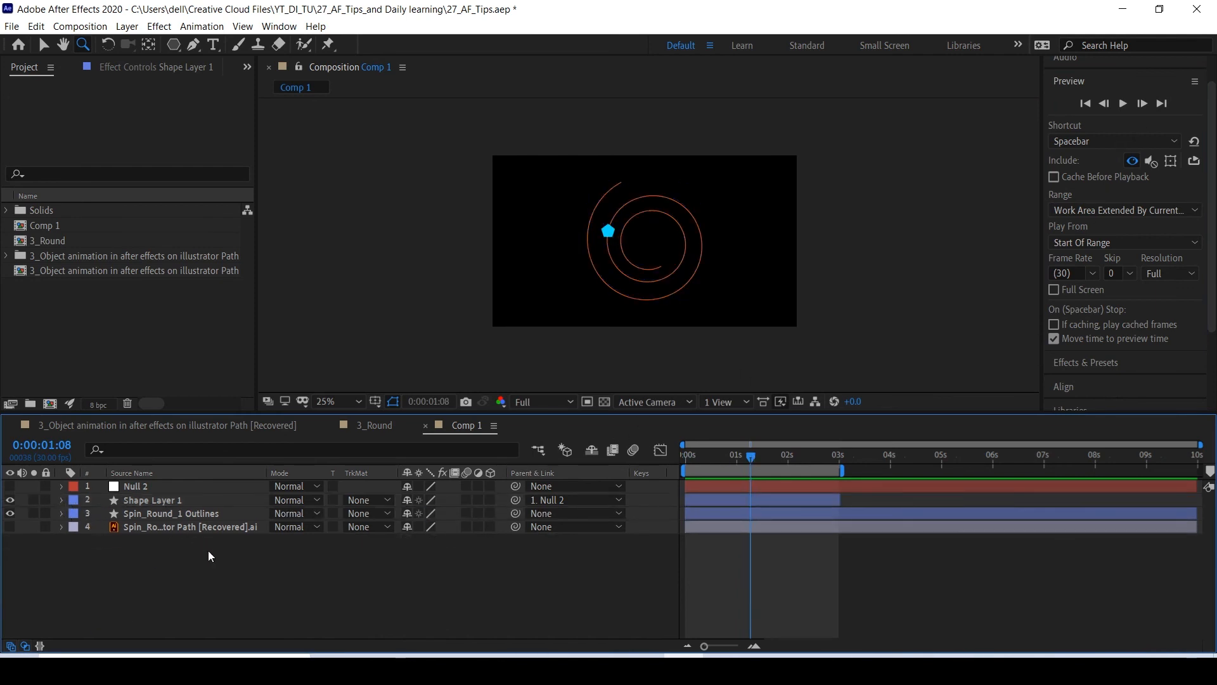
pyautogui.click(197, 515)
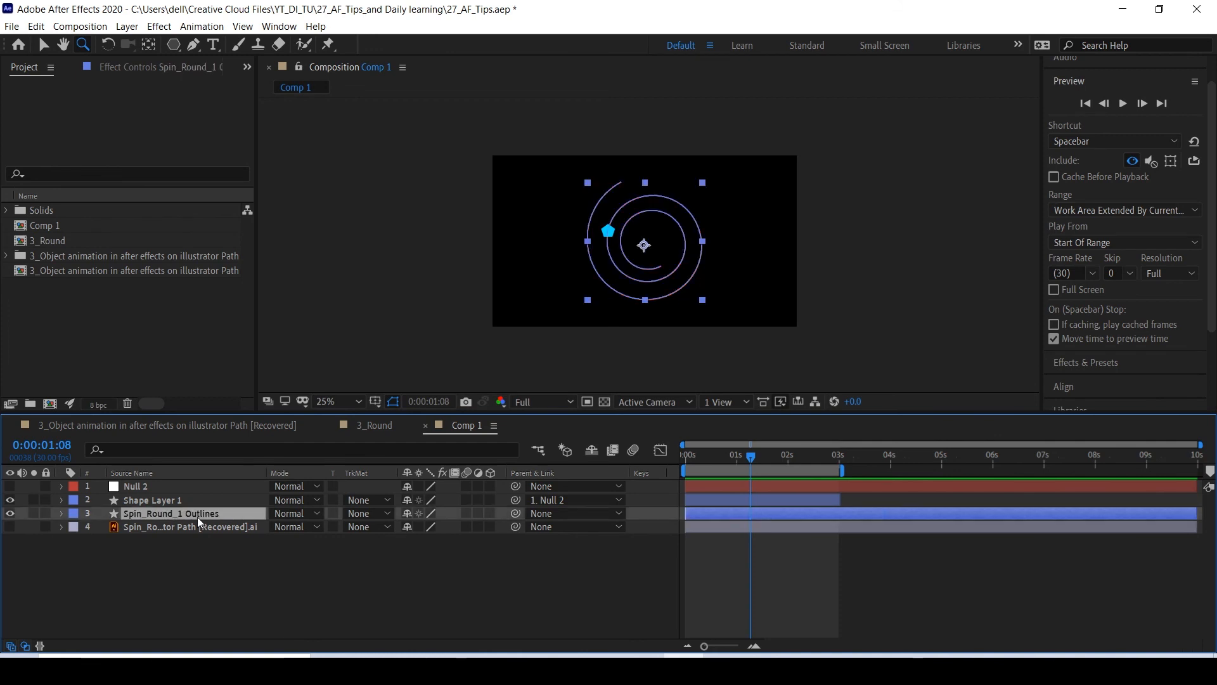
pyautogui.click(199, 578)
pyautogui.hotkey('ctrl', 's')
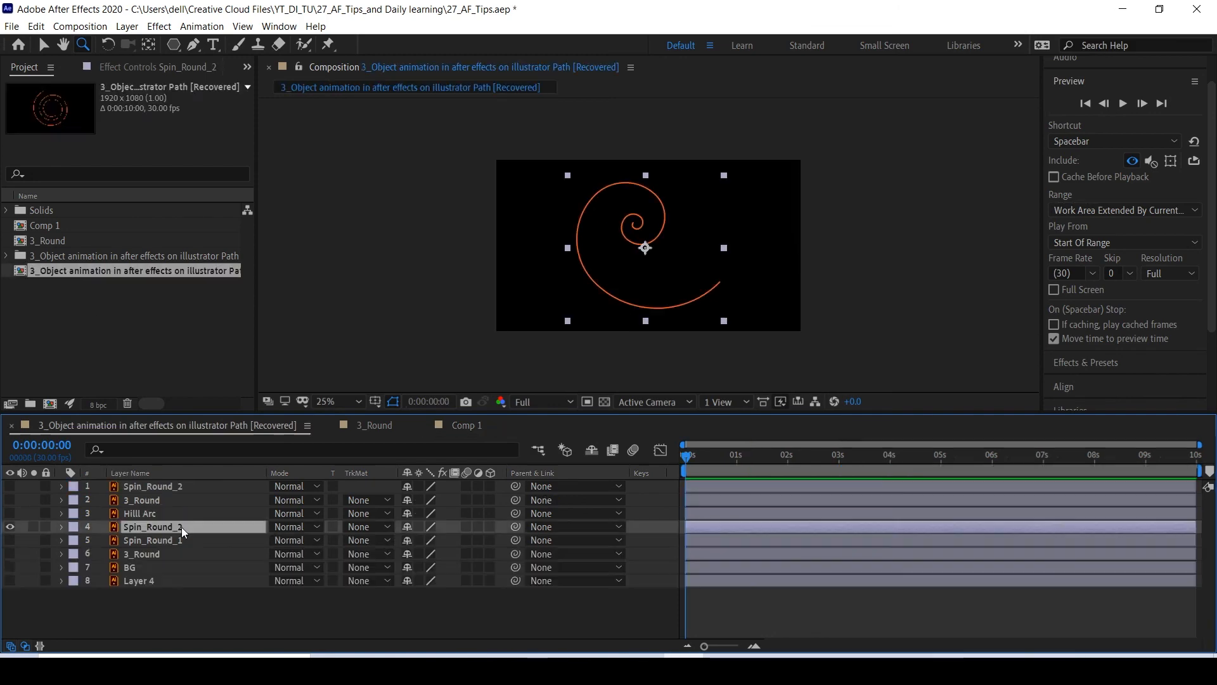
# Set up the Spin_Round_2 layer as shape outlines in its own composition and draw a small blue circle beside the spiral.
pyautogui.rightClick(327, 527)
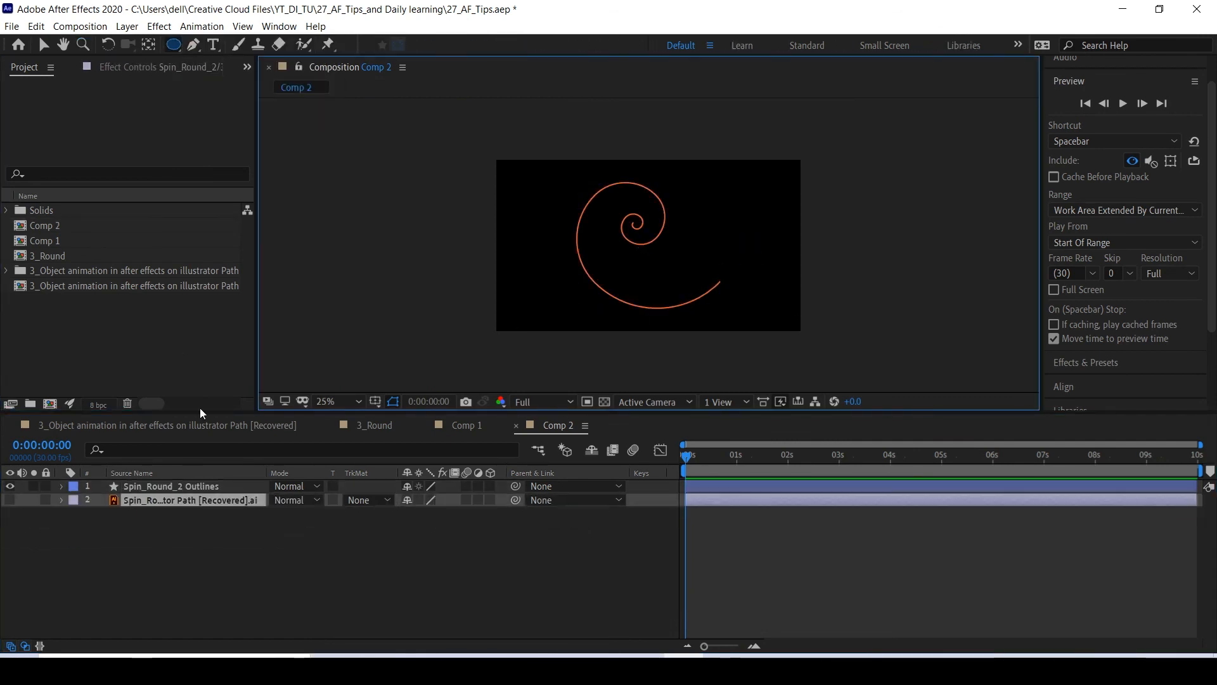
pyautogui.click(209, 558)
pyautogui.moveTo(724, 198); pyautogui.dragTo(739, 212)
pyautogui.click(60, 487)
pyautogui.click(143, 564)
pyautogui.click(133, 487)
# Copy the path of Spin_Round_2 Outlines and paste it into the Position property of the blue circle's Shape Layer 1.
pyautogui.click(146, 500)
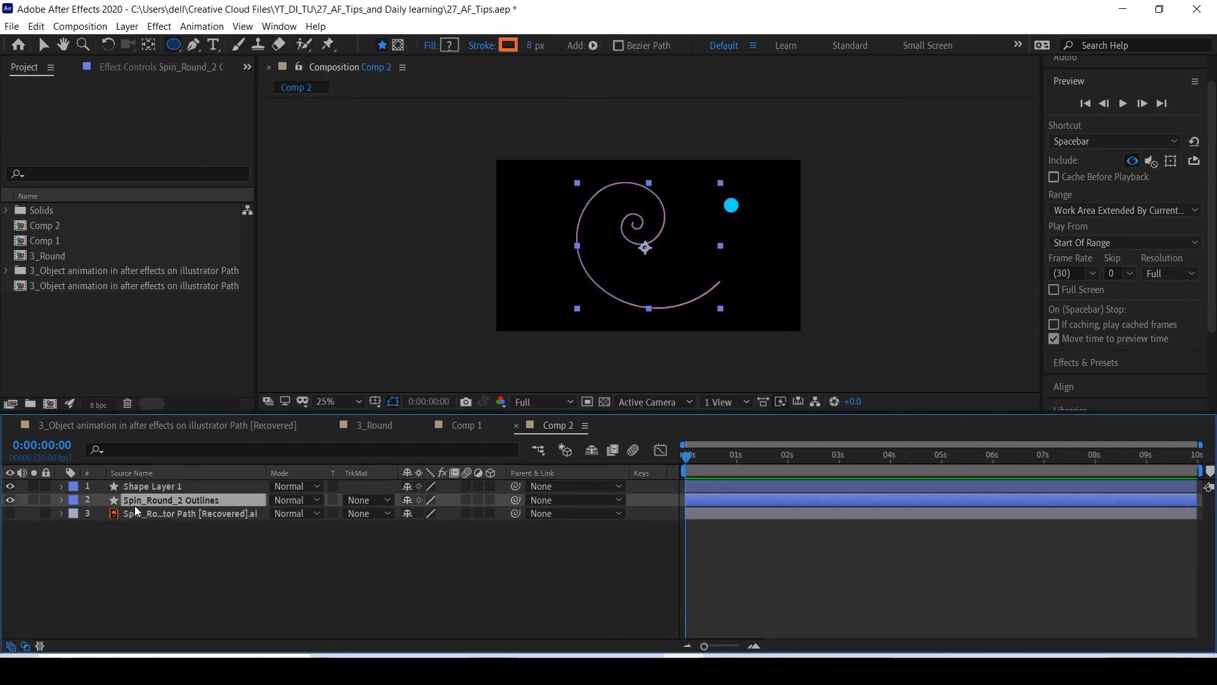
pyautogui.click(61, 500)
pyautogui.click(88, 528)
pyautogui.click(101, 541)
pyautogui.click(150, 554)
pyautogui.click(188, 486)
pyautogui.press('p')
pyautogui.hotkey('ctrl', 'v')
# Pre-compose Shape Layer 1 as Shape Layer 1 Comp 1 within Comp 2.
pyautogui.moveTo(686, 456); pyautogui.dragTo(792, 485)
pyautogui.click(772, 488)
pyautogui.rightClick(772, 489)
pyautogui.click(808, 432)
pyautogui.click(223, 246)
pyautogui.click(10, 500)
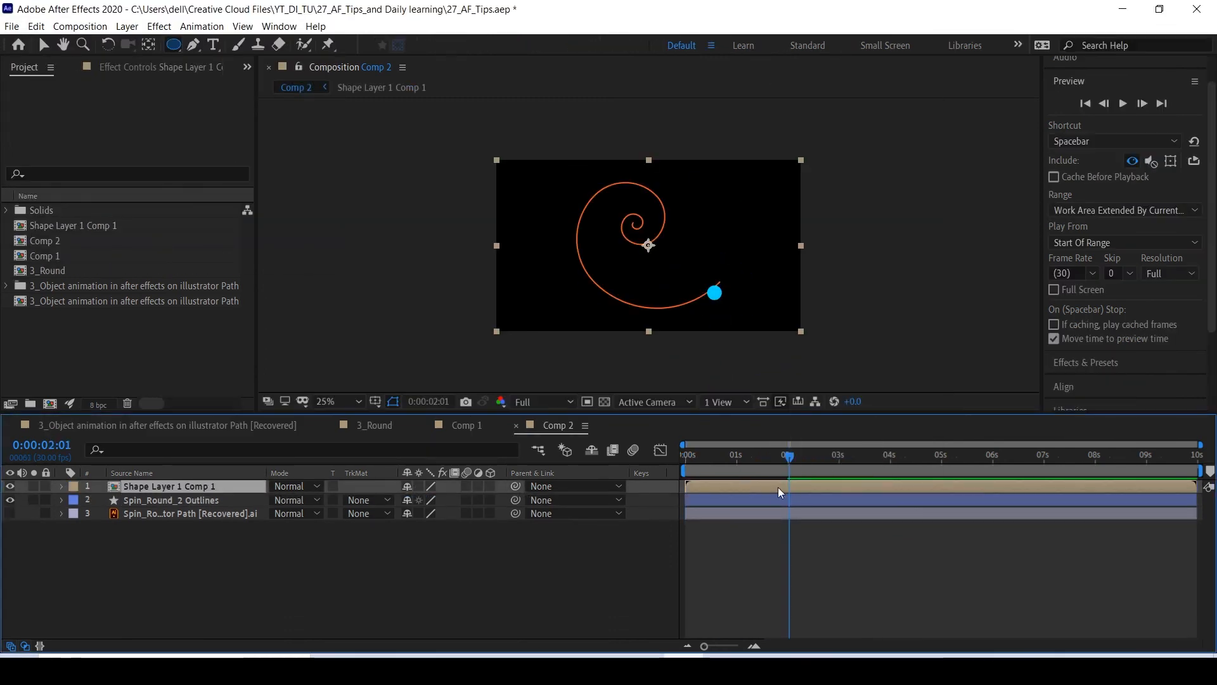
# Nudge the pre-composed circle layer up and left to bring its motion onto the orange spiral.
pyautogui.hotkey('shift', 'Up')
pyautogui.hotkey('shift', 'Up')
pyautogui.hotkey('shift', 'Up')
pyautogui.hotkey('shift', 'Up')
pyautogui.hotkey('shift', 'Up')
pyautogui.hotkey('shift', 'Up')
pyautogui.hotkey('shift', 'Up')
pyautogui.hotkey('shift', 'Up')
pyautogui.hotkey('shift', 'Left')
pyautogui.hotkey('shift', 'Left')
pyautogui.hotkey('shift', 'Left')
pyautogui.hotkey('shift', 'Left')
pyautogui.hotkey('shift', 'Left')
pyautogui.hotkey('shift', 'Left')
pyautogui.hotkey('shift', 'Left')
pyautogui.hotkey('shift', 'Left')
pyautogui.hotkey('shift', 'Left')
pyautogui.hotkey('shift', 'Left')
pyautogui.hotkey('shift', 'Left')
pyautogui.hotkey('shift', 'Left')
pyautogui.hotkey('shift', 'Left')
pyautogui.hotkey('shift', 'Up')
pyautogui.hotkey('shift', 'Up')
pyautogui.hotkey('shift', 'Up')
pyautogui.hotkey('shift', 'Up')
pyautogui.hotkey('shift', 'Up')
pyautogui.hotkey('shift', 'Up')
pyautogui.hotkey('shift', 'Down')
pyautogui.hotkey('shift', 'Down')
pyautogui.hotkey('shift', 'Down')
pyautogui.hotkey('shift', 'Down')
# Copy Shape Layer 1 out of the pre-composition into Comp 2 and delete the Shape Layer 1 Comp 1 layer.
pyautogui.click(824, 564)
pyautogui.moveTo(789, 456); pyautogui.dragTo(763, 471)
pyautogui.doubleClick(158, 487)
pyautogui.click(158, 487)
pyautogui.hotkey('ctrl', 'c')
pyautogui.click(551, 426)
pyautogui.hotkey('ctrl', 'v')
pyautogui.click(10, 500)
pyautogui.click(151, 502)
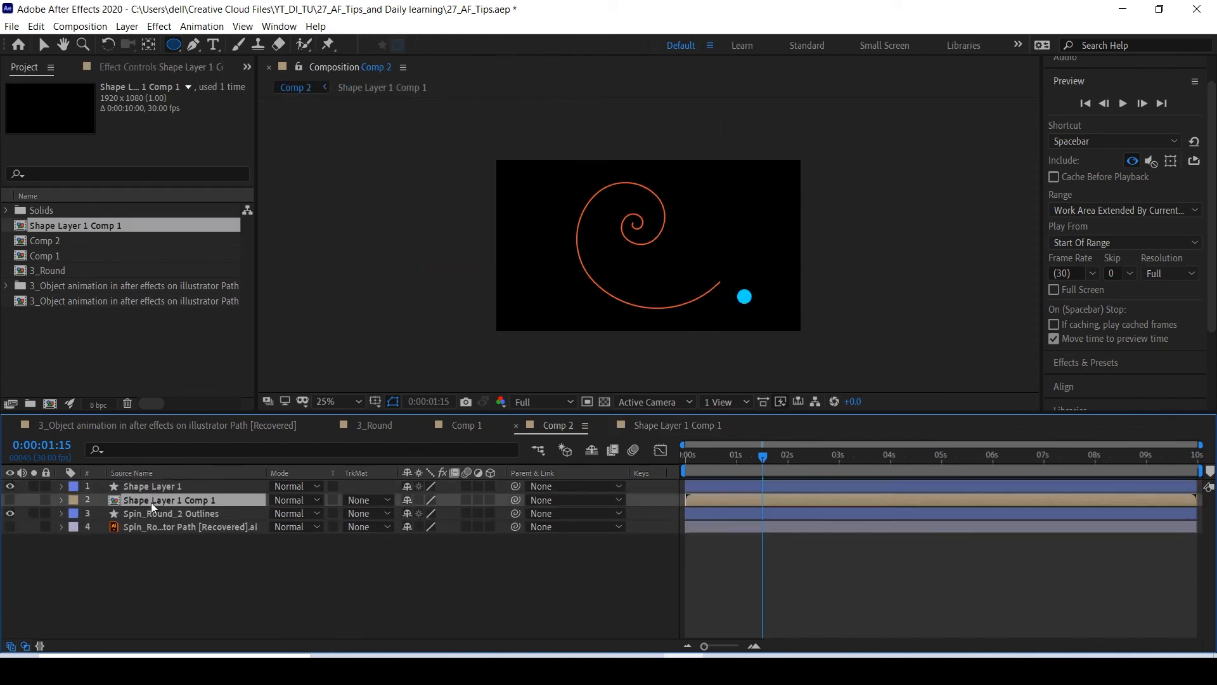
pyautogui.press('Delete')
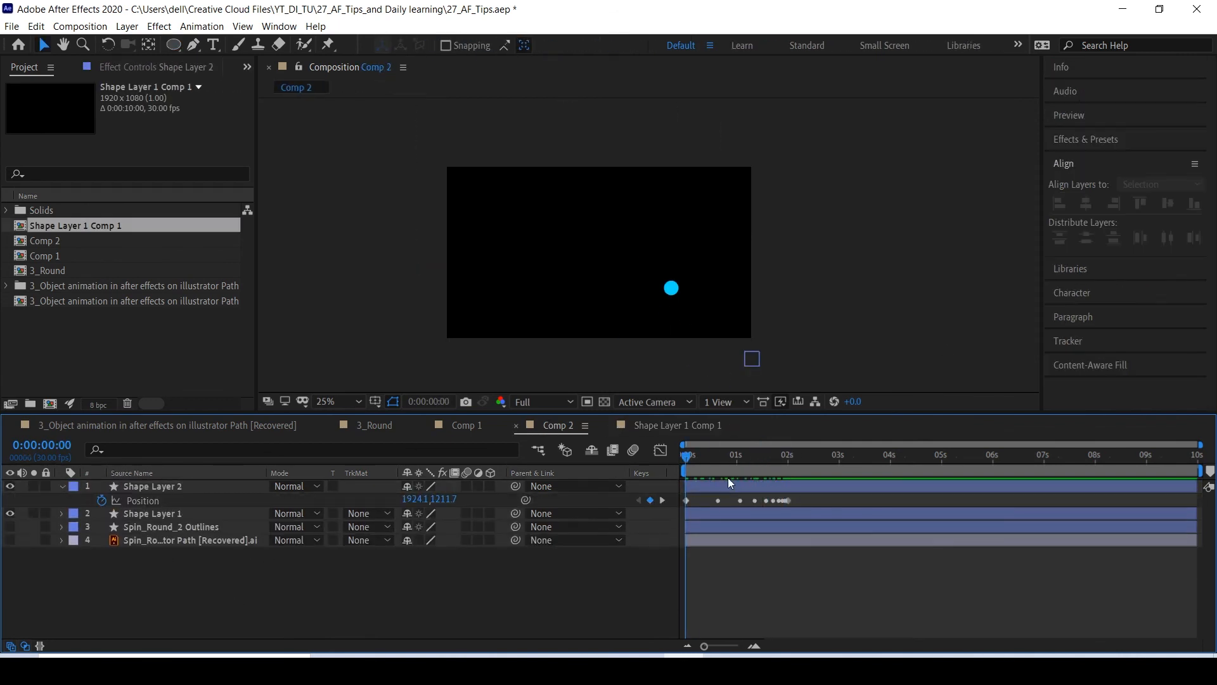
# Duplicate Shape Layer 1 to the top of the layer stack and give the copy an orange fill.
pyautogui.click(728, 485)
pyautogui.click(376, 634)
pyautogui.click(153, 512)
pyautogui.hotkey('ctrl', 'd')
pyautogui.moveTo(153, 512); pyautogui.dragTo(153, 482)
pyautogui.click(576, 45)
pyautogui.click(193, 222)
pyautogui.click(371, 69)
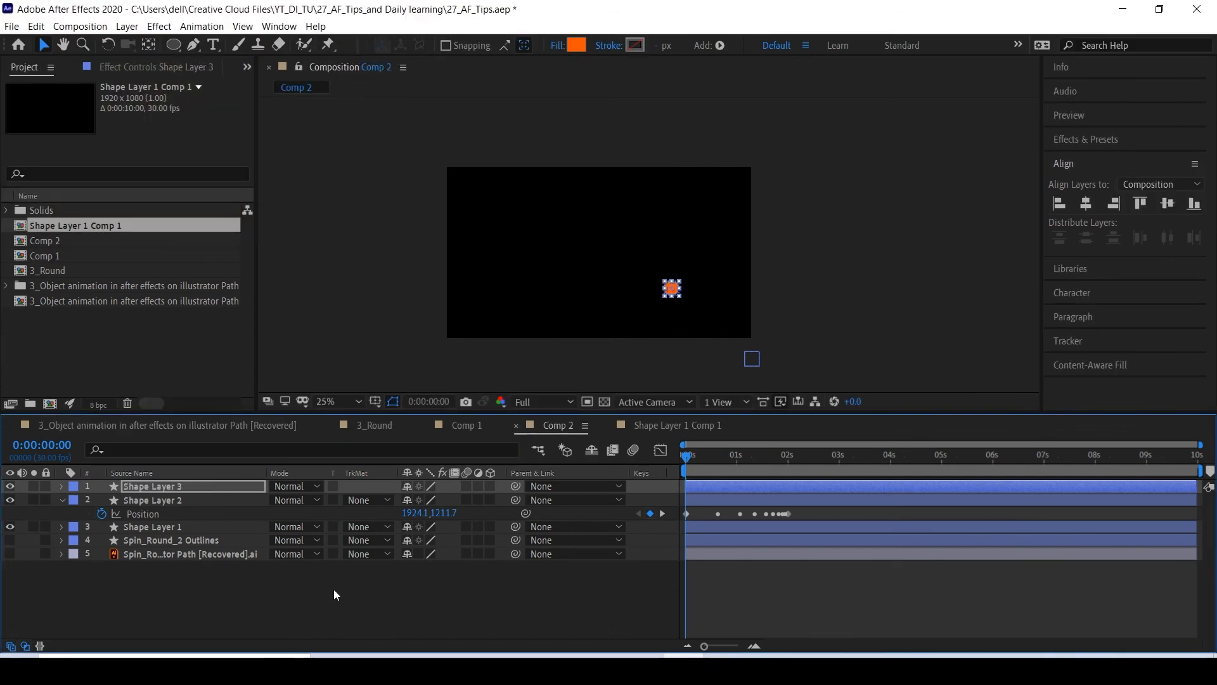
# Nudge the orange Shape Layer 3 circle down and right until it sits over Shape Layer 2's circle outside the frame's lower-right corner.
pyautogui.click(152, 487)
pyautogui.hotkey('shift', 'Right')
pyautogui.hotkey('shift', 'Right')
pyautogui.hotkey('shift', 'Right')
pyautogui.hotkey('shift', 'Right')
pyautogui.hotkey('shift', 'Down')
pyautogui.hotkey('shift', 'Down')
pyautogui.hotkey('shift', 'Down')
pyautogui.hotkey('shift', 'Down')
pyautogui.hotkey('shift', 'Down')
pyautogui.hotkey('shift', 'Down')
pyautogui.hotkey('shift', 'Down')
pyautogui.hotkey('shift', 'Down')
pyautogui.hotkey('shift', 'Down')
pyautogui.hotkey('shift', 'Down')
pyautogui.hotkey('shift', 'Right')
pyautogui.hotkey('shift', 'Right')
pyautogui.hotkey('shift', 'Right')
pyautogui.hotkey('shift', 'Right')
pyautogui.hotkey('shift', 'Right')
pyautogui.hotkey('shift', 'Right')
pyautogui.hotkey('shift', 'Right')
pyautogui.hotkey('shift', 'Right')
pyautogui.hotkey('shift', 'Right')
pyautogui.hotkey('shift', 'Down')
pyautogui.click(836, 345)
pyautogui.click(152, 486)
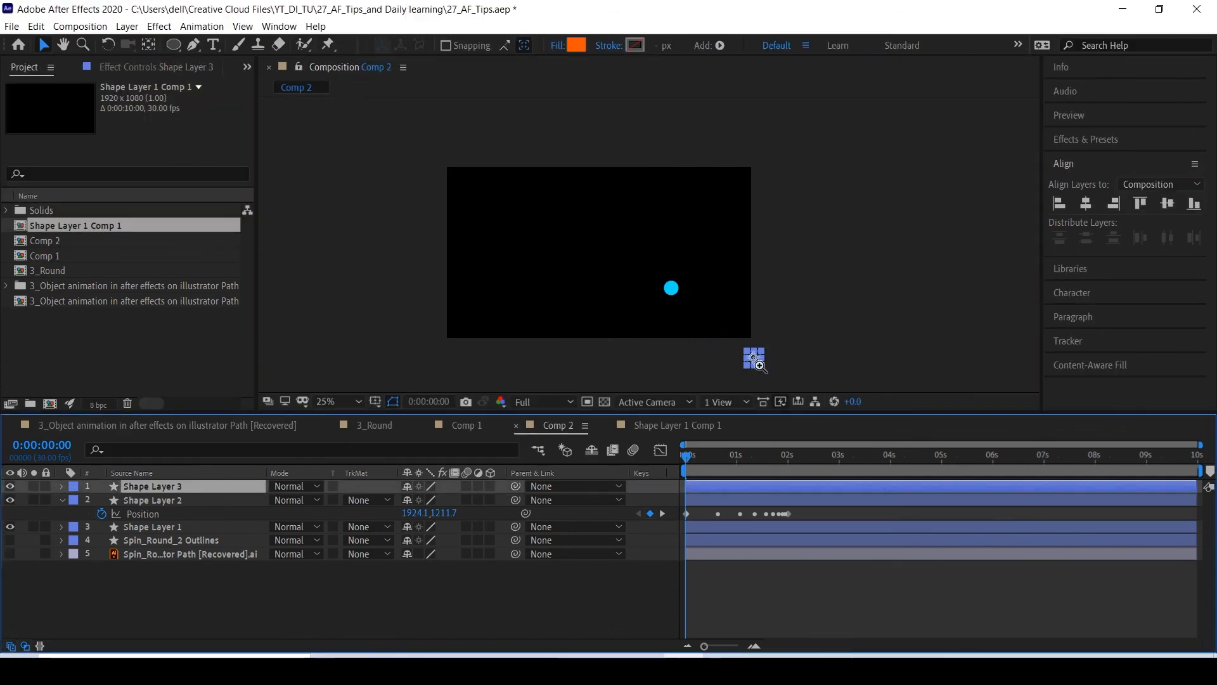
pyautogui.press('z')
pyautogui.click(760, 365)
pyautogui.click(723, 253)
pyautogui.hotkey('shift', 'Left')
pyautogui.hotkey('shift', 'Down')
pyautogui.press('Left')
# Collapse Shape Layer 2's properties and parent that layer to Shape Layer 3.
pyautogui.click(194, 488)
pyautogui.click(63, 501)
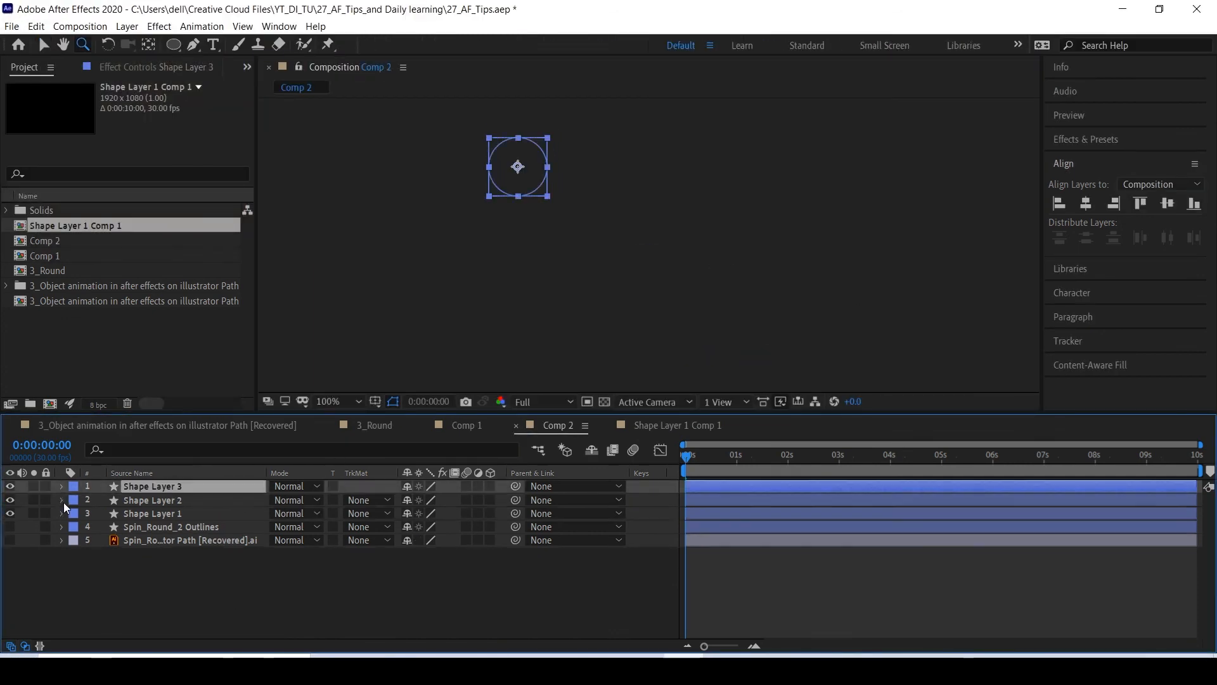
pyautogui.click(580, 501)
pyautogui.click(584, 535)
# Copy Shape Layer 1's Position keyframe of 1416.0, 764.0 and paste it into Shape Layer 3's Position.
pyautogui.click(152, 514)
pyautogui.scroll(-5, 584, 296)
pyautogui.scroll(1, 584, 296)
pyautogui.press('p')
pyautogui.click(101, 528)
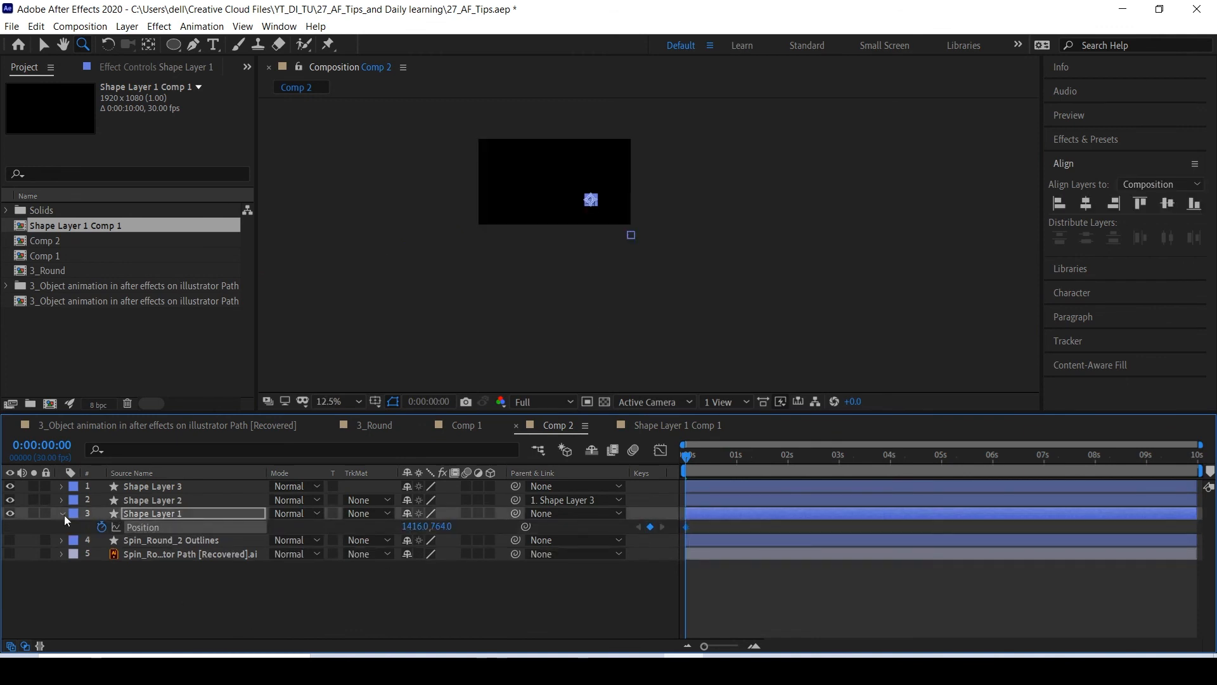
pyautogui.click(63, 514)
pyautogui.click(180, 487)
pyautogui.press('p')
pyautogui.hotkey('ctrl', 'v')
# Hide the Shape Layer 3 and Shape Layer 1 circles and scrub through Shape Layer 2's motion.
pyautogui.click(149, 514)
pyautogui.click(10, 486)
pyautogui.moveTo(686, 457); pyautogui.dragTo(725, 466)
pyautogui.click(737, 516)
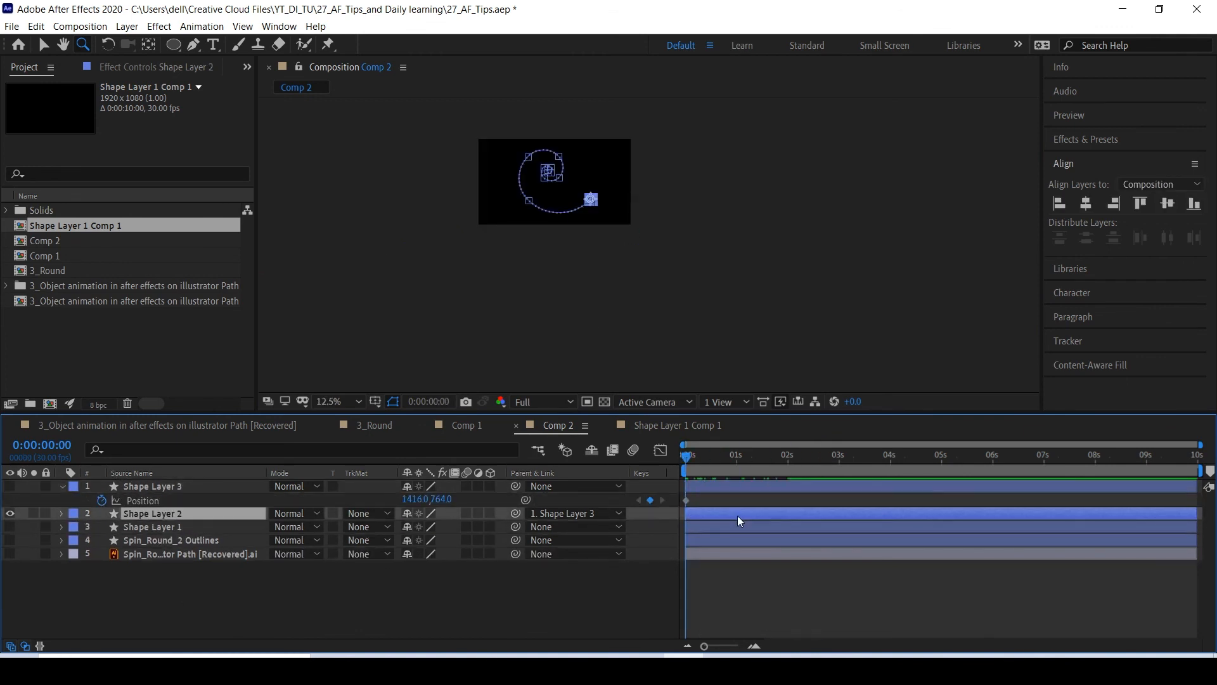
# Stretch Shape Layer 2's Position keyframes to about 3 seconds and end the work area there.
pyautogui.press('p')
pyautogui.moveTo(704, 646); pyautogui.dragTo(722, 647)
pyautogui.moveTo(885, 528); pyautogui.dragTo(983, 528)
pyautogui.moveTo(686, 457); pyautogui.dragTo(654, 504)
pyautogui.press('n')
# Fit Comp 2 in the viewer and play back the blue circle's motion along the spiral.
pyautogui.click(160, 515)
pyautogui.press('p')
pyautogui.click(328, 401)
pyautogui.click(365, 121)
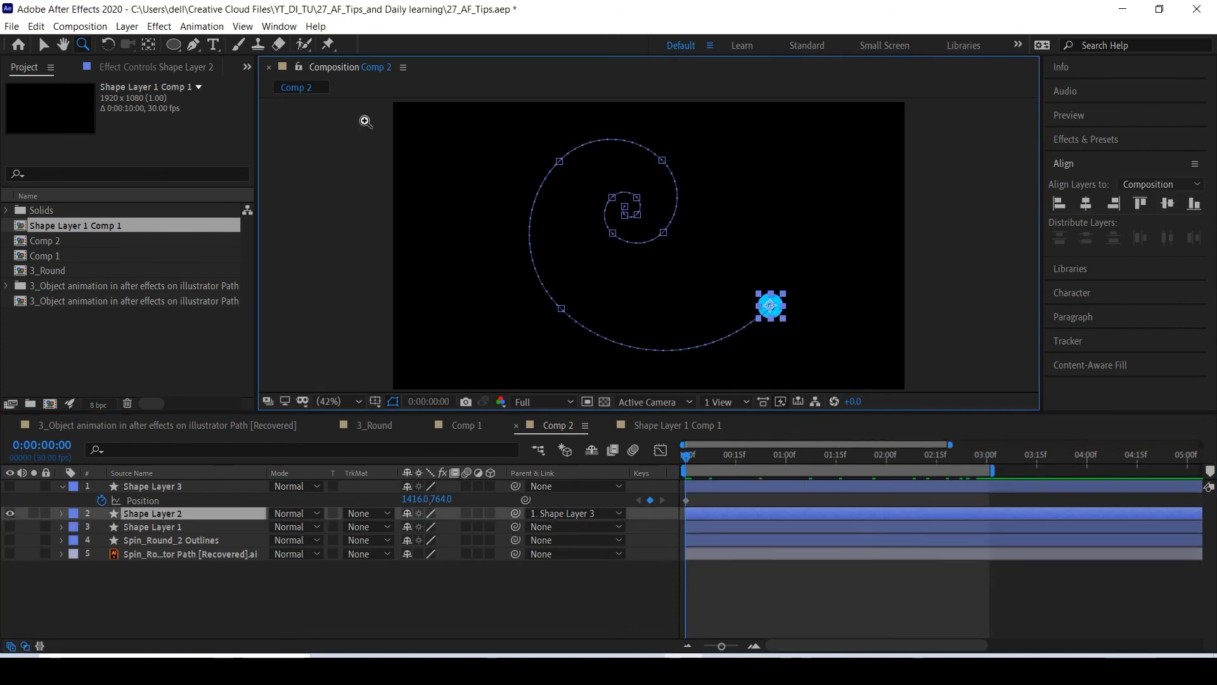
pyautogui.click(1069, 115)
pyautogui.click(1125, 138)
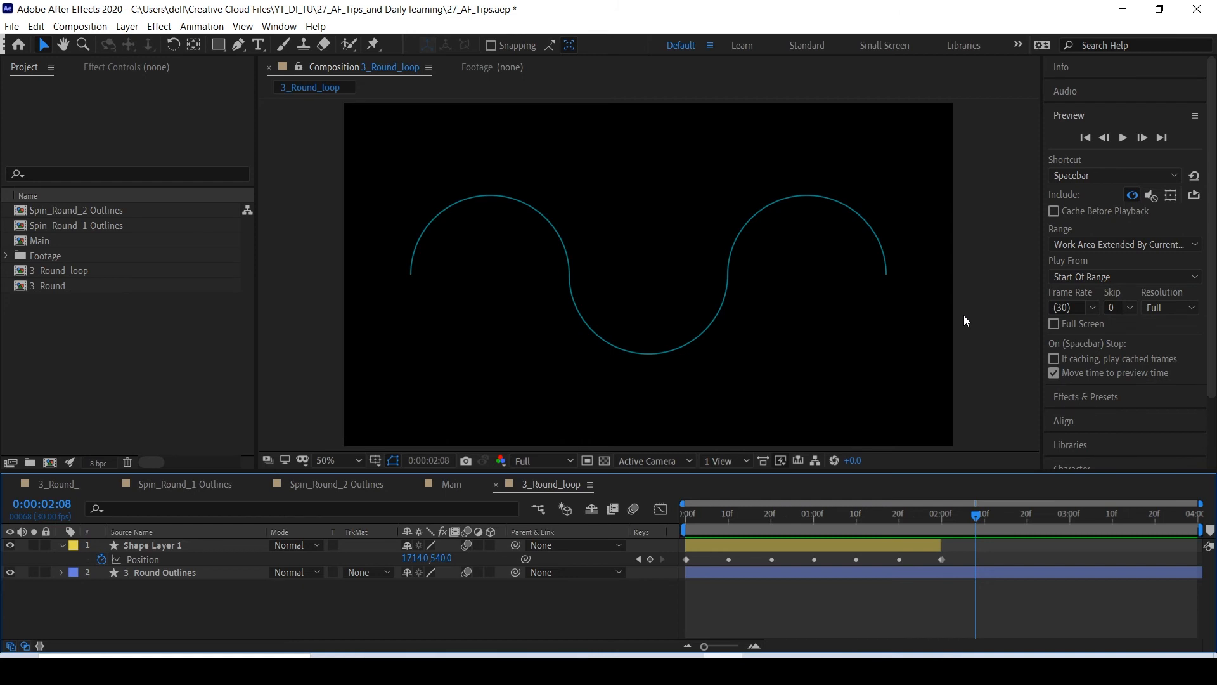
# Return to the start of the 3_Round_loop composition and duplicate the orange circle's Shape Layer 1.
pyautogui.moveTo(968, 525); pyautogui.dragTo(684, 560)
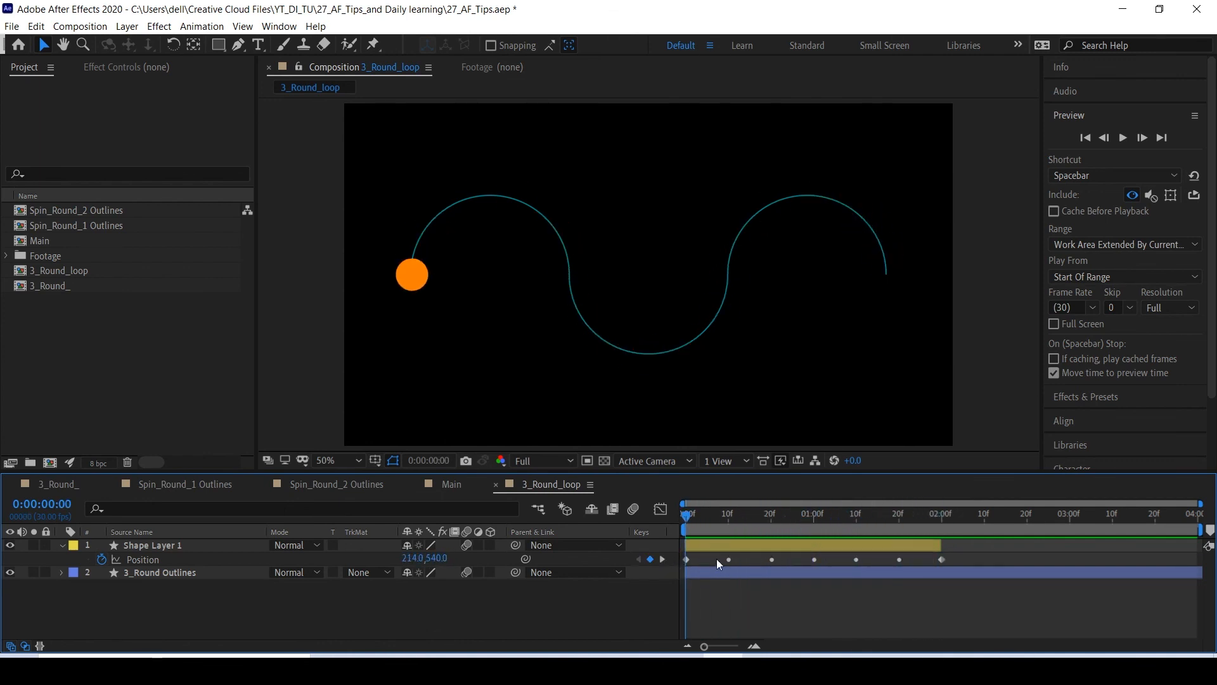
pyautogui.click(153, 549)
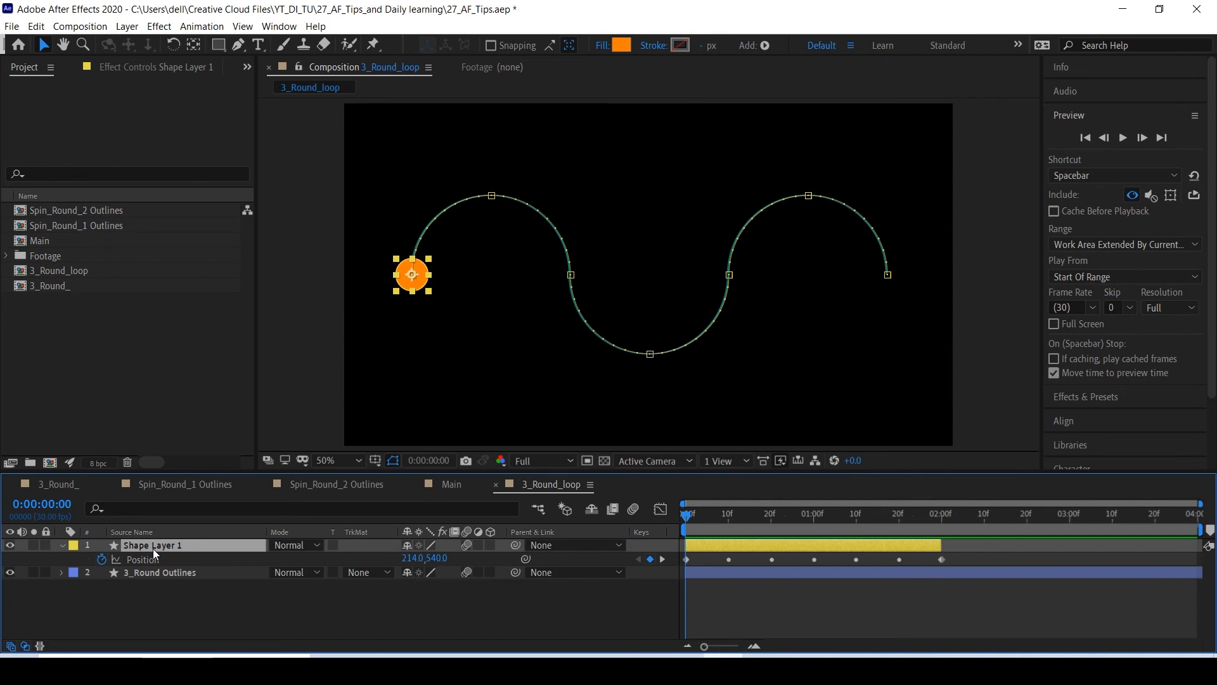
pyautogui.hotkey('ctrl', 'd')
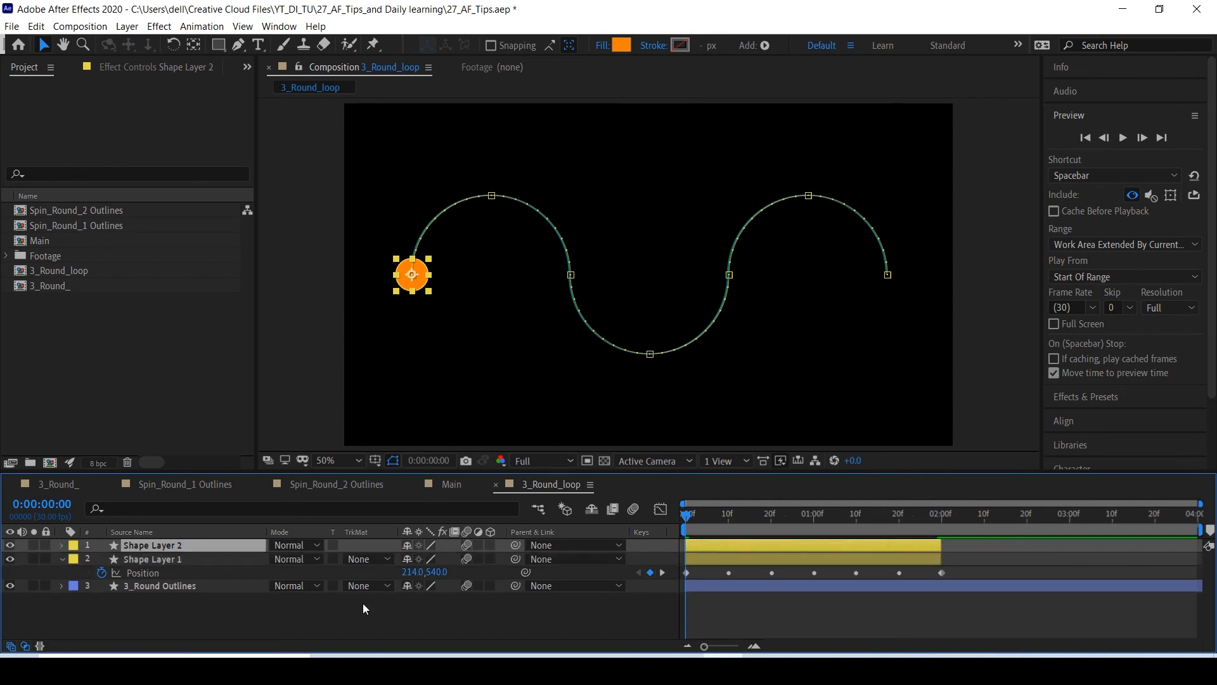
# Start Shape Layer 2 at Shape Layer 1's out point, 0:00:01:29, and preview the repeated motion.
pyautogui.click(706, 560)
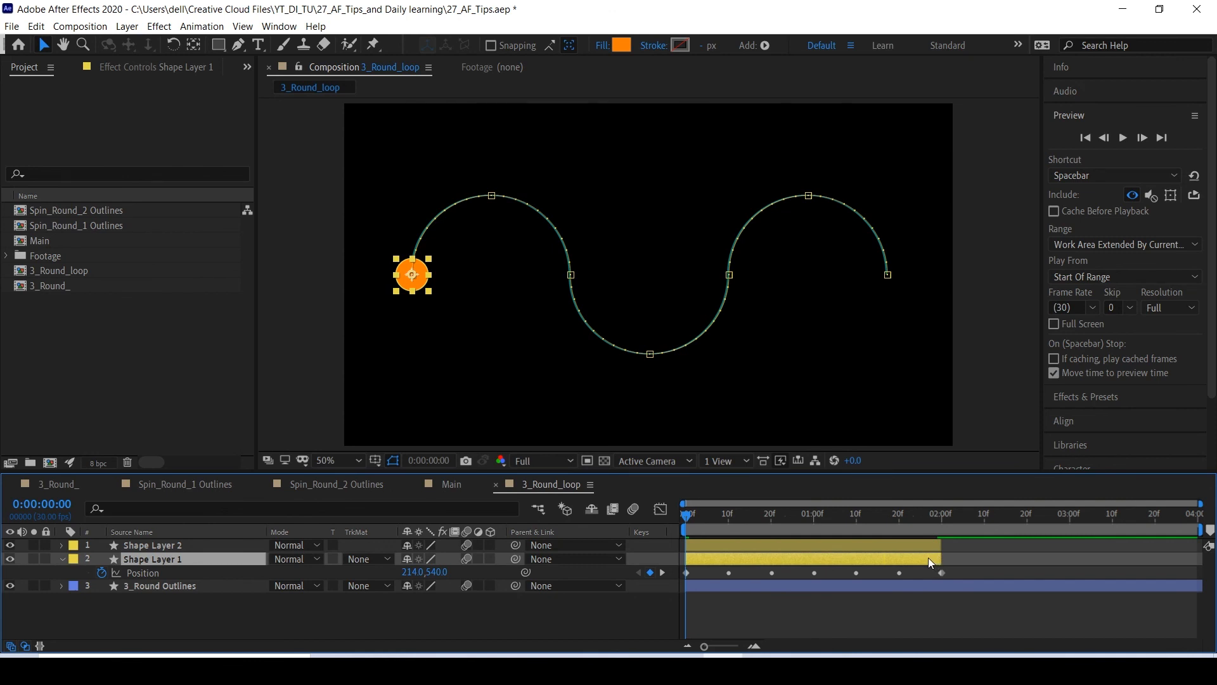
pyautogui.press('o')
pyautogui.click(920, 542)
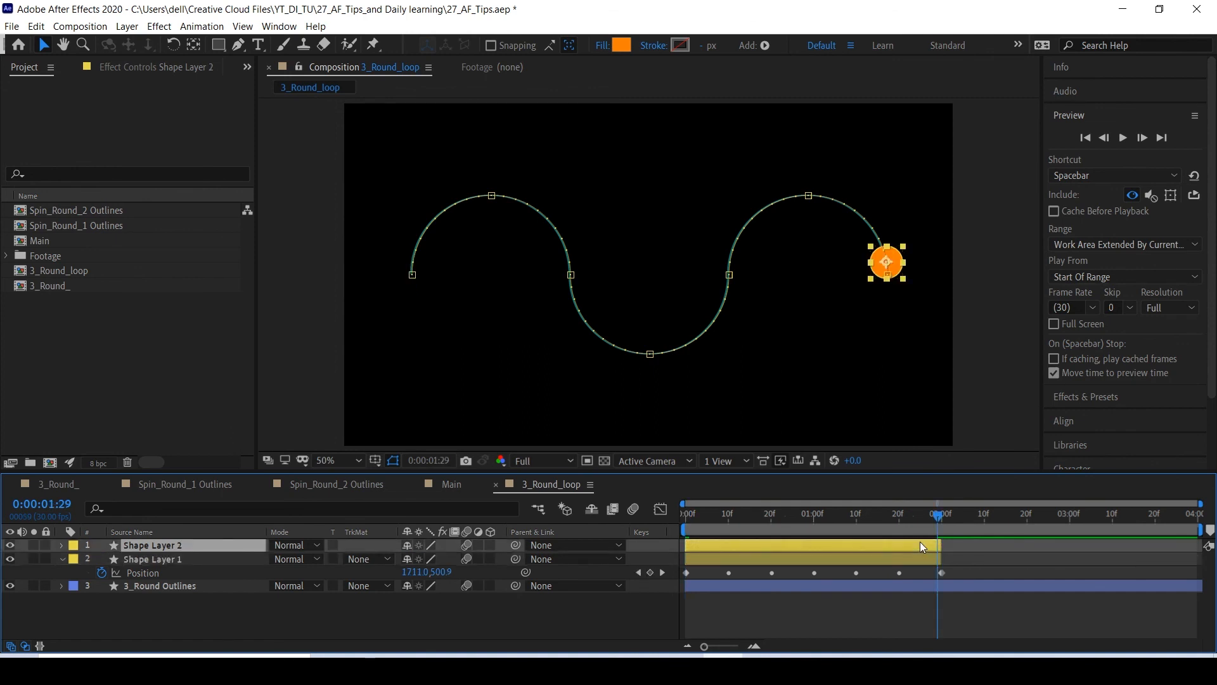
pyautogui.press('[')
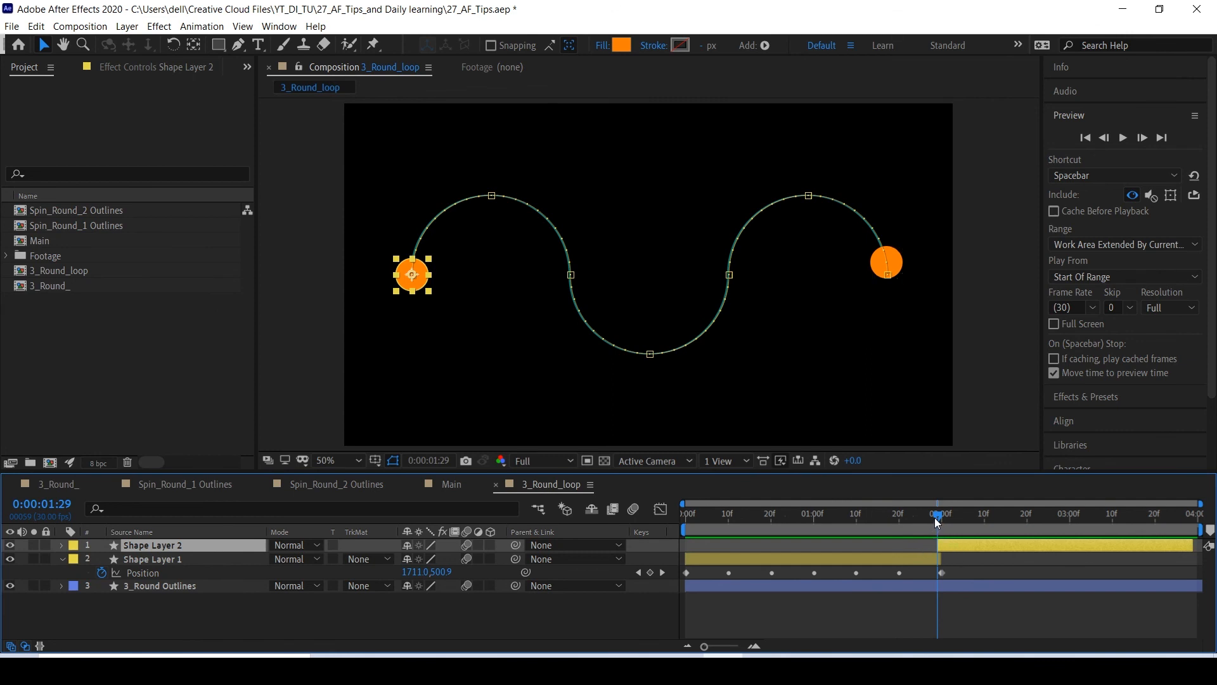
pyautogui.press('space')
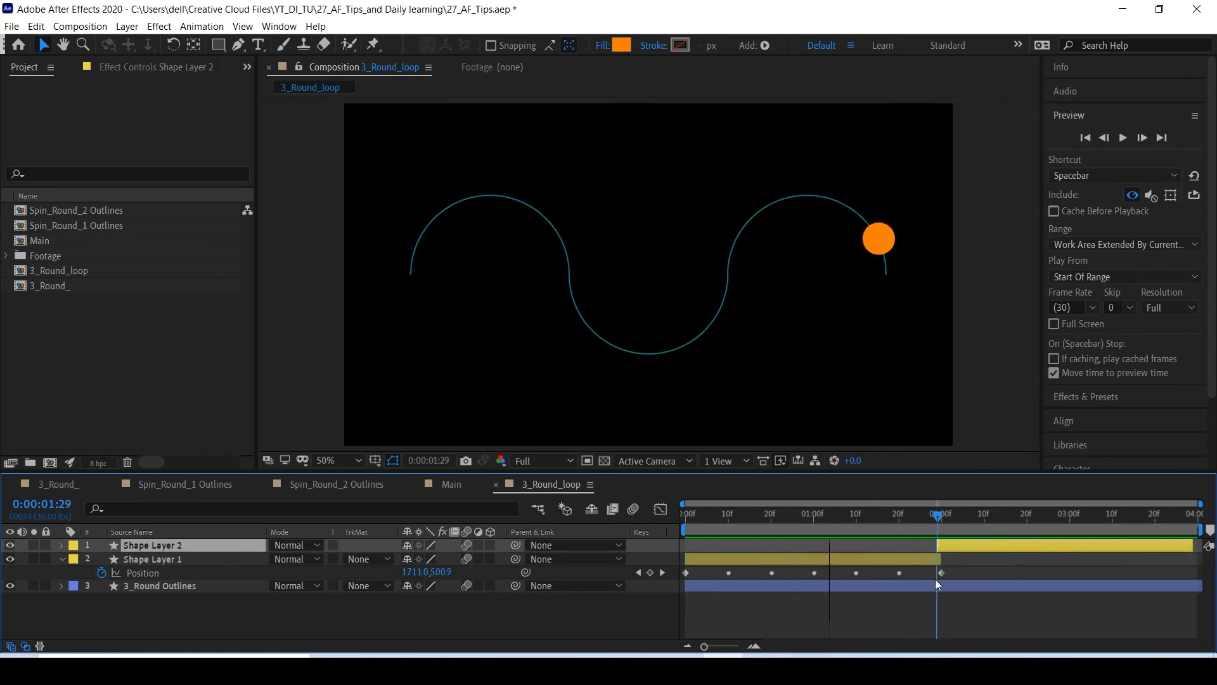
# Time-reverse all of Shape Layer 2's Position keyframes so the orange circle travels back along the wave.
pyautogui.press('space')
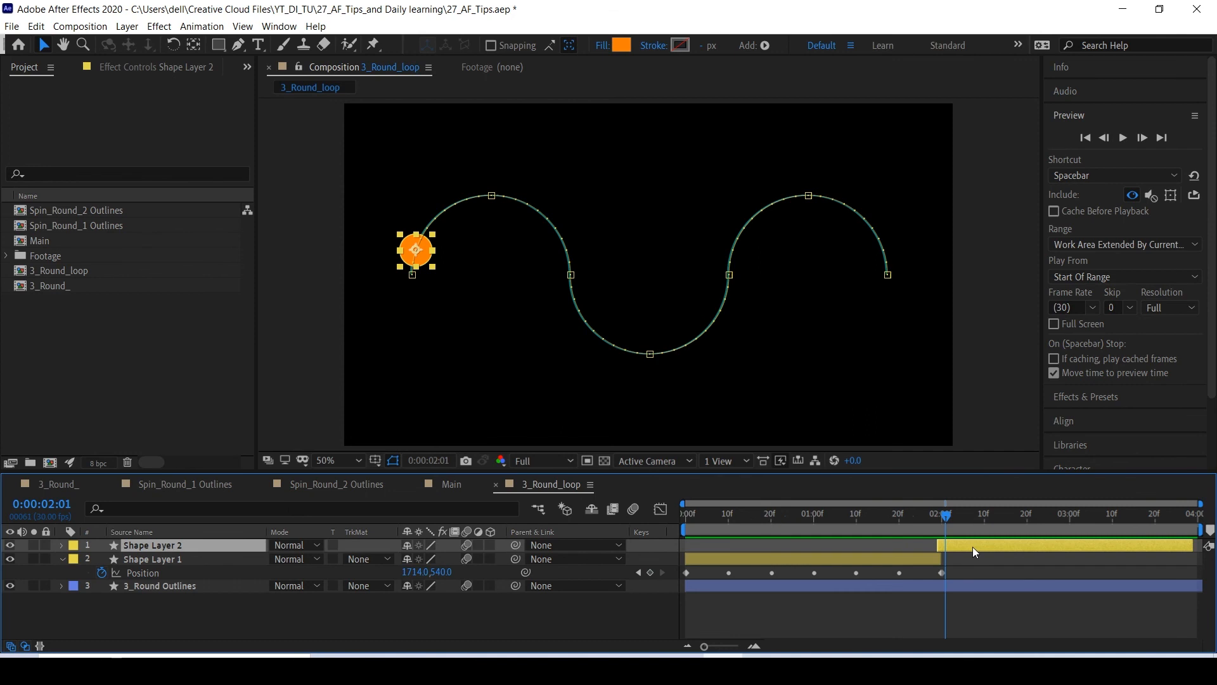
pyautogui.press('u')
pyautogui.moveTo(915, 559); pyautogui.dragTo(1197, 563)
pyautogui.rightClick(1196, 563)
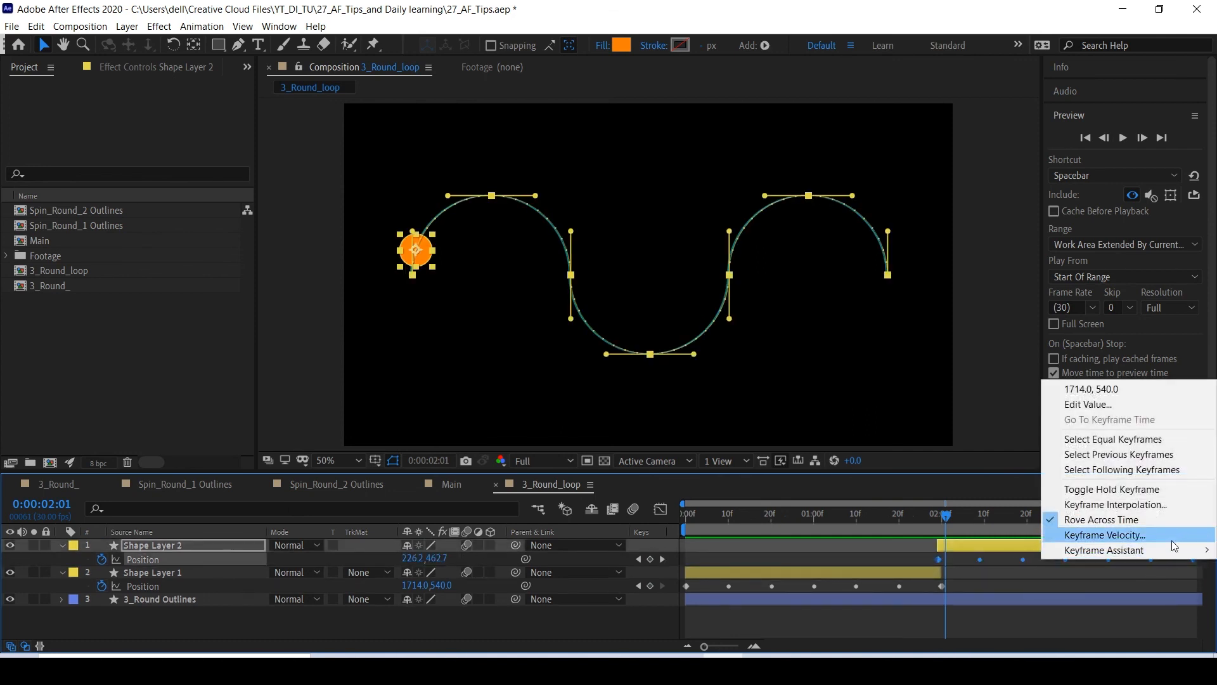
pyautogui.moveTo(1154, 551)
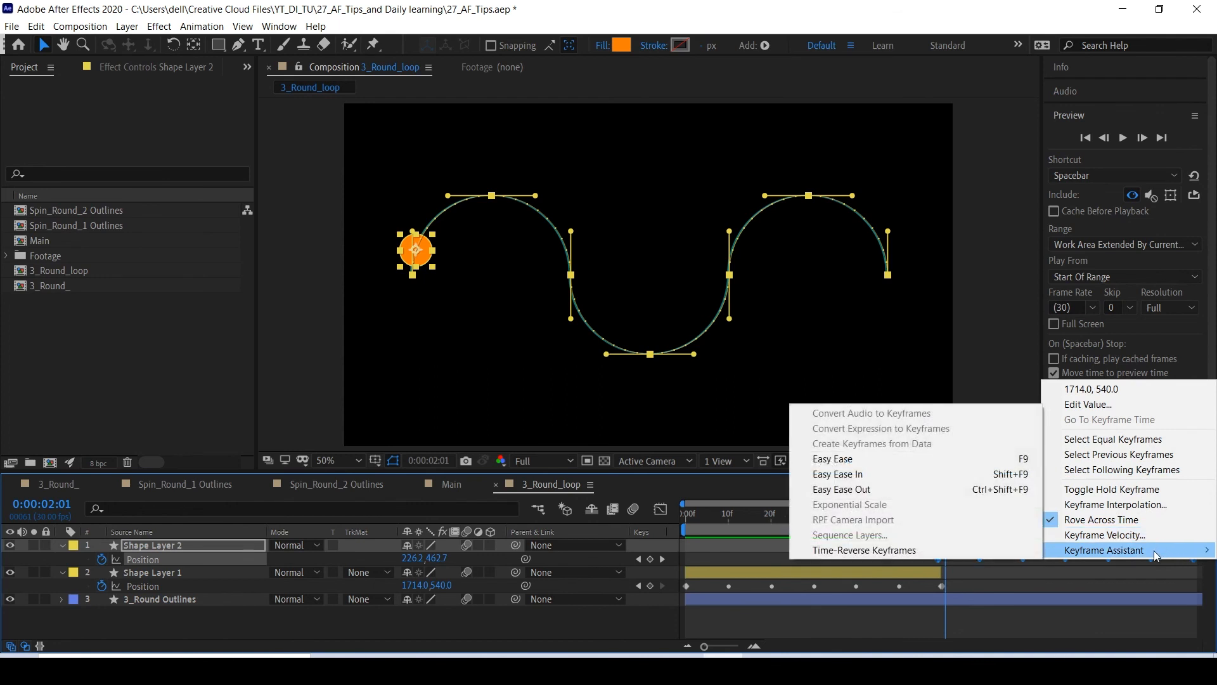
pyautogui.click(919, 550)
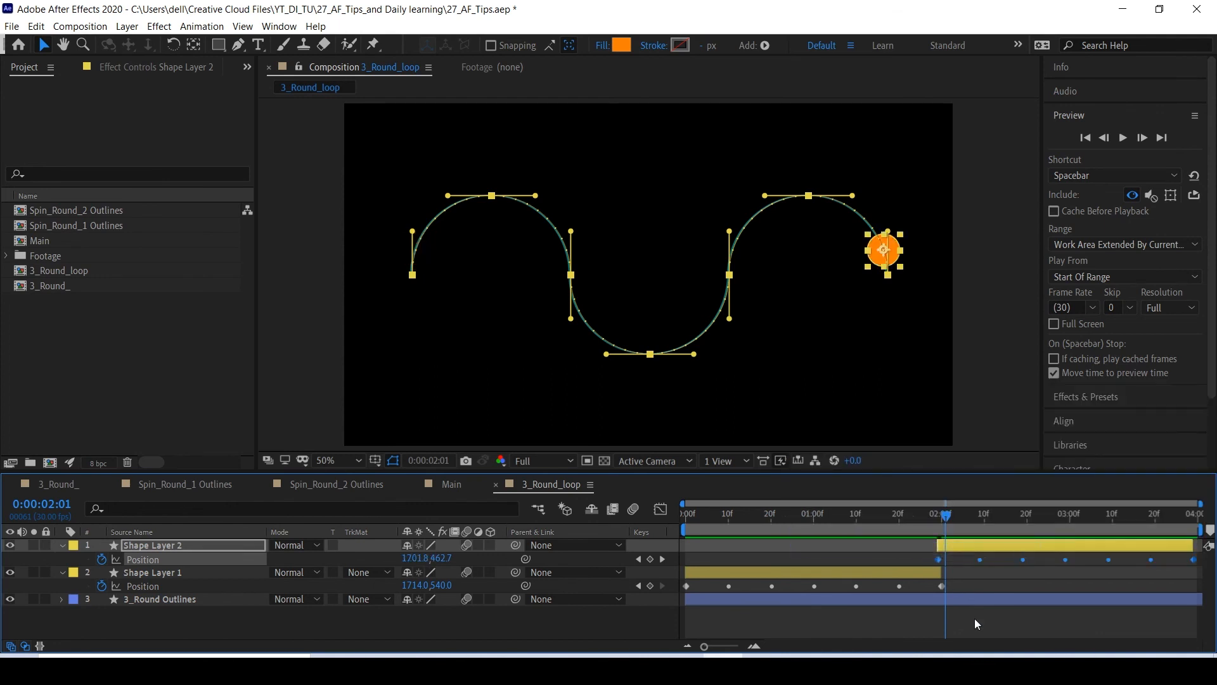
# Shift Shape Layer 2 to start at 0:00:02:00, on Shape Layer 1's last Position keyframe, and preview the back-and-forth motion.
pyautogui.moveTo(943, 515); pyautogui.dragTo(941, 605)
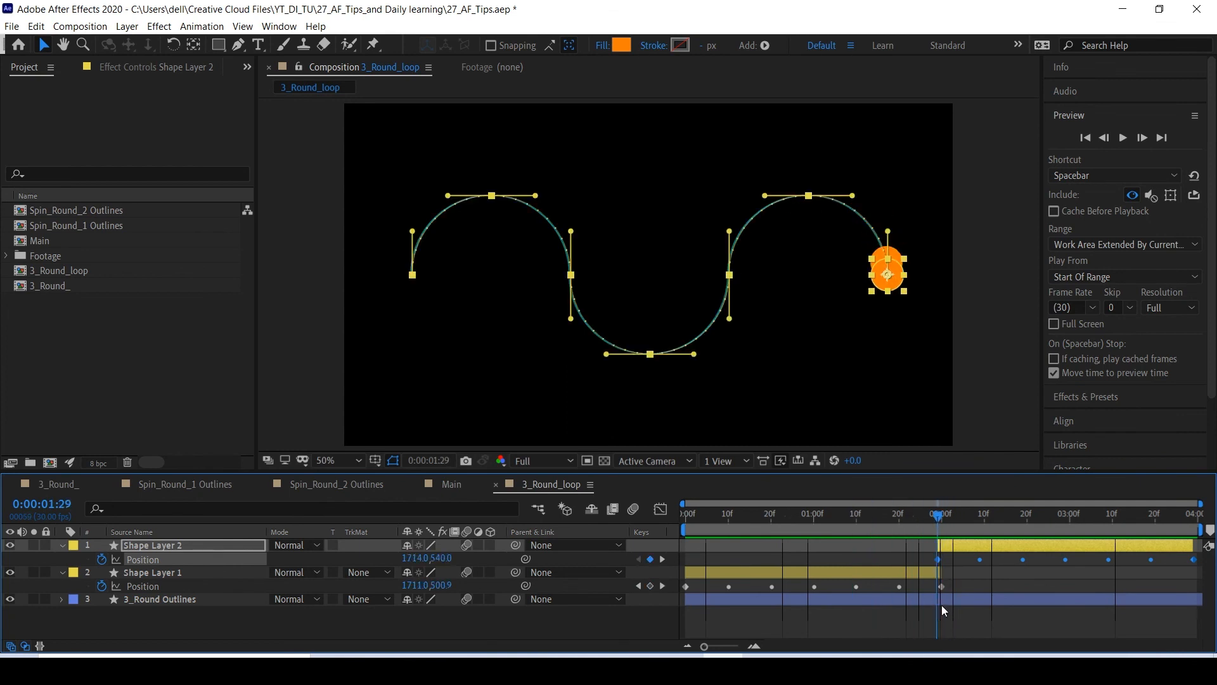
pyautogui.click(945, 519)
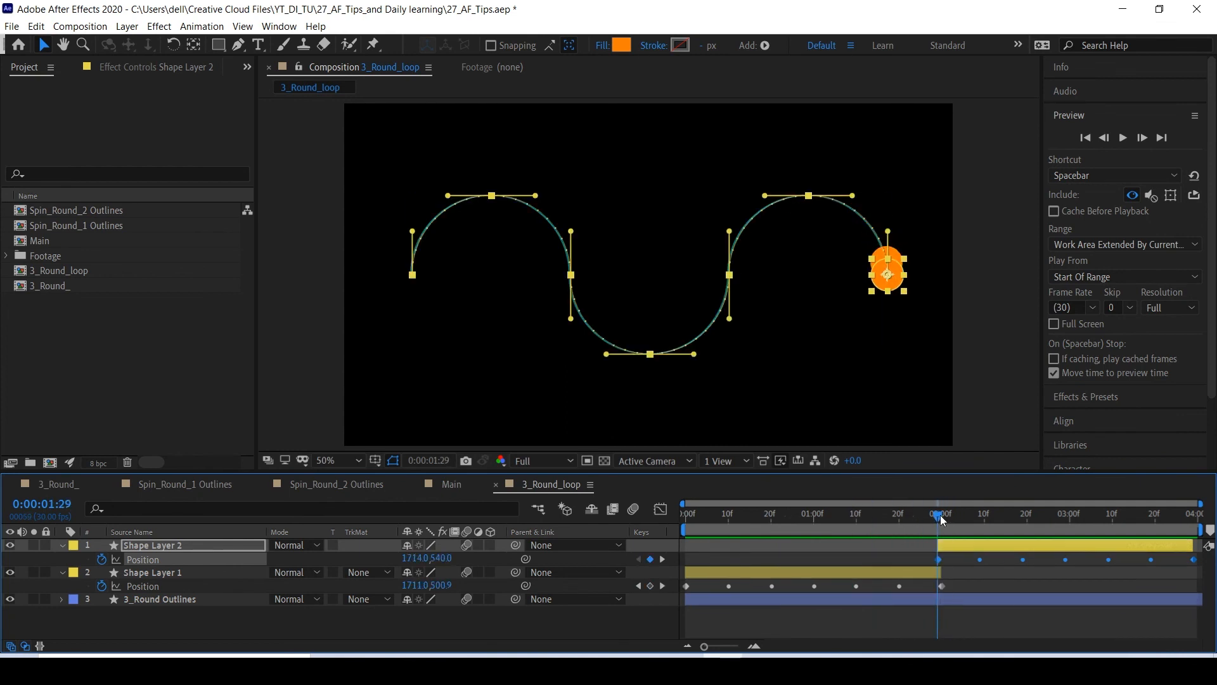
pyautogui.click(950, 545)
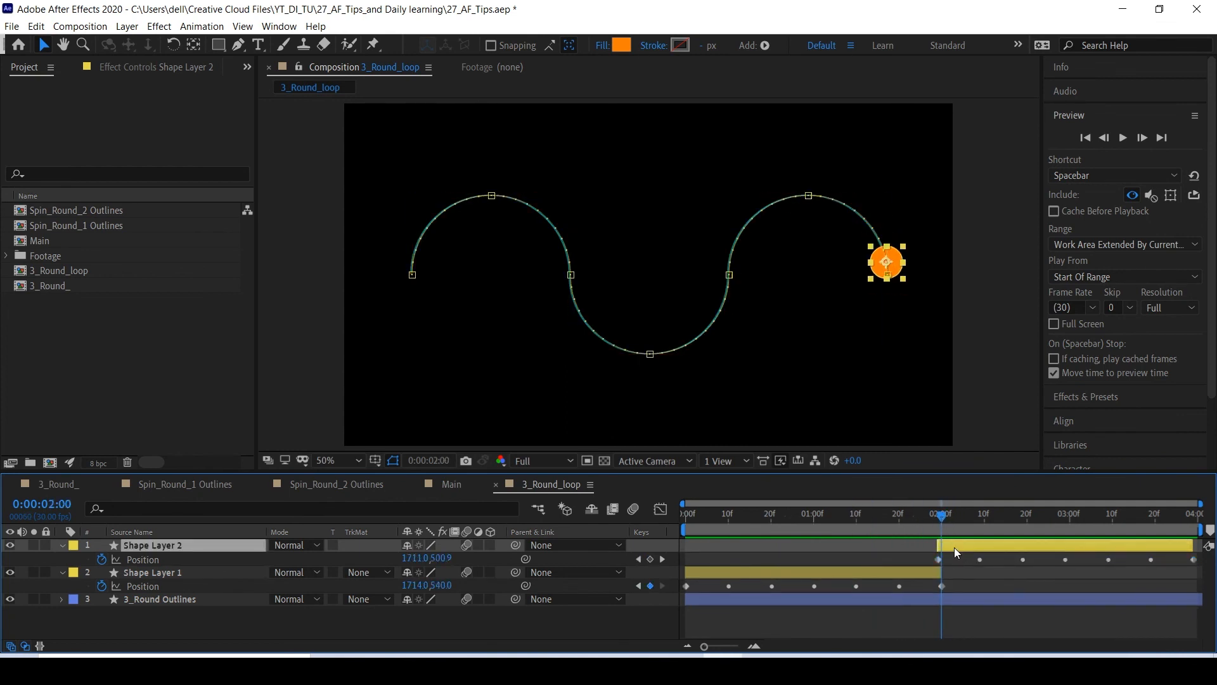
pyautogui.moveTo(954, 548); pyautogui.dragTo(1213, 612)
pyautogui.press('space')
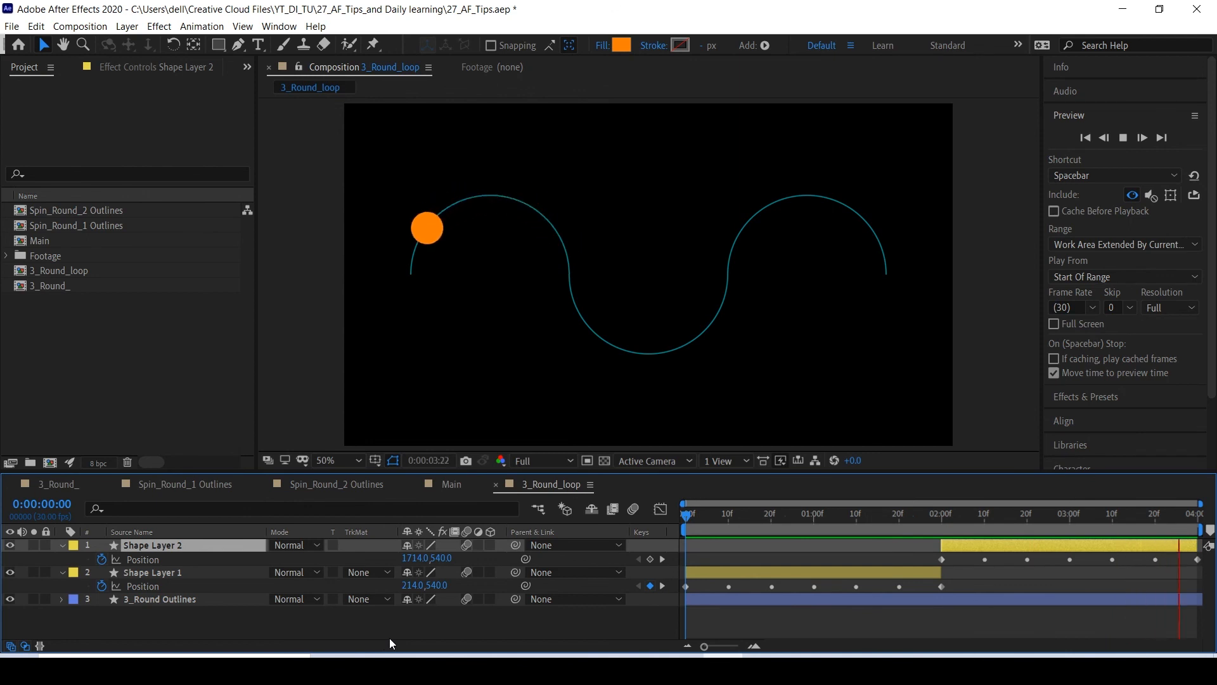
# Play back the spiral motion in the Spin_Round_1 Outlines composition and open the Spin_Round_2 Outlines composition.
pyautogui.click(169, 487)
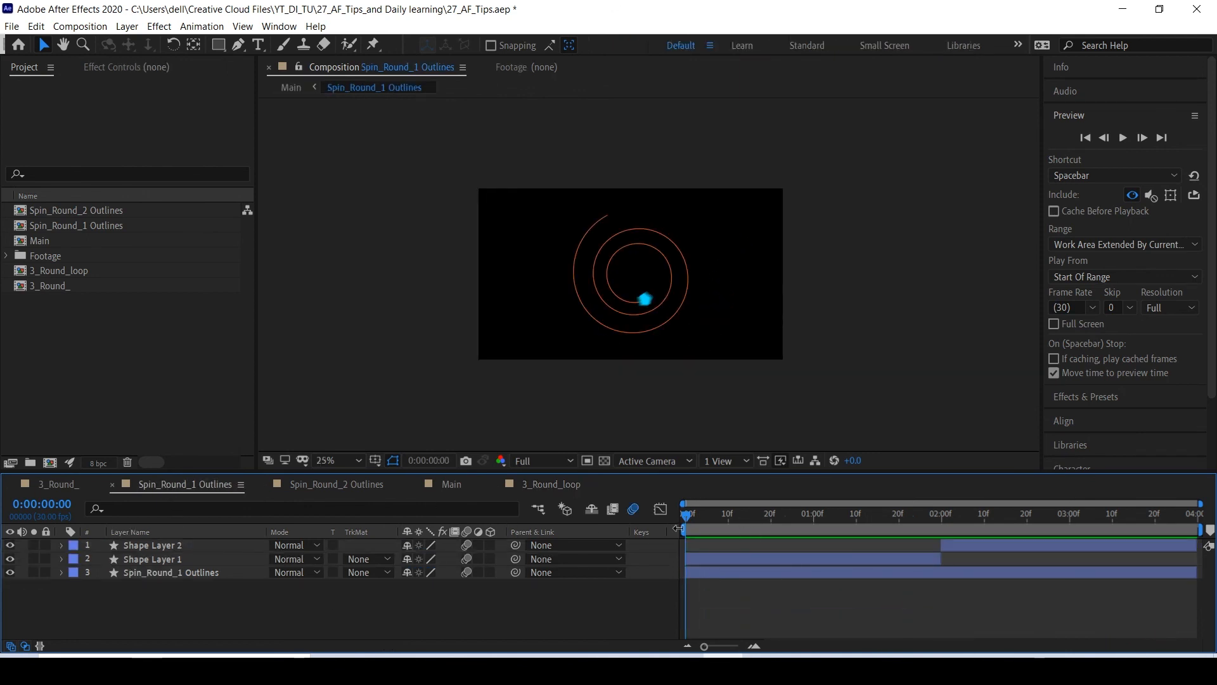
pyautogui.moveTo(696, 519); pyautogui.dragTo(1082, 553)
pyautogui.press('space')
pyautogui.click(347, 487)
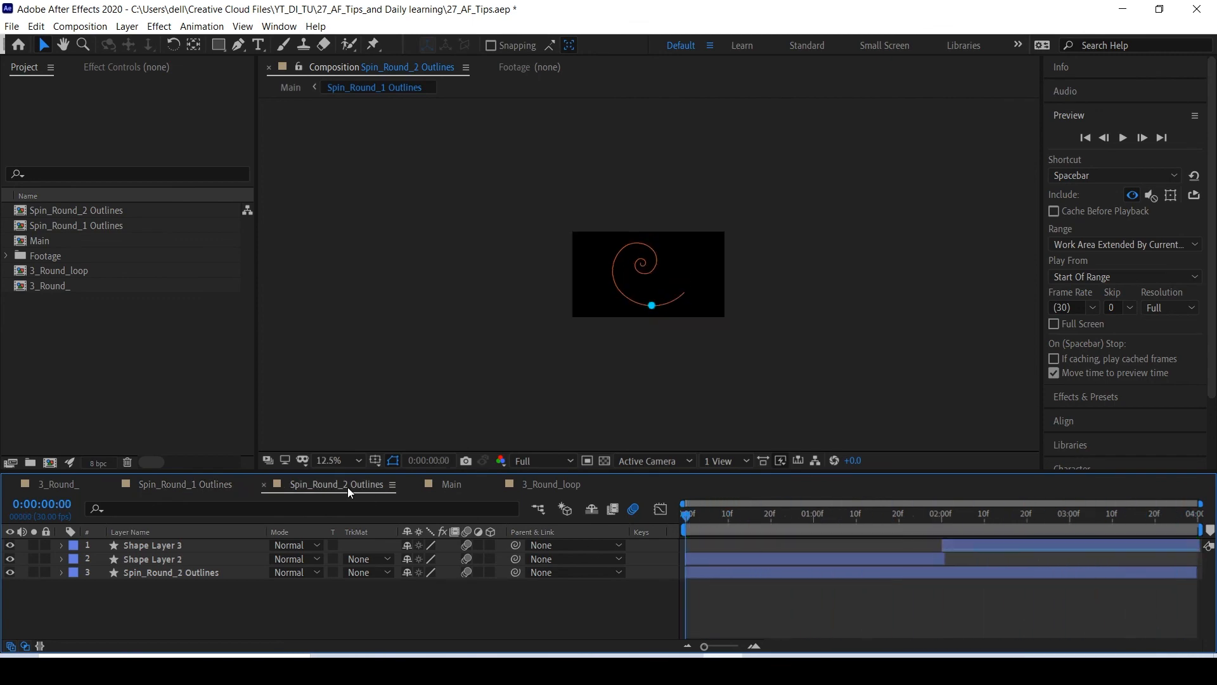